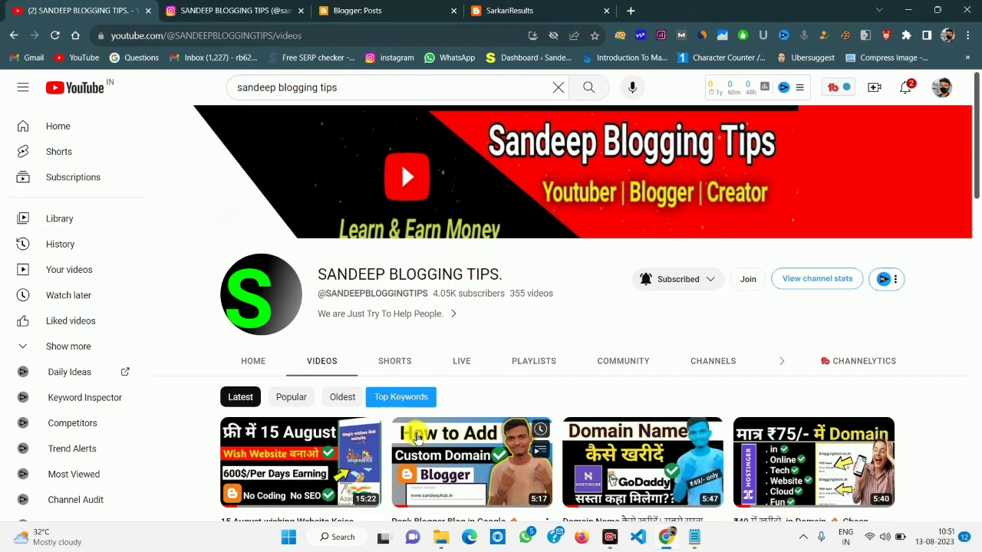
# - Look through the latest uploaded videos on the blogging tips channel
pyautogui.scroll(-7, 414, 434)
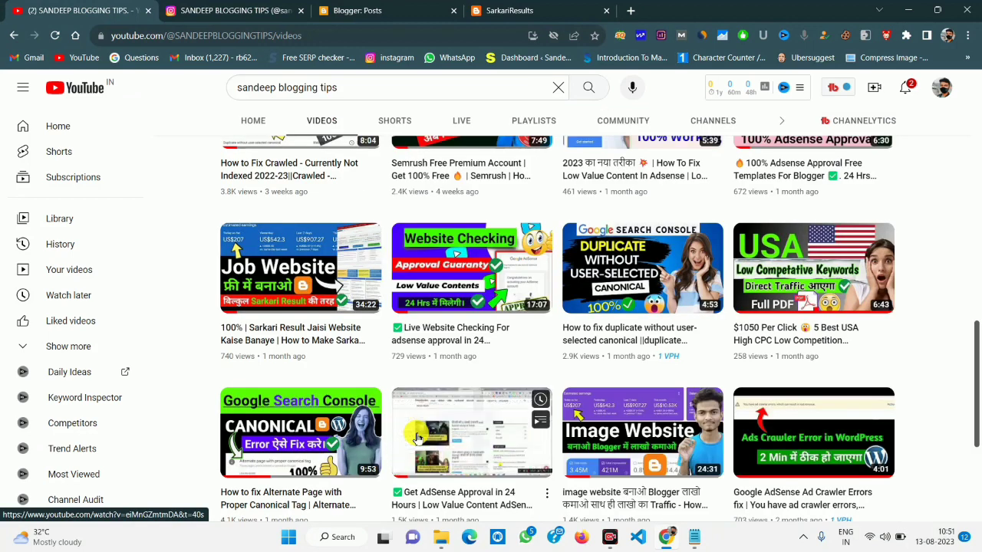
pyautogui.scroll(-3, 417, 434)
pyautogui.scroll(10, 326, 404)
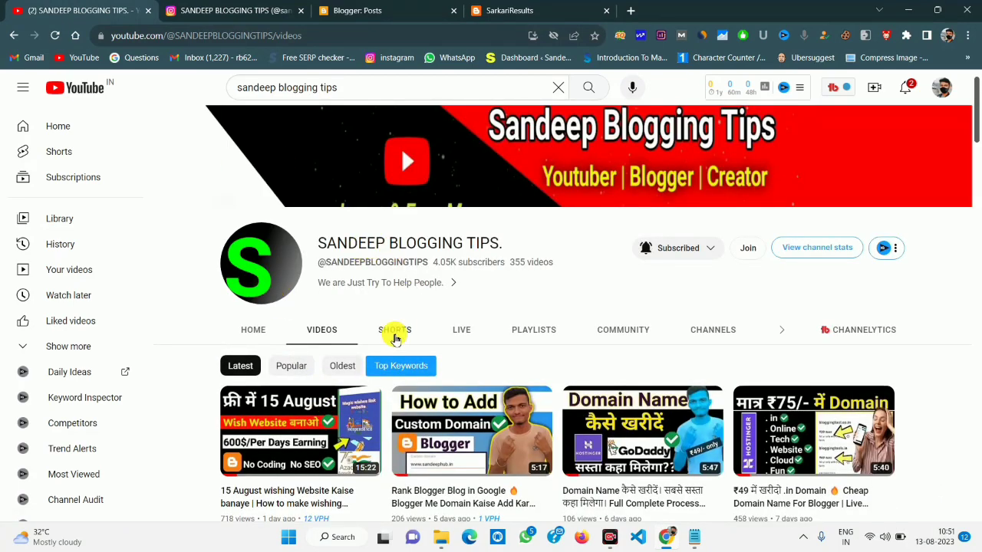
pyautogui.scroll(-5, 248, 307)
pyautogui.scroll(3, 288, 349)
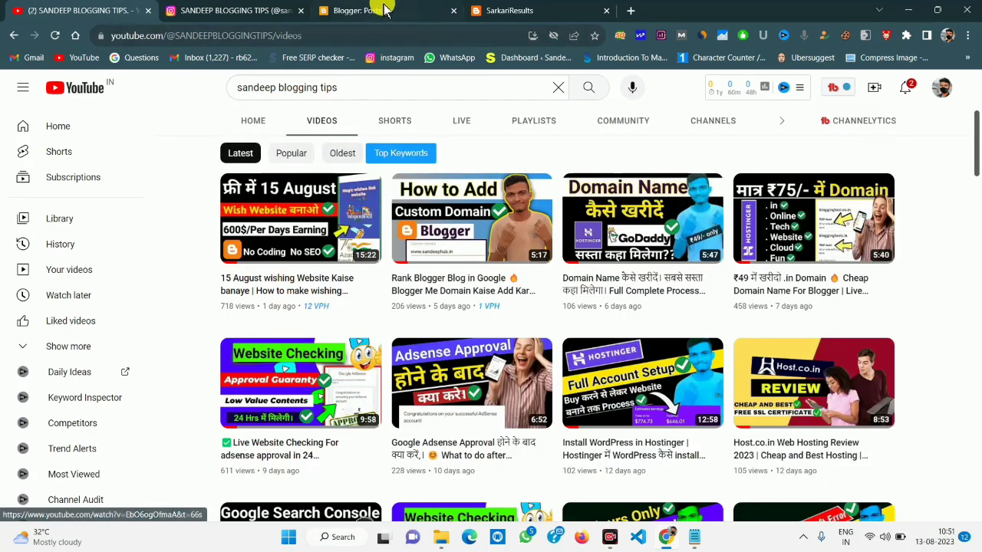
# - Switch to the live SarkariResults blog and examine its homepage from the header down to the footer
pyautogui.click(376, 10)
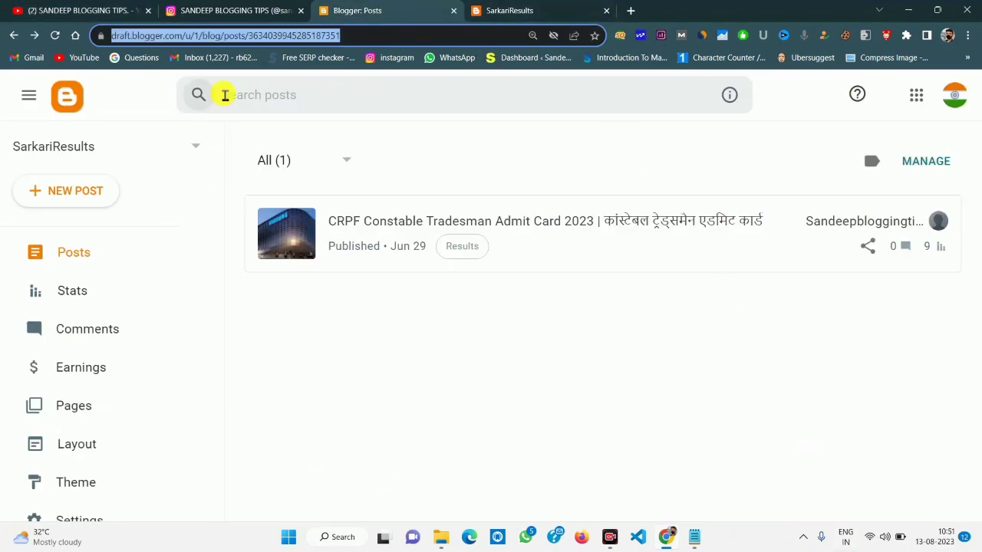
pyautogui.click(548, 8)
pyautogui.scroll(-8, 402, 390)
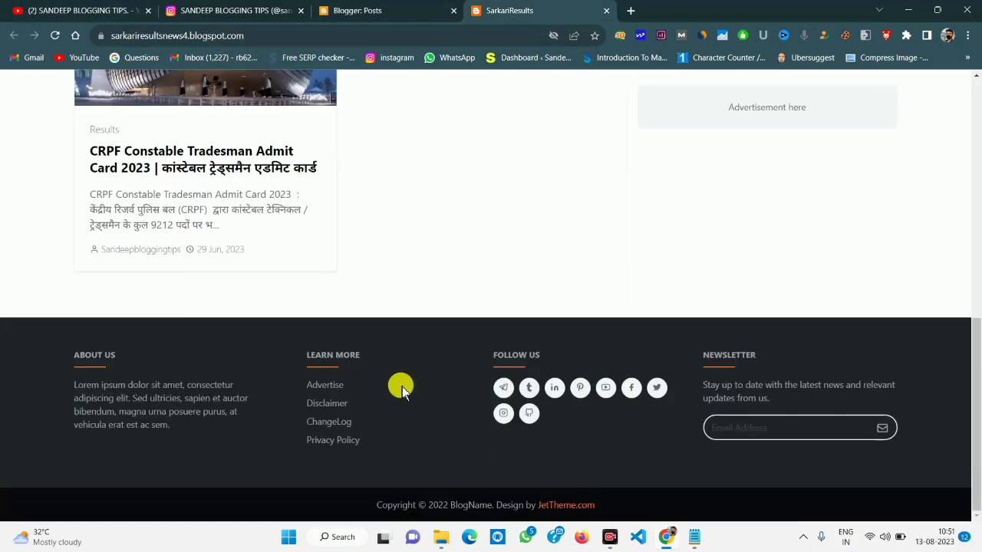
pyautogui.scroll(8, 402, 390)
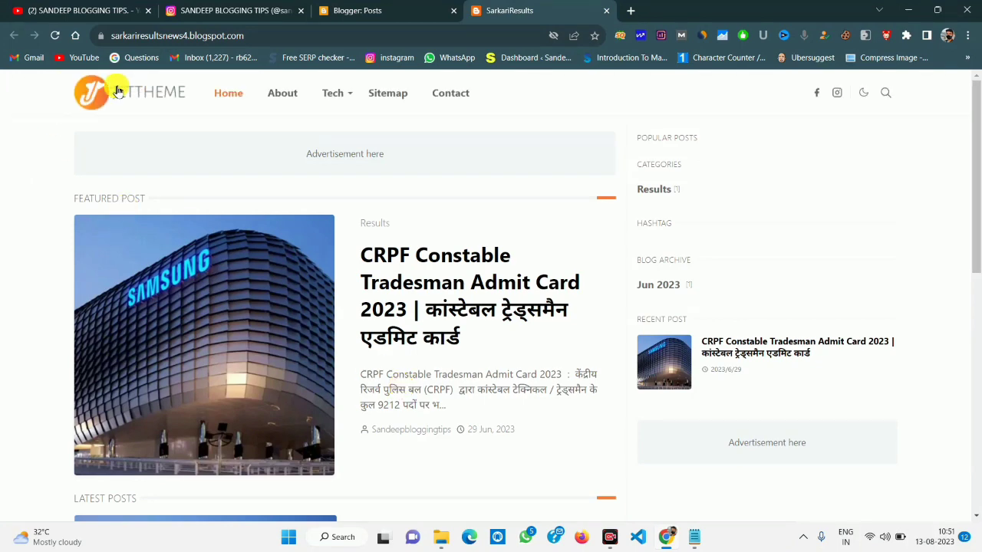
pyautogui.scroll(-10, 475, 317)
pyautogui.scroll(10, 403, 300)
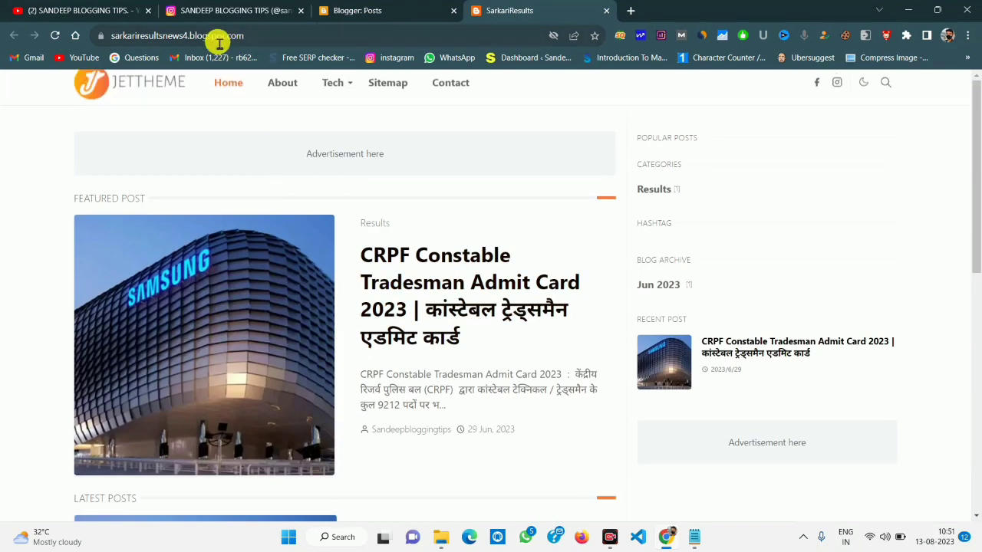
pyautogui.moveTo(194, 36); pyautogui.dragTo(273, 36)
pyautogui.scroll(-10, 416, 405)
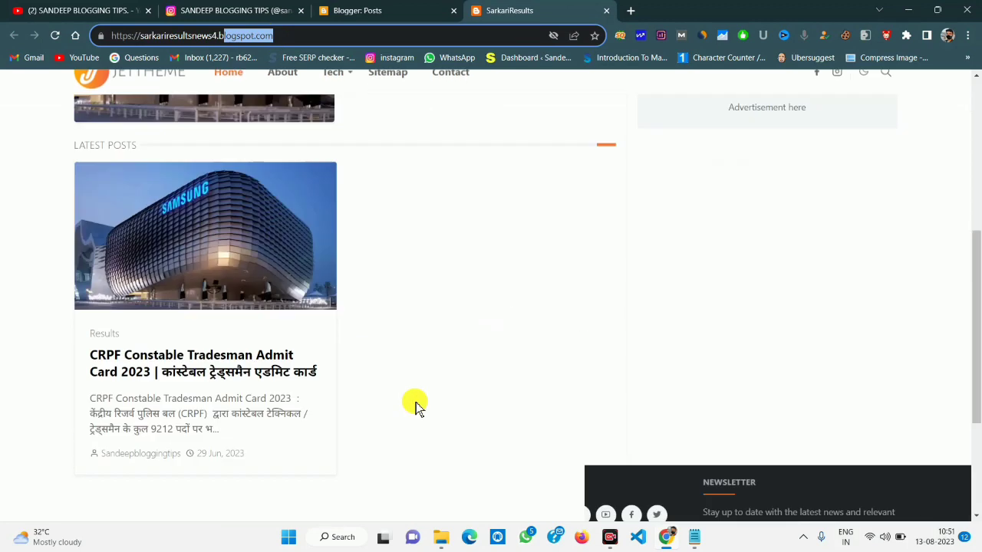
pyautogui.press('Return')
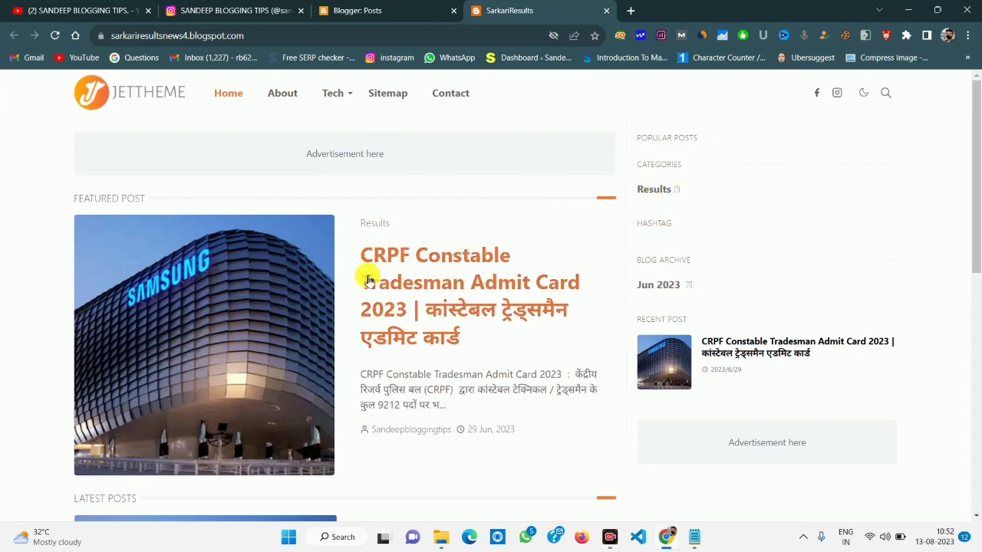
pyautogui.scroll(-3, 380, 279)
pyautogui.scroll(3, 499, 241)
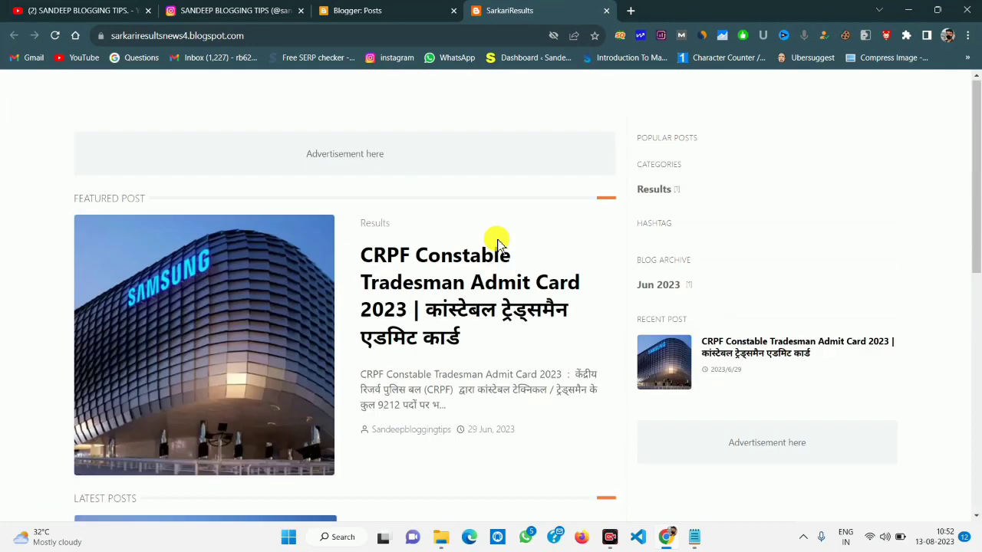
pyautogui.scroll(-3, 445, 268)
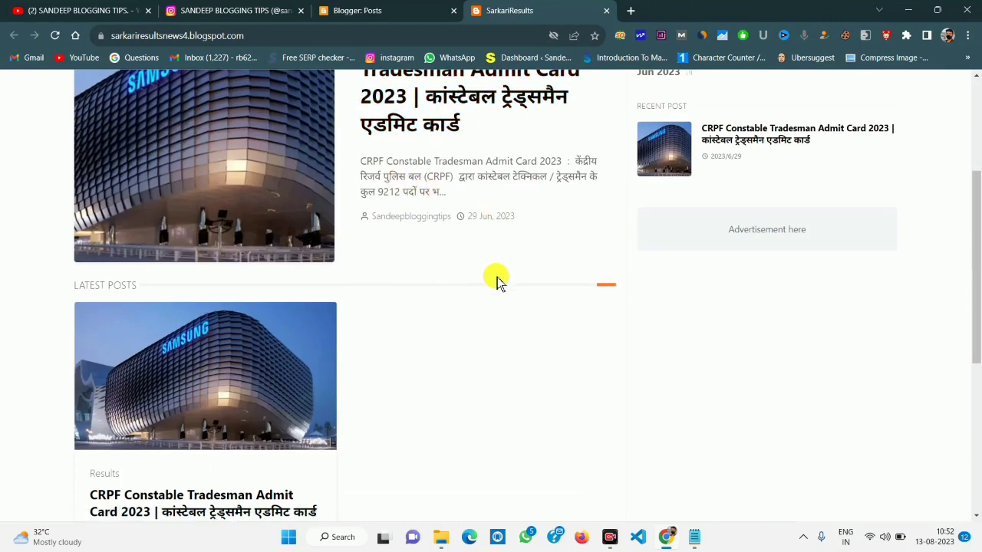
pyautogui.scroll(-5, 414, 299)
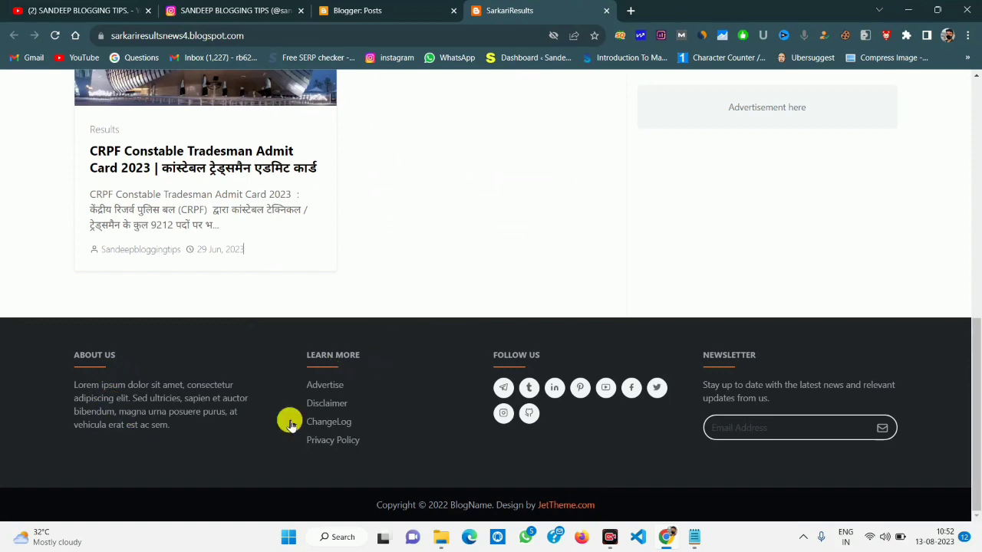
pyautogui.scroll(10, 536, 215)
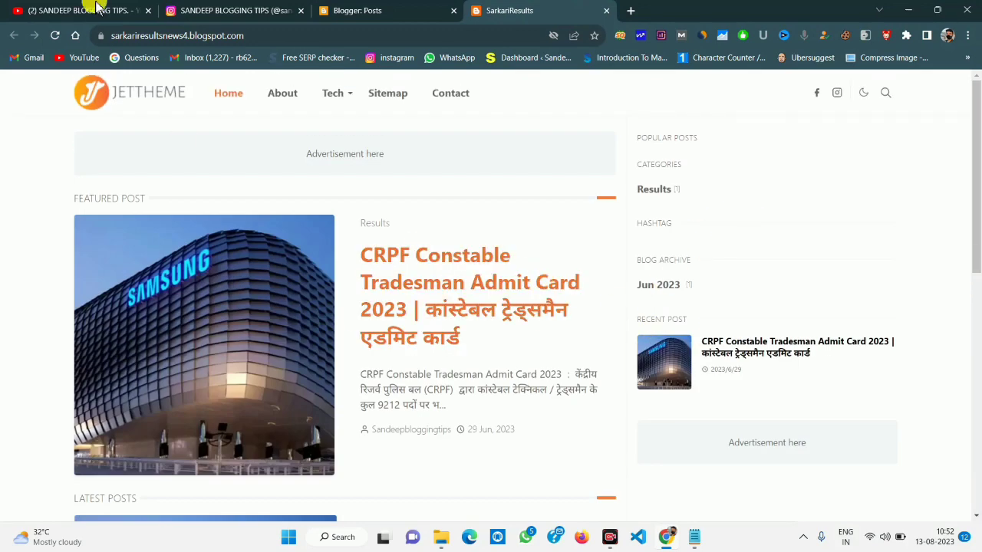
# - Return to the SarkariResults homepage and review its logo, latest posts and footer sections again
pyautogui.click(106, 9)
pyautogui.click(361, 9)
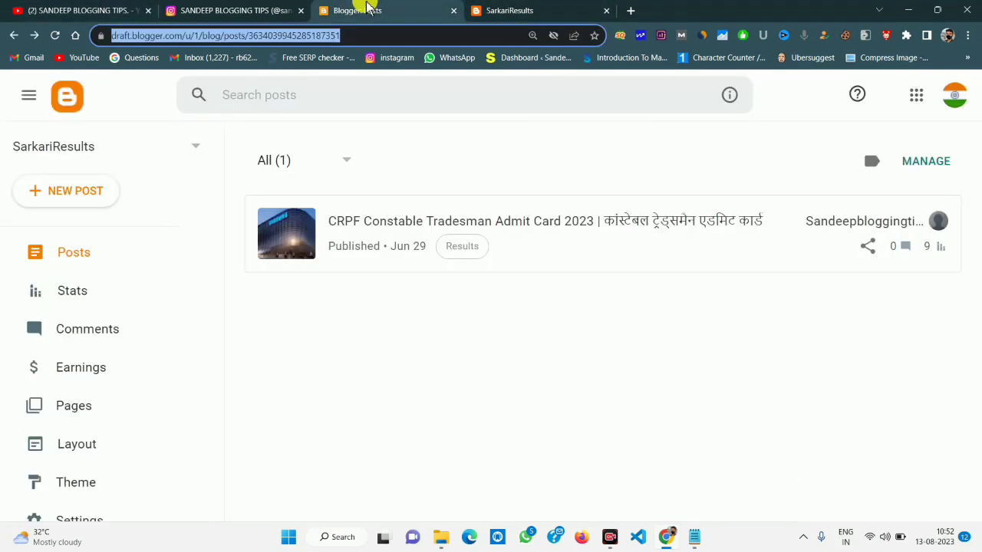
pyautogui.click(533, 9)
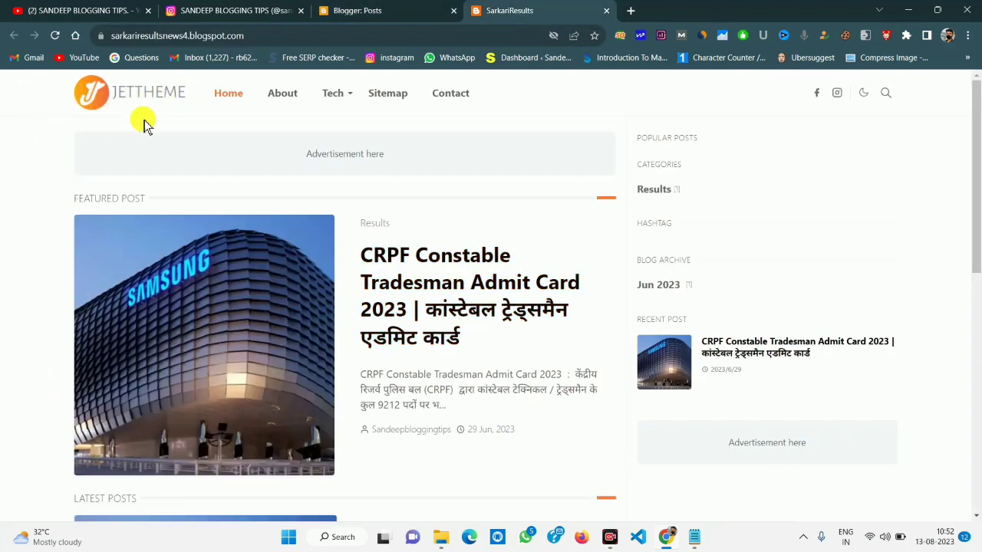
pyautogui.scroll(-3, 344, 329)
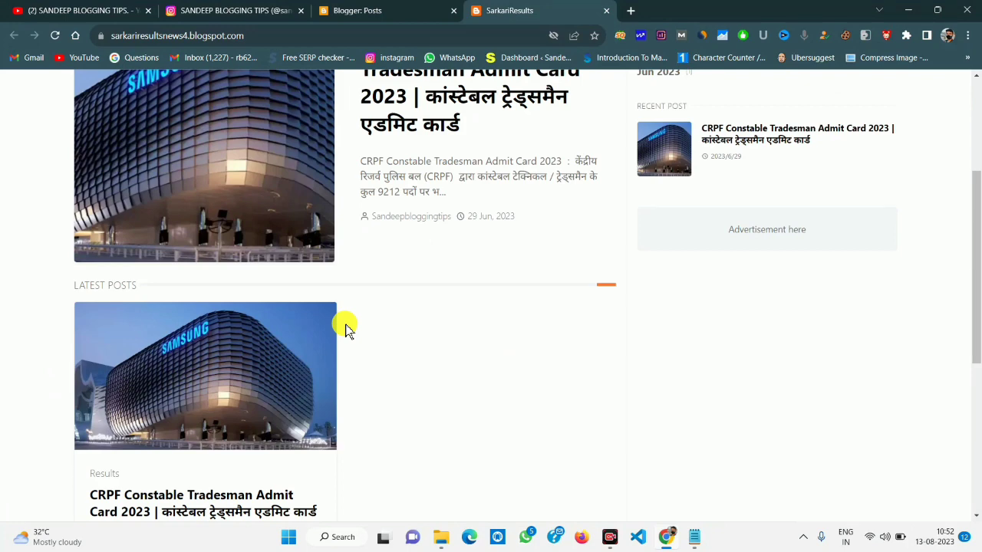
pyautogui.scroll(-3, 415, 276)
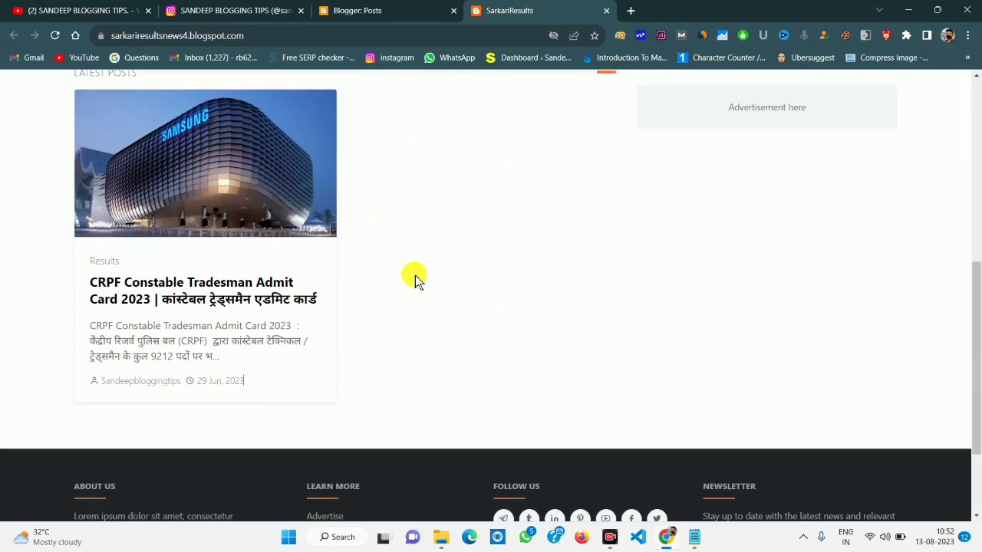
pyautogui.scroll(6, 415, 275)
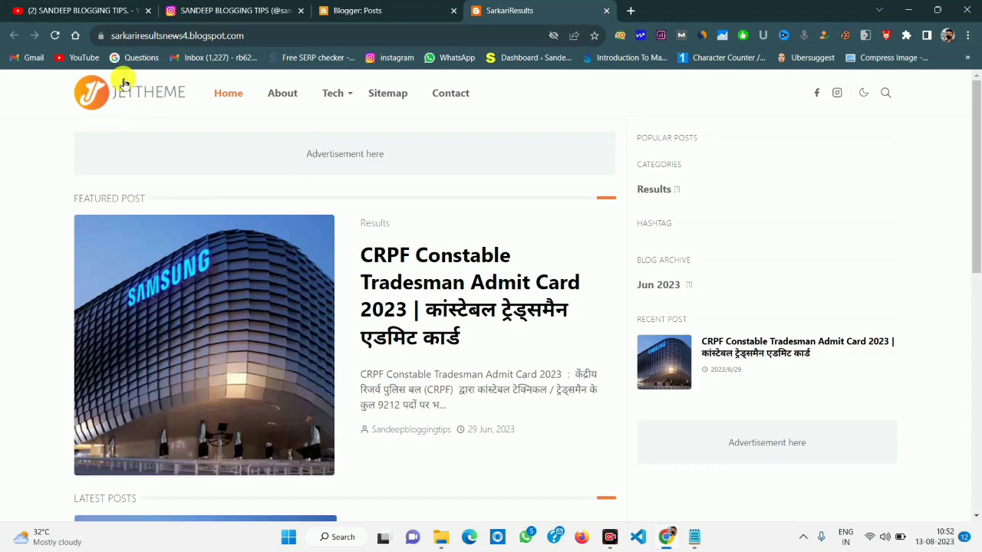
pyautogui.scroll(-10, 434, 357)
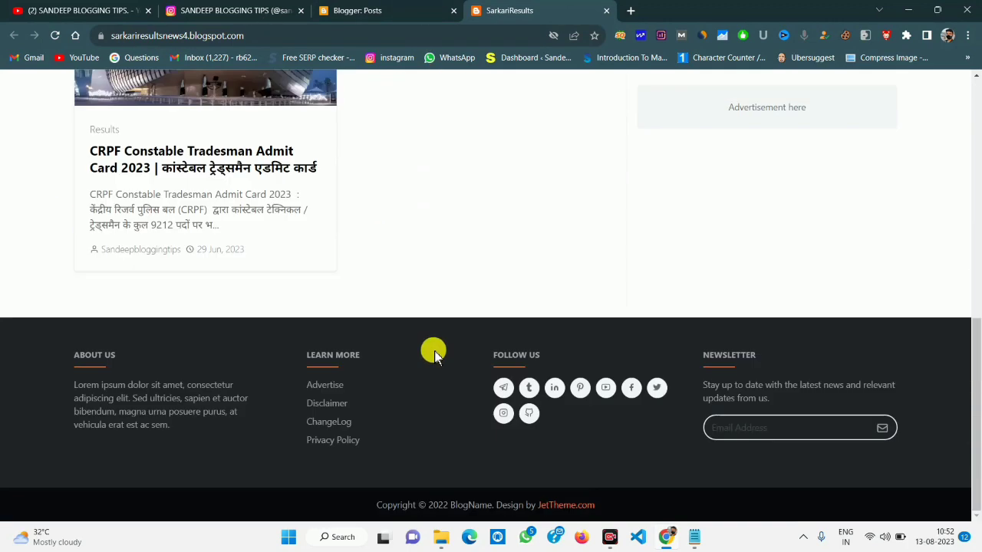
pyautogui.scroll(10, 431, 348)
# - Switch to the Blogger dashboard and open the Layout page of the SarkariResults blog
pyautogui.click(431, 9)
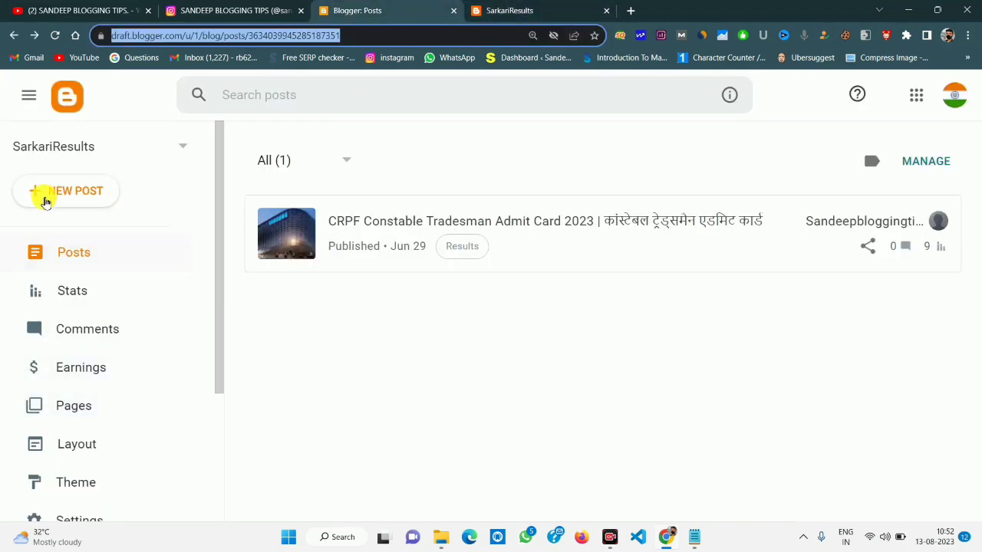
pyautogui.scroll(-3, 67, 408)
pyautogui.click(519, 13)
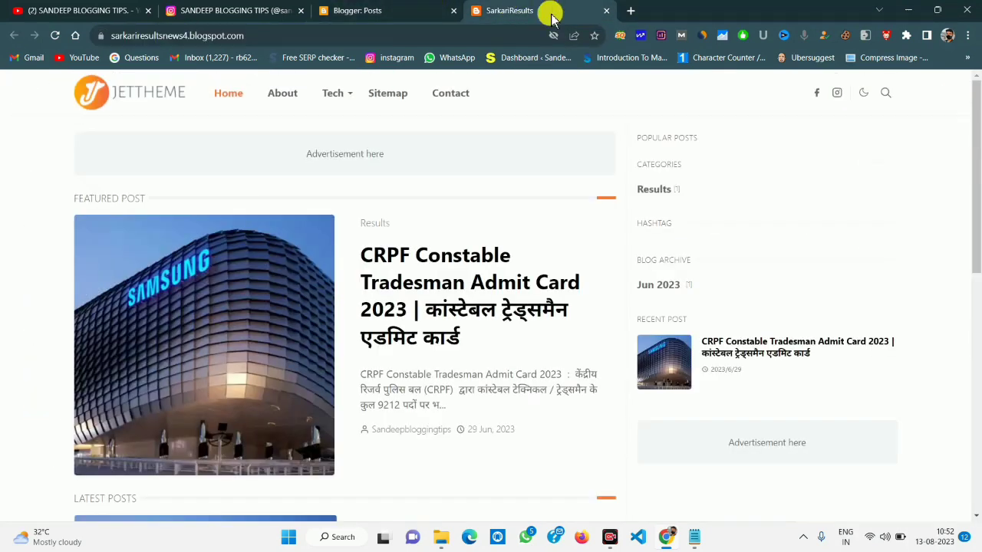
pyautogui.click(371, 13)
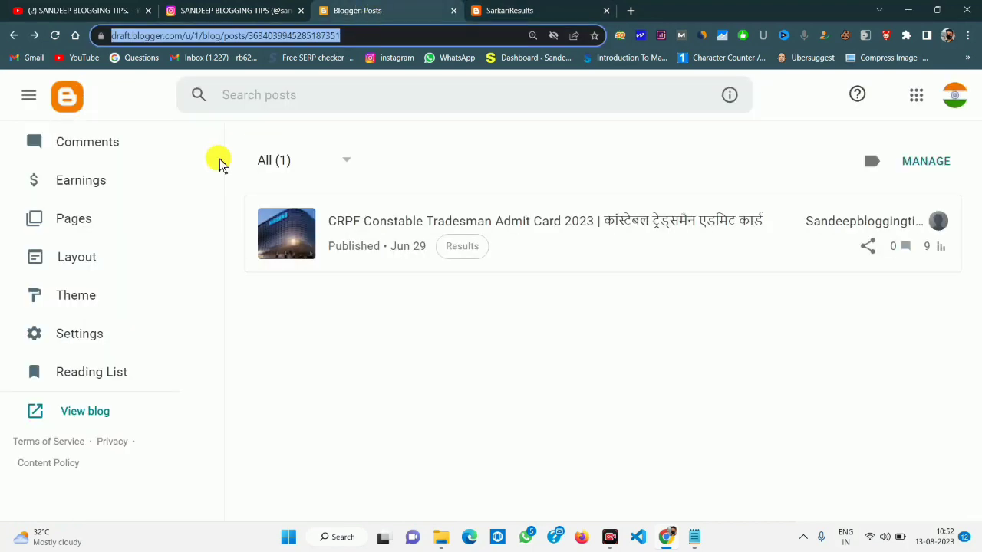
pyautogui.click(83, 254)
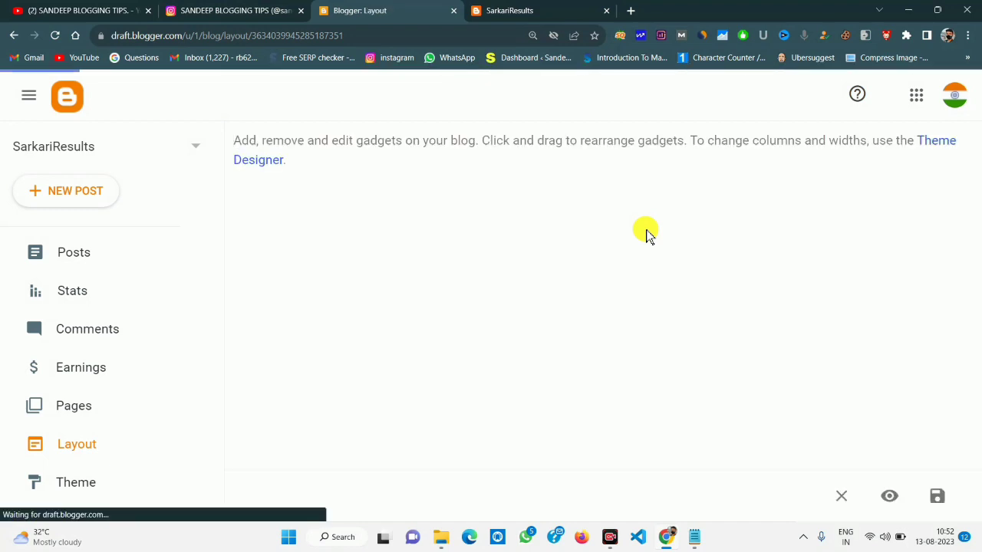
# - Examine the gadget sections in the blog layout, from the header gadgets to the Advertisements Inner Post area
pyautogui.scroll(-5, 605, 414)
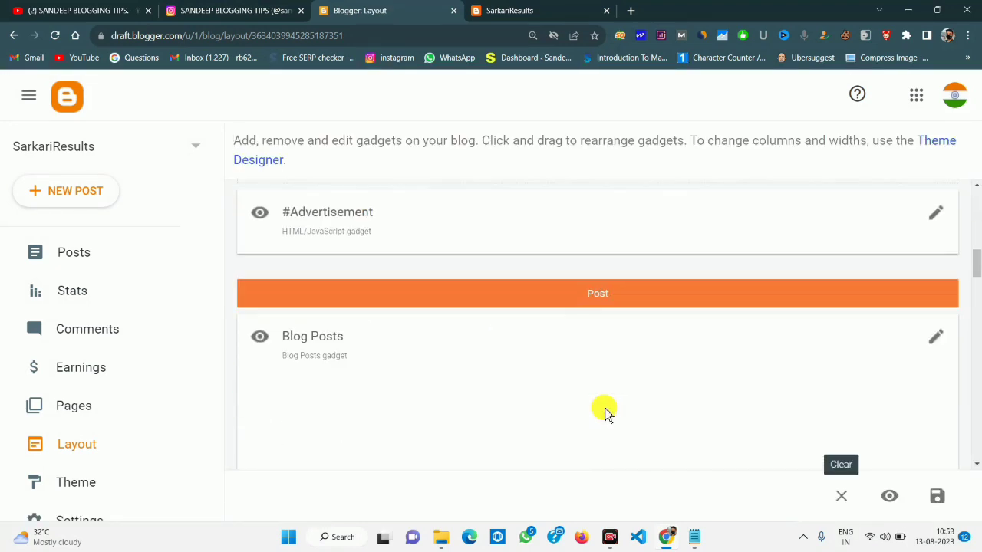
pyautogui.scroll(5, 561, 317)
pyautogui.scroll(-3, 591, 345)
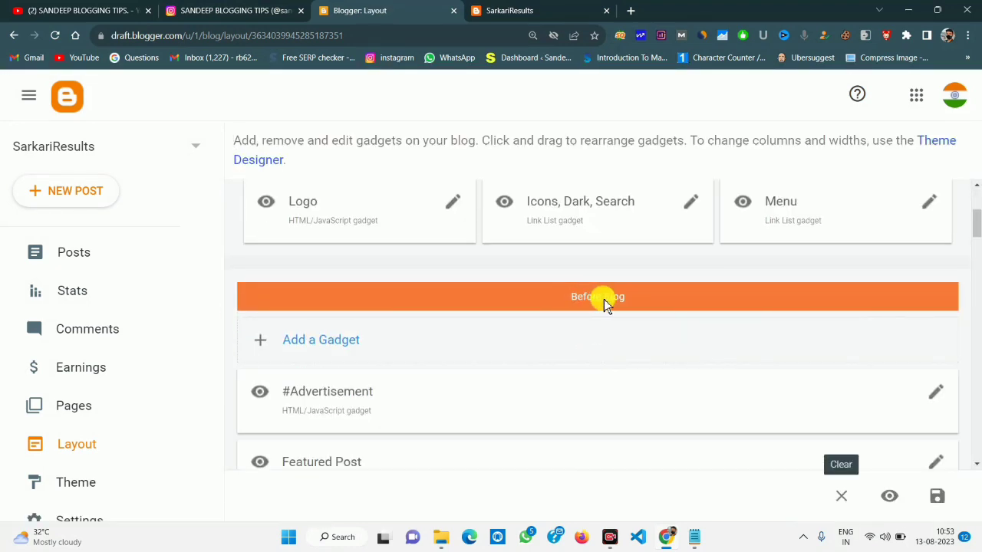
pyautogui.scroll(-2, 589, 316)
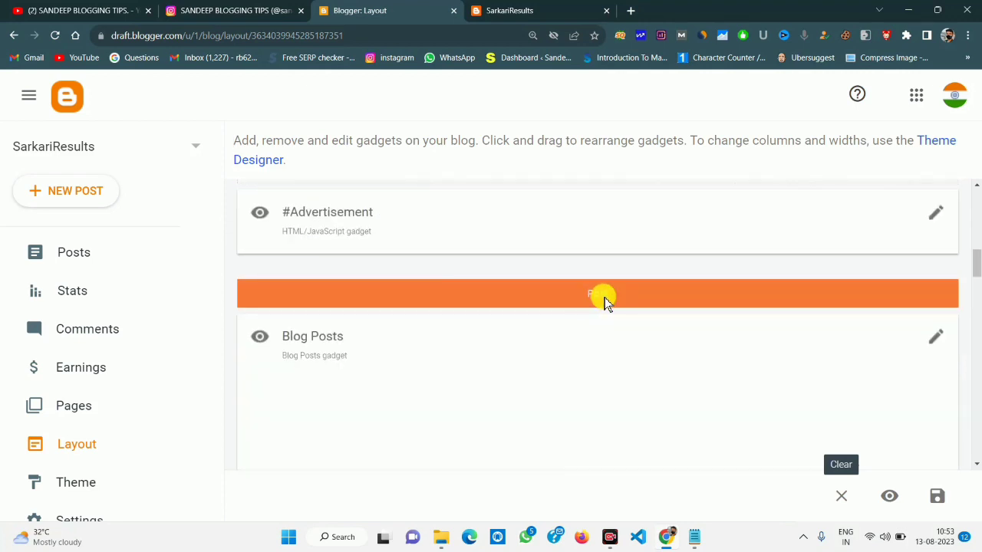
pyautogui.scroll(3, 604, 298)
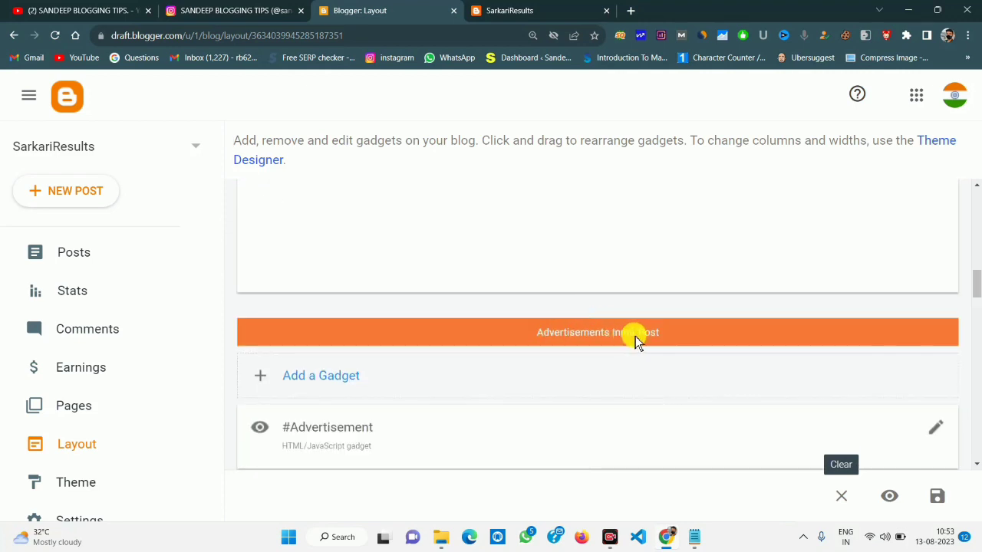
pyautogui.scroll(-3, 635, 340)
# - Open the featured CRPF Constable Tradesman Admit Card 2023 post on the live SarkariResults blog
pyautogui.click(549, 9)
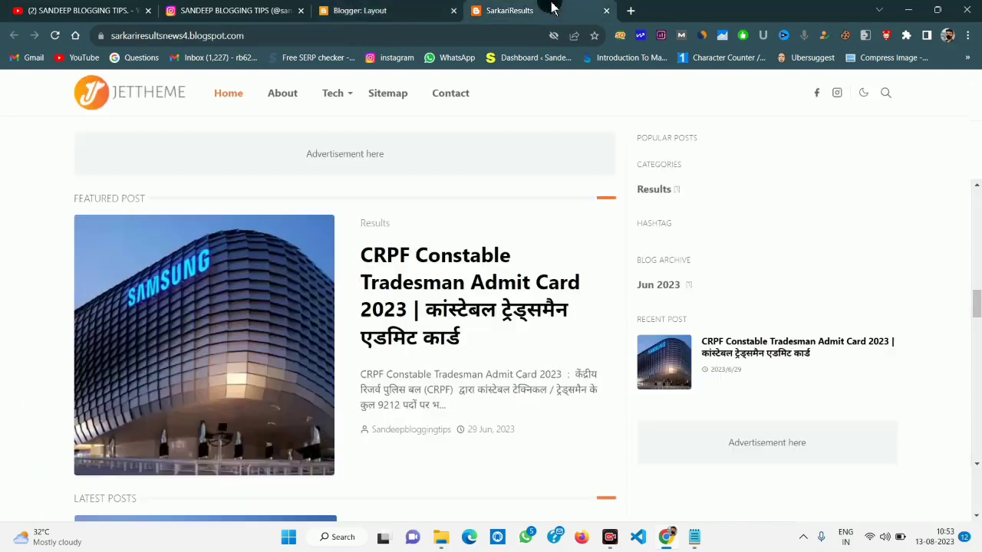
pyautogui.click(419, 9)
pyautogui.click(500, 10)
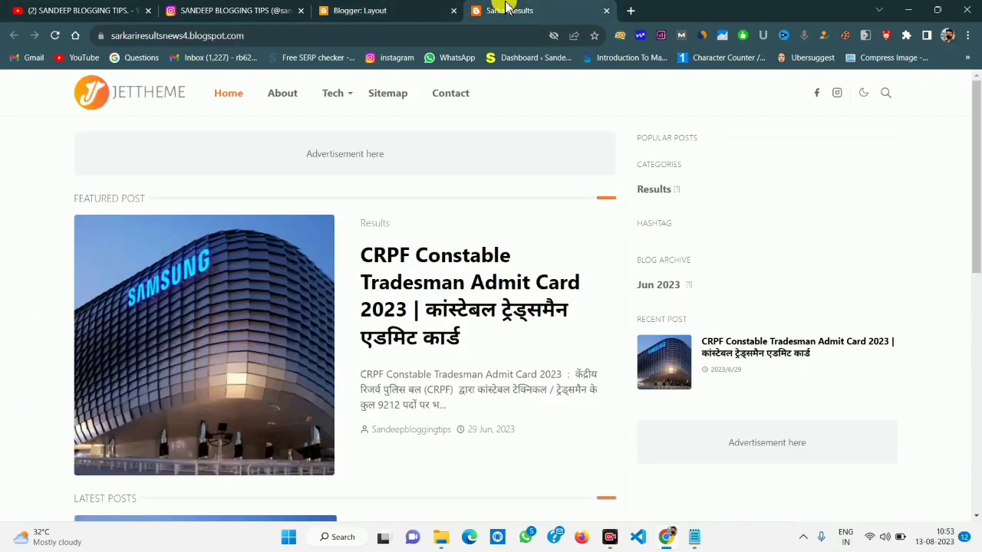
pyautogui.click(422, 308)
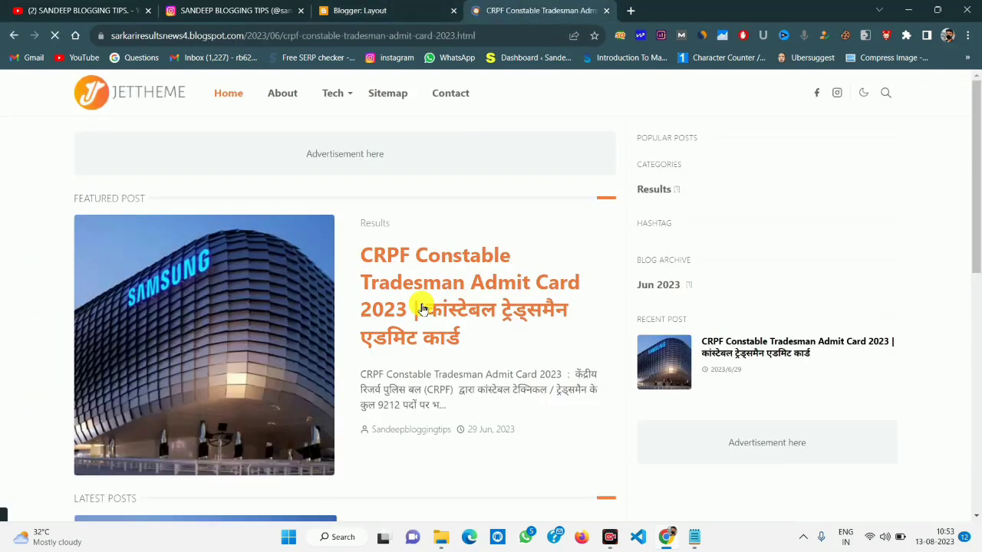
# - Examine the CRPF post's full content and its advertisement placeholders between the heading, image, paragraphs and table
pyautogui.scroll(-5, 395, 296)
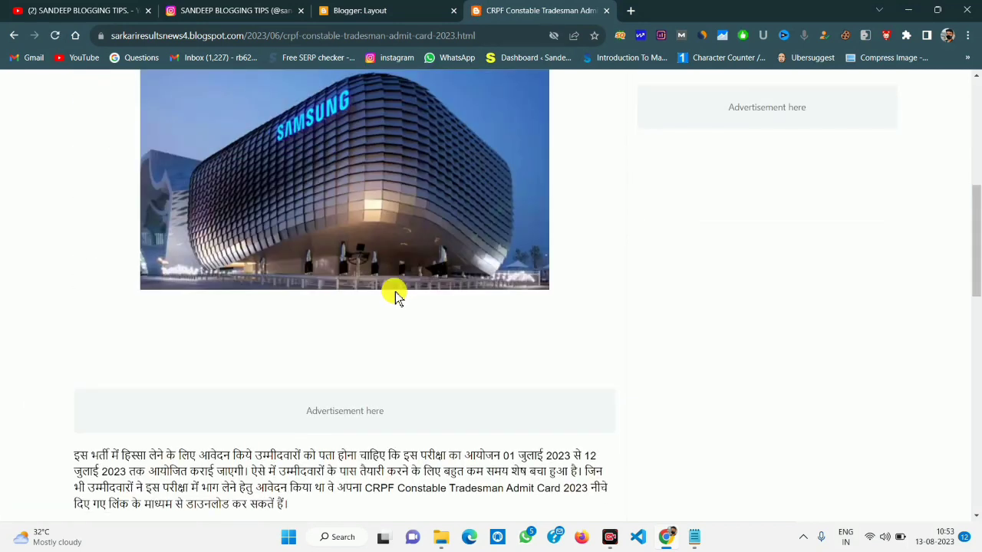
pyautogui.scroll(7, 395, 296)
pyautogui.scroll(-20, 394, 296)
pyautogui.scroll(10, 394, 296)
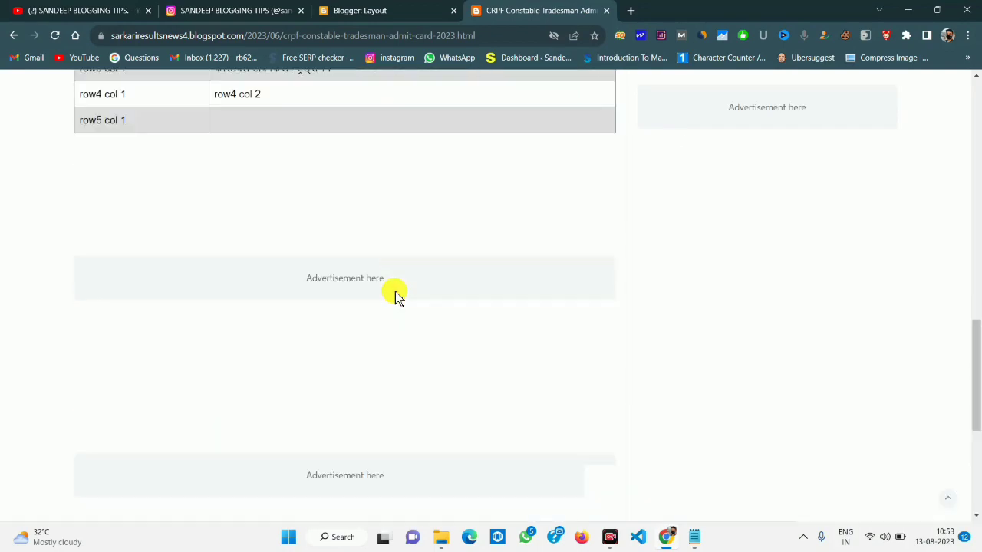
pyautogui.scroll(-3, 395, 296)
pyautogui.scroll(10, 392, 291)
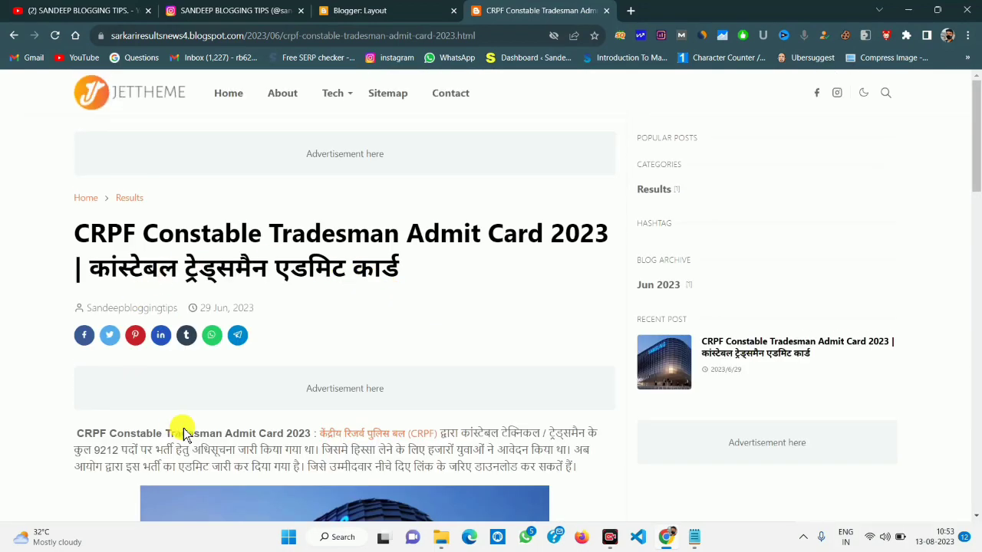
pyautogui.scroll(-20, 184, 429)
pyautogui.scroll(20, 239, 427)
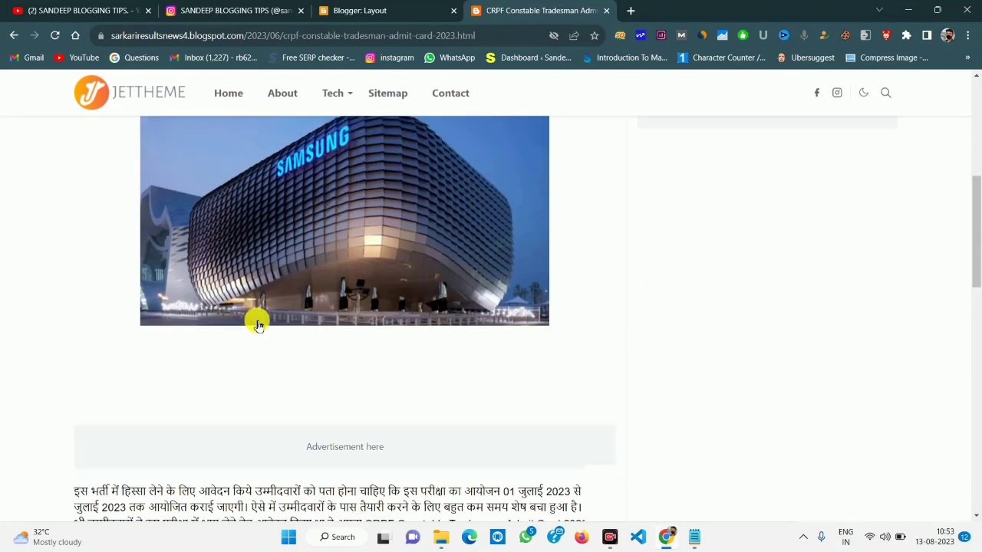
pyautogui.scroll(-3, 162, 331)
pyautogui.scroll(3, 245, 357)
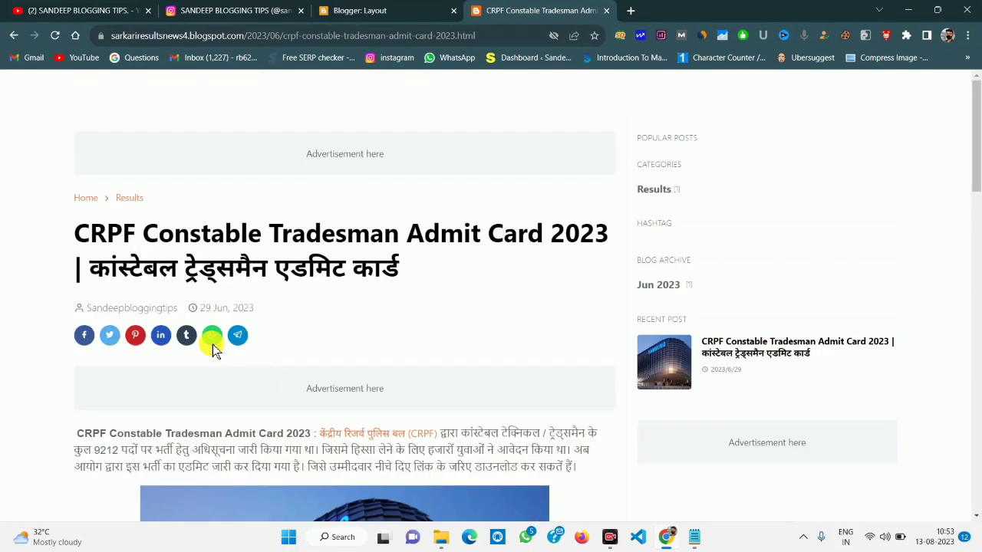
# - Review the CRPF post from its opening paragraph down to the comment area, including the advertisement placeholders
pyautogui.moveTo(76, 433); pyautogui.dragTo(601, 434)
pyautogui.scroll(-7, 340, 412)
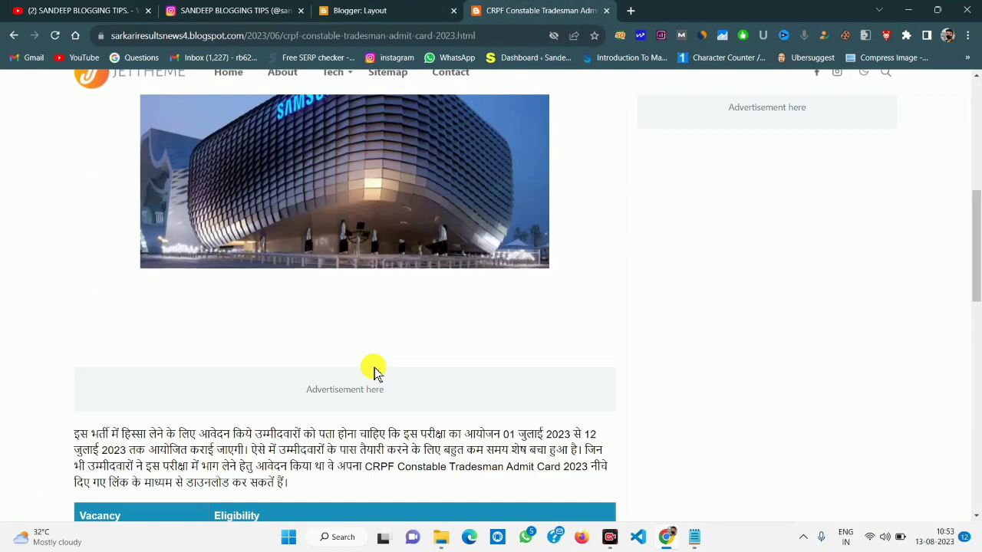
pyautogui.scroll(-8, 374, 372)
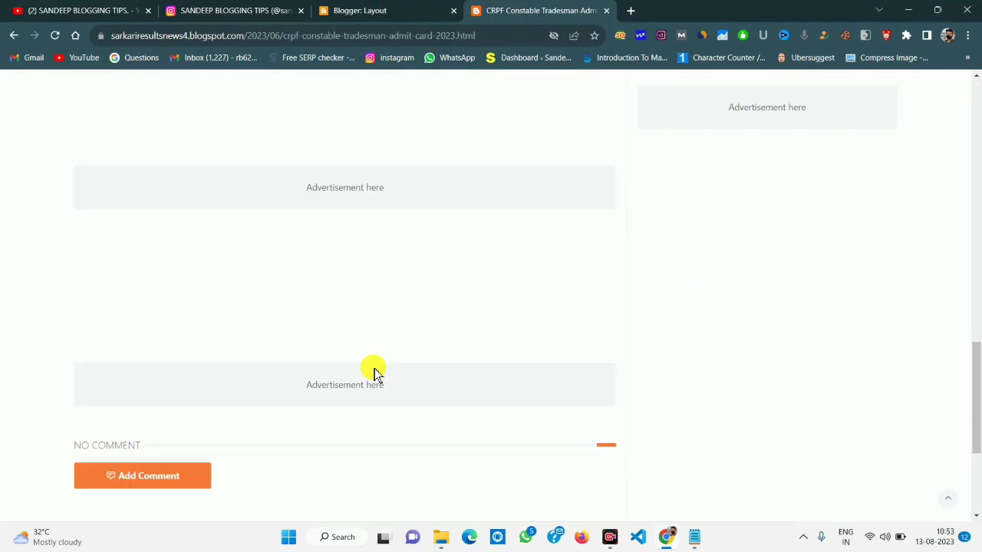
pyautogui.scroll(6, 373, 372)
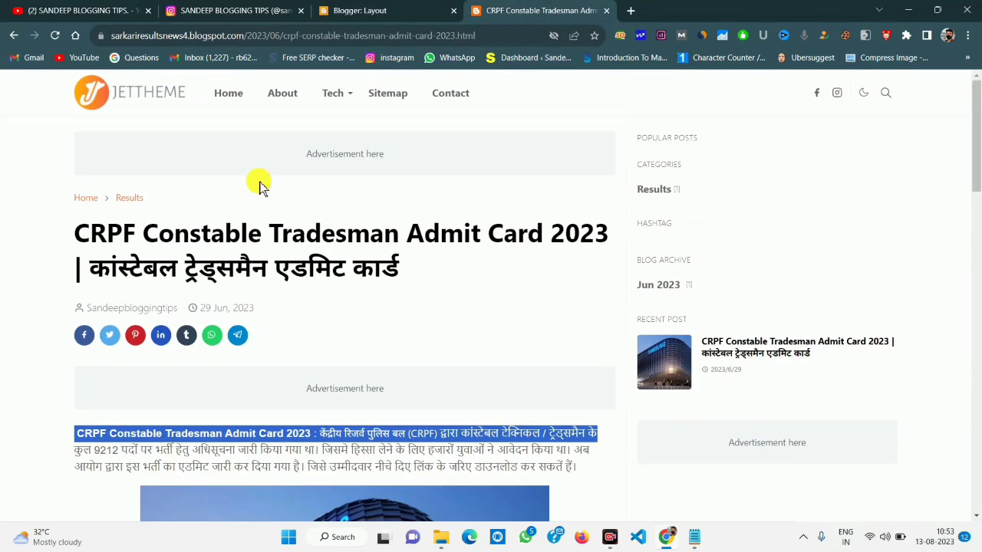
# - Return to the Blogger layout and examine its gadget sections from Before Post through Sidebar and Sticky Sidebar to JetTheme Settings
pyautogui.click(367, 9)
pyautogui.scroll(10, 460, 298)
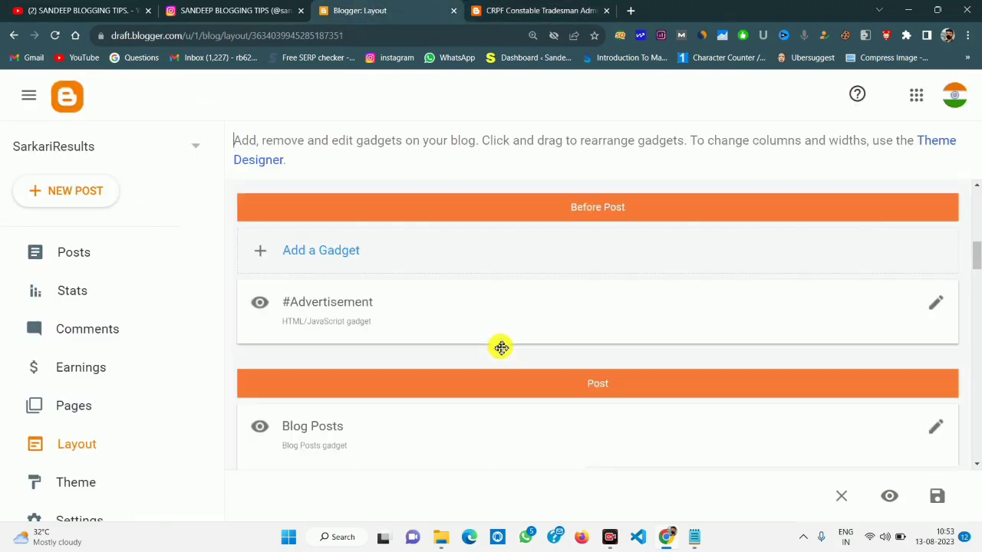
pyautogui.scroll(-10, 519, 351)
pyautogui.scroll(-3, 533, 354)
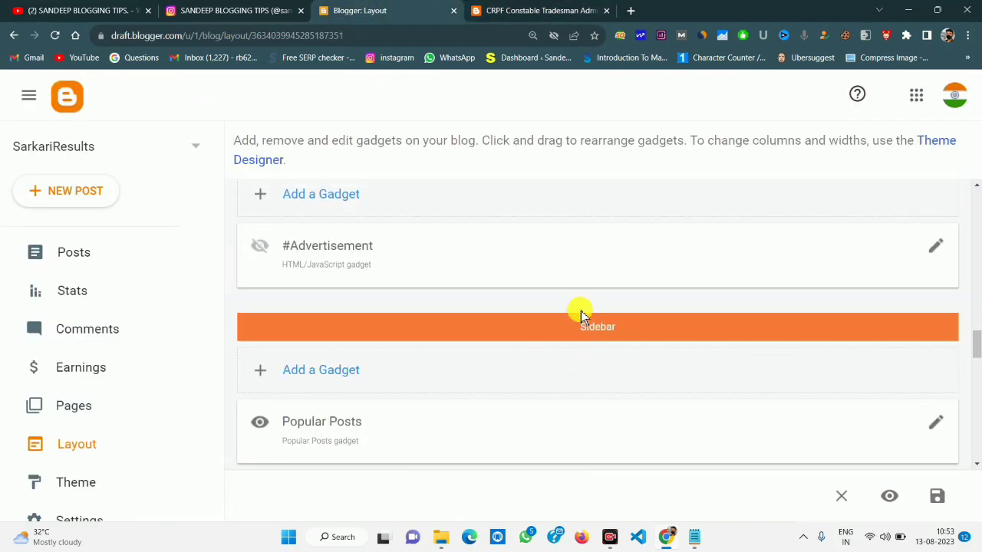
pyautogui.scroll(-6, 593, 330)
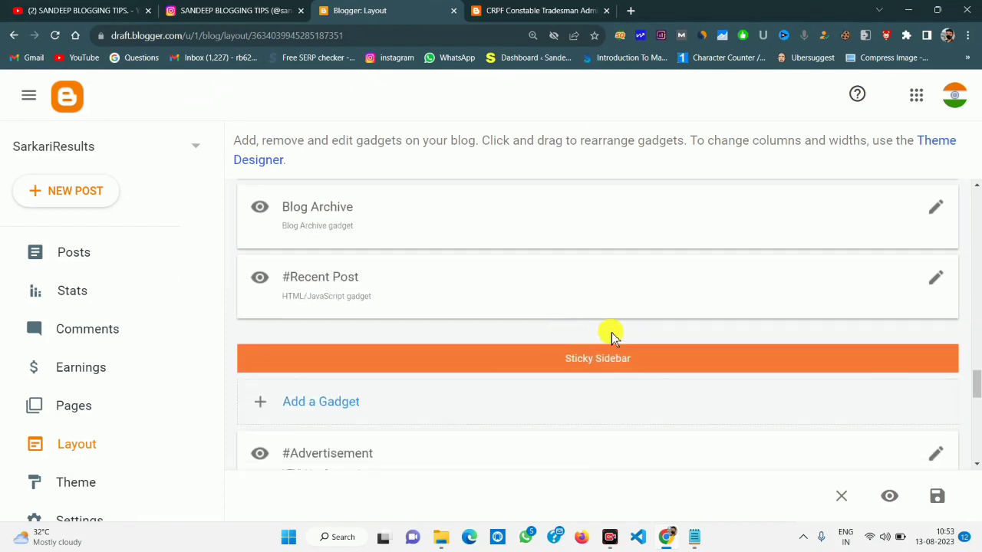
pyautogui.scroll(-3, 559, 331)
pyautogui.scroll(-3, 594, 343)
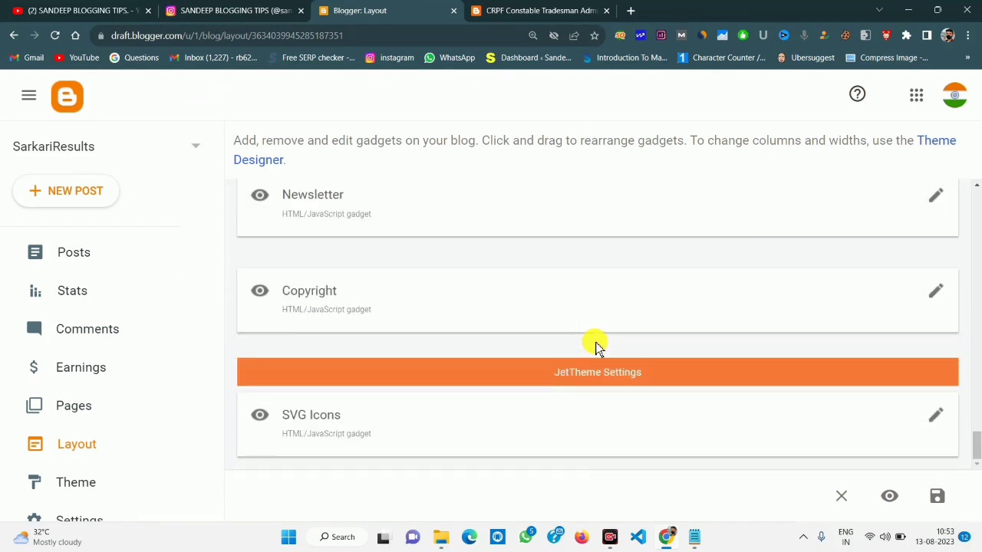
pyautogui.scroll(15, 617, 387)
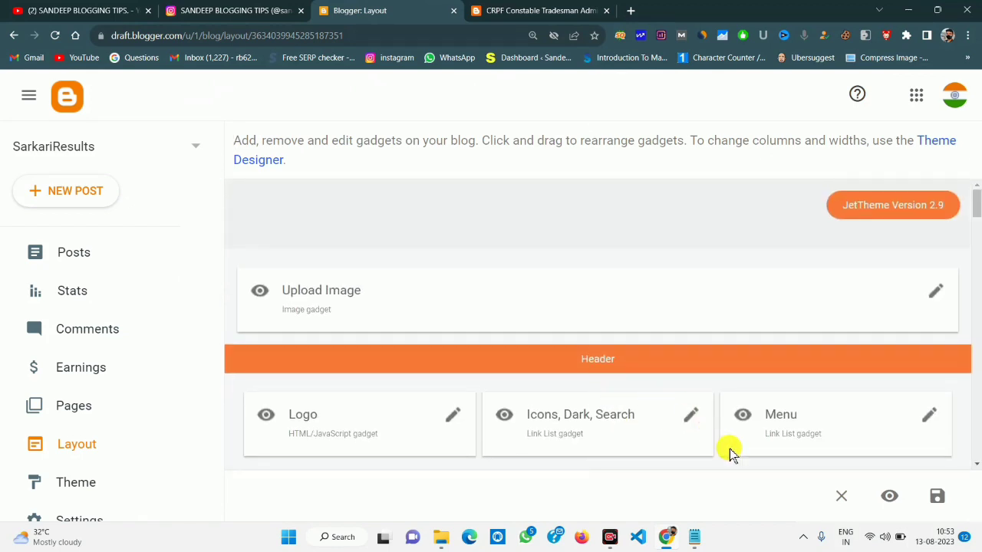
# - Check the logo on the live post, open the Logo gadget's configuration in the Blogger layout and inspect its image URL
pyautogui.click(498, 10)
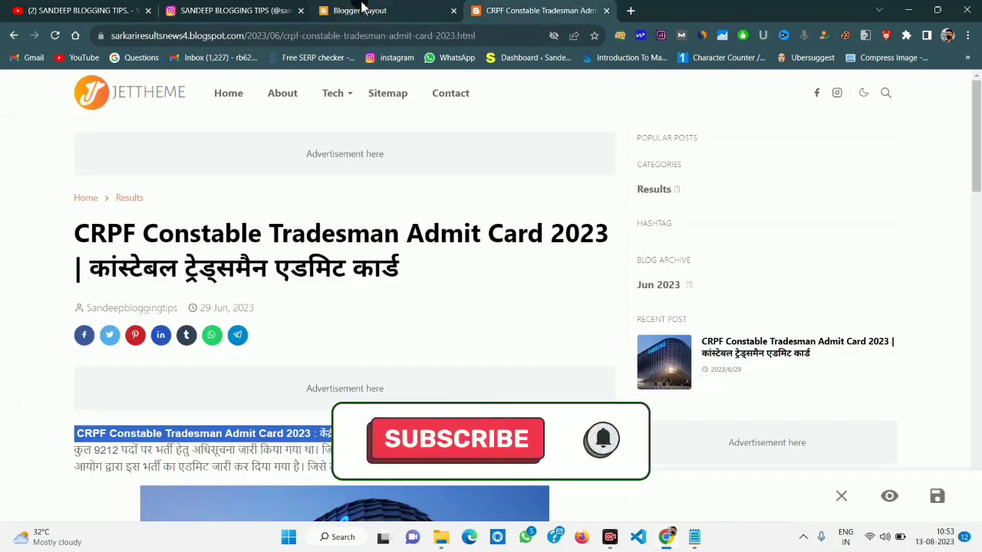
pyautogui.click(363, 10)
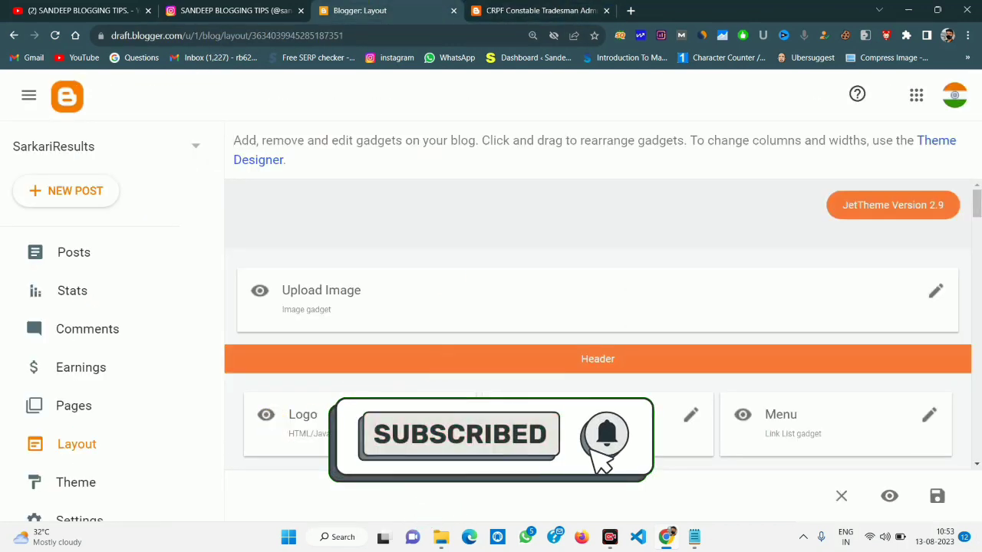
pyautogui.click(479, 9)
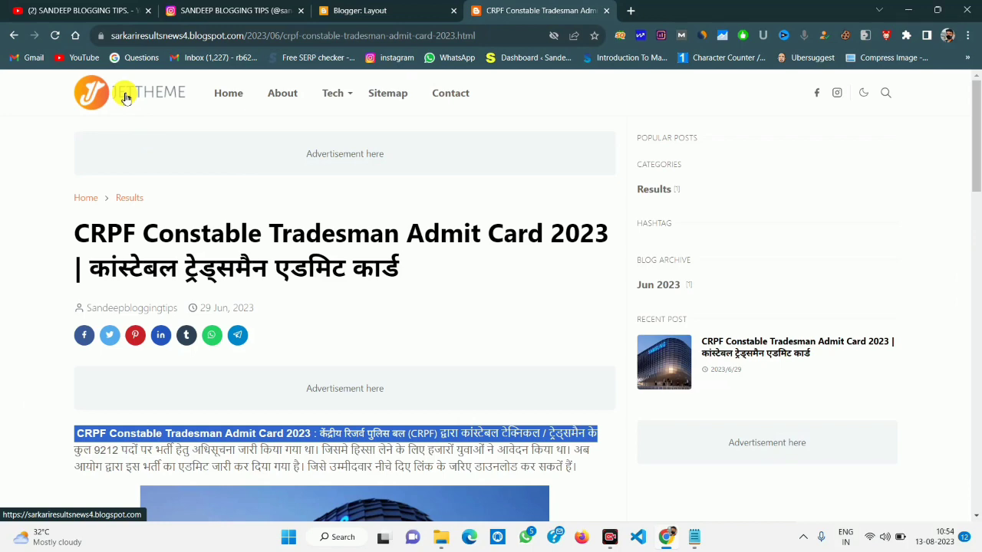
pyautogui.click(372, 10)
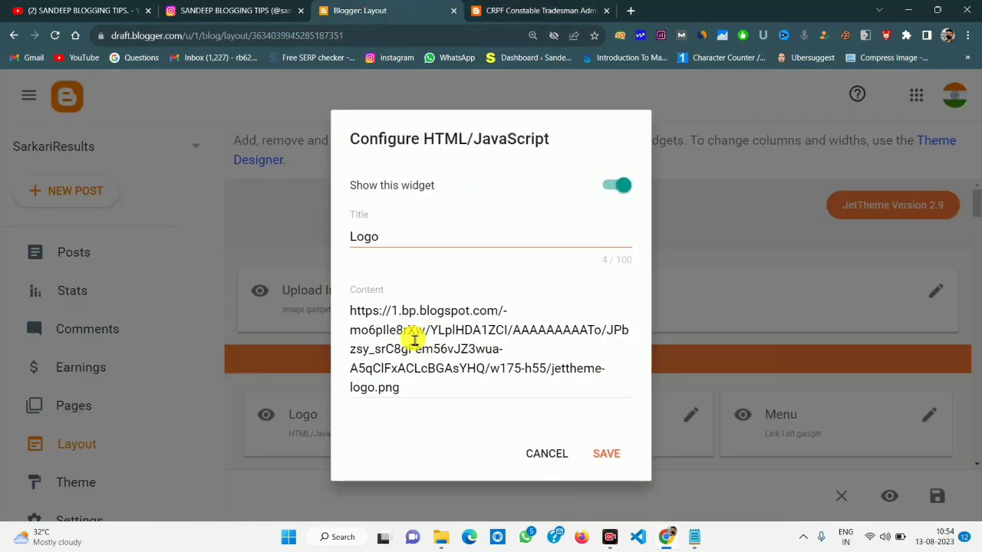
pyautogui.click(482, 380)
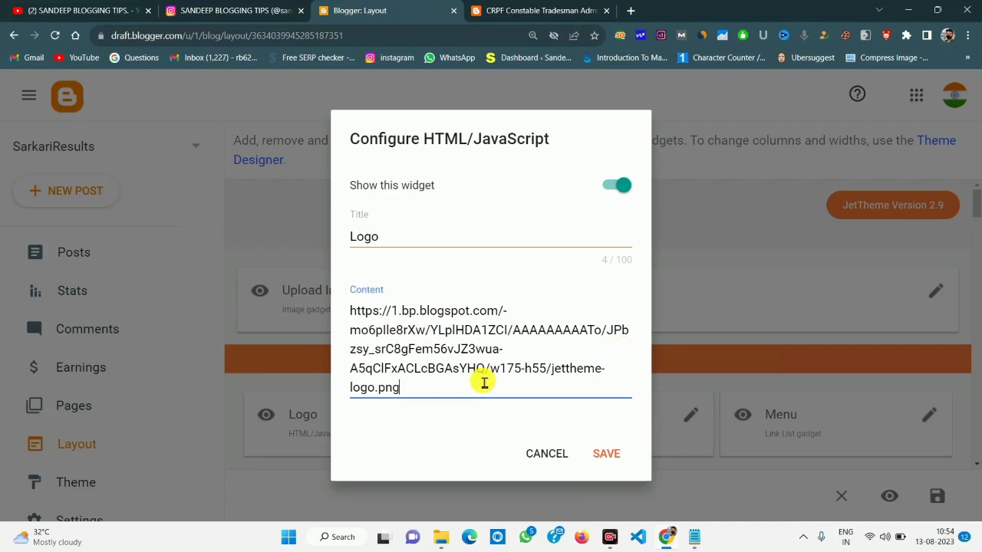
pyautogui.moveTo(405, 318); pyautogui.dragTo(465, 379)
pyautogui.click(465, 381)
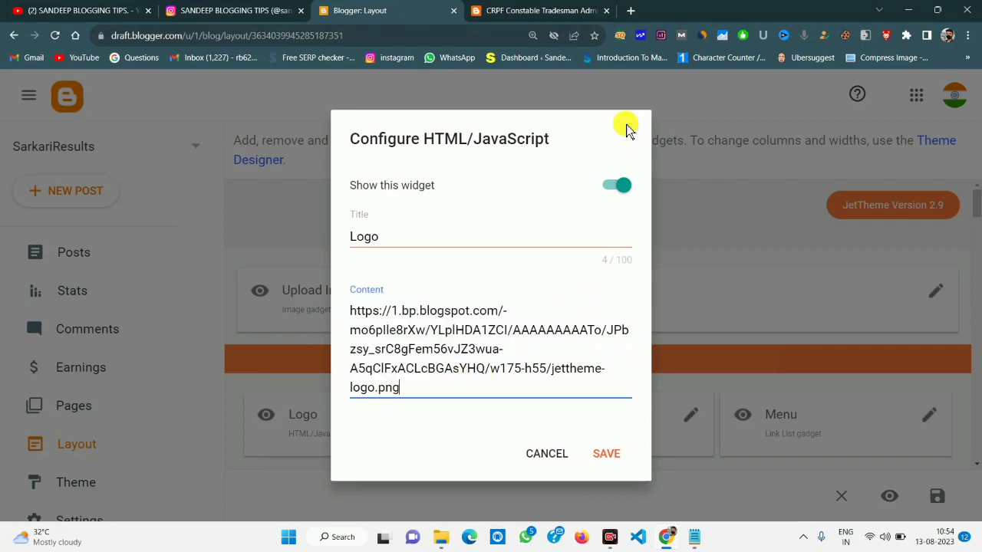
# - Open the Canva home page in a new browser tab and dismiss the Windows Security notification
pyautogui.click(630, 9)
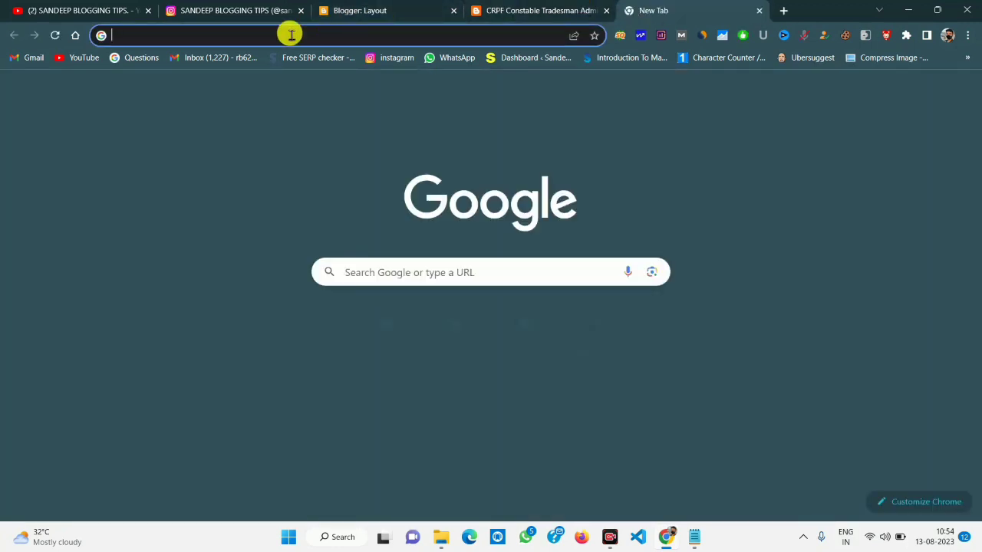
pyautogui.write('ca')
pyautogui.press('Return')
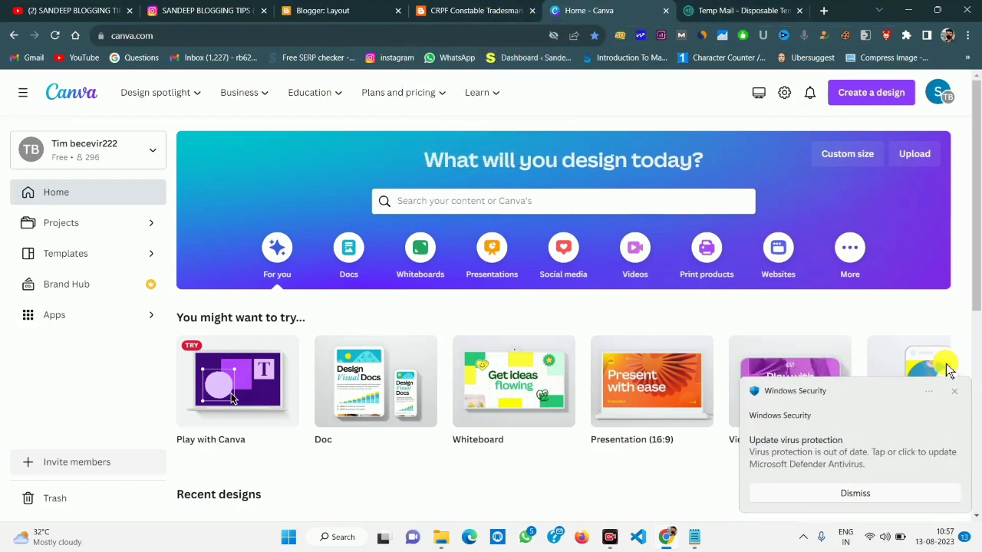
pyautogui.click(956, 394)
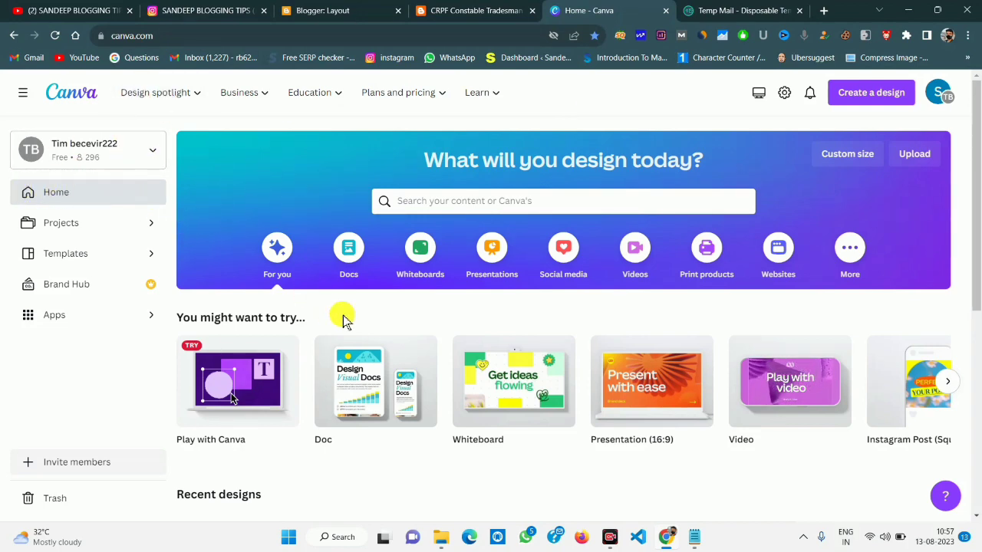
pyautogui.scroll(-5, 348, 324)
pyautogui.scroll(5, 354, 326)
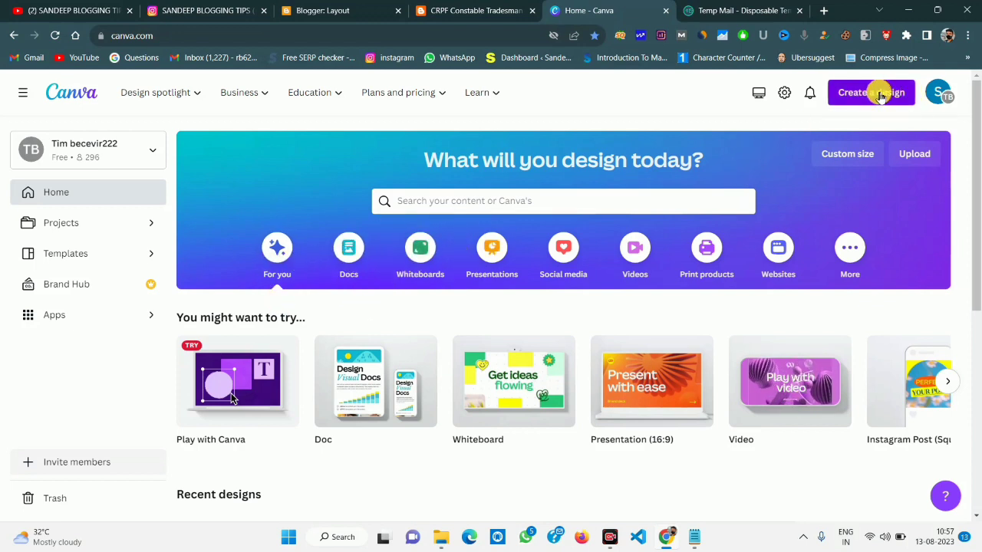
# - Recheck the logo on the live blog post, then start a custom-size design in Canva
pyautogui.click(445, 10)
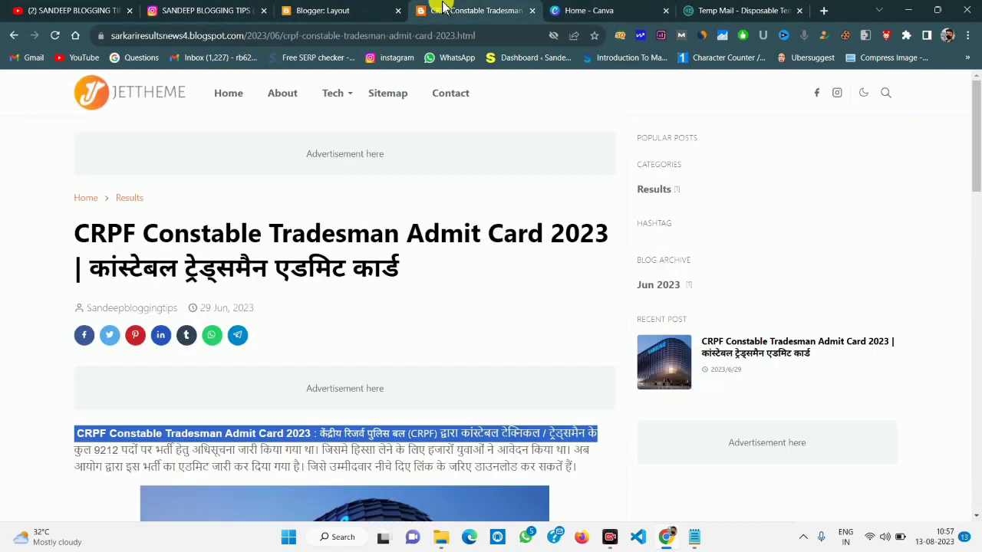
pyautogui.click(567, 9)
pyautogui.click(871, 92)
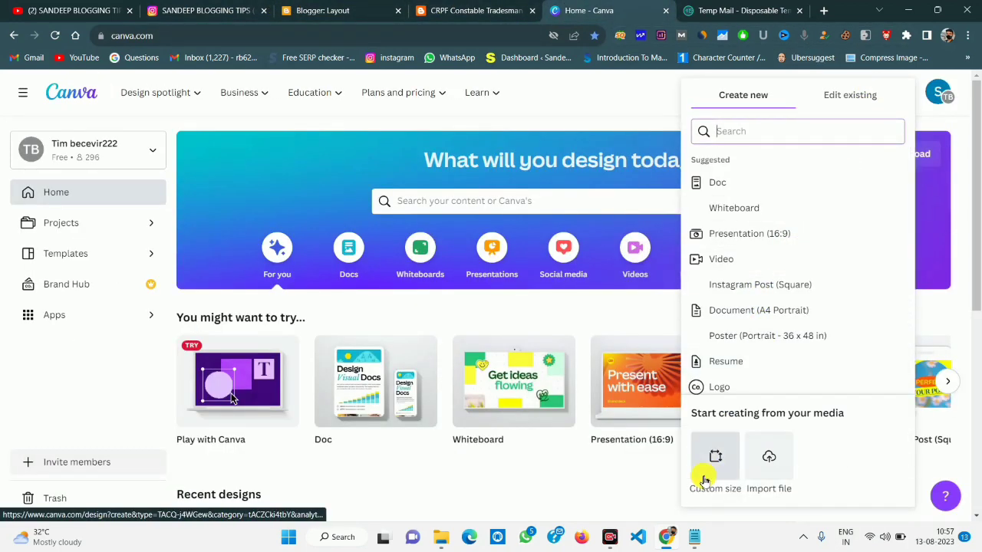
pyautogui.click(715, 459)
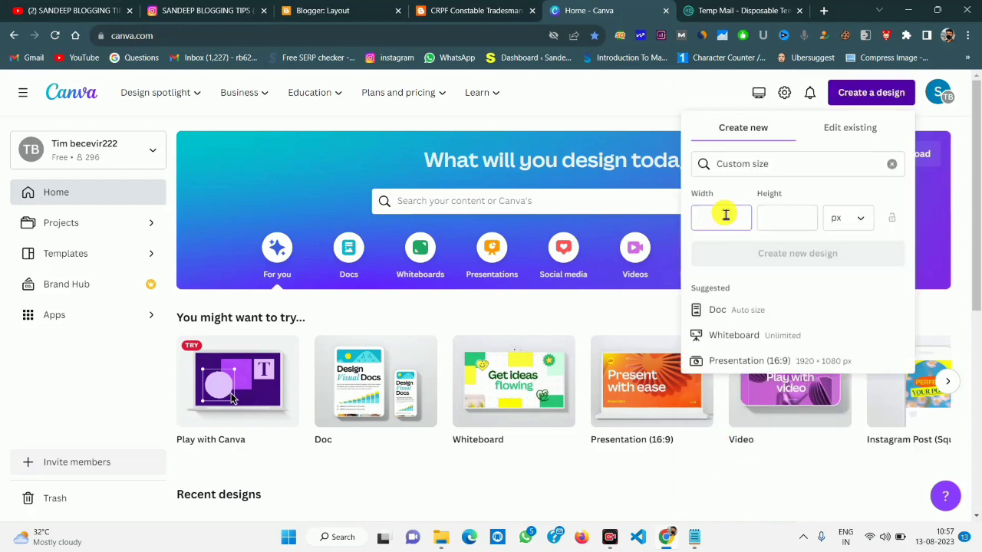
# - Check the image options for the live blog's logo, then switch to File Explorer and open the Downloads folder
pyautogui.click(495, 11)
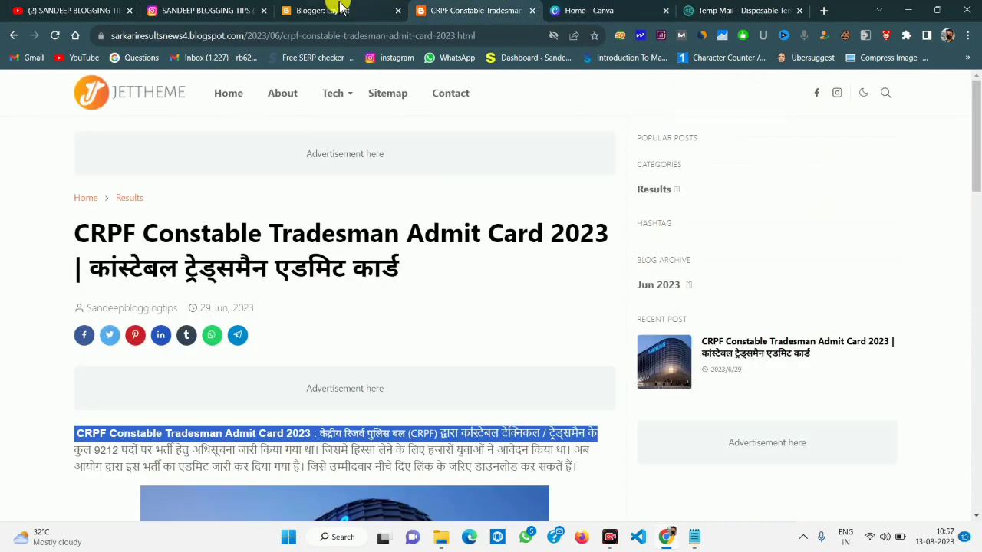
pyautogui.rightClick(124, 87)
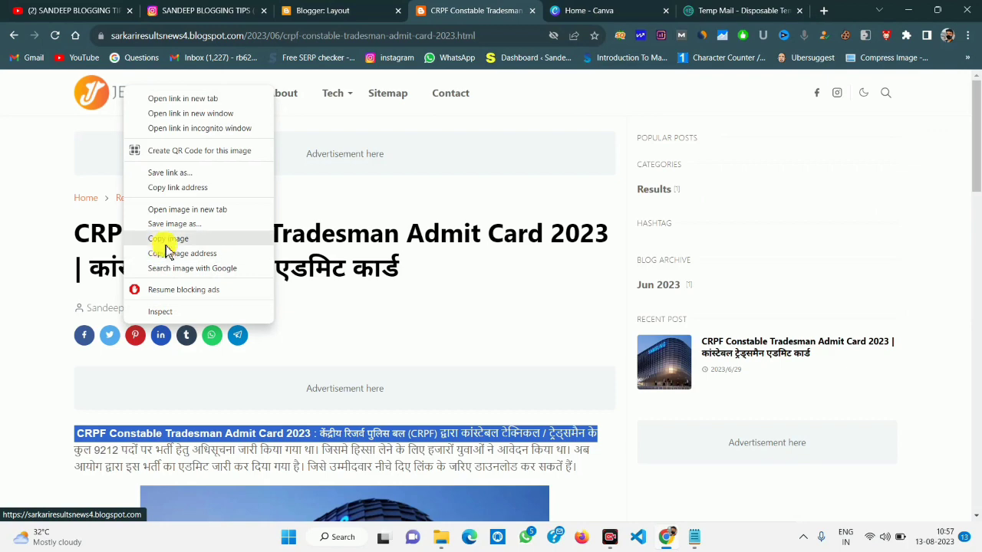
pyautogui.click(441, 537)
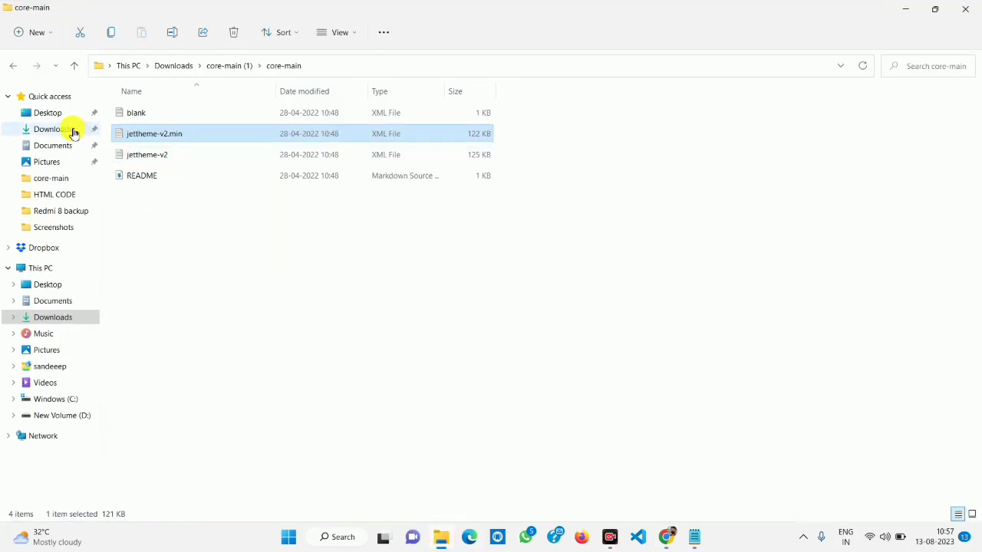
pyautogui.click(67, 128)
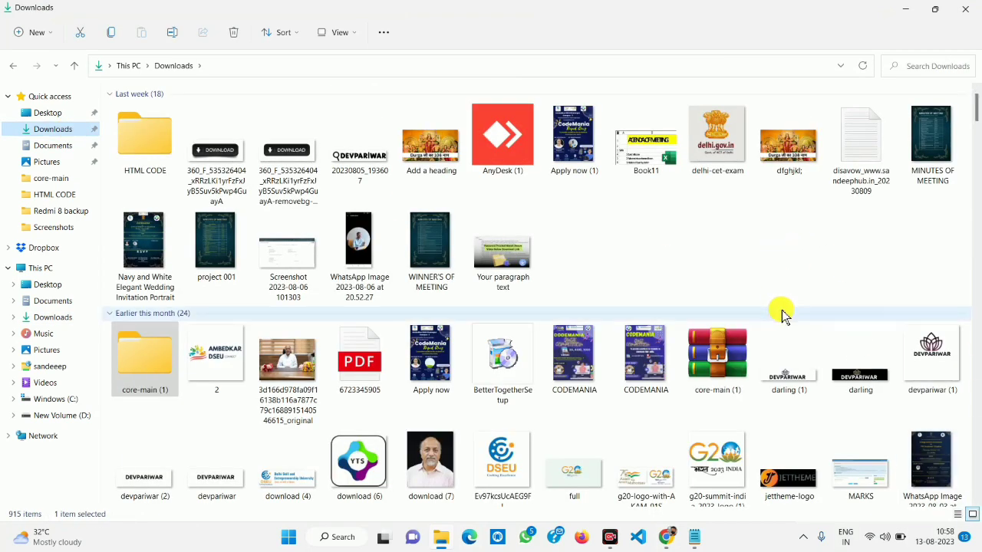
# - Look up the image dimensions in the jettheme-logo file's properties, then minimize the Downloads window
pyautogui.click(792, 502)
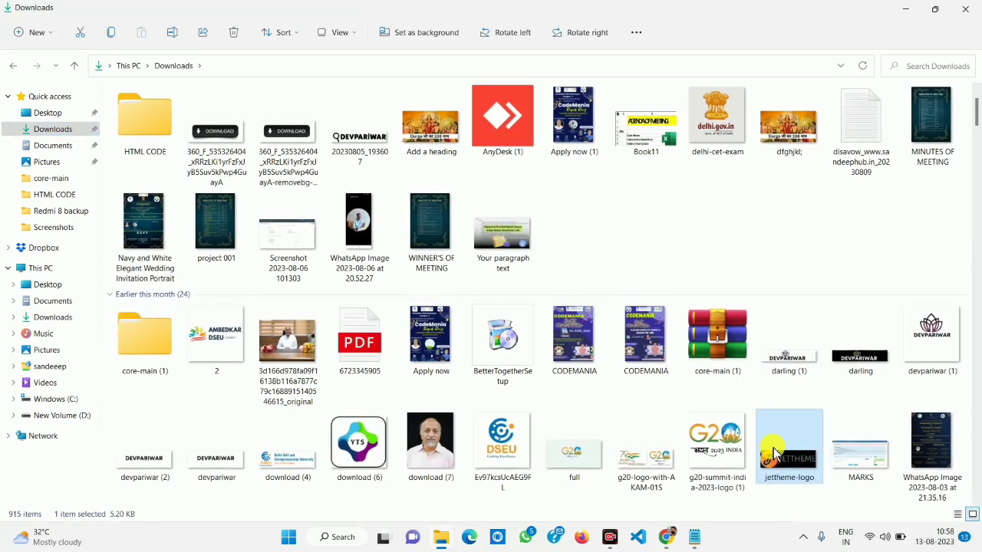
pyautogui.rightClick(773, 454)
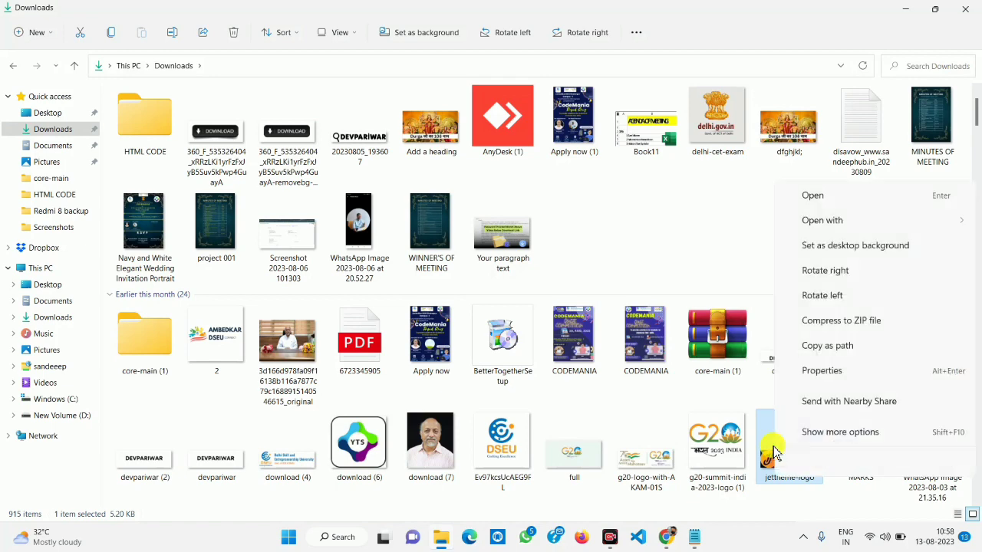
pyautogui.click(827, 384)
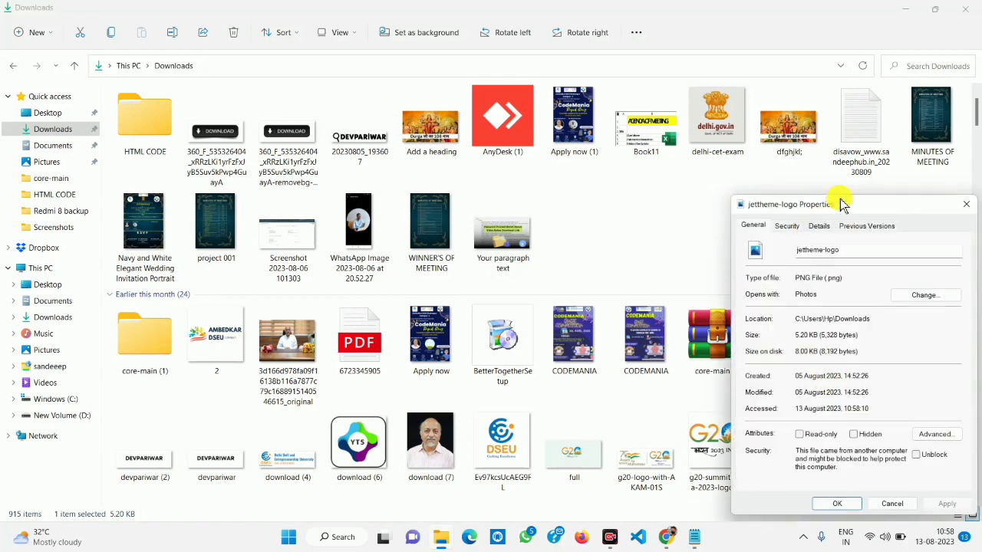
pyautogui.moveTo(839, 204); pyautogui.dragTo(448, 142)
pyautogui.click(386, 163)
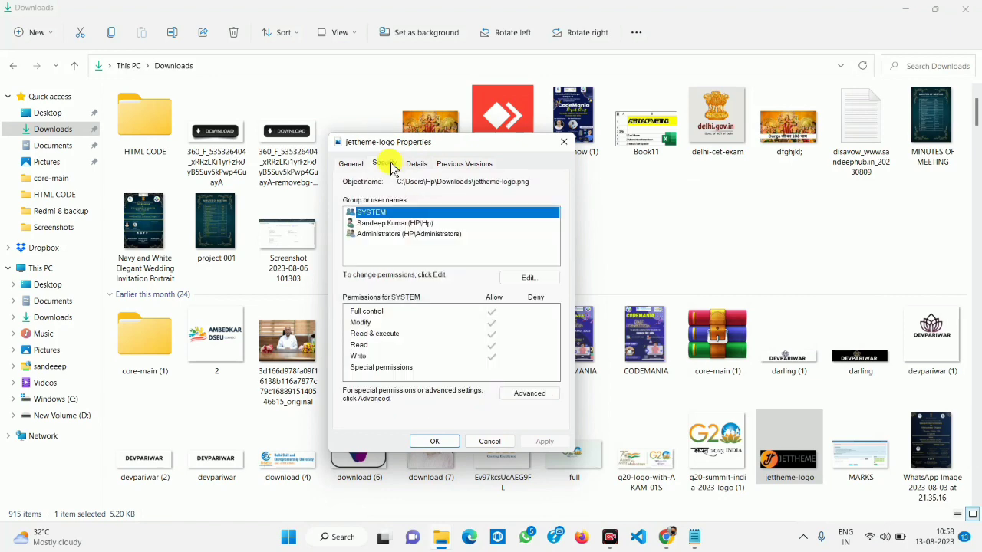
pyautogui.click(365, 166)
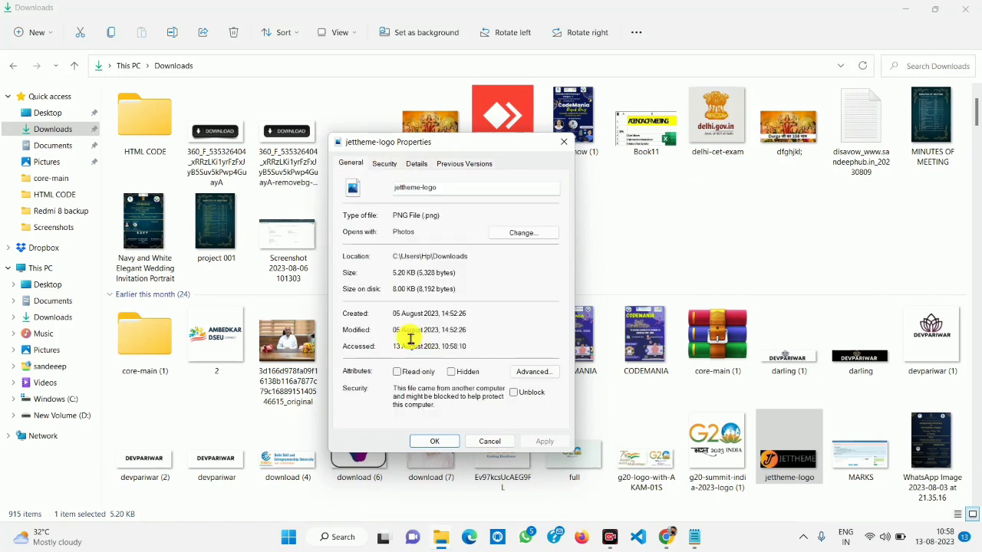
pyautogui.click(417, 164)
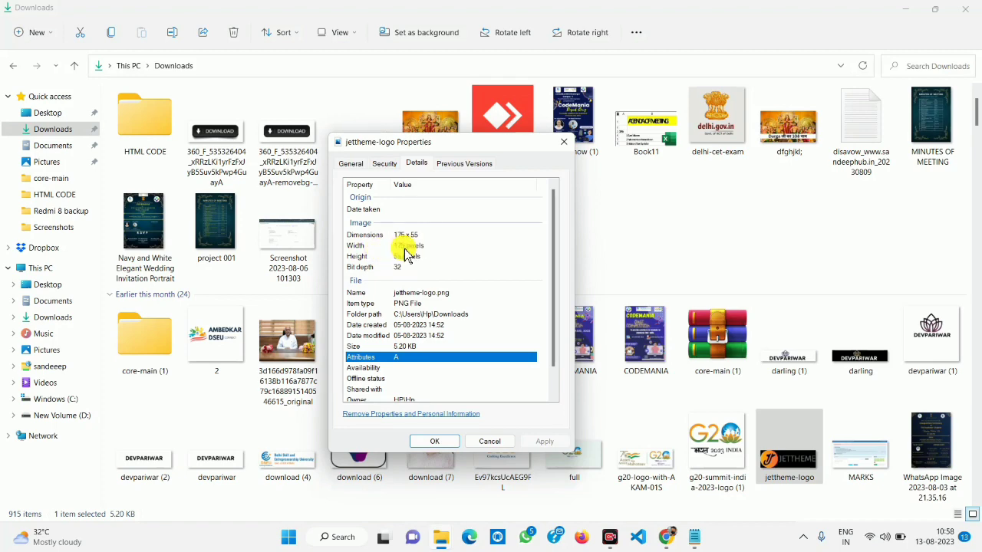
pyautogui.click(912, 11)
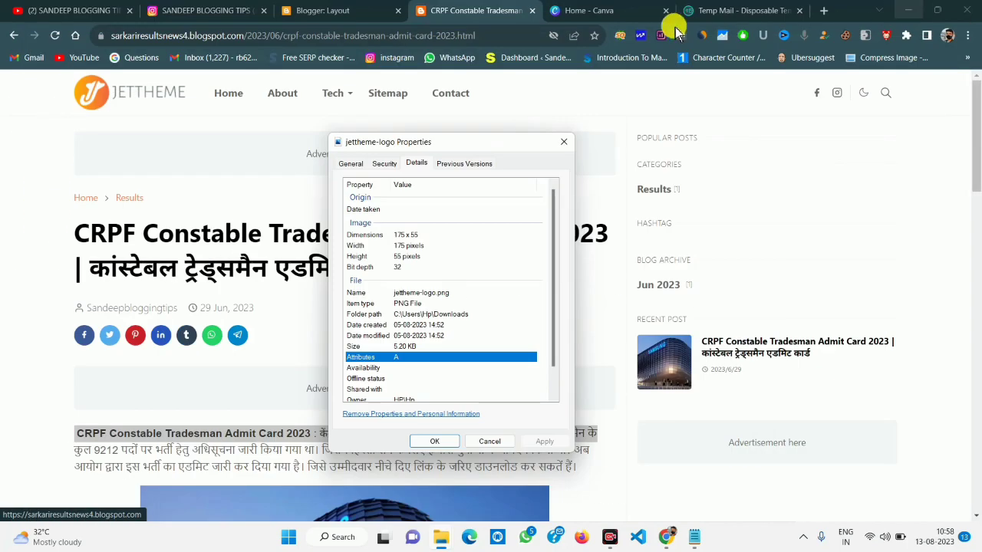
# - Close the Temp Mail tab and return to Canva's custom-size design settings
pyautogui.click(732, 10)
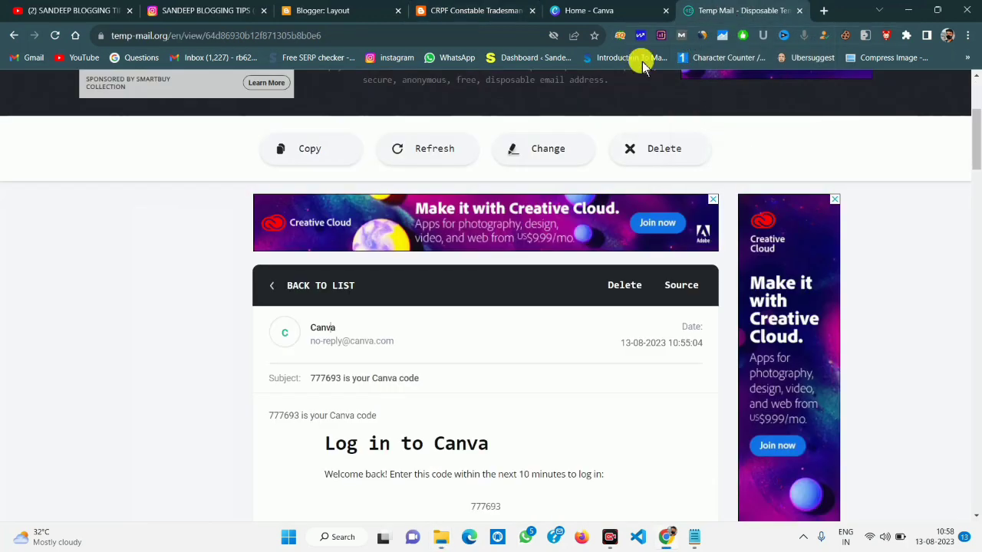
pyautogui.click(598, 10)
pyautogui.click(799, 10)
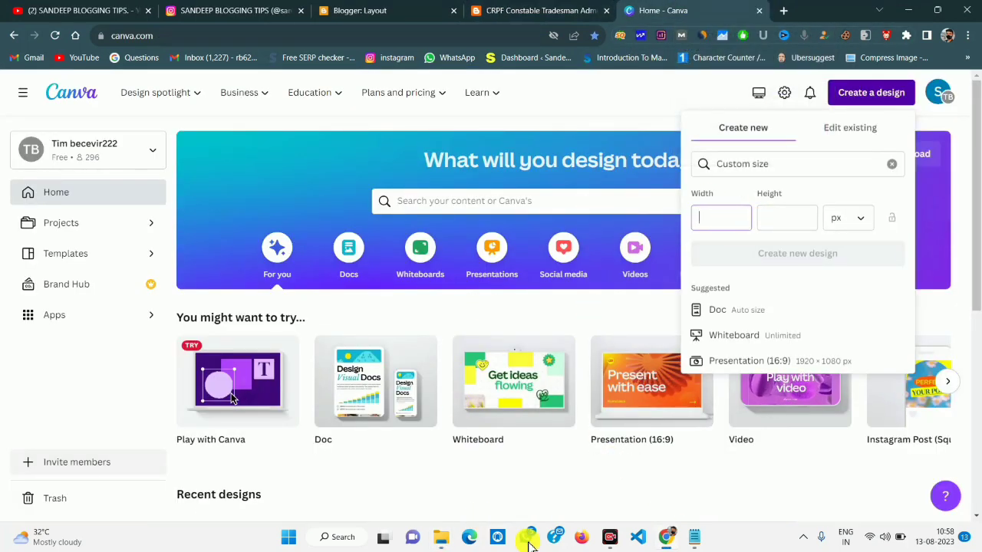
pyautogui.moveTo(446, 540)
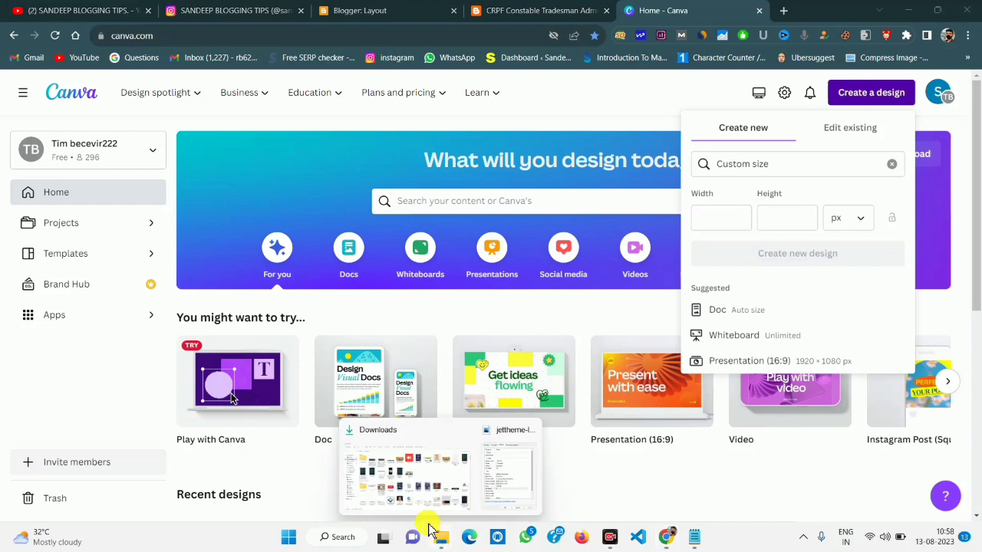
# - Create a custom-size design 175 px wide and 55 px high, and bring its editor into view
pyautogui.click(431, 481)
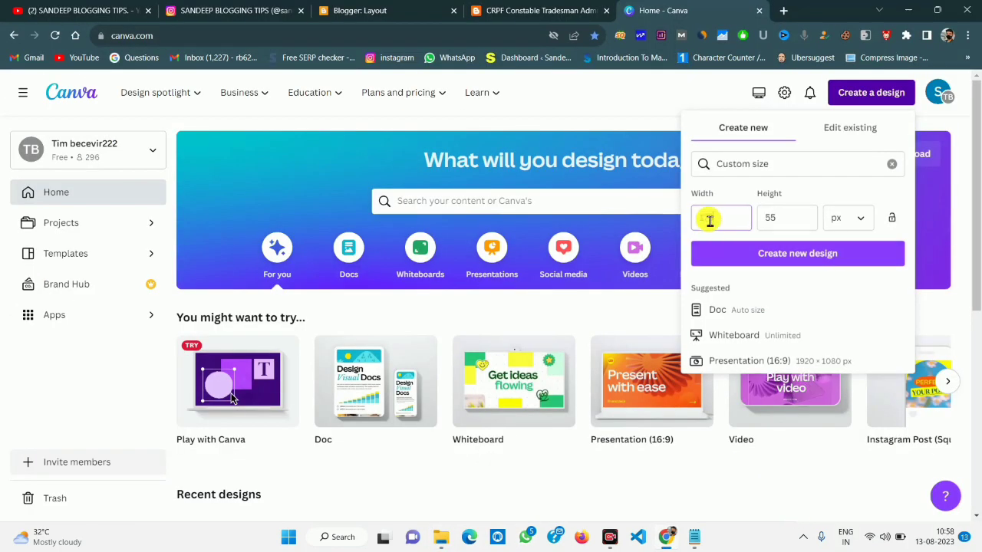
pyautogui.write('175')
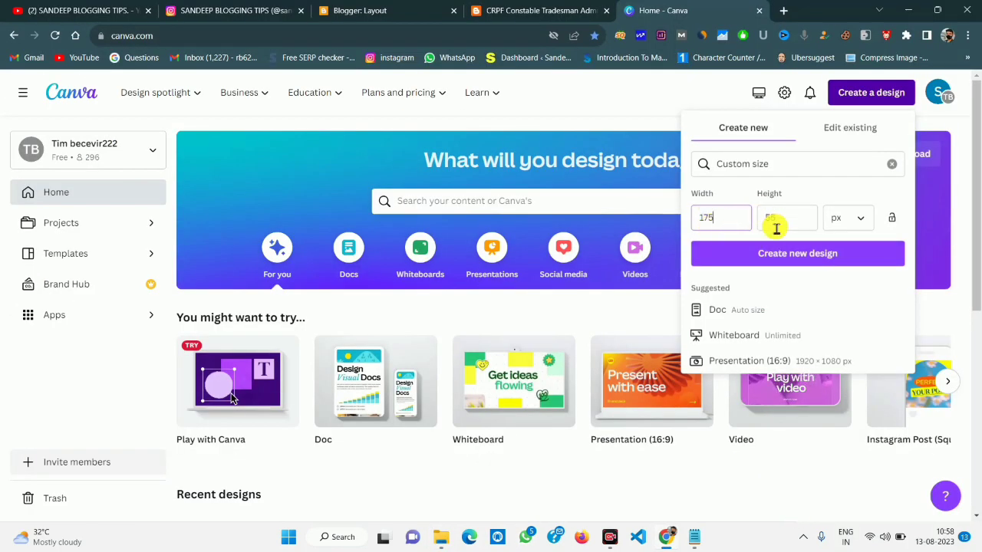
pyautogui.click(782, 254)
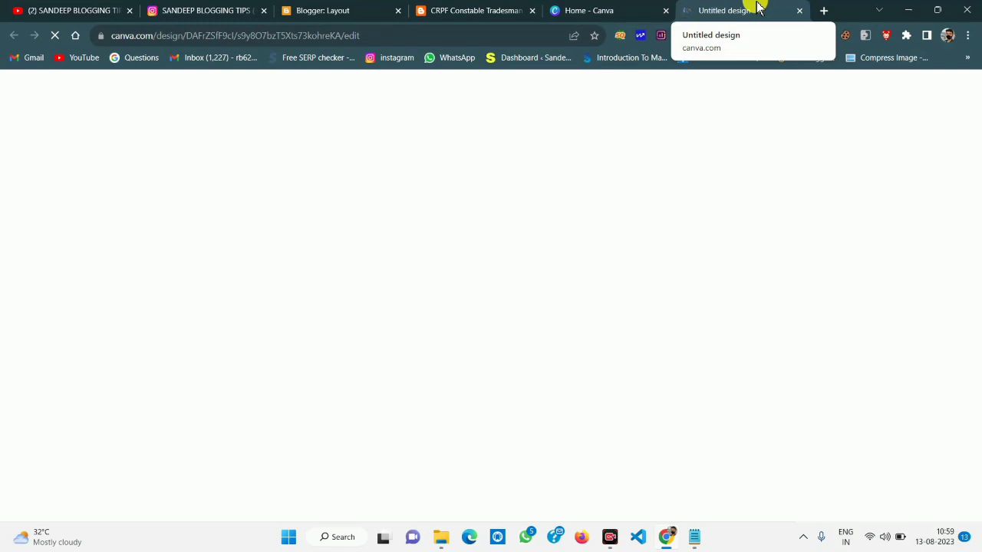
pyautogui.click(426, 10)
pyautogui.click(726, 9)
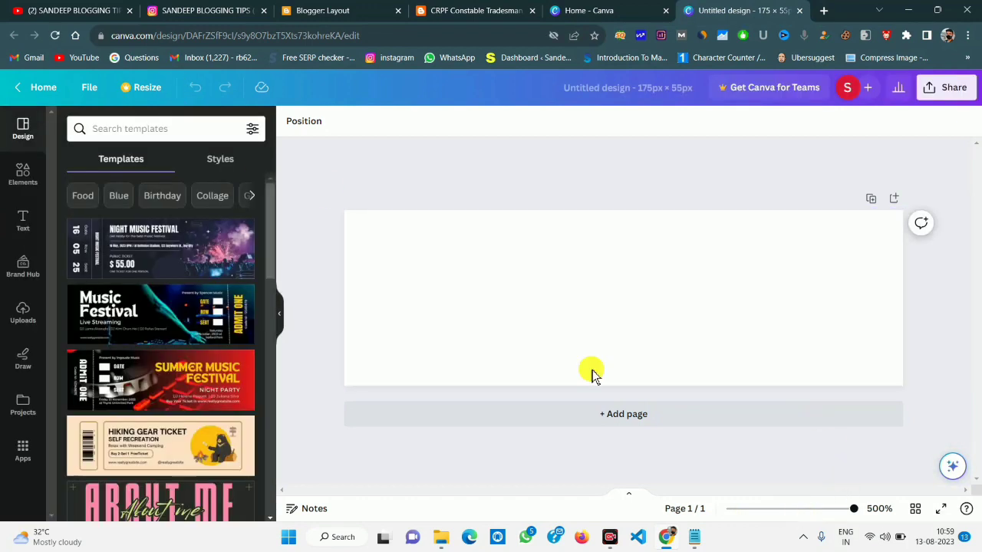
# - Add a heading to the blank design with the text "Sandeep Blogging tips"
pyautogui.click(23, 220)
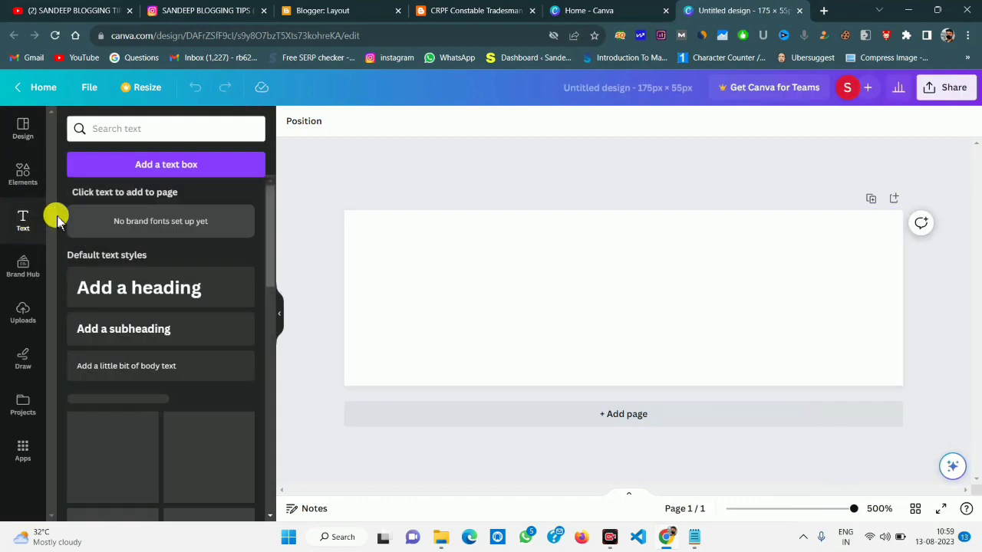
pyautogui.click(121, 296)
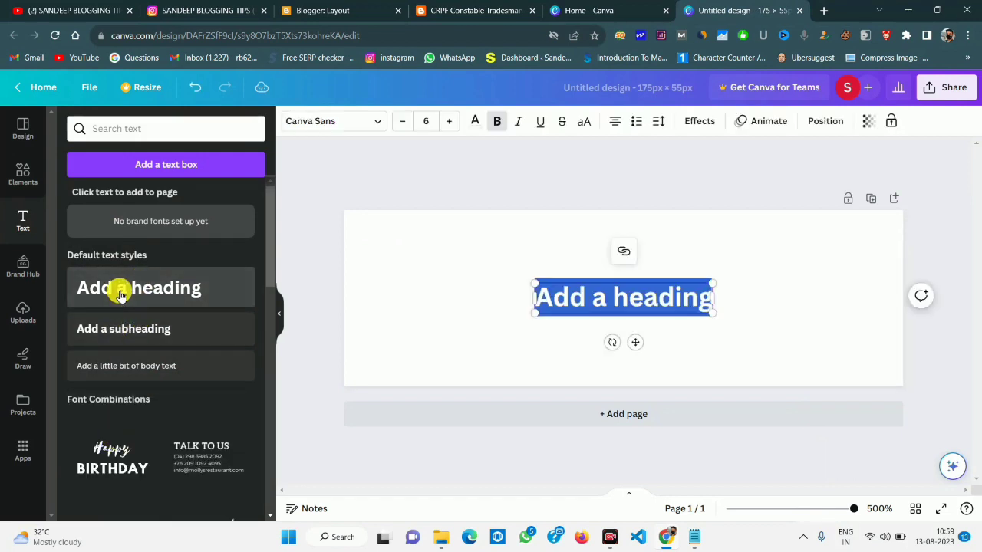
pyautogui.press('BackSpace')
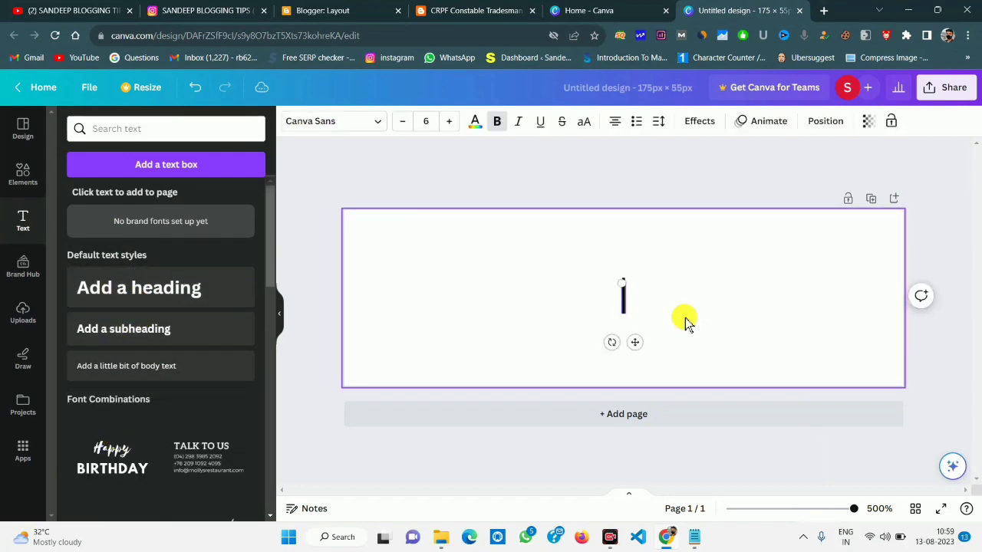
pyautogui.write('Sandeep')
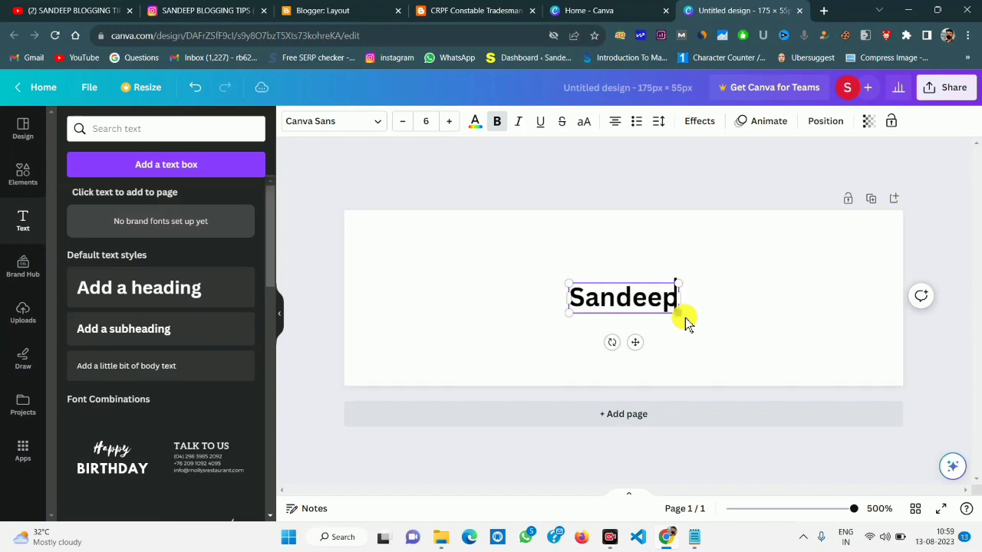
pyautogui.write(' Bloggi')
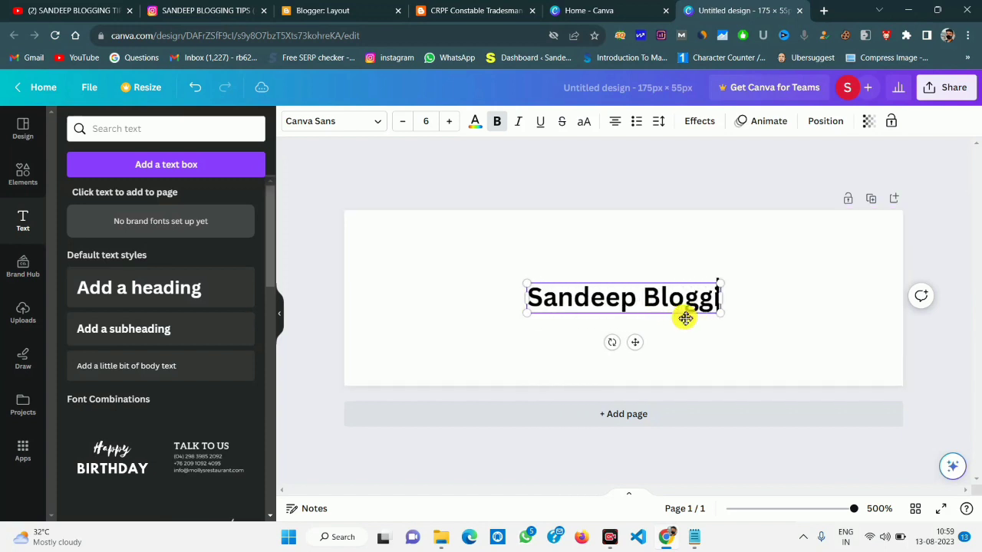
pyautogui.write('ng tips')
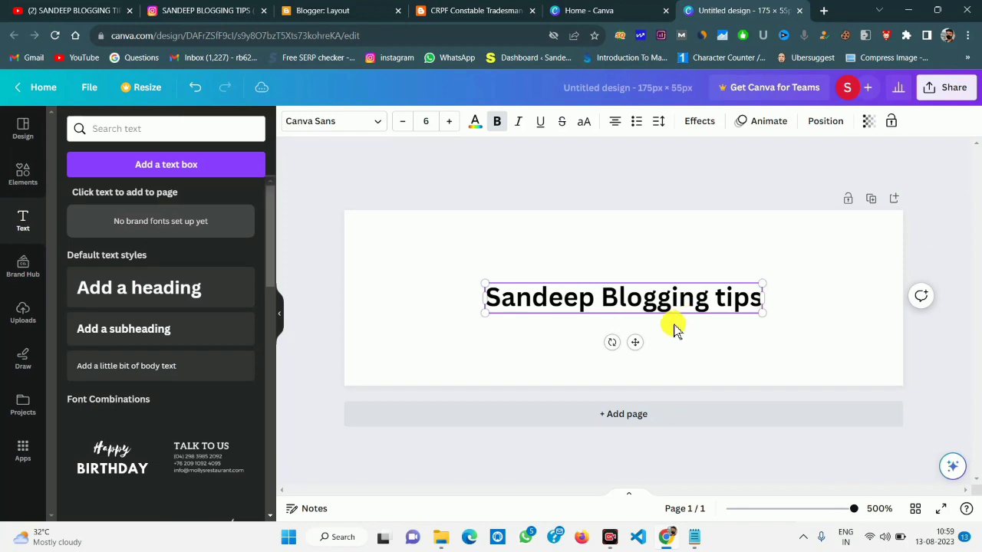
pyautogui.click(449, 285)
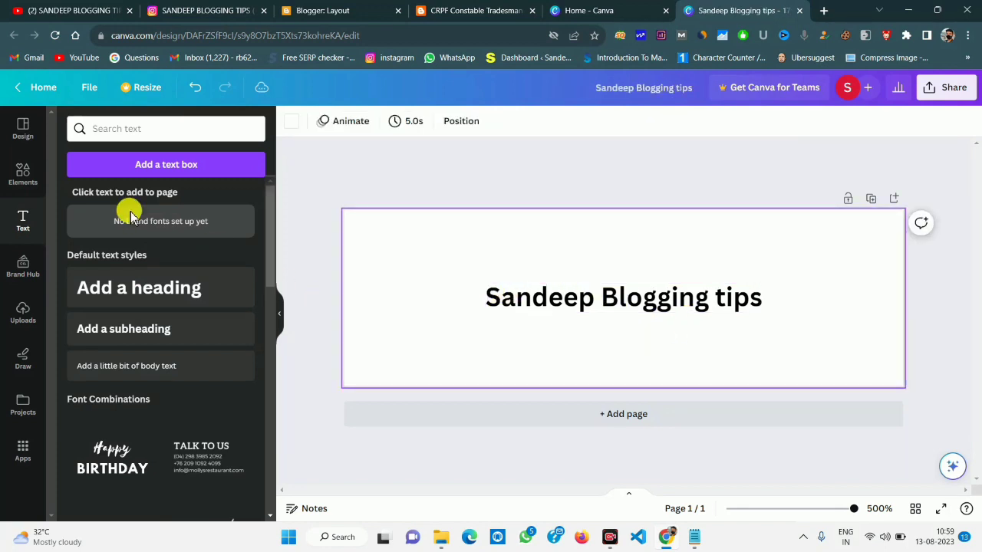
# - Search the elements for "logo" and show all the matching graphics
pyautogui.click(23, 174)
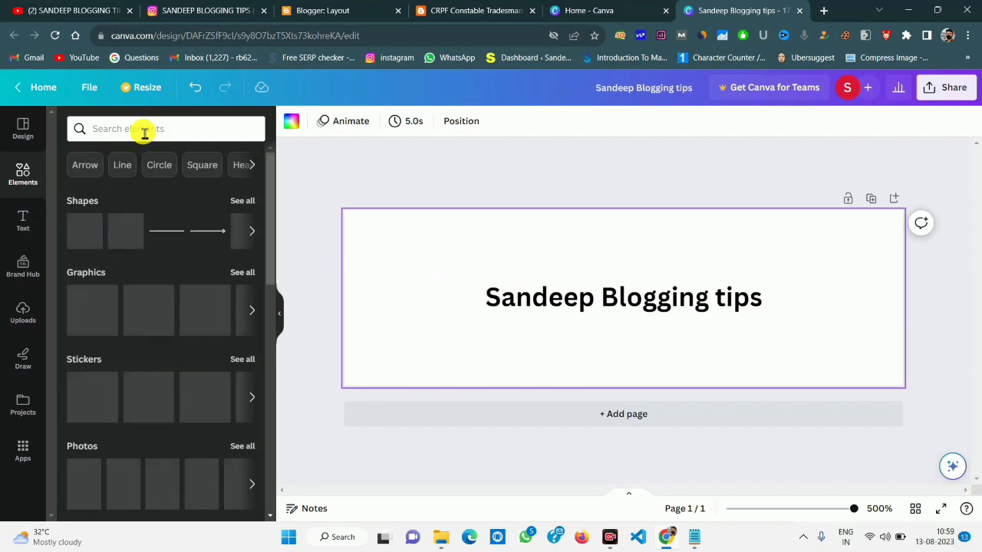
pyautogui.click(144, 132)
pyautogui.write('logo')
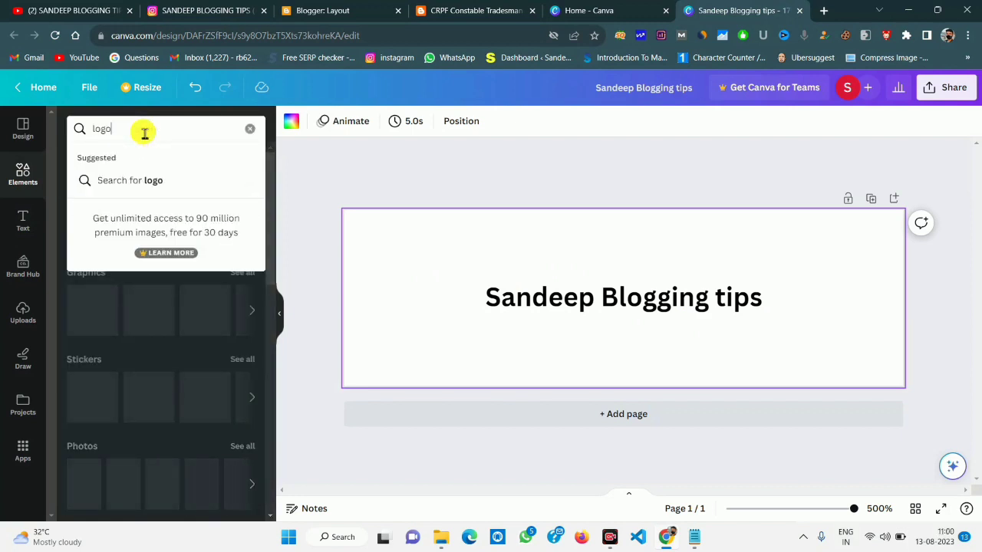
pyautogui.press('Return')
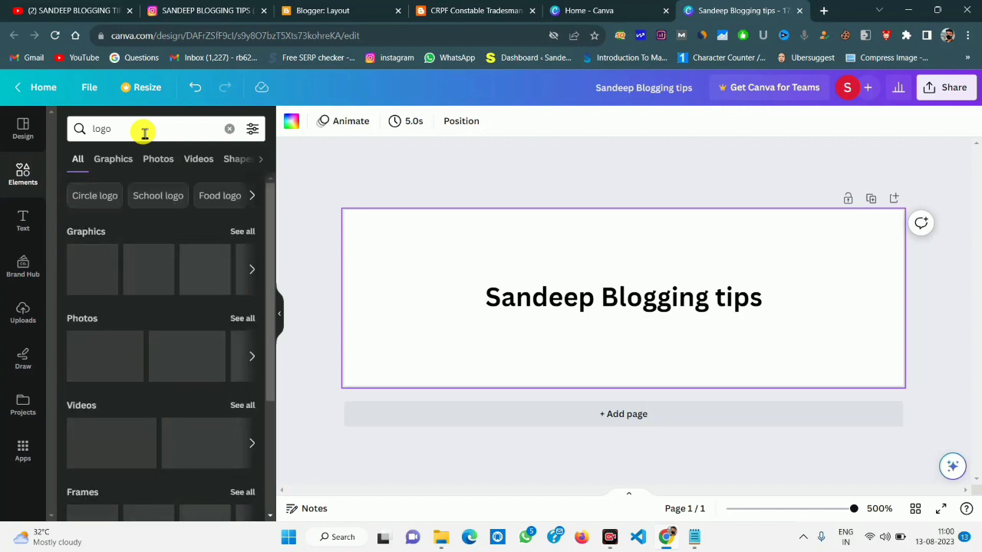
pyautogui.click(629, 299)
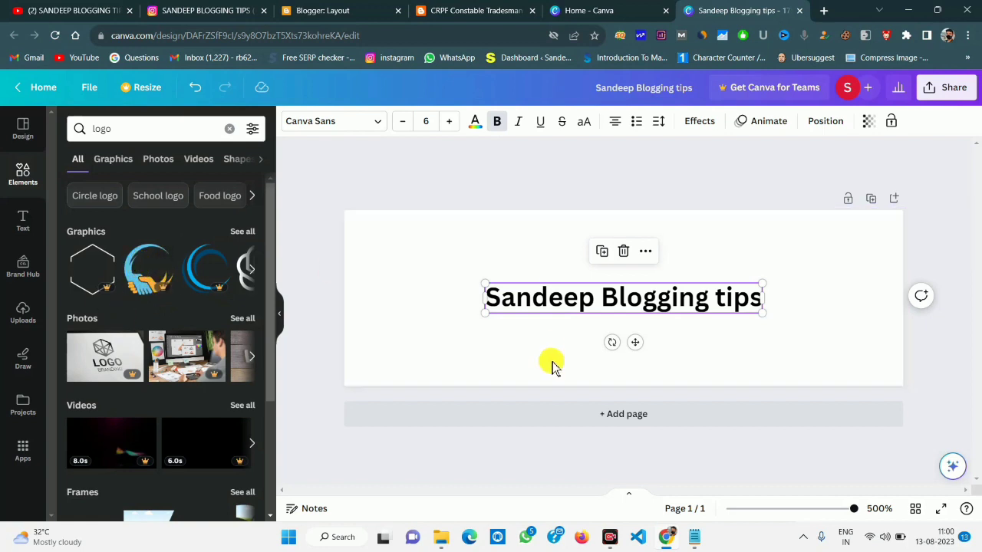
pyautogui.click(243, 231)
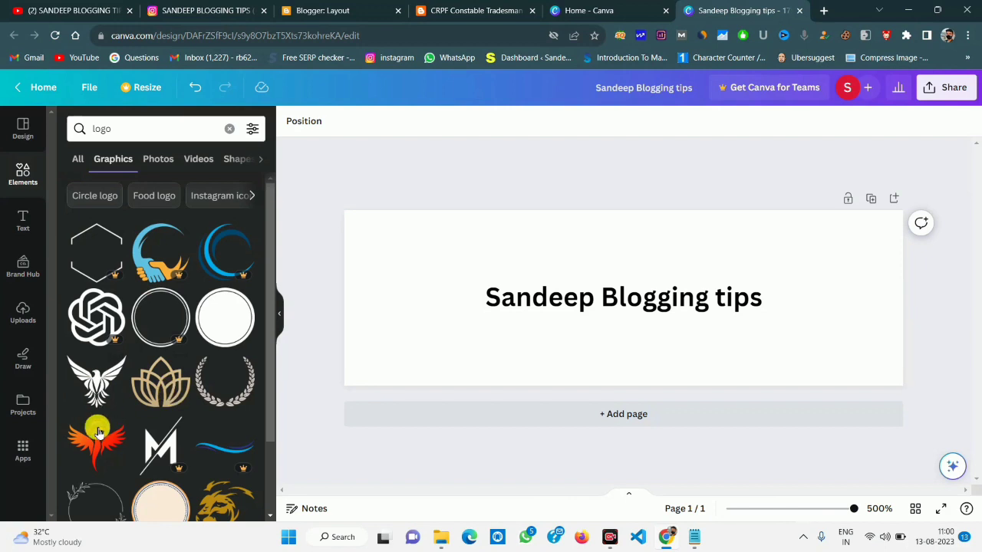
# - Add the free spread-winged bird graphic just above the heading and recolour it from black to deep violet
pyautogui.click(96, 388)
pyautogui.moveTo(623, 264)
pyautogui.mouseDown()
pyautogui.moveTo(614, 226)
pyautogui.moveTo(578, 224)
pyautogui.moveTo(605, 260)
pyautogui.mouseUp()
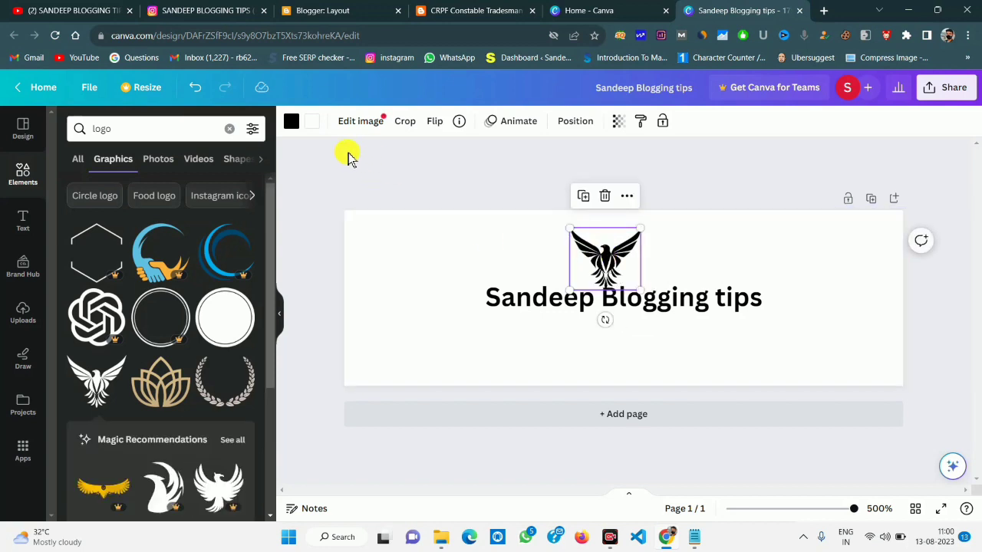
pyautogui.click(296, 123)
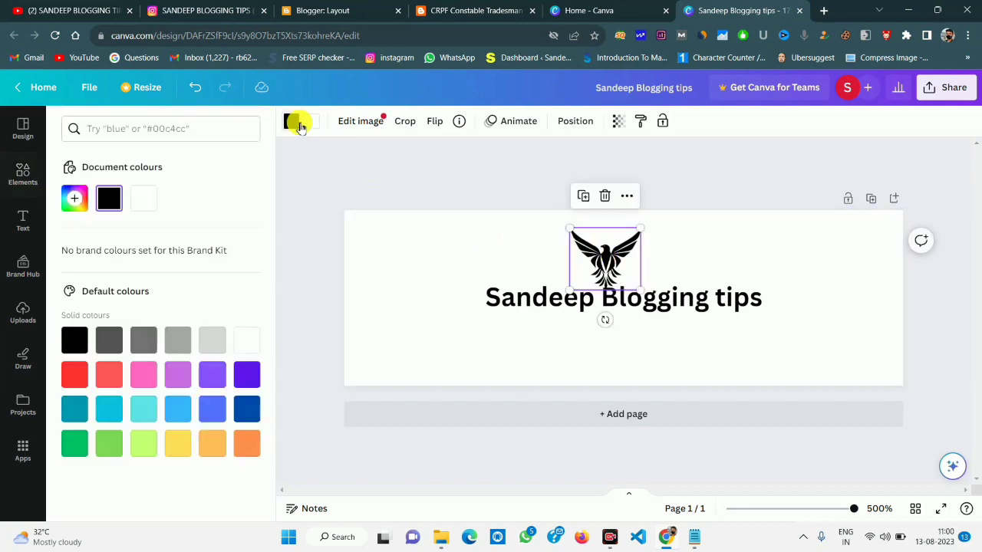
pyautogui.click(247, 374)
# - Try the heading without bold, restore its bold style, and set its font size to 11
pyautogui.click(542, 306)
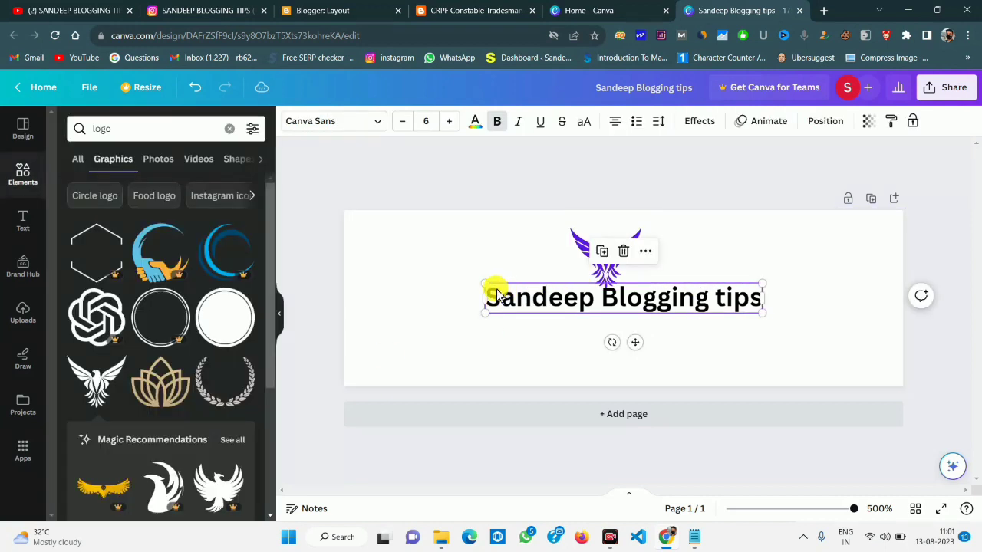
pyautogui.click(501, 123)
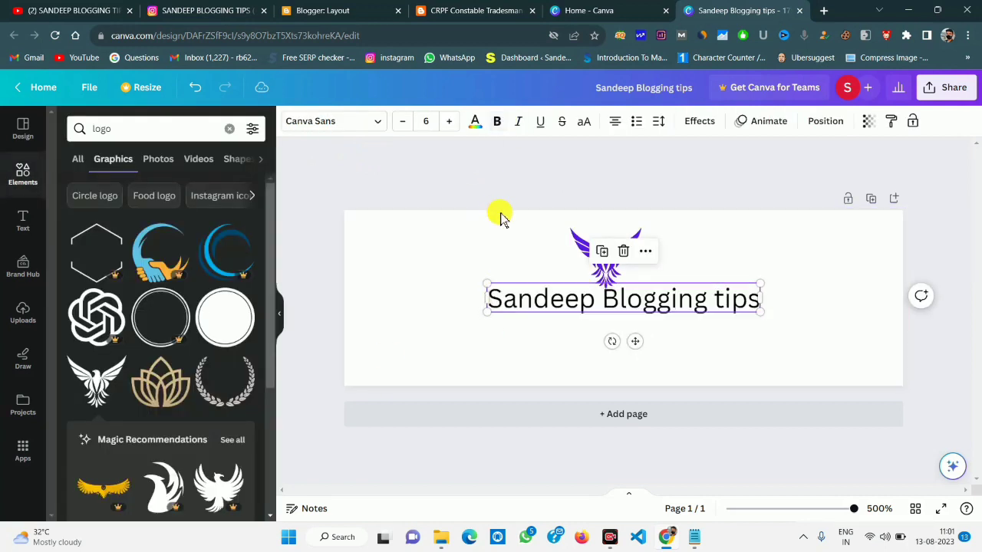
pyautogui.click(499, 122)
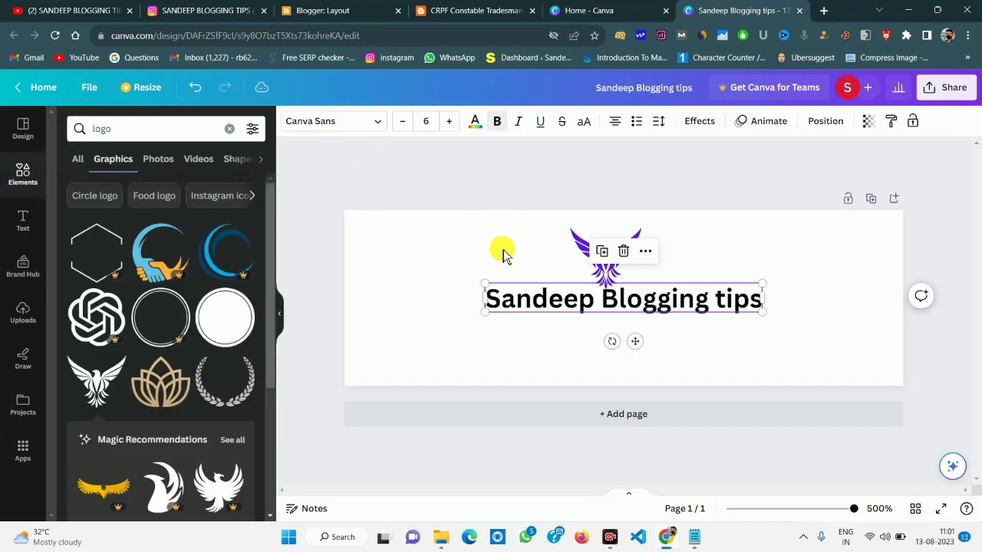
pyautogui.click(450, 121)
pyautogui.click(450, 121)
pyautogui.click(449, 121)
pyautogui.click(449, 121)
pyautogui.click(449, 122)
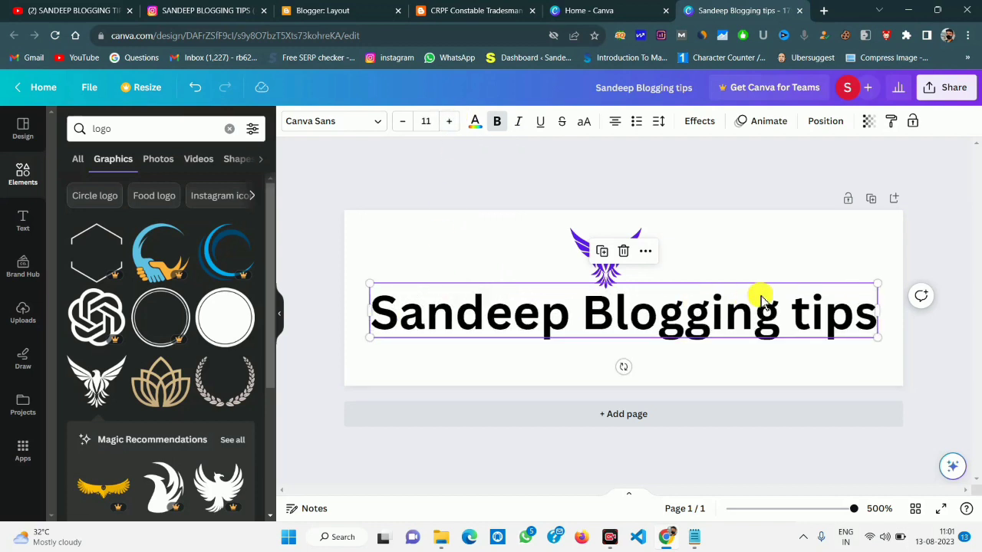
# - Enlarge the violet bird graphic slightly and move it up and to the left above the heading
pyautogui.click(580, 247)
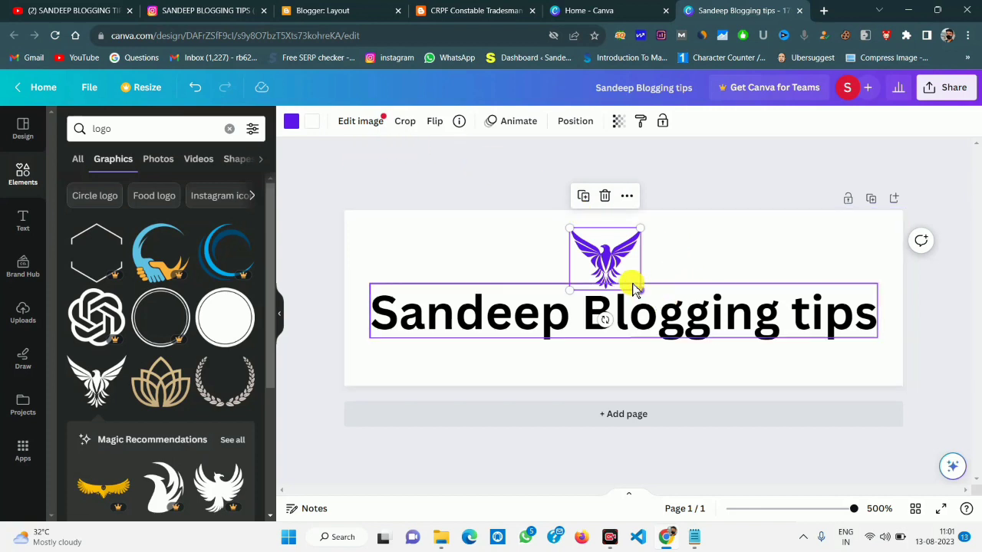
pyautogui.moveTo(633, 289); pyautogui.dragTo(659, 306)
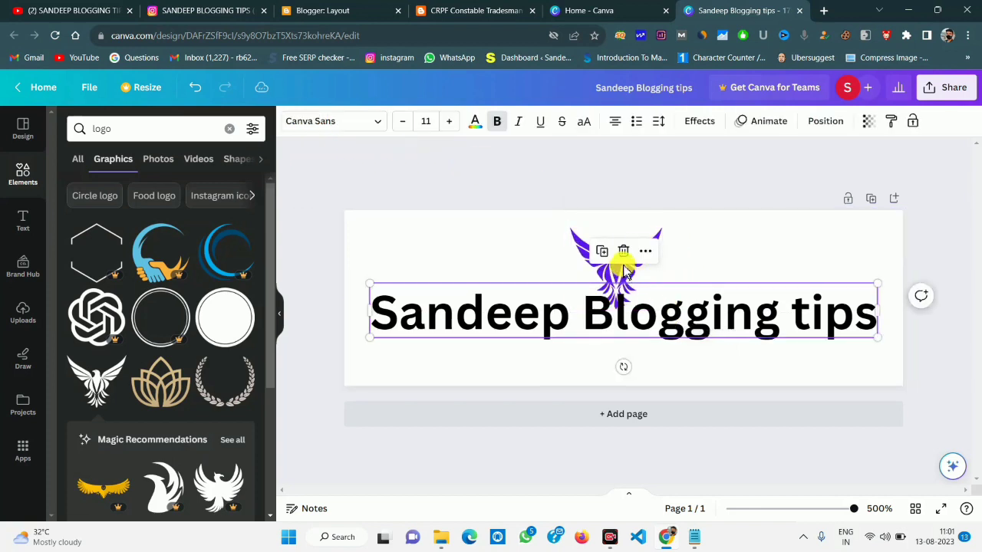
pyautogui.moveTo(622, 270); pyautogui.dragTo(575, 257)
pyautogui.click(384, 192)
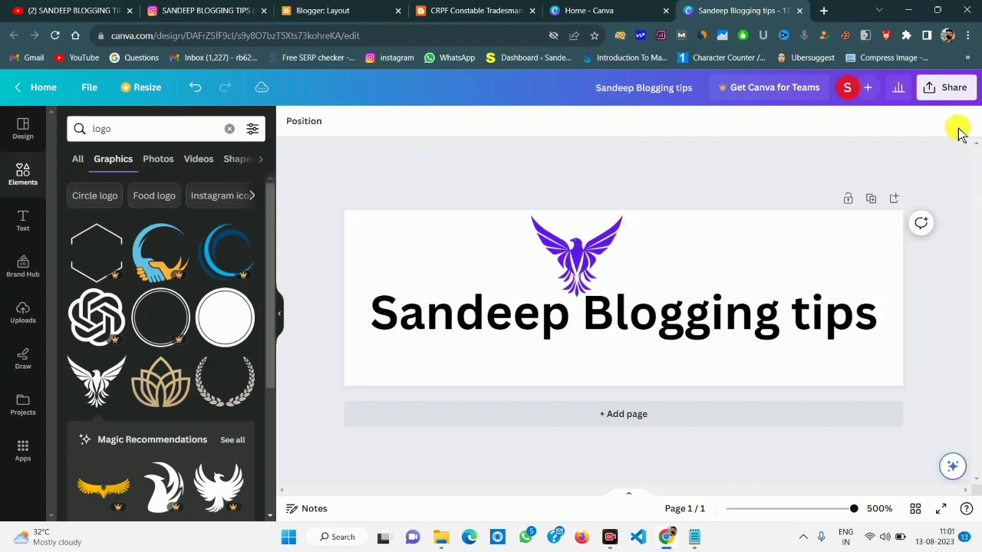
# - Download the finished logo design as a JPG file
pyautogui.click(945, 87)
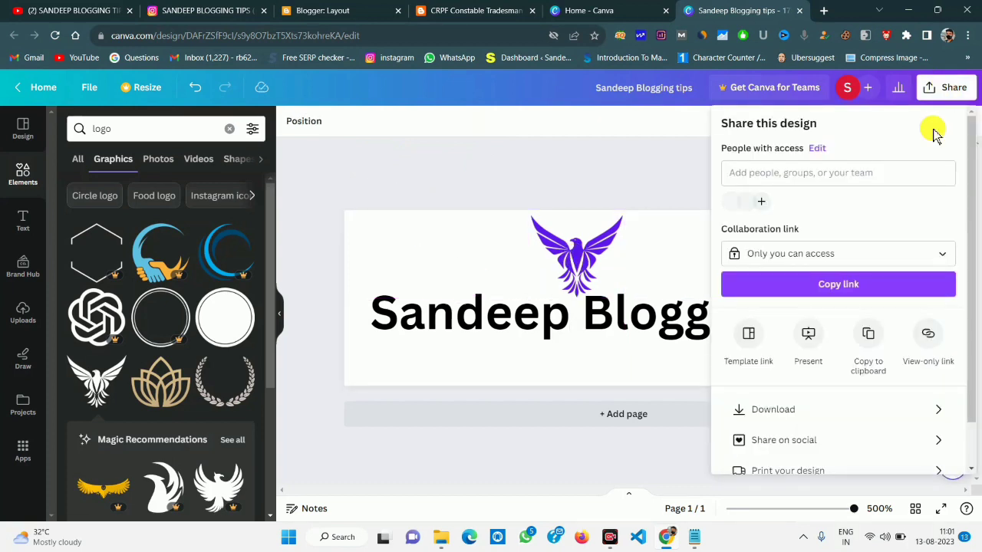
pyautogui.click(771, 410)
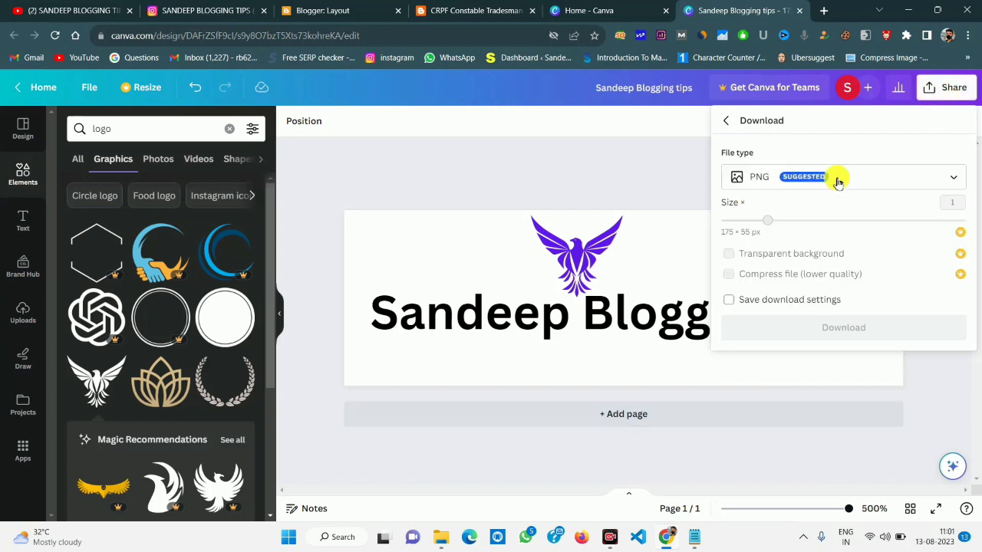
pyautogui.click(855, 176)
pyautogui.click(836, 222)
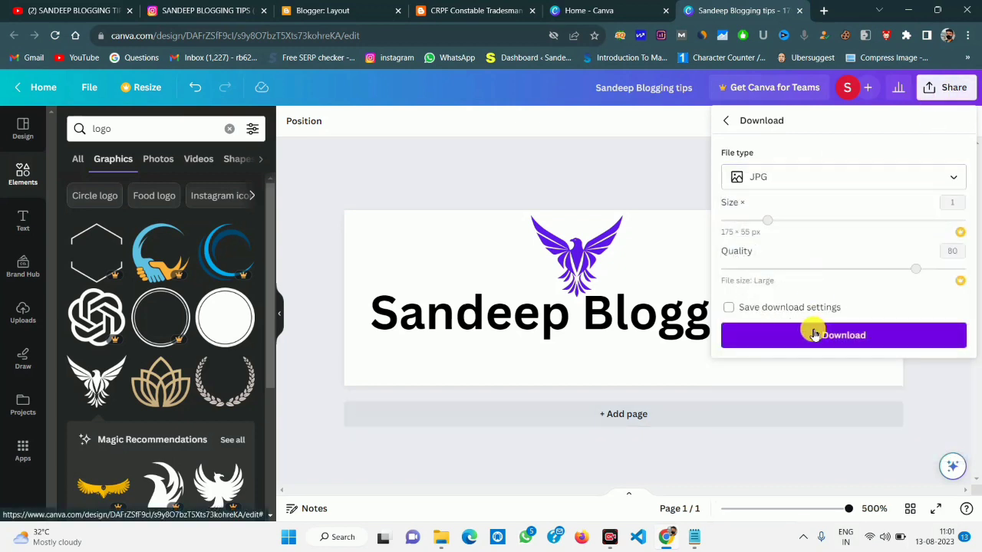
pyautogui.click(815, 335)
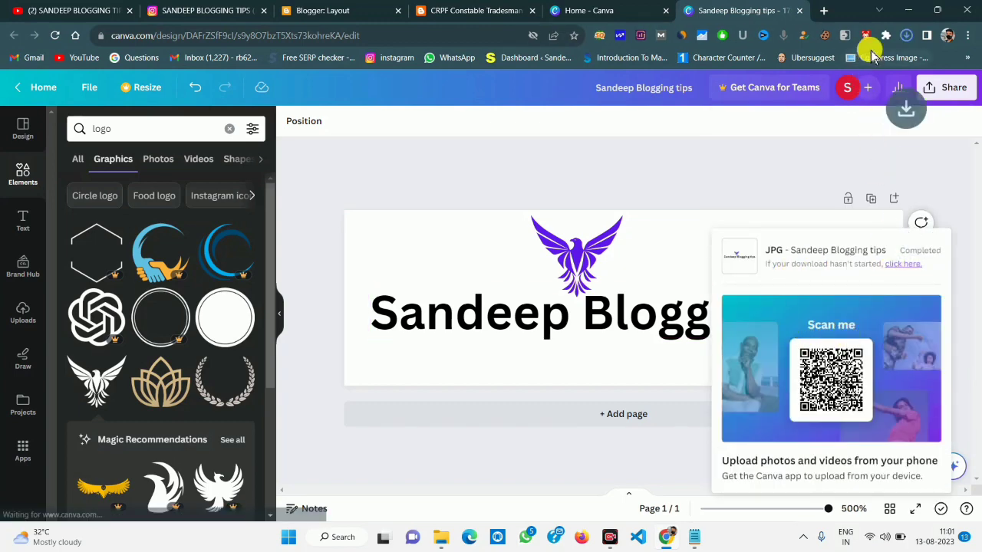
# - Switch to Blogger, cancel the Logo widget's configuration, and open the untitled draft page for editing
pyautogui.click(357, 10)
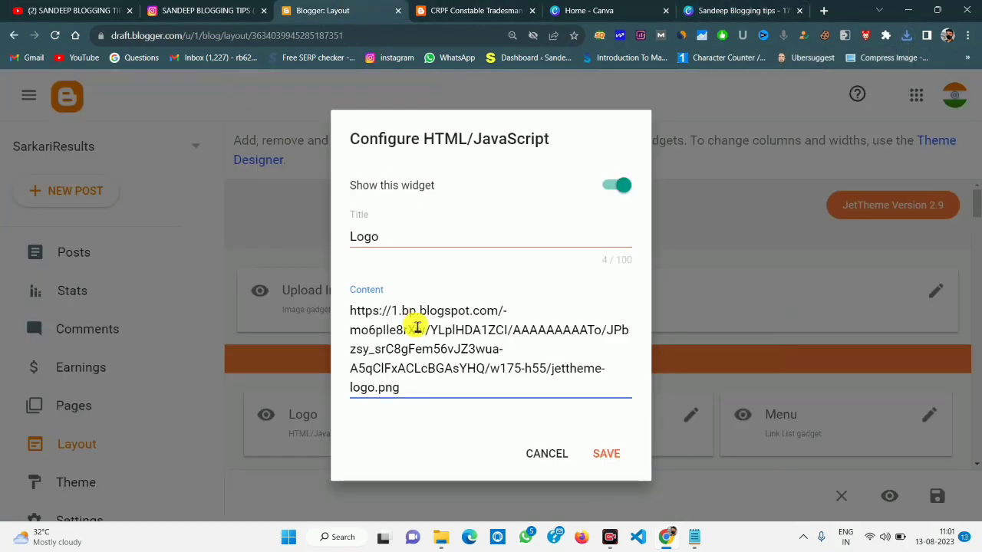
pyautogui.click(560, 453)
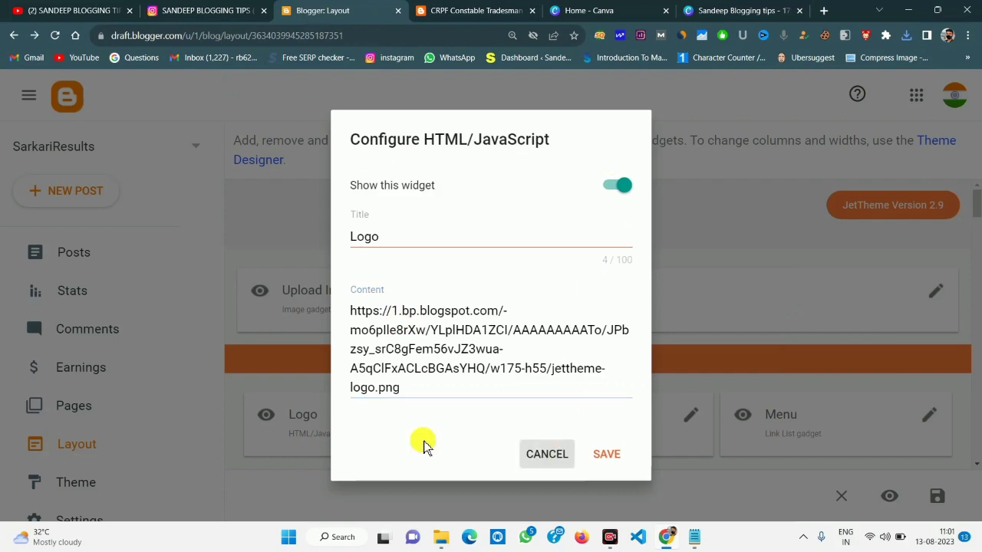
pyautogui.click(83, 408)
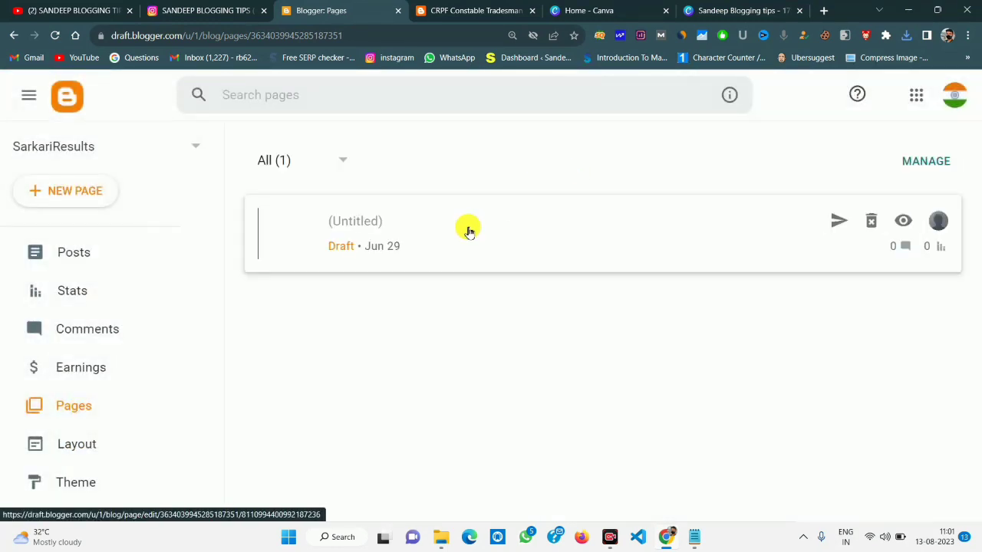
pyautogui.click(469, 232)
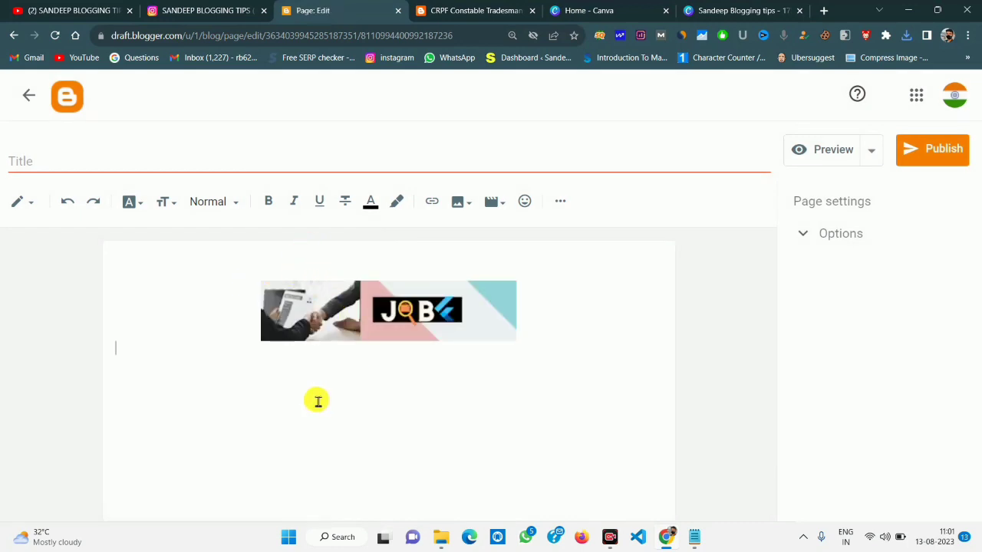
# - Delete the old job banner from the draft page and insert the downloaded logo image from the computer
pyautogui.hotkey('ctrl', 'a')
pyautogui.press('Delete')
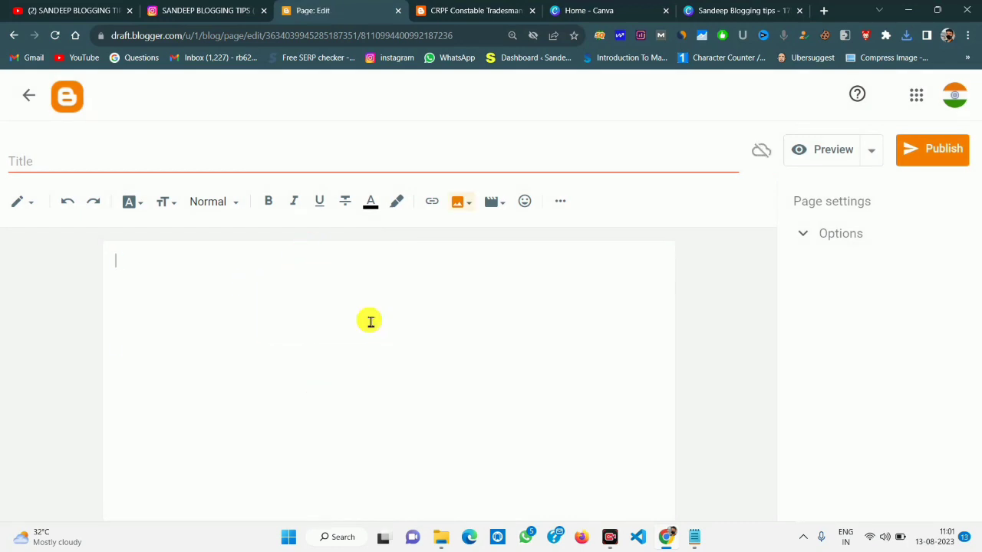
pyautogui.click(472, 202)
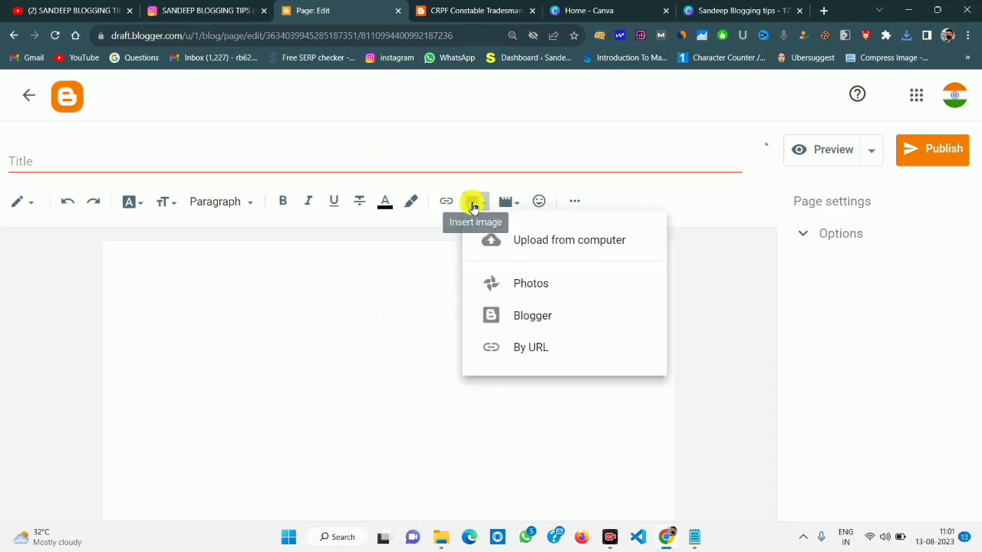
pyautogui.click(561, 239)
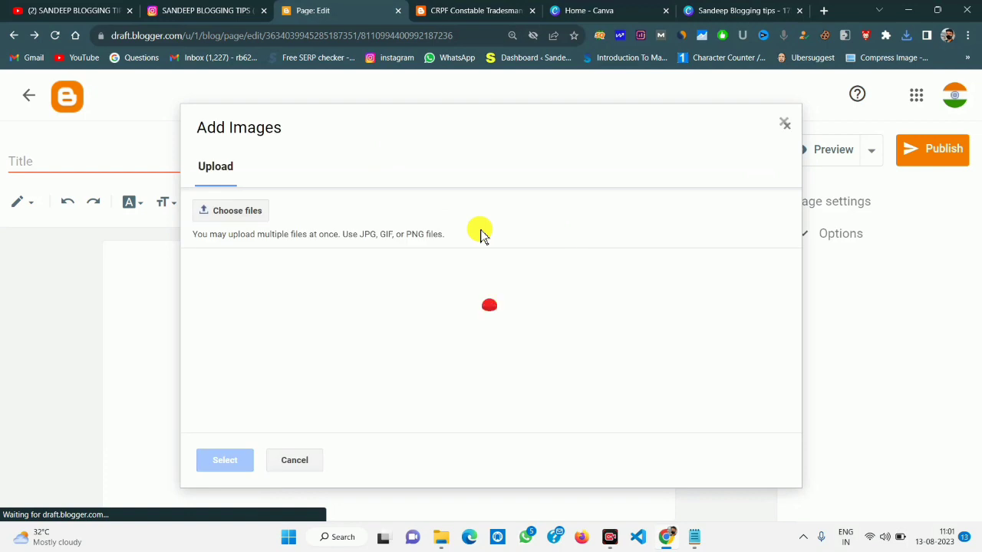
pyautogui.click(243, 209)
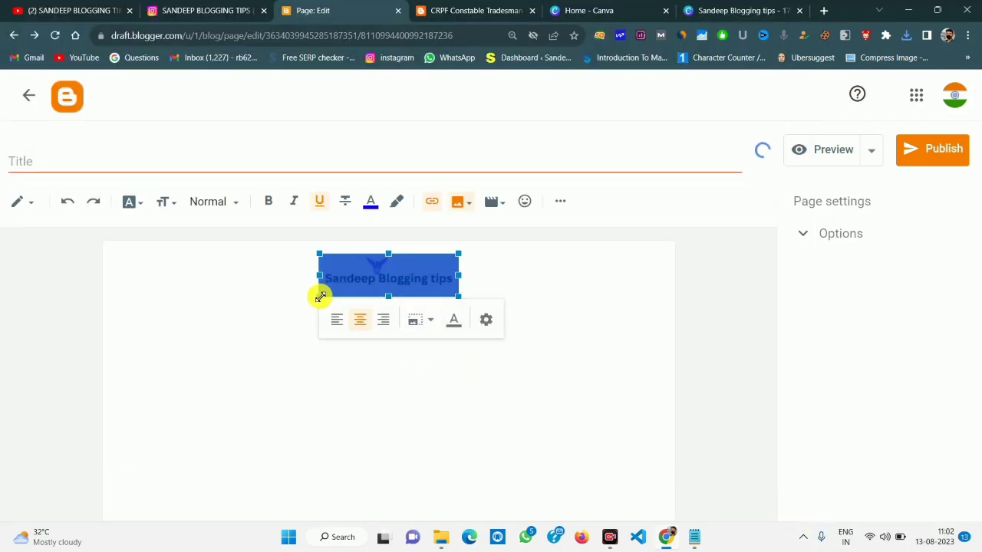
# - Enlarge the inserted logo image so it spans most of the page's content width
pyautogui.moveTo(320, 297); pyautogui.dragTo(187, 350)
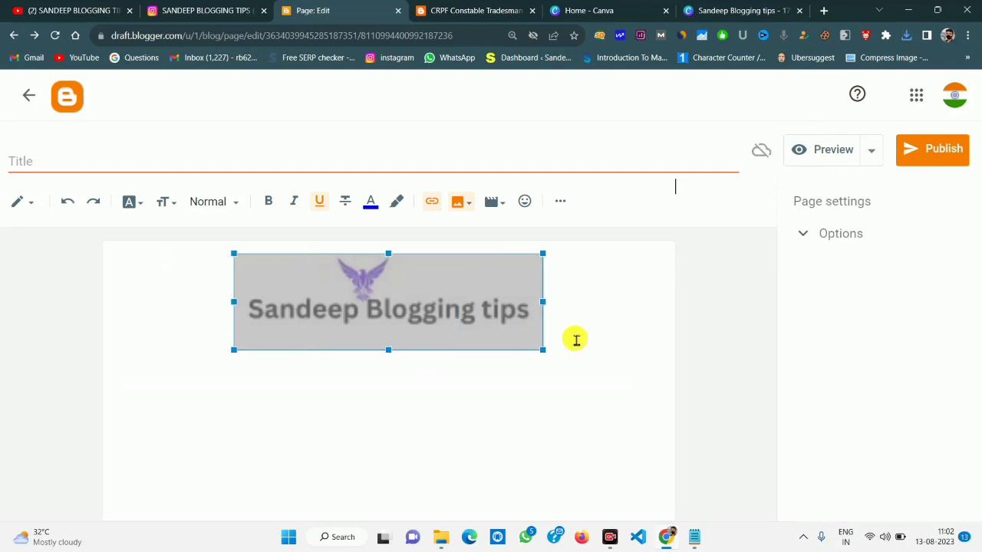
pyautogui.moveTo(543, 353); pyautogui.dragTo(637, 418)
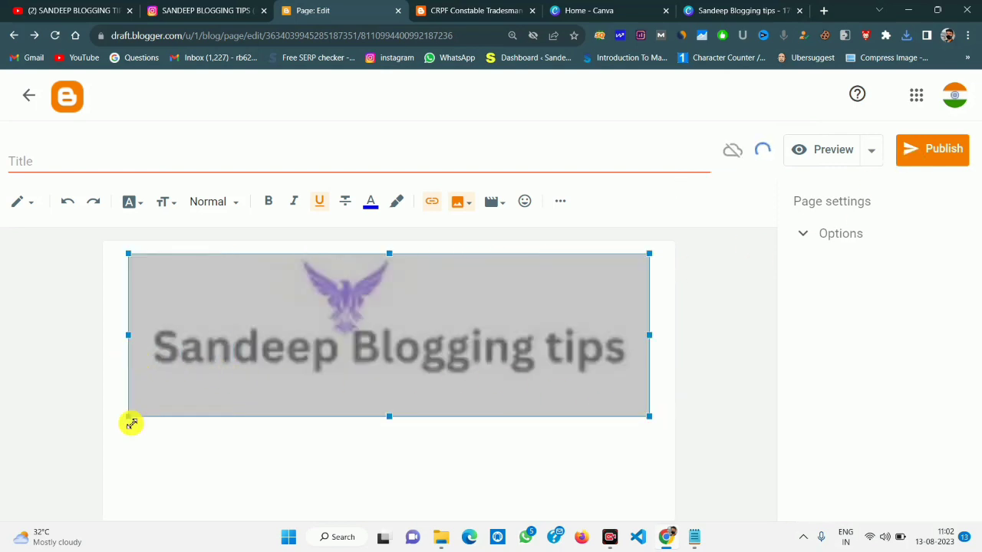
pyautogui.click(120, 453)
pyautogui.click(358, 331)
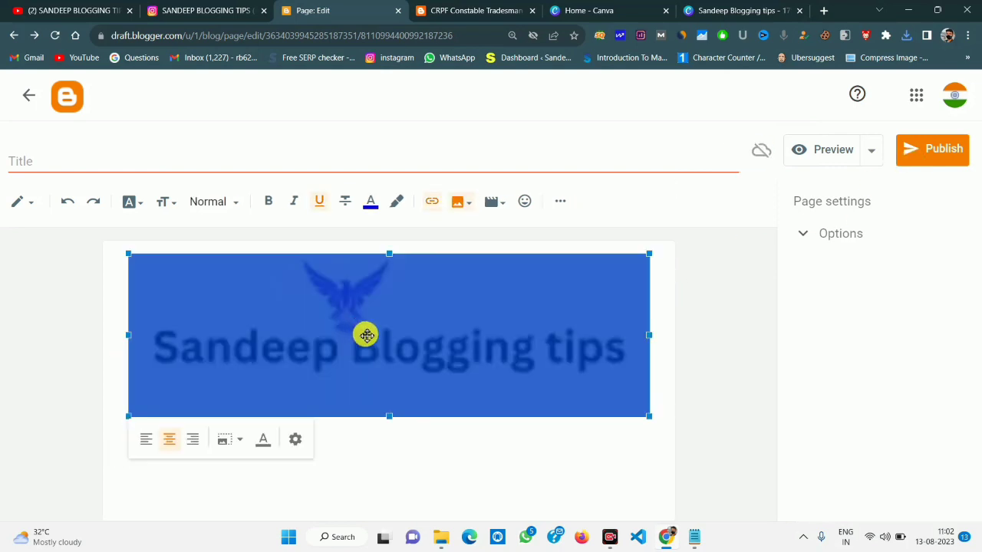
pyautogui.click(104, 350)
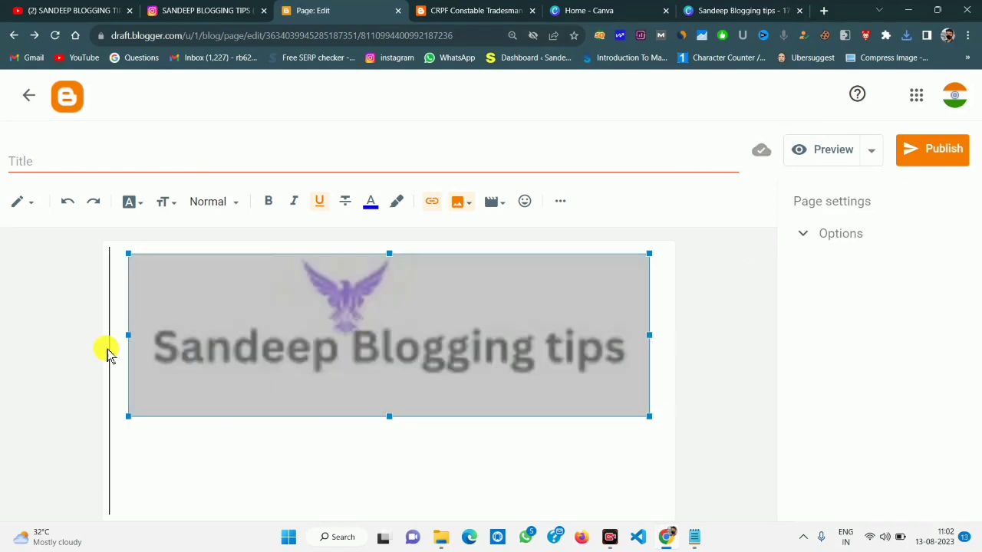
pyautogui.click(404, 335)
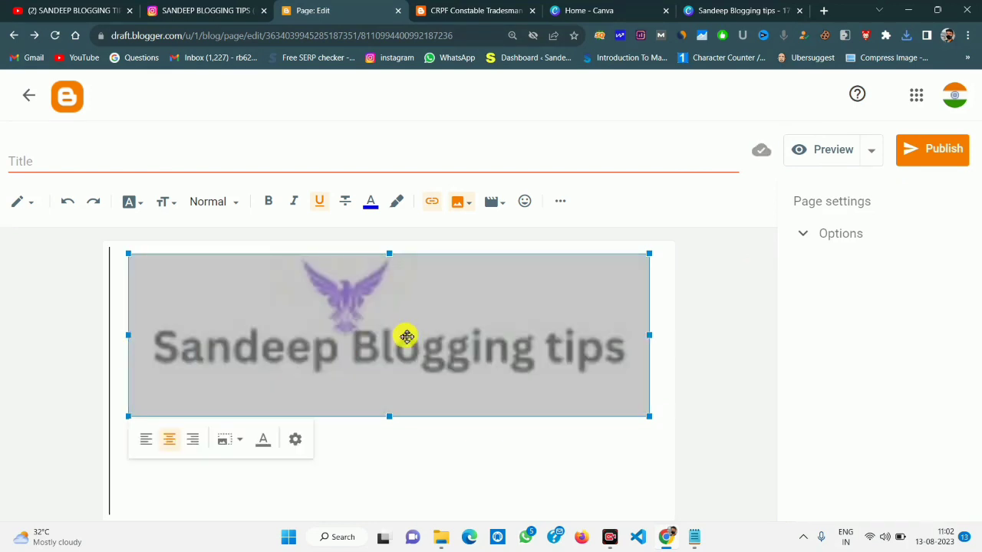
pyautogui.click(767, 10)
pyautogui.moveTo(170, 386); pyautogui.dragTo(151, 407)
pyautogui.click(355, 346)
pyautogui.click(230, 454)
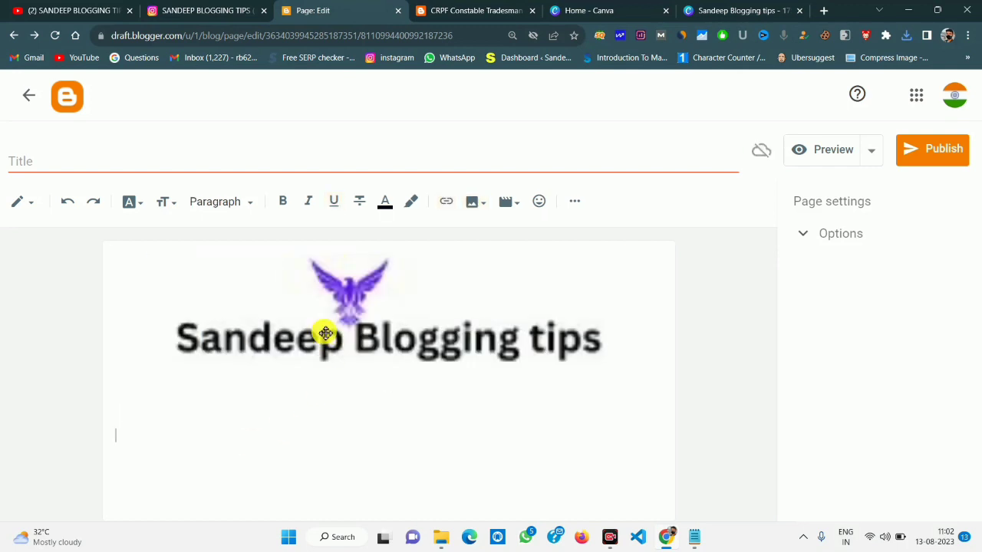
# - Copy the logo's image address, leave the page editor, and open the blog's Layout settings
pyautogui.rightClick(333, 324)
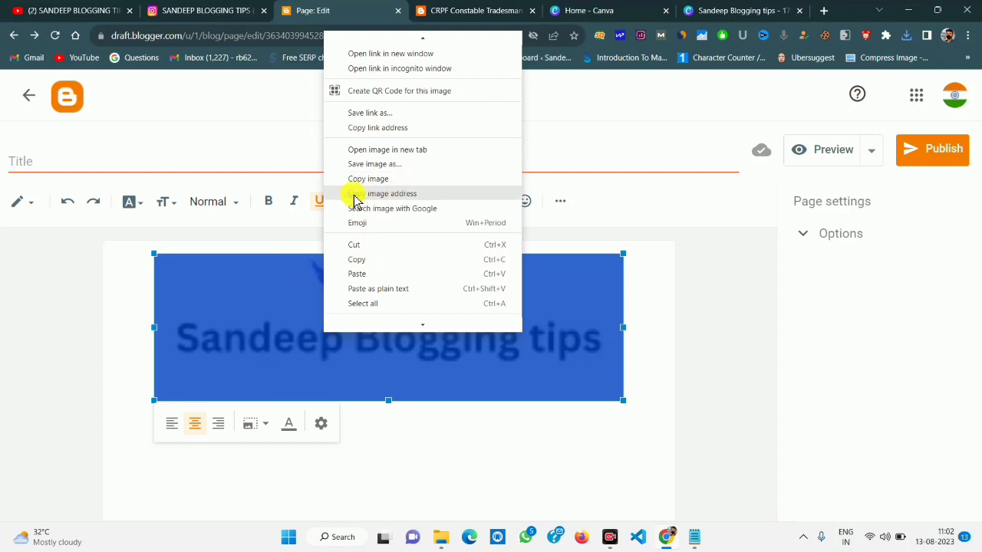
pyautogui.click(396, 201)
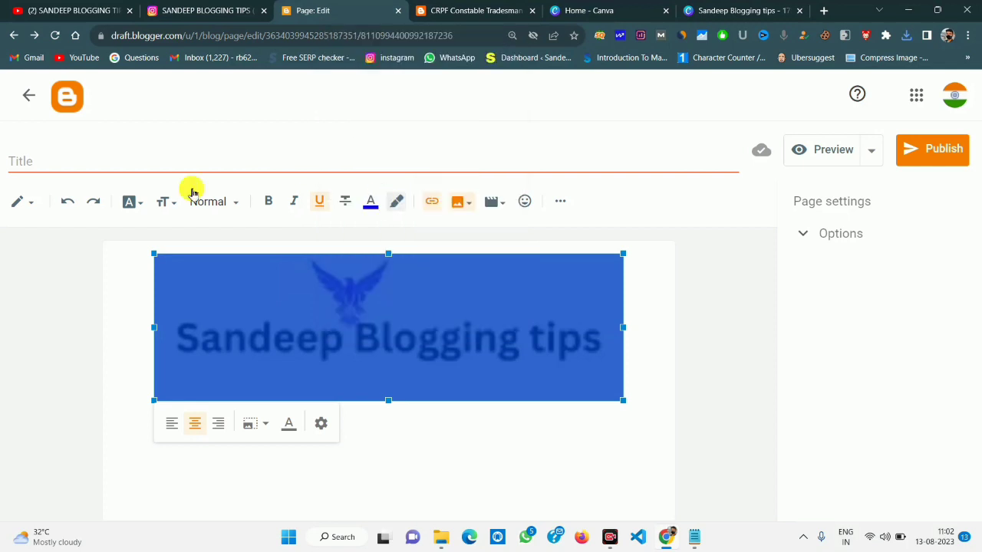
pyautogui.click(25, 95)
pyautogui.scroll(-3, 79, 422)
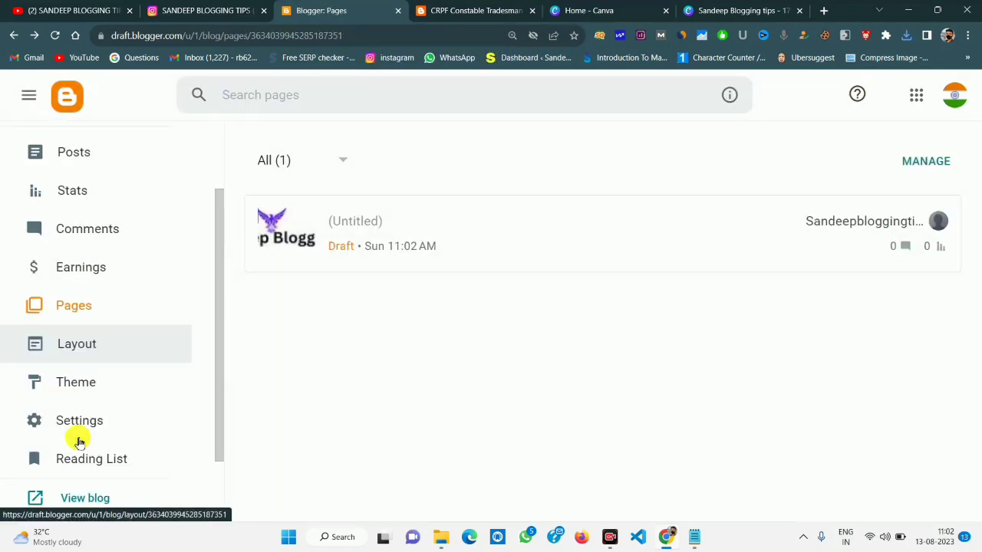
pyautogui.click(81, 257)
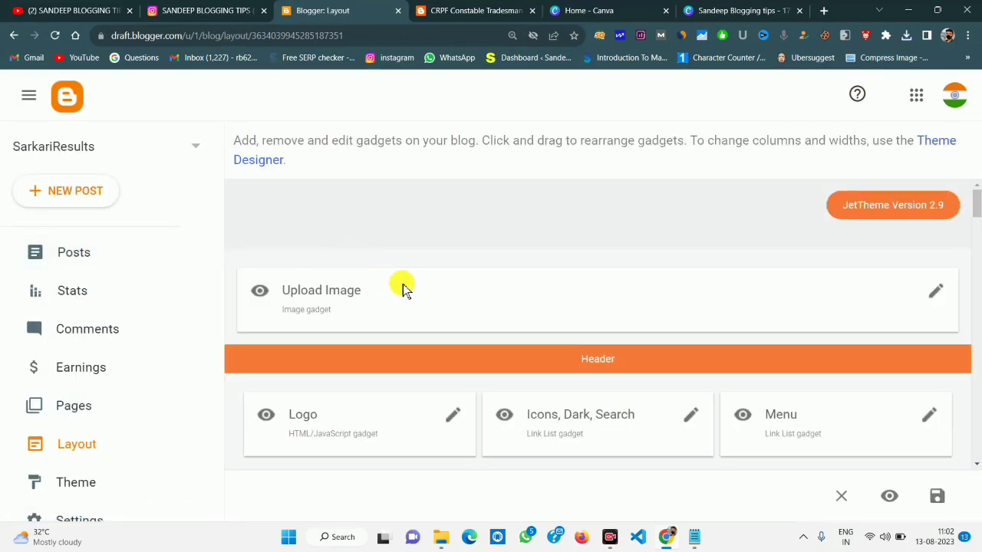
# - Replace the Logo widget's content with the copied image address and save the widget
pyautogui.click(450, 415)
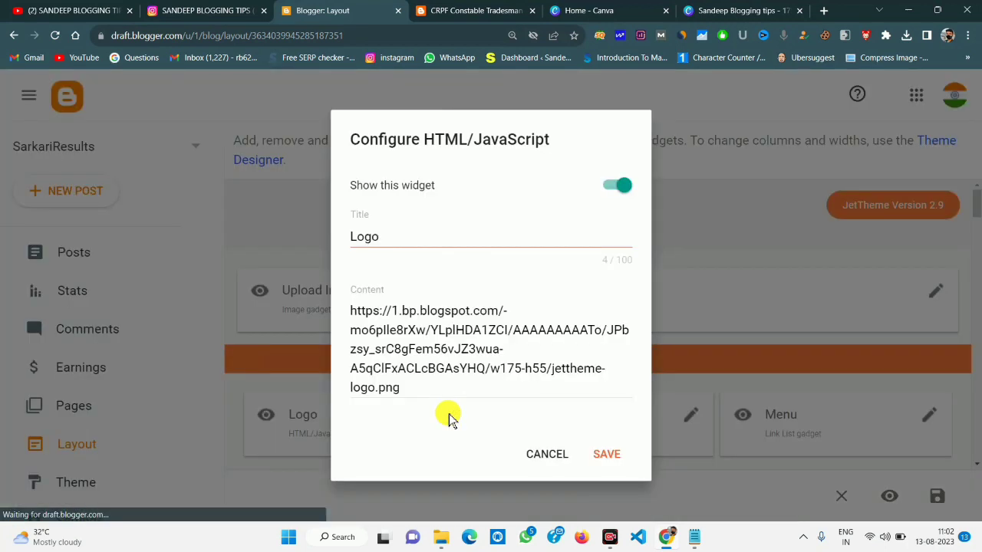
pyautogui.tripleClick(418, 345)
pyautogui.rightClick(420, 345)
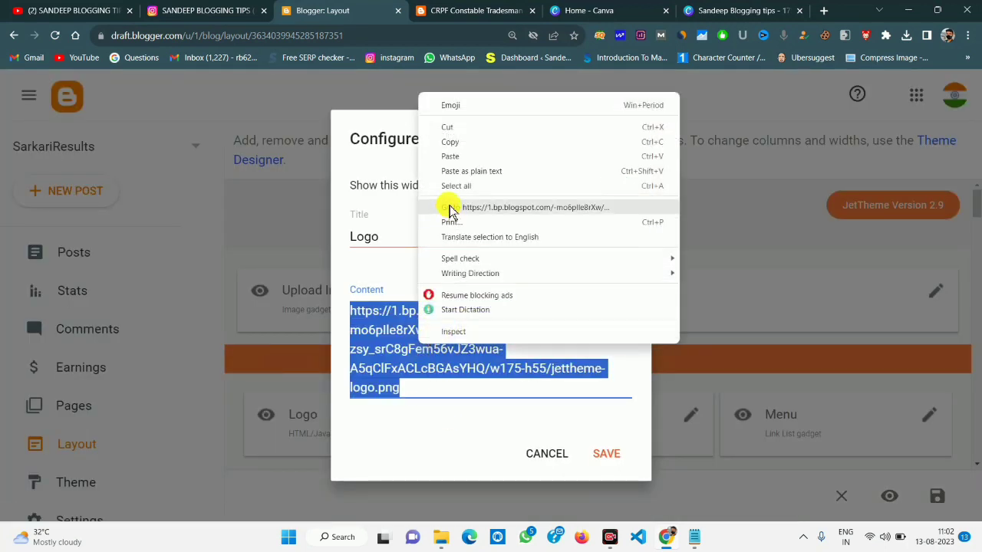
pyautogui.click(449, 156)
pyautogui.click(605, 458)
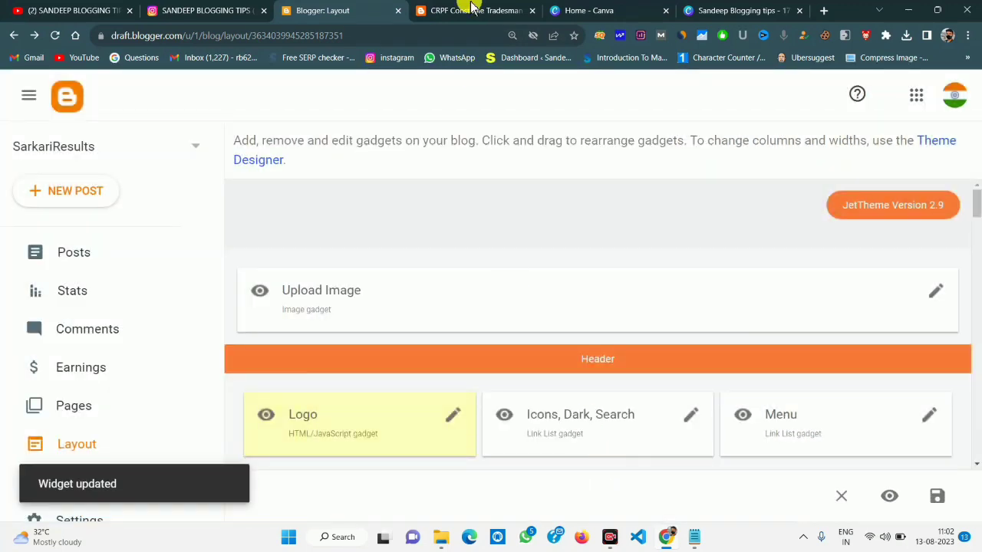
# - Reload the published CRPF Constable Tradesman post and examine the logo in the site header
pyautogui.click(464, 9)
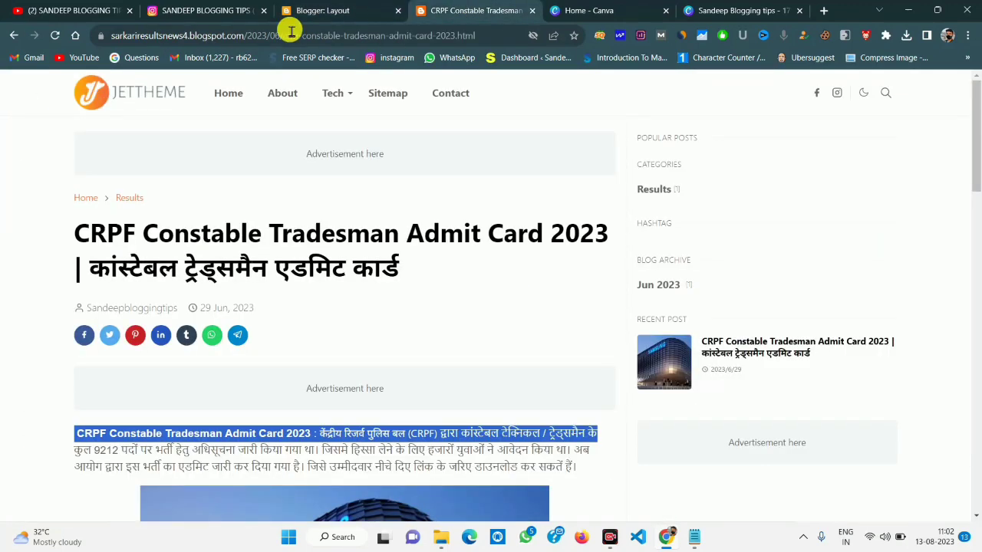
pyautogui.click(55, 36)
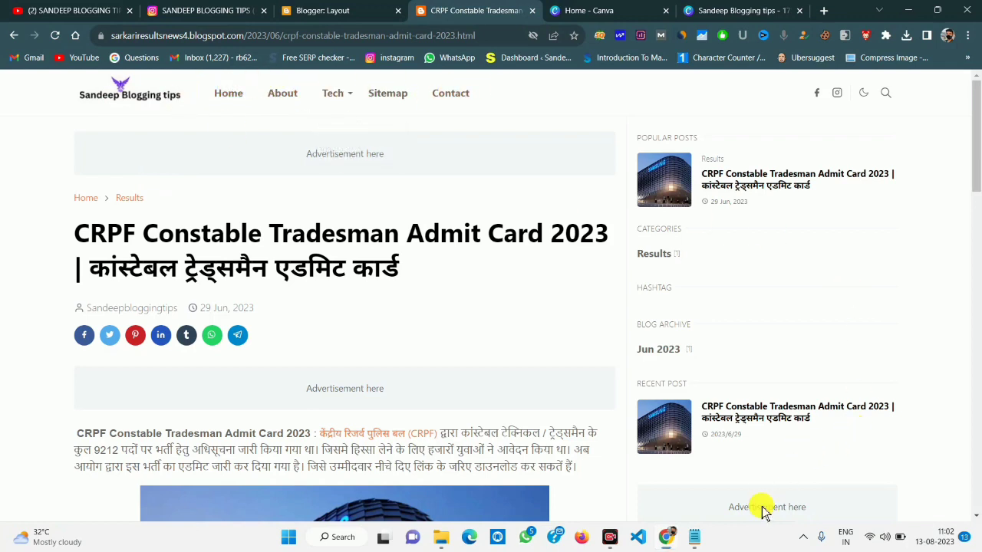
pyautogui.moveTo(59, 76); pyautogui.dragTo(210, 172)
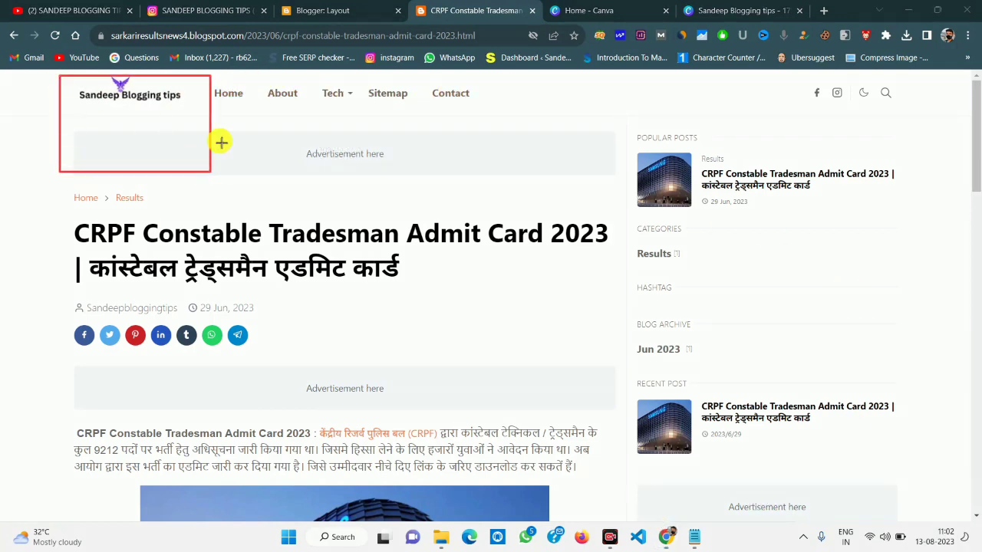
pyautogui.moveTo(198, 68)
pyautogui.mouseDown()
pyautogui.moveTo(268, 94)
pyautogui.moveTo(535, 107)
pyautogui.mouseUp()
pyautogui.moveTo(230, 107)
pyautogui.mouseDown()
pyautogui.moveTo(576, 247)
pyautogui.moveTo(661, 260)
pyautogui.mouseUp()
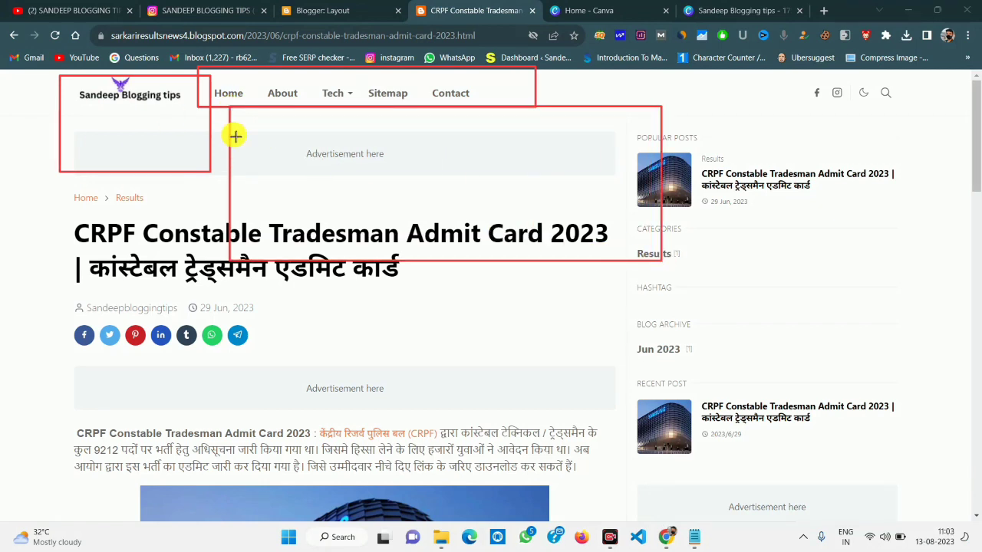
pyautogui.click(766, 510)
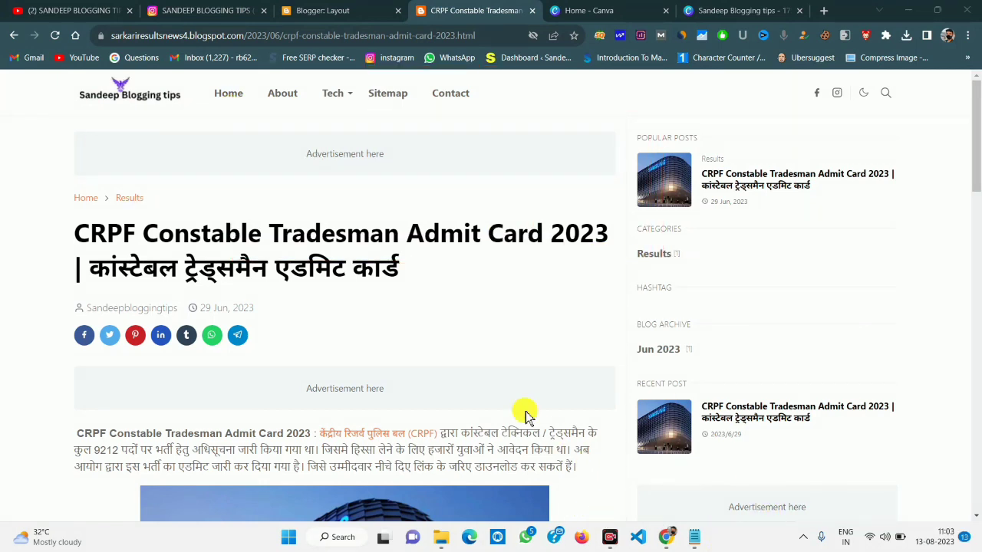
# - Open the Icons, Dark, Search link list in the blog layout and delete its facebook item
pyautogui.click(332, 9)
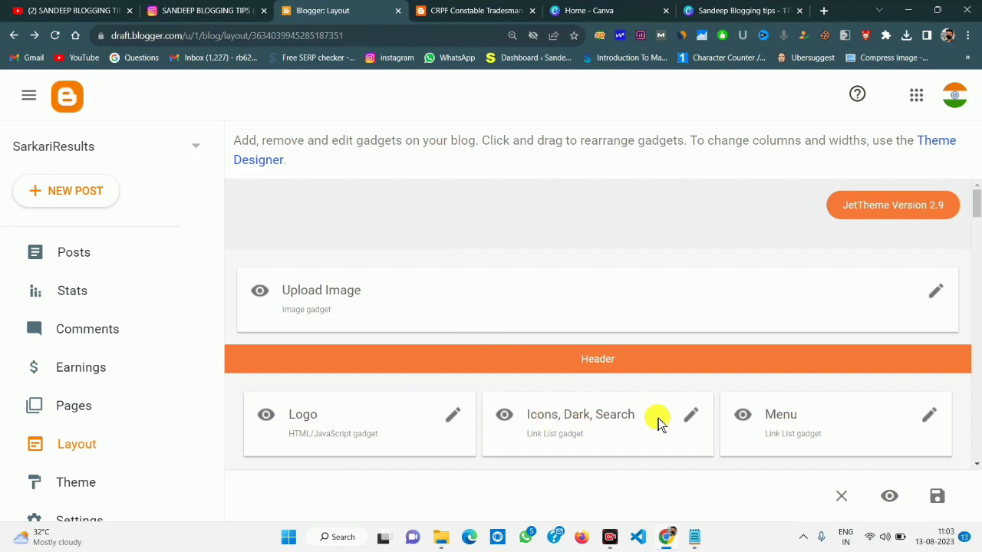
pyautogui.click(688, 418)
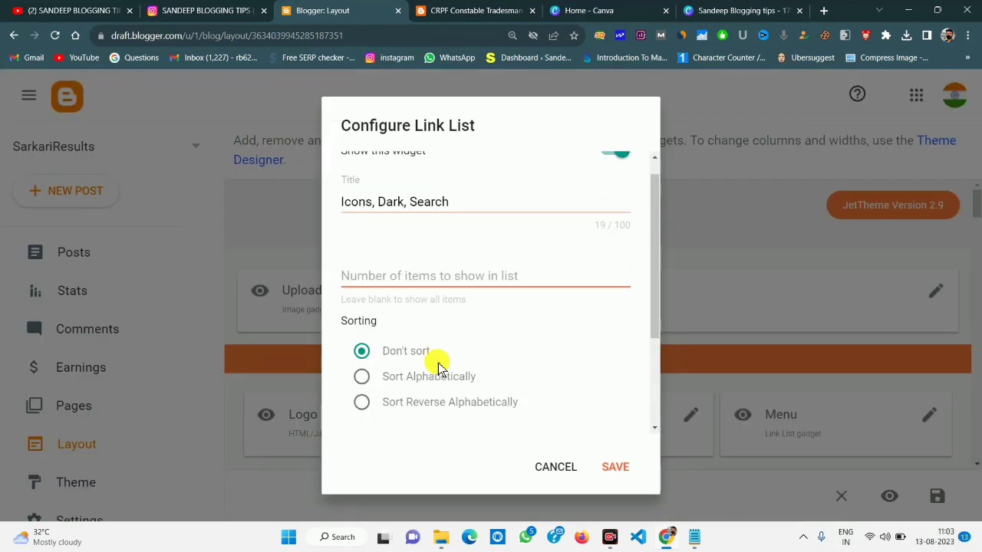
pyautogui.scroll(-2, 439, 367)
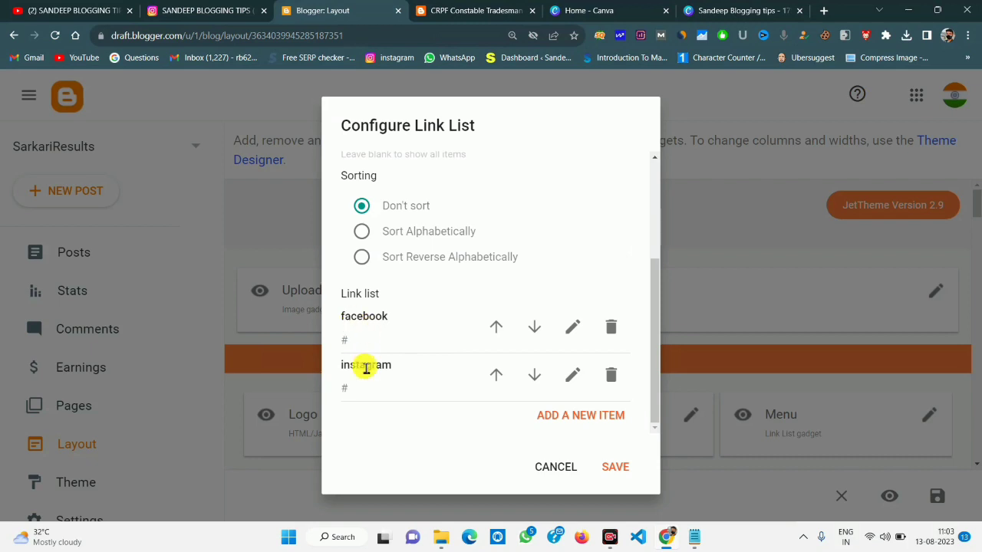
pyautogui.click(573, 327)
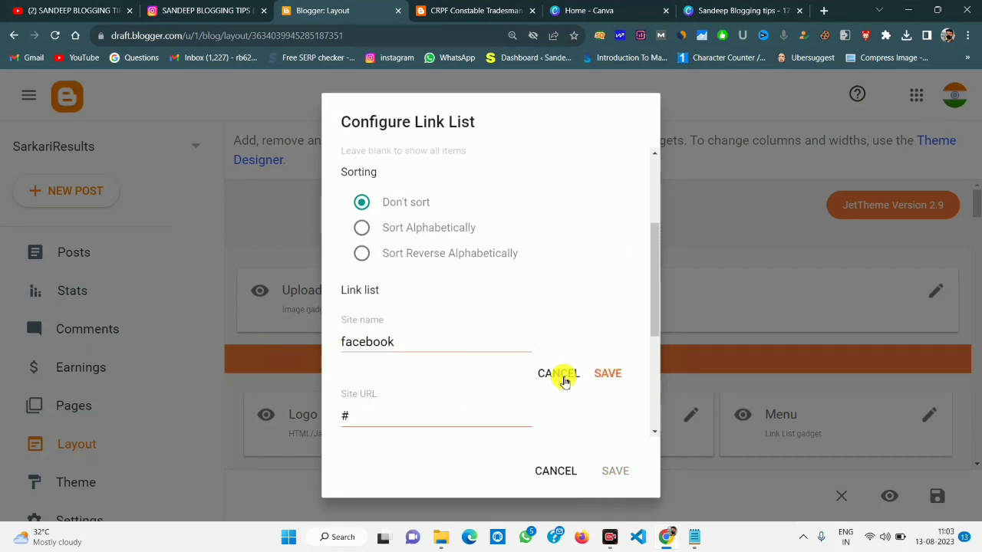
pyautogui.click(562, 377)
pyautogui.click(611, 329)
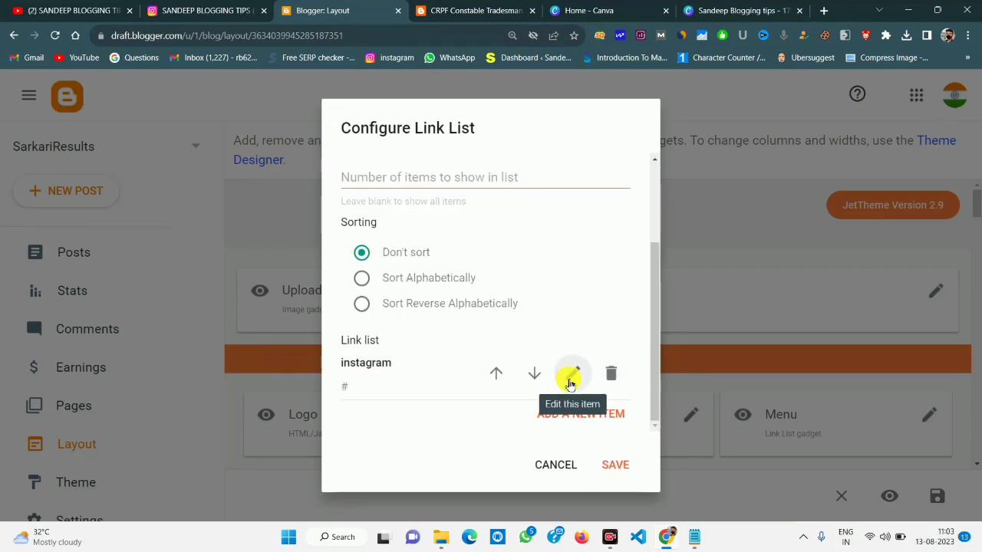
# - Open the instagram link item for editing and copy the profile address from the Instagram page
pyautogui.click(571, 376)
pyautogui.scroll(-2, 486, 373)
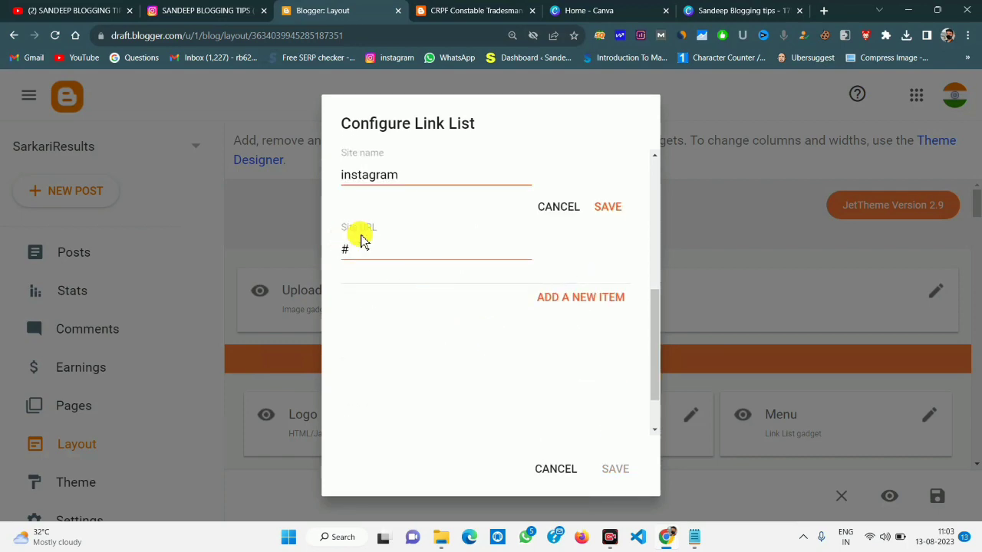
pyautogui.click(220, 7)
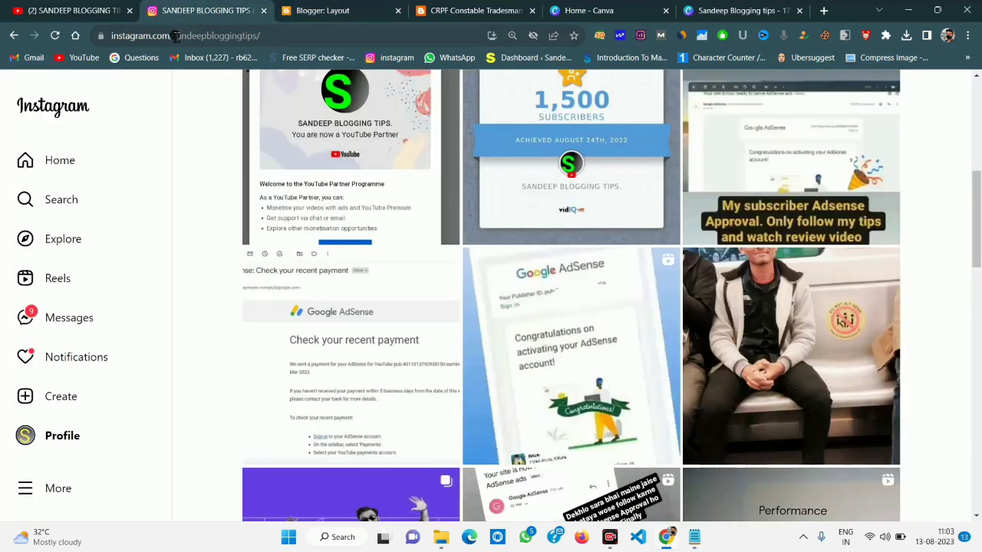
pyautogui.click(175, 36)
pyautogui.scroll(5, 359, 256)
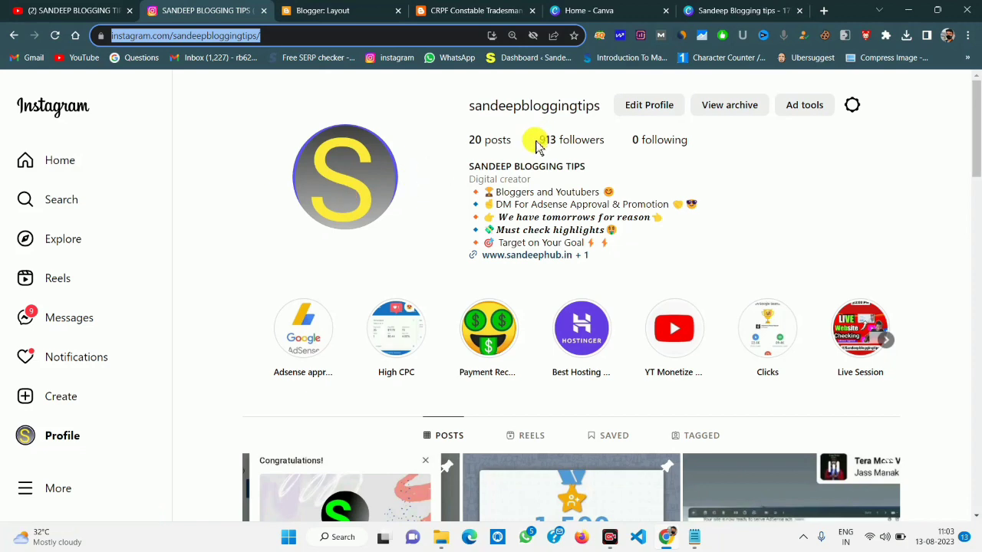
pyautogui.rightClick(234, 36)
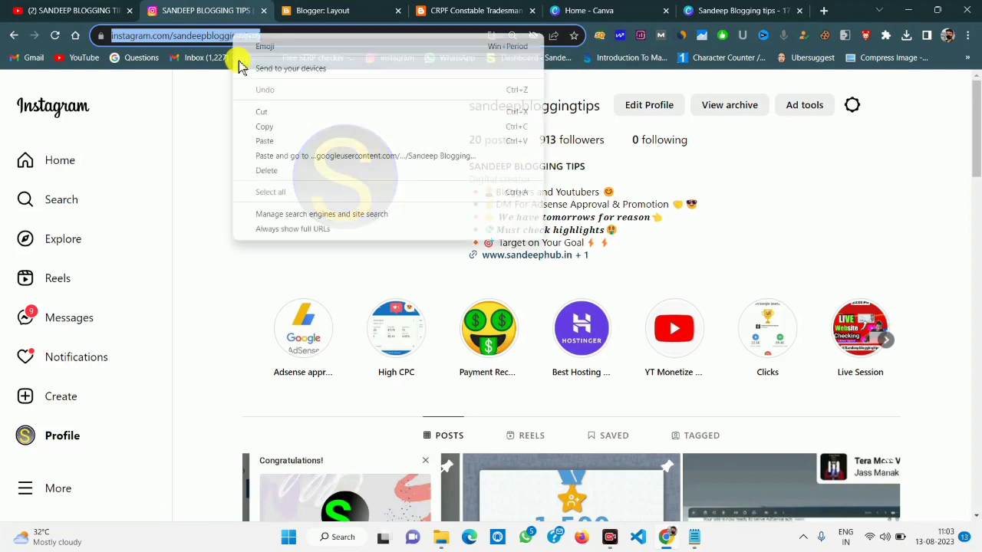
pyautogui.click(281, 129)
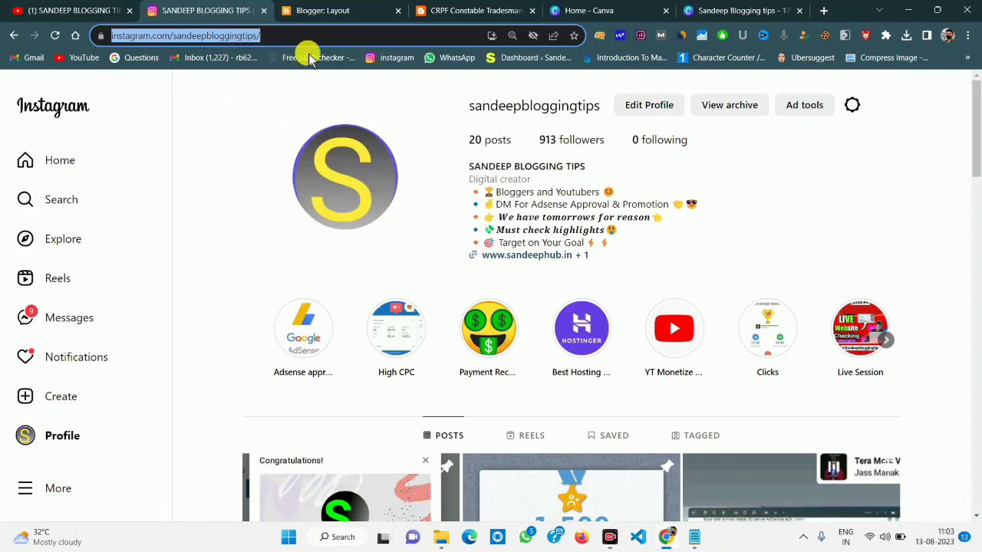
# - Replace the # in the instagram item's site URL with the copied Instagram profile address
pyautogui.click(355, 8)
pyautogui.click(375, 256)
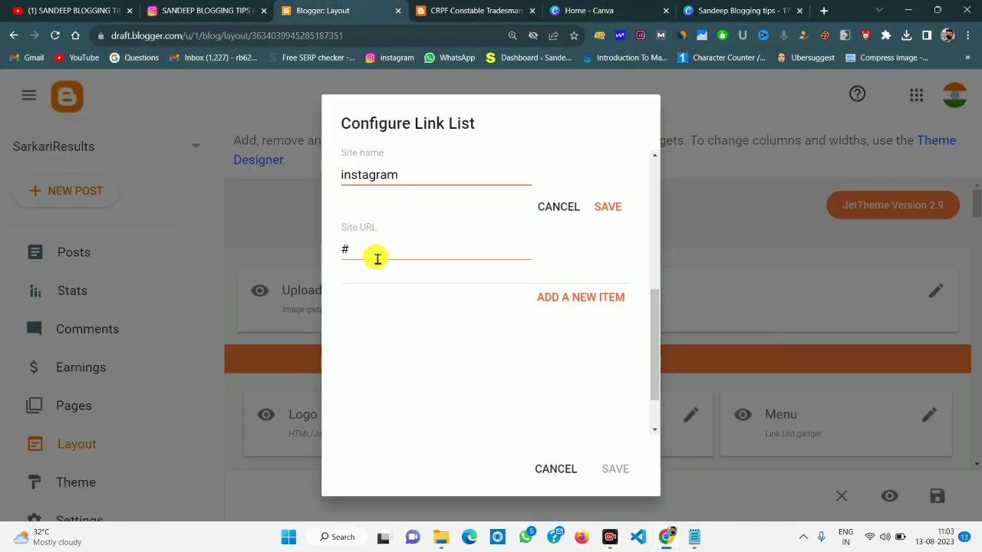
pyautogui.moveTo(337, 247); pyautogui.dragTo(390, 245)
pyautogui.rightClick(390, 247)
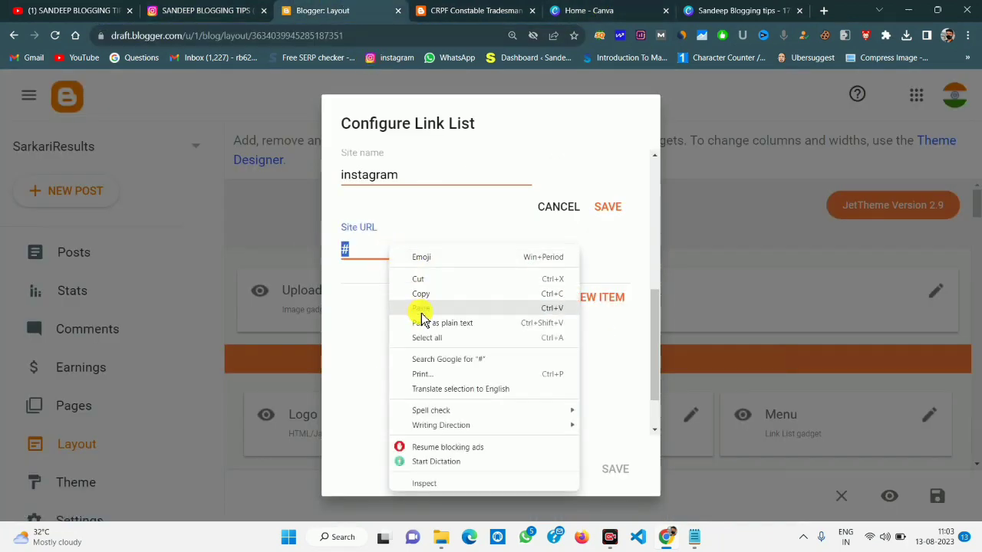
pyautogui.click(422, 308)
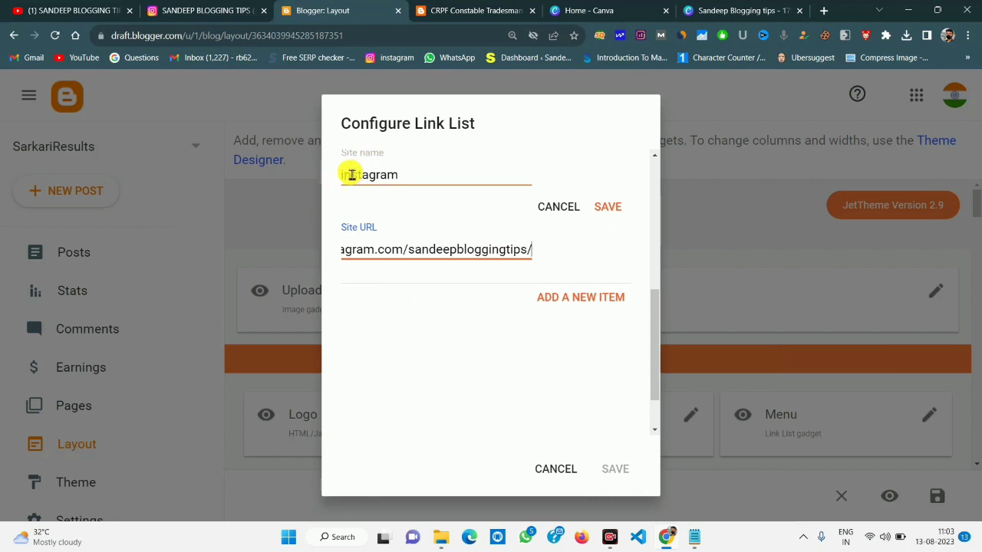
# - Save the edited instagram item in the link list
pyautogui.click(606, 206)
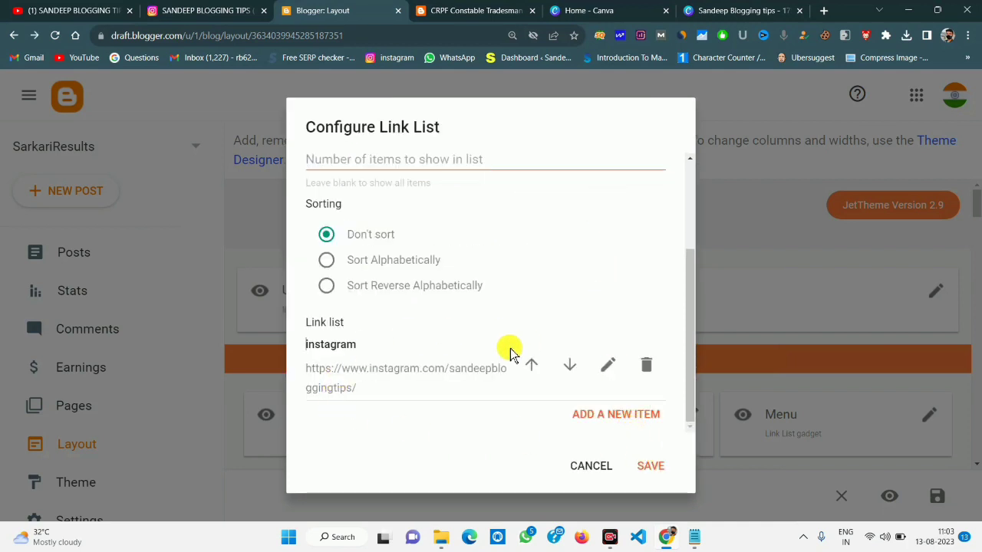
pyautogui.click(615, 413)
pyautogui.scroll(-3, 460, 268)
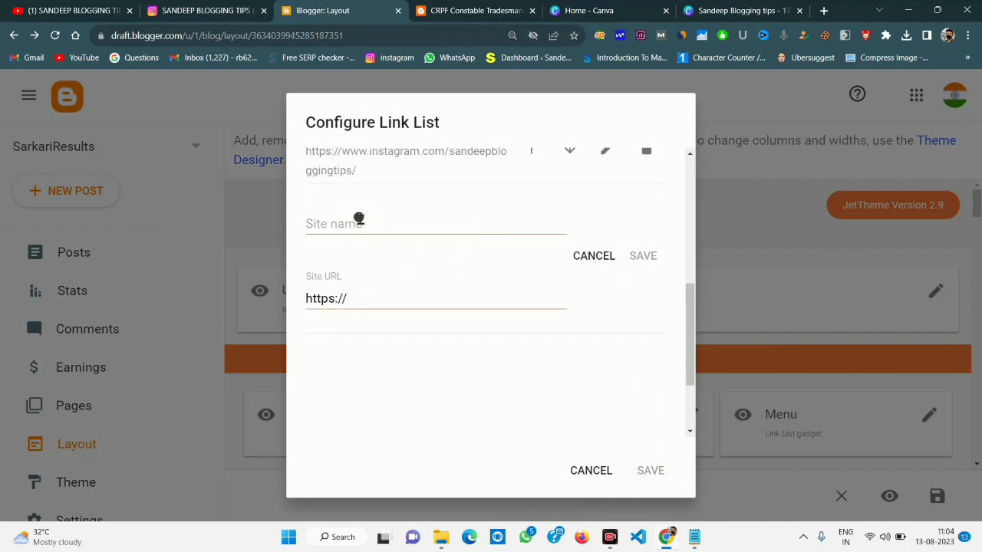
pyautogui.click(359, 221)
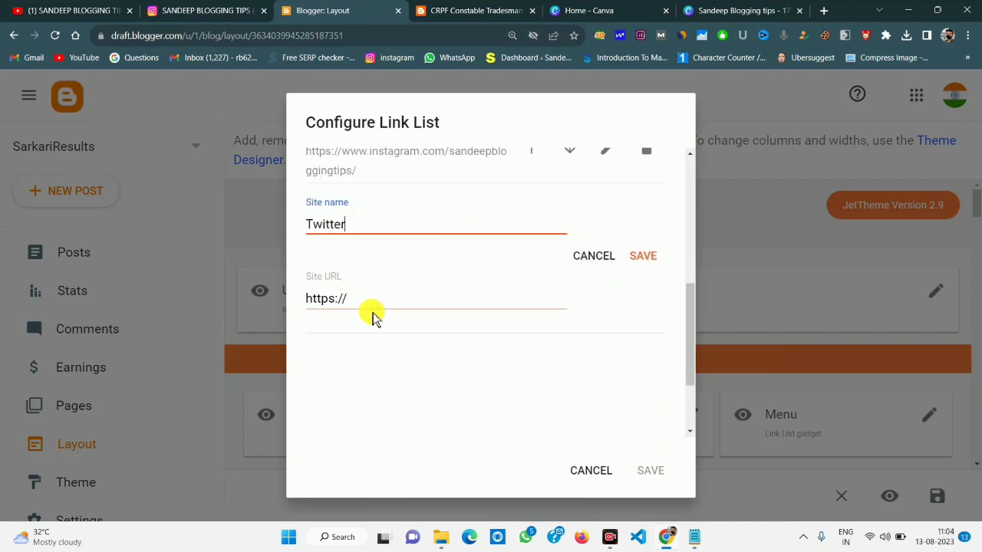
pyautogui.hotkey('shift', 'Left')
pyautogui.hotkey('shift', 'Left')
pyautogui.hotkey('shift', 'Left')
pyautogui.hotkey('shift', 'Left')
pyautogui.hotkey('shift', 'Left')
pyautogui.hotkey('shift', 'Left')
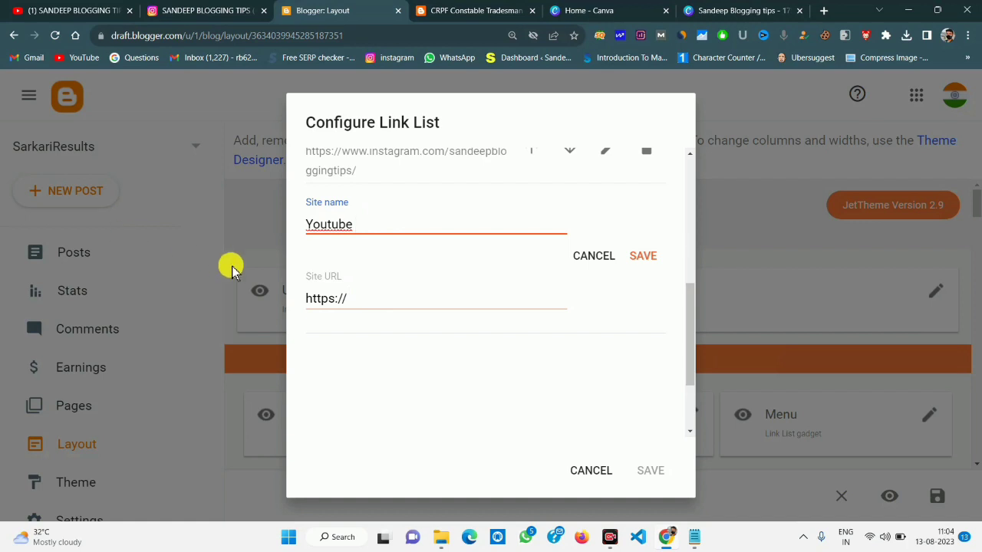
pyautogui.click(591, 256)
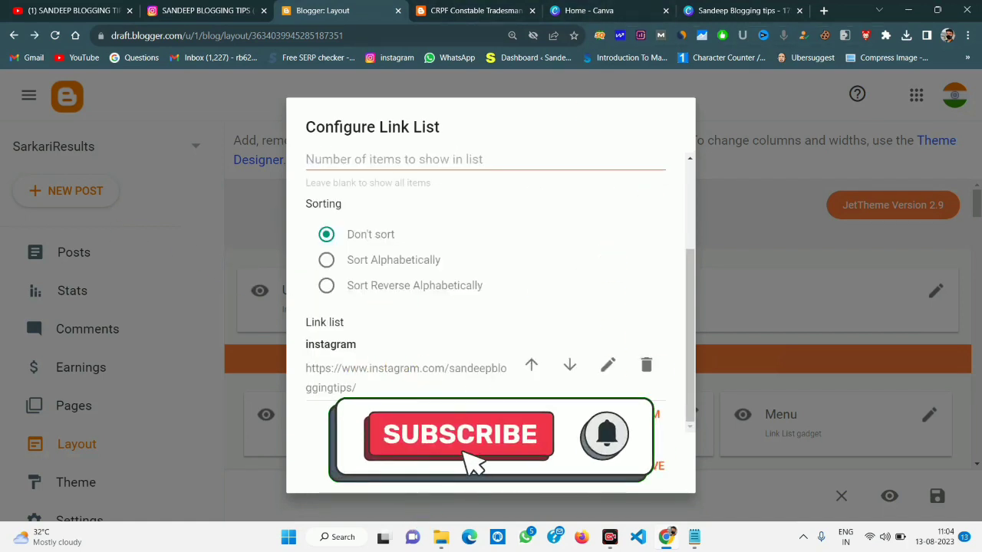
# - Save the Icons, Dark, Search link list and reload the published CRPF Constable Tradesman post to check the header's social icons
pyautogui.click(652, 466)
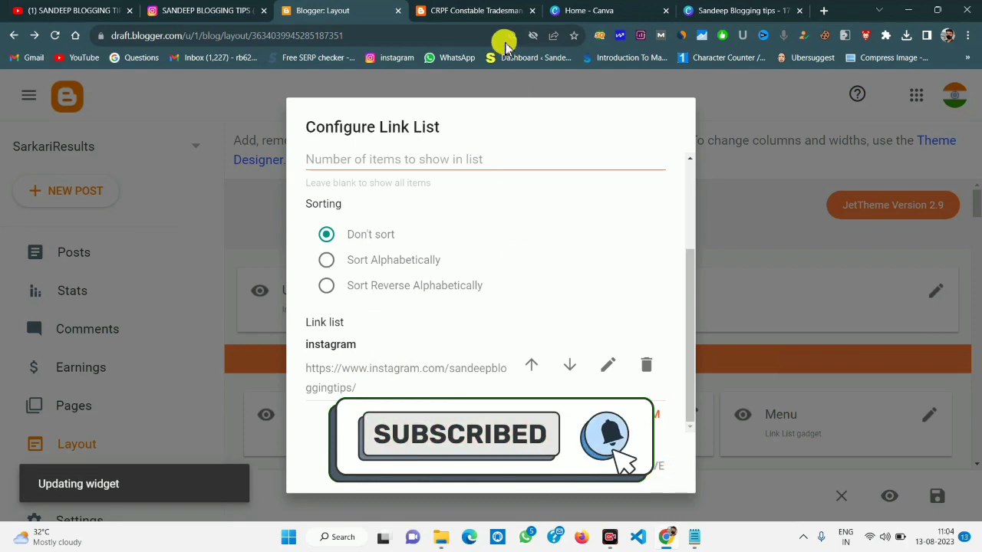
pyautogui.click(491, 10)
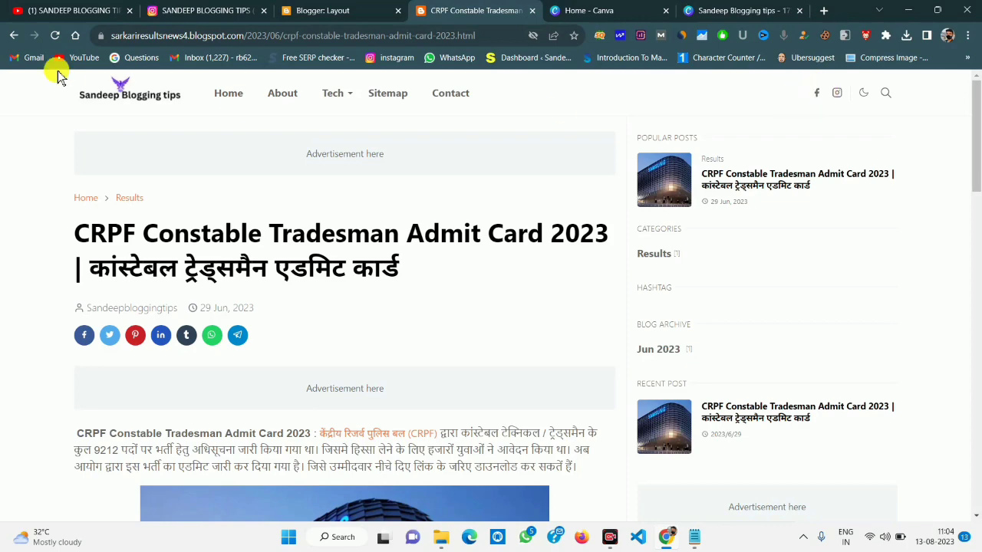
pyautogui.click(322, 9)
pyautogui.click(453, 9)
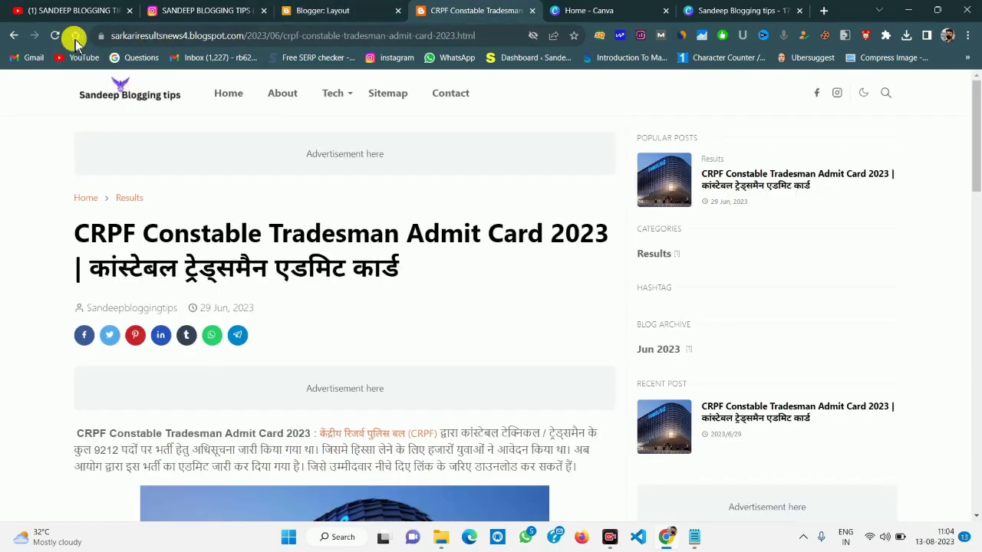
pyautogui.click(57, 36)
pyautogui.click(315, 10)
pyautogui.click(477, 9)
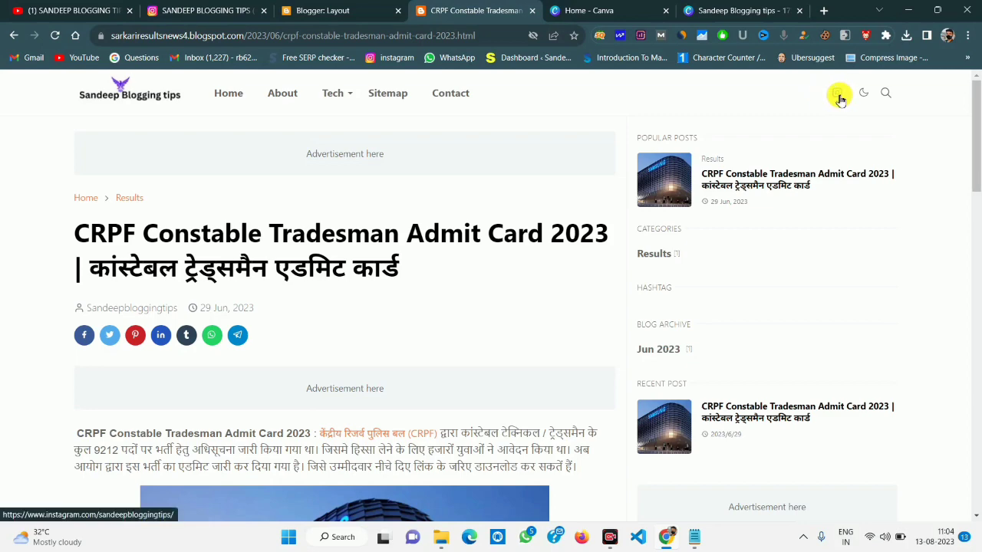
pyautogui.scroll(-3, 513, 298)
pyautogui.scroll(3, 469, 300)
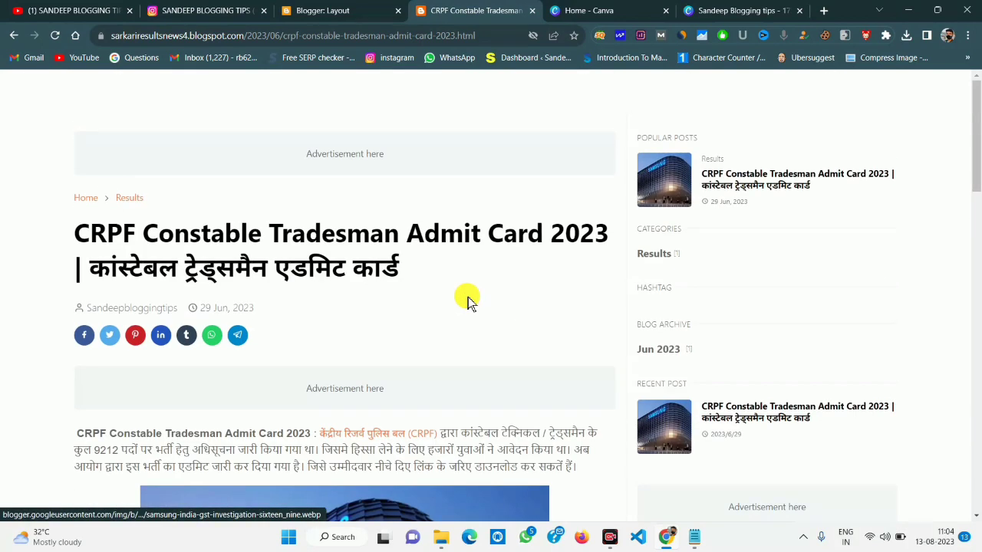
# - Open the Menu link list gadget in the blog layout and examine the Tech dropdown in the published post's header
pyautogui.click(356, 10)
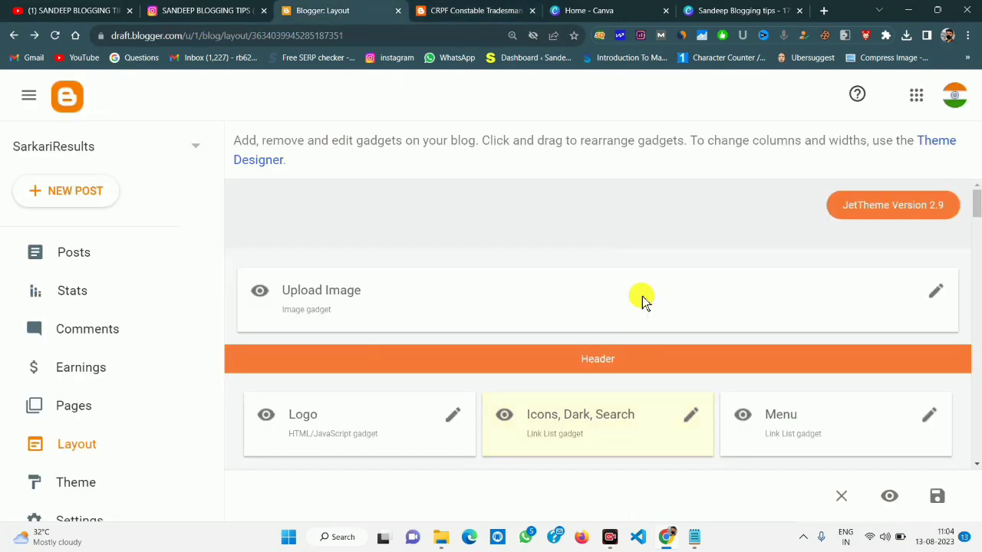
pyautogui.click(923, 414)
pyautogui.click(438, 10)
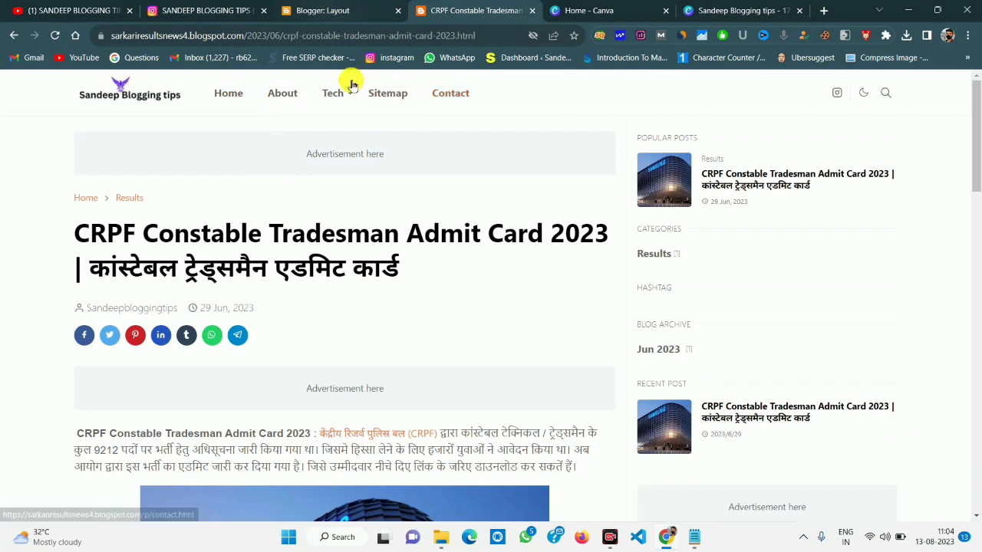
pyautogui.moveTo(344, 97)
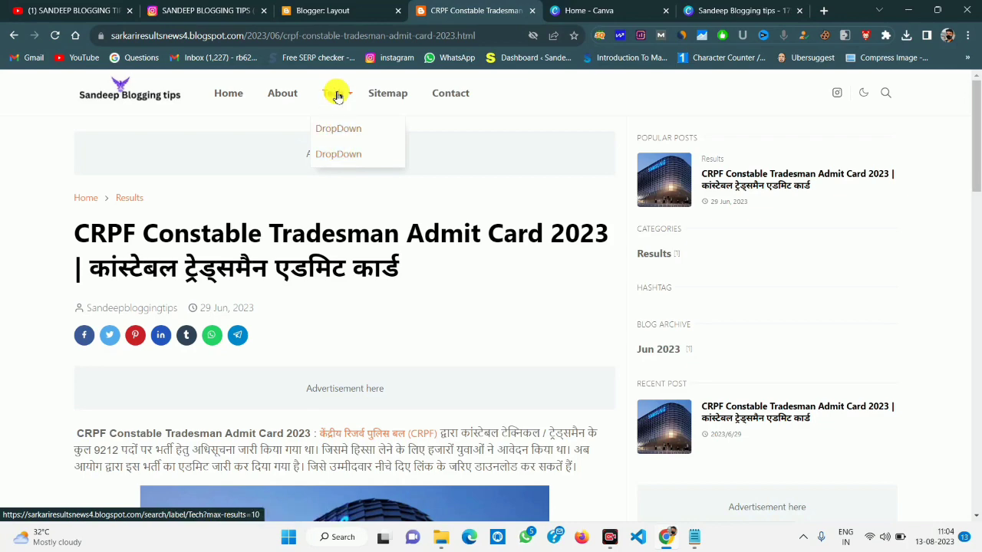
pyautogui.click(337, 10)
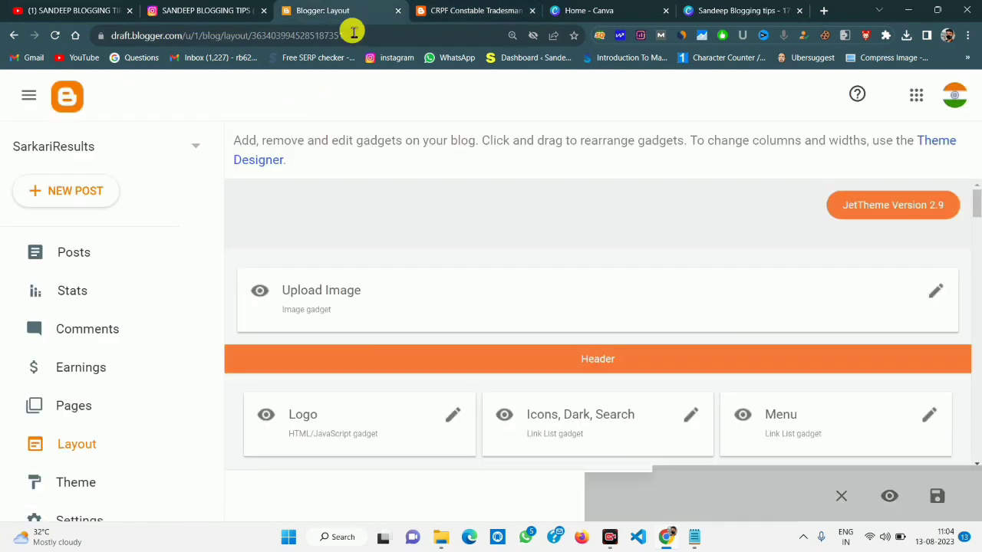
# - Open the #sub-start Sub Menu 1 item for editing, and delete the #sub-end Sub Menu 1 item and a DropDown item
pyautogui.scroll(-5, 476, 352)
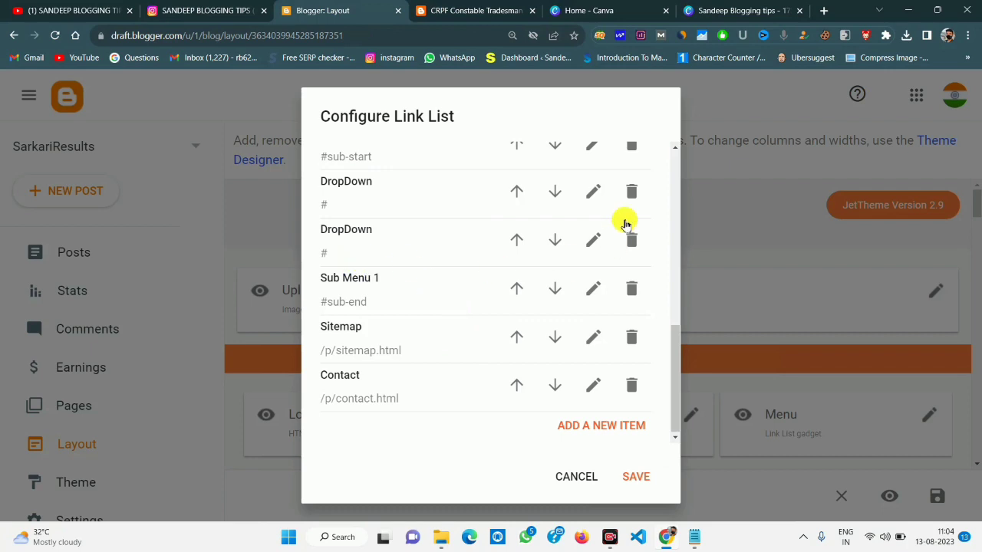
pyautogui.moveTo(673, 337); pyautogui.dragTo(668, 281)
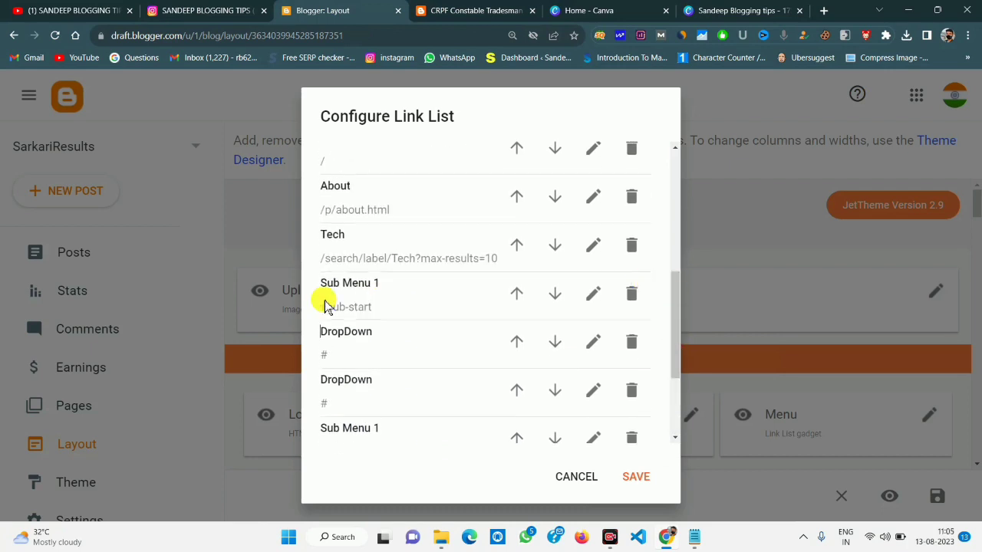
pyautogui.click(591, 293)
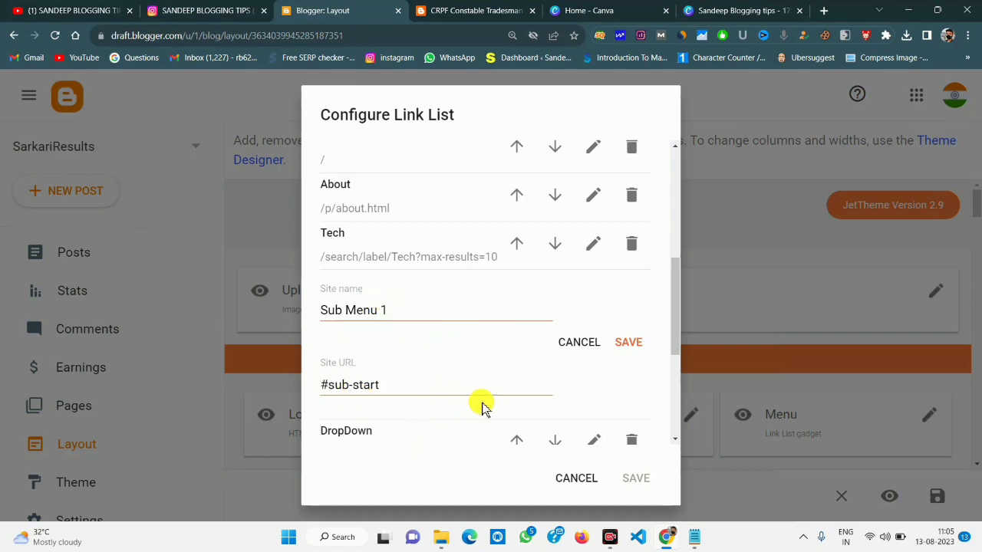
pyautogui.scroll(-3, 450, 383)
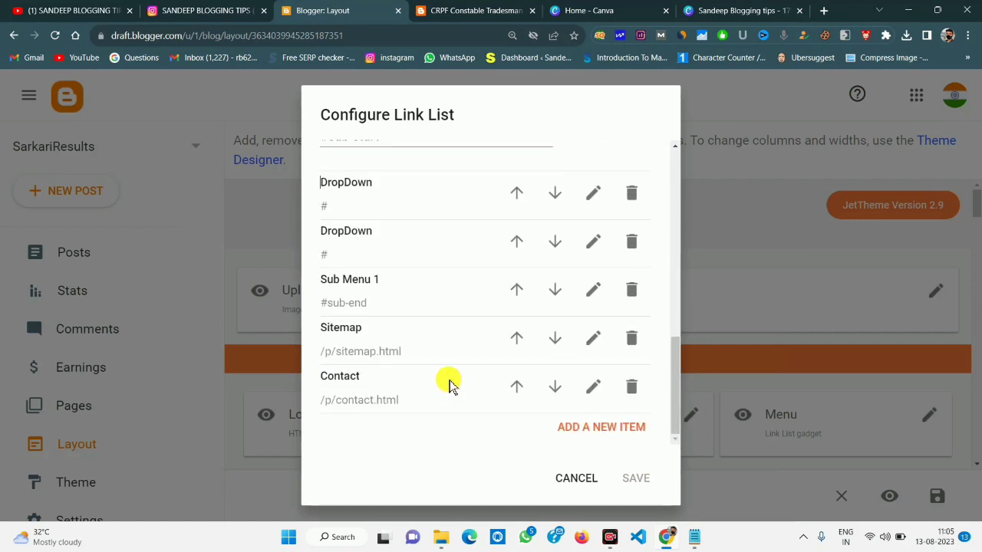
pyautogui.click(633, 289)
pyautogui.click(633, 289)
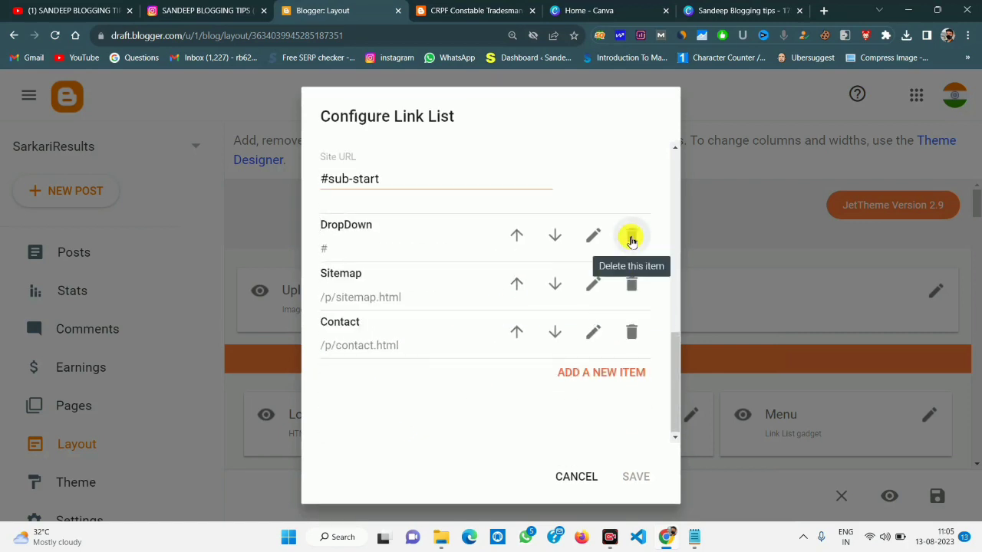
# - Cancel editing the #sub-start Sub Menu 1 item, and delete it along with the remaining DropDown item
pyautogui.scroll(5, 414, 357)
pyautogui.scroll(-3, 373, 362)
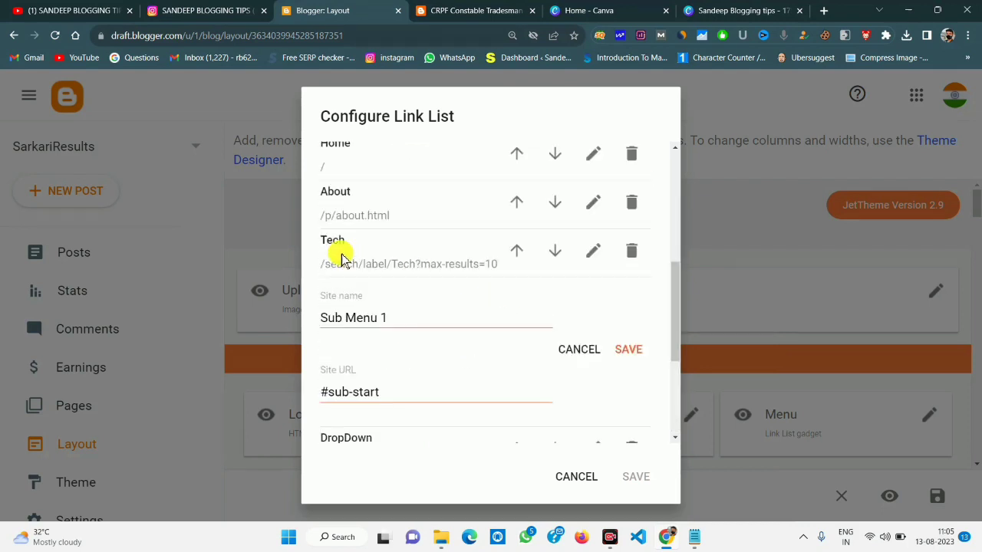
pyautogui.tripleClick(405, 389)
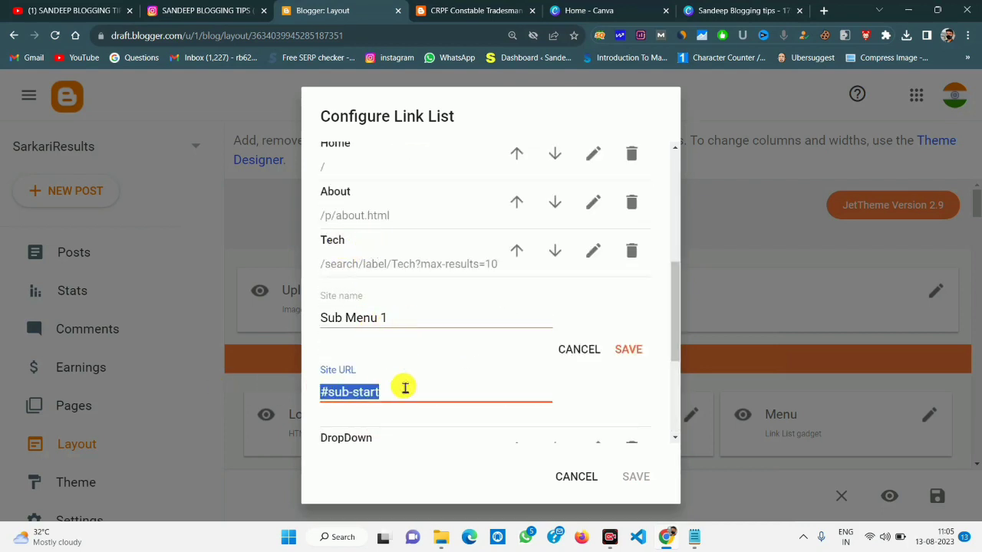
pyautogui.click(591, 350)
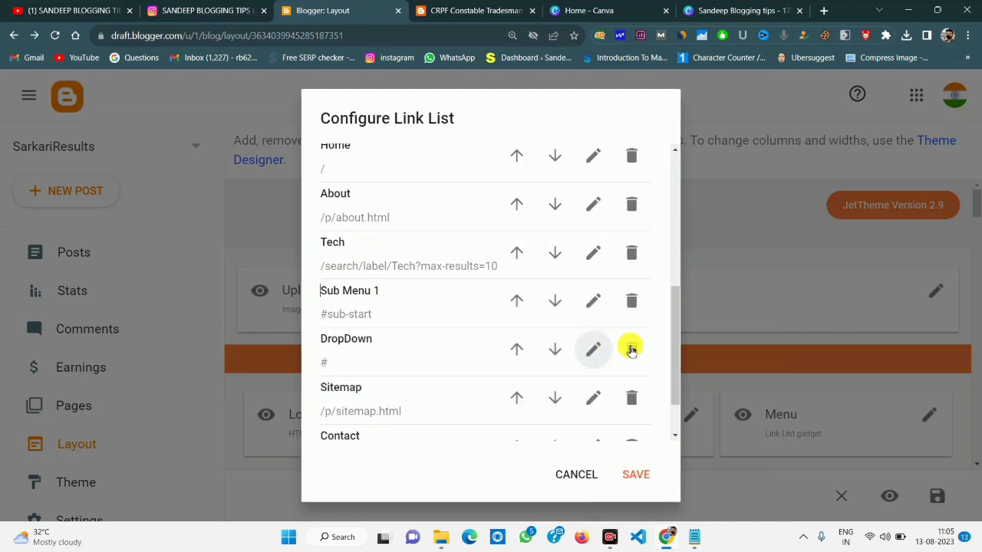
pyautogui.click(632, 302)
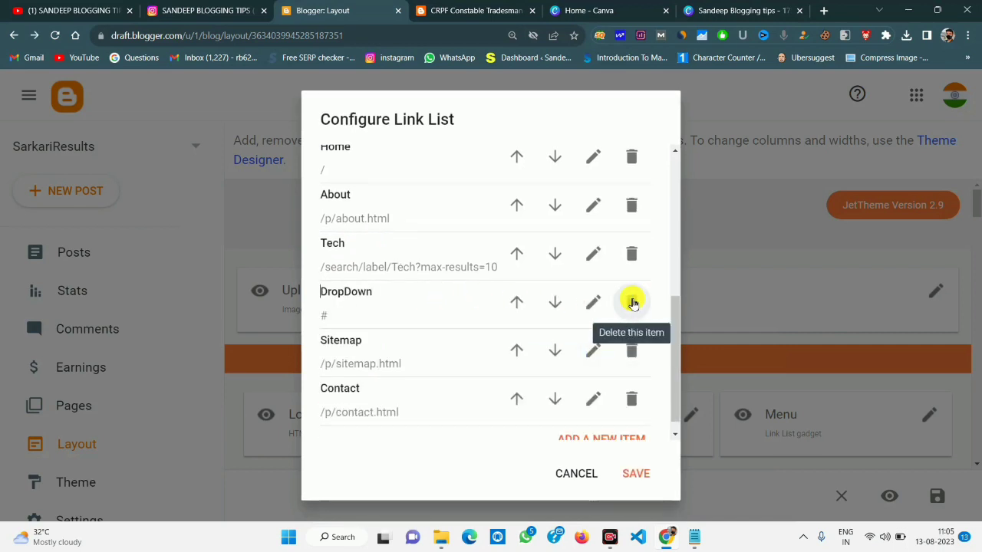
pyautogui.click(632, 302)
pyautogui.scroll(3, 360, 307)
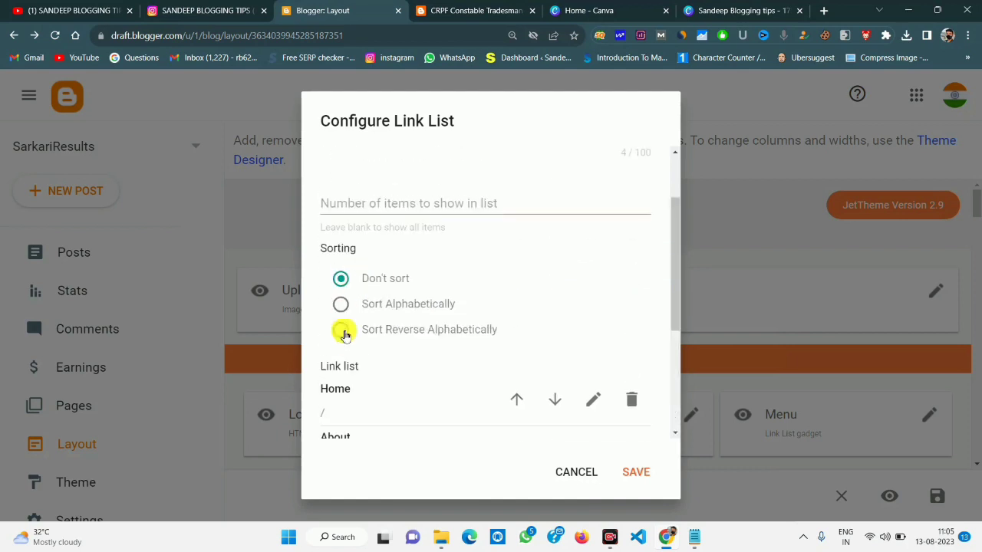
pyautogui.scroll(-3, 388, 333)
# - Open the blog's homepage from the published post's header logo and copy the homepage address
pyautogui.click(480, 10)
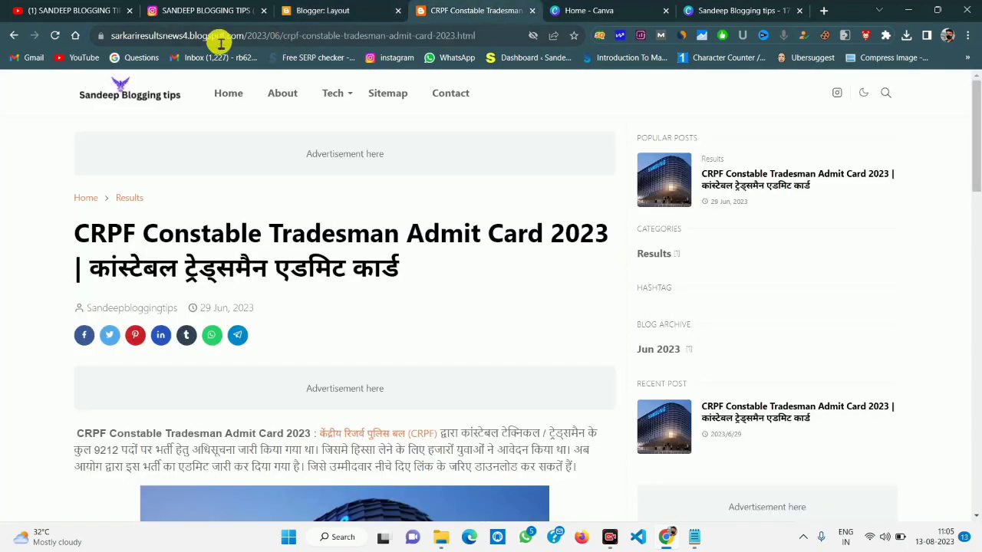
pyautogui.click(123, 100)
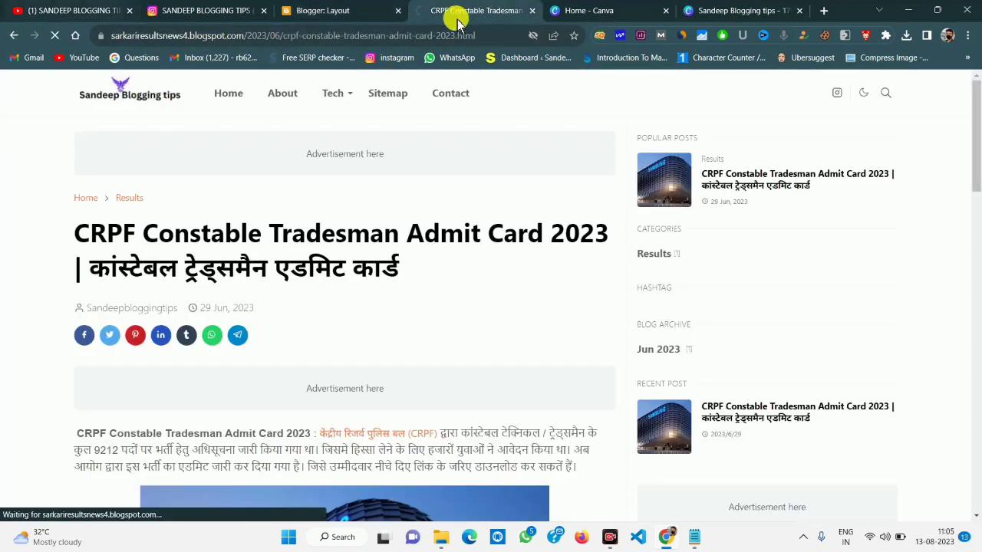
pyautogui.rightClick(208, 37)
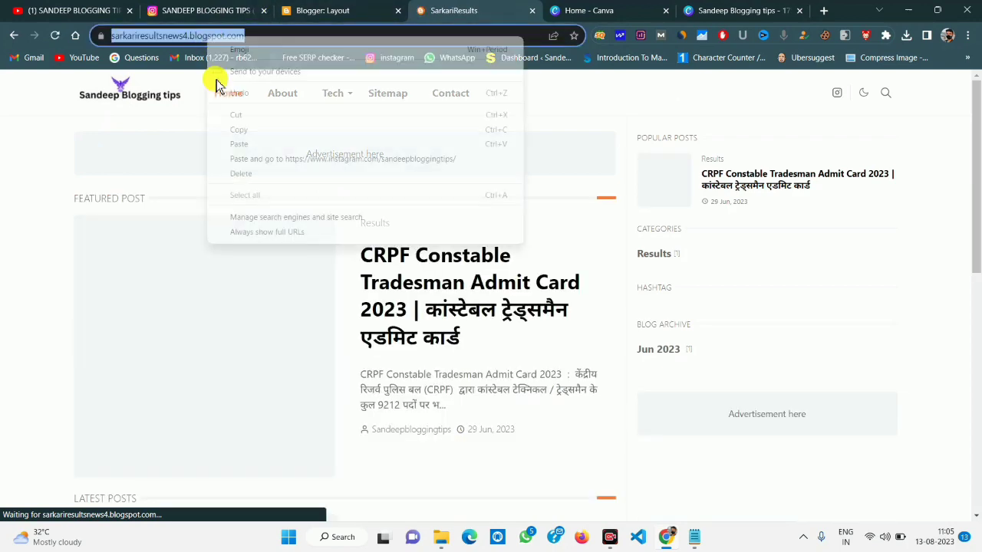
pyautogui.click(237, 129)
pyautogui.click(337, 10)
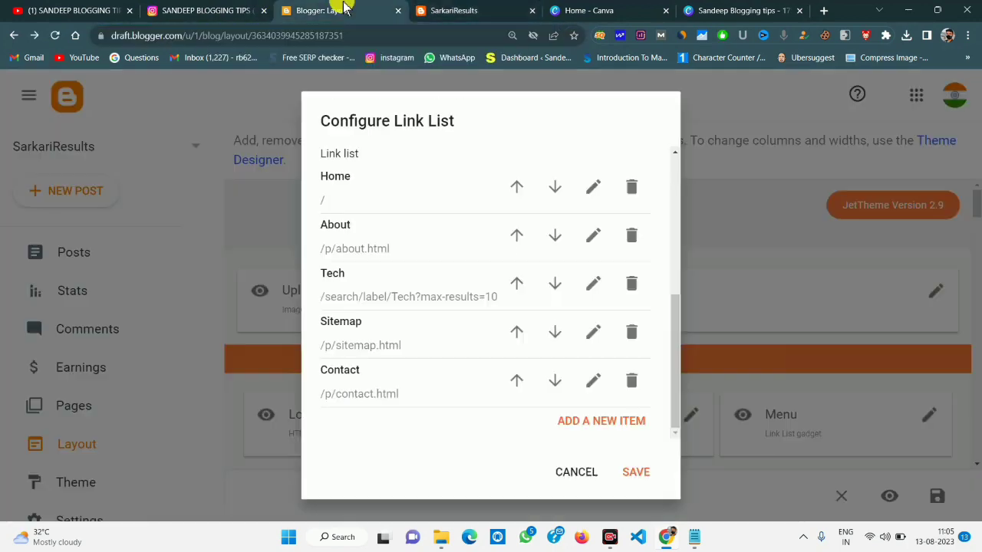
pyautogui.click(596, 188)
pyautogui.moveTo(404, 274); pyautogui.dragTo(253, 289)
pyautogui.rightClick(384, 279)
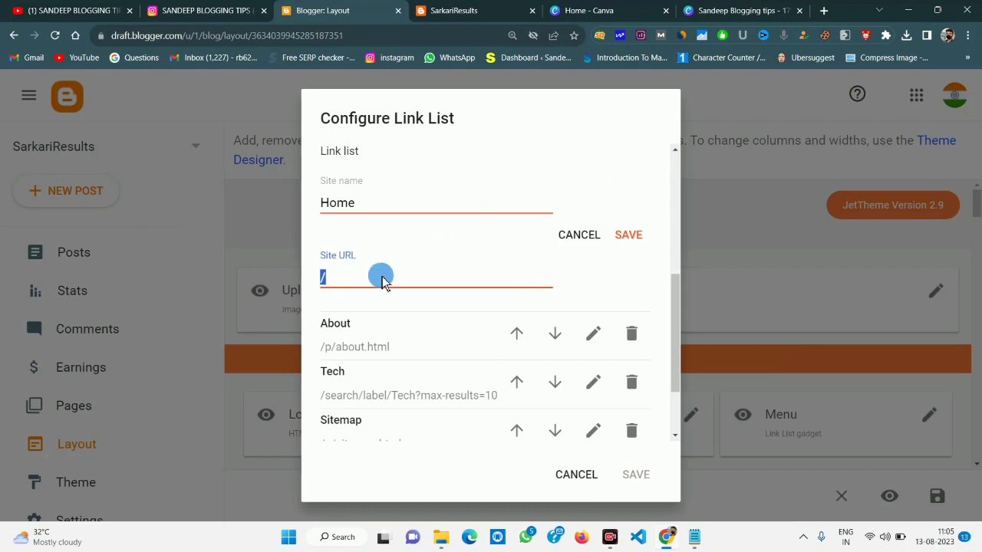
pyautogui.click(424, 107)
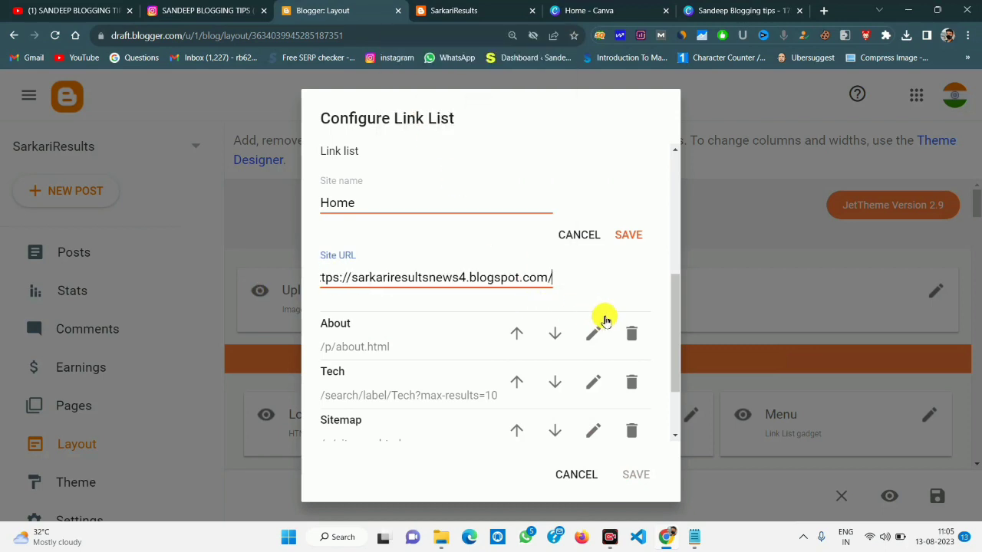
pyautogui.click(619, 231)
# - Switch to the YouTube search results and examine the video on creating Home, About Us and Contact Us pages in Blogger
pyautogui.click(448, 23)
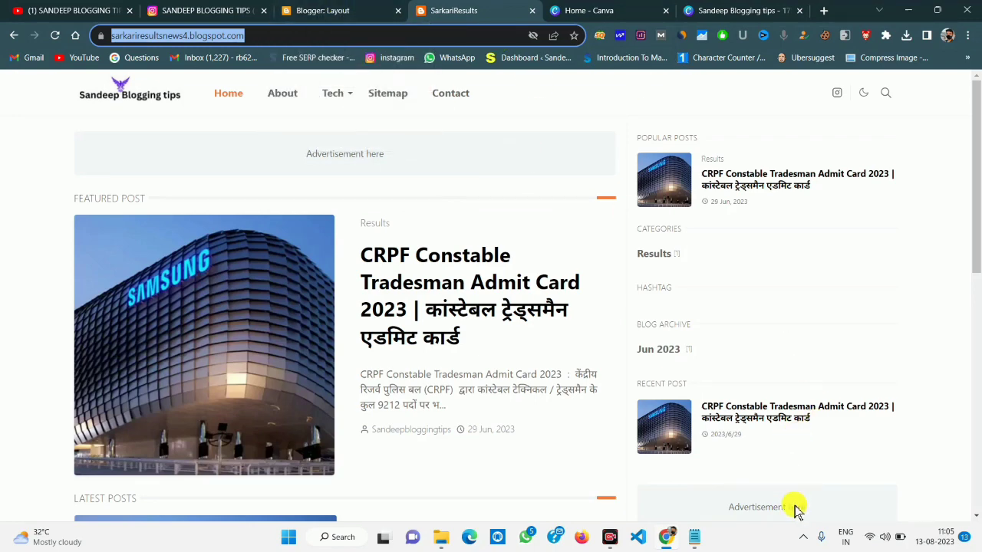
pyautogui.hotkey('ctrl', '1')
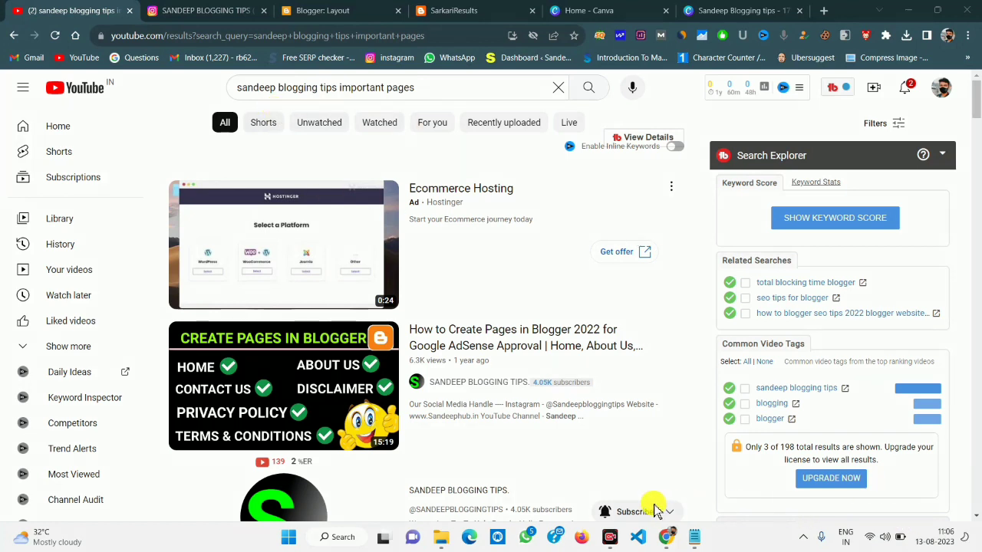
pyautogui.moveTo(287, 93); pyautogui.dragTo(418, 98)
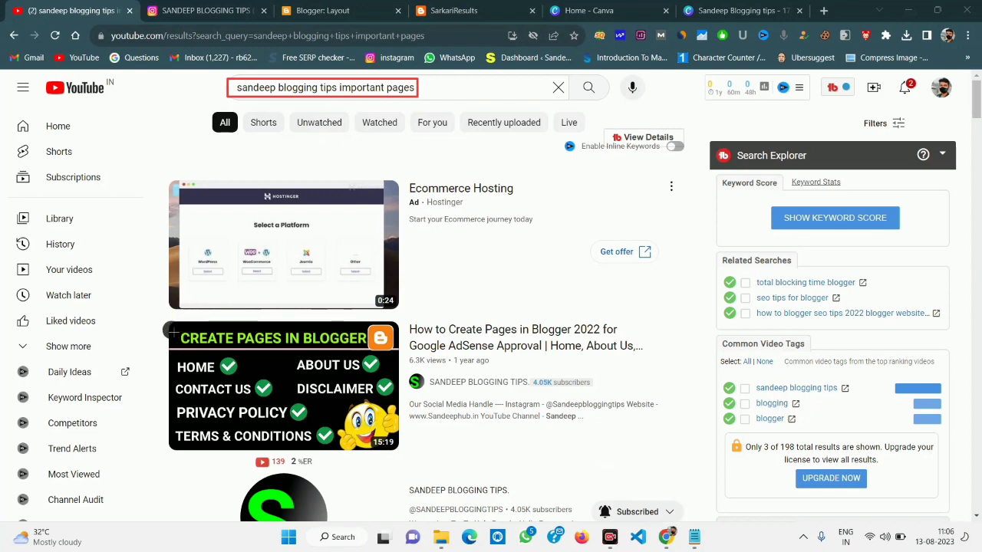
pyautogui.moveTo(167, 323)
pyautogui.mouseDown()
pyautogui.moveTo(280, 412)
pyautogui.moveTo(485, 458)
pyautogui.mouseUp()
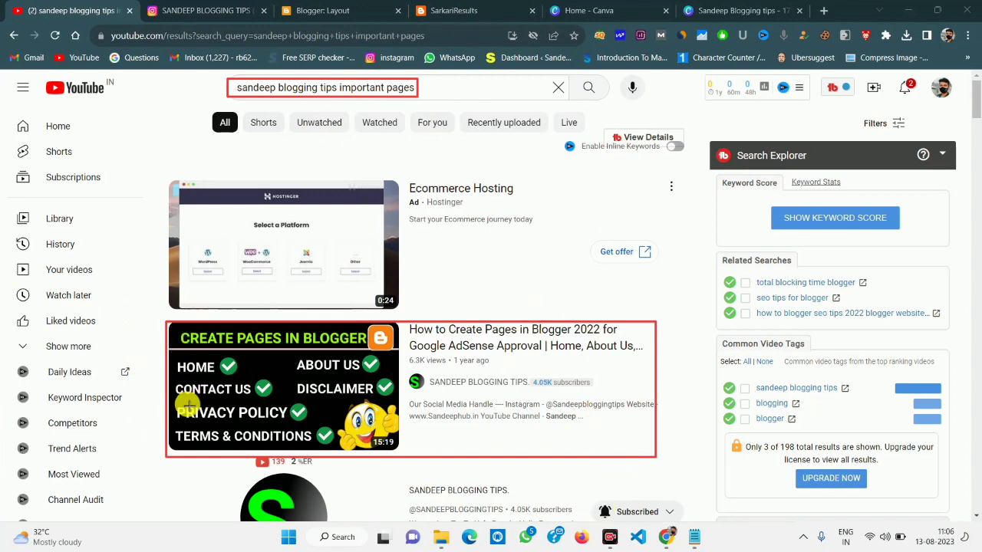
pyautogui.moveTo(172, 381); pyautogui.dragTo(270, 397)
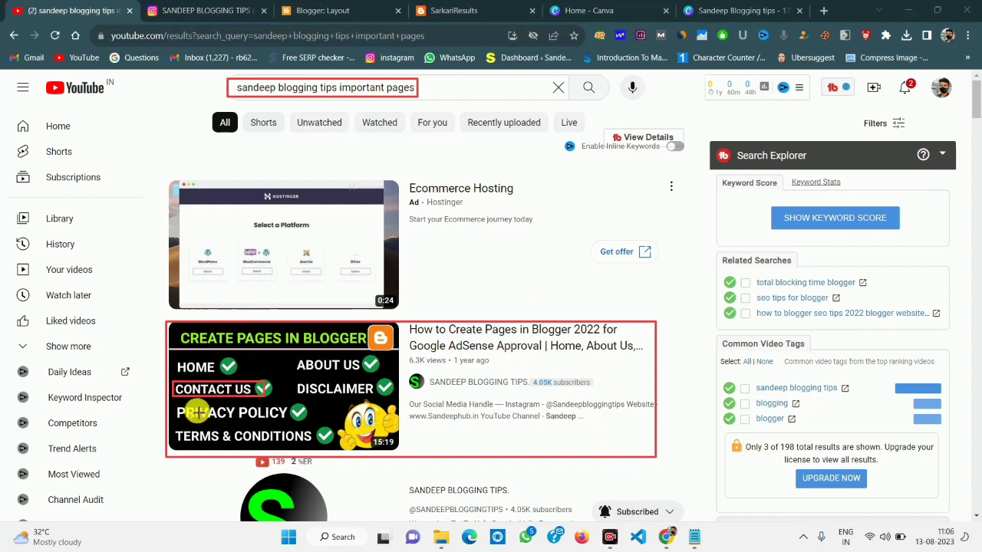
pyautogui.moveTo(207, 424)
pyautogui.mouseDown()
pyautogui.moveTo(328, 424)
pyautogui.moveTo(511, 465)
pyautogui.moveTo(310, 421)
pyautogui.mouseUp()
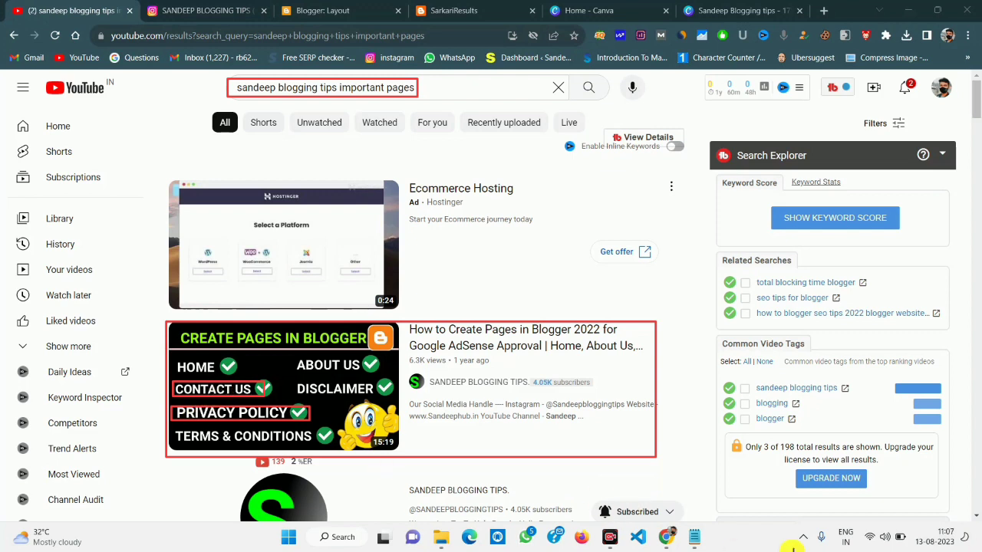
pyautogui.moveTo(303, 373); pyautogui.dragTo(395, 344)
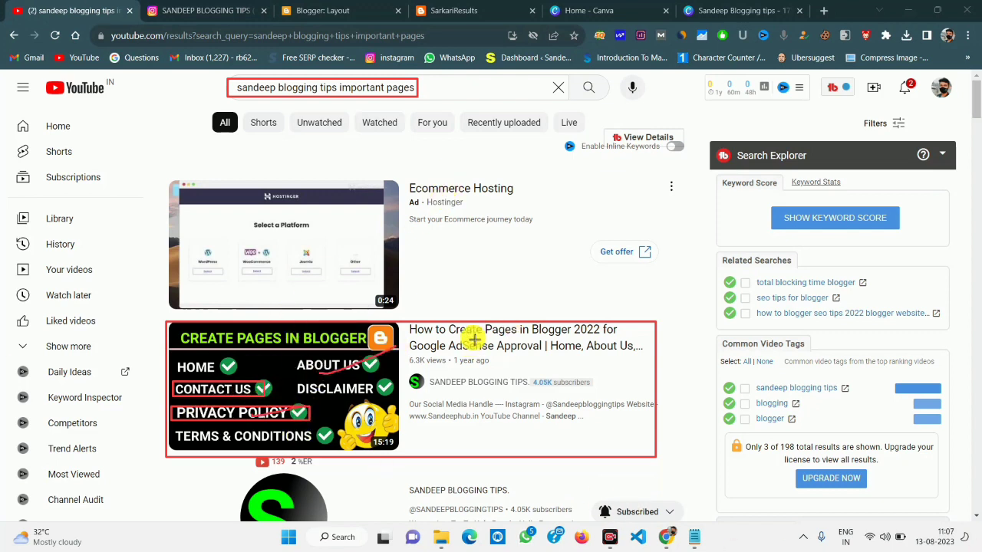
pyautogui.moveTo(473, 331); pyautogui.dragTo(549, 337)
pyautogui.moveTo(511, 265)
pyautogui.mouseDown()
pyautogui.moveTo(545, 306)
pyautogui.moveTo(585, 310)
pyautogui.moveTo(622, 280)
pyautogui.mouseUp()
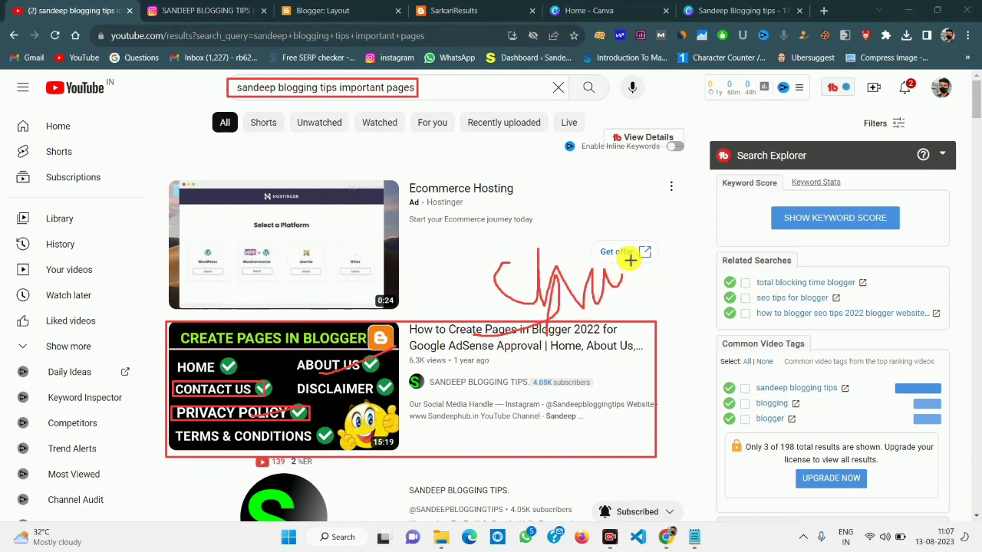
pyautogui.moveTo(640, 243)
pyautogui.mouseDown()
pyautogui.moveTo(701, 255)
pyautogui.moveTo(649, 238)
pyautogui.mouseUp()
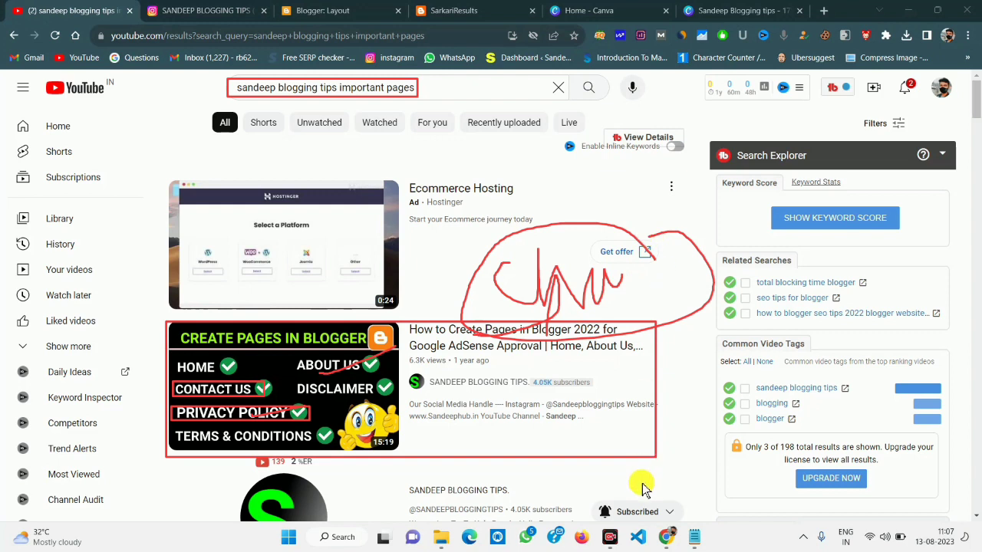
pyautogui.press('Escape')
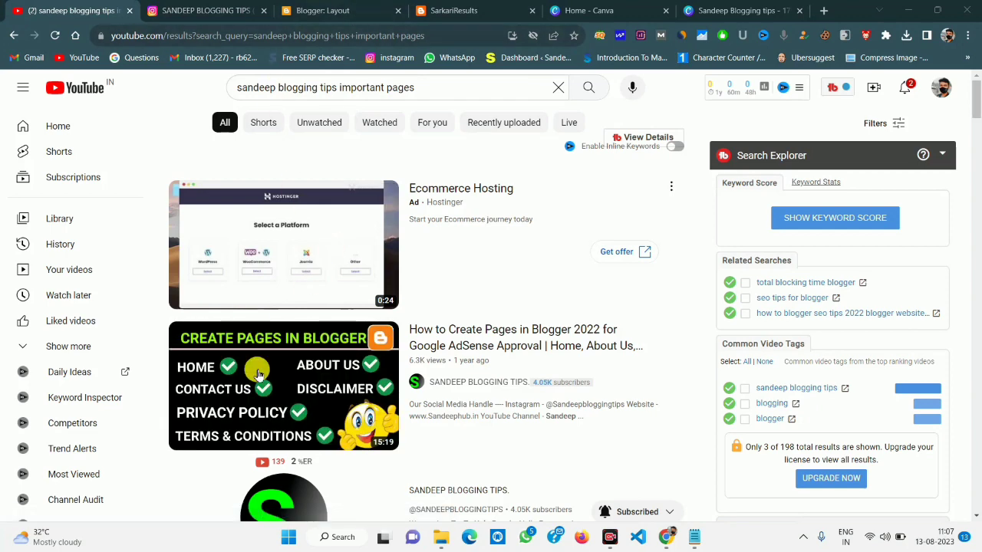
pyautogui.click(324, 9)
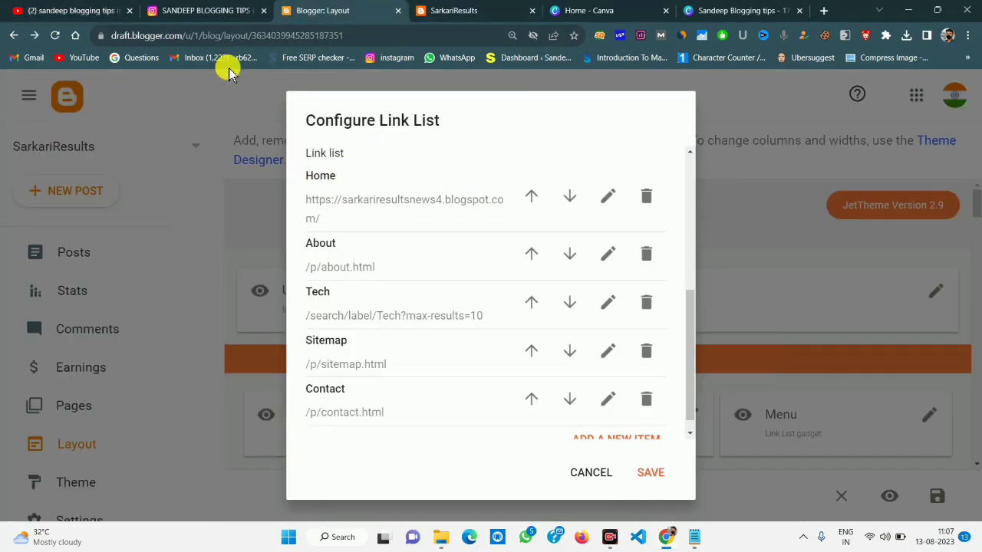
pyautogui.click(72, 9)
pyautogui.click(337, 9)
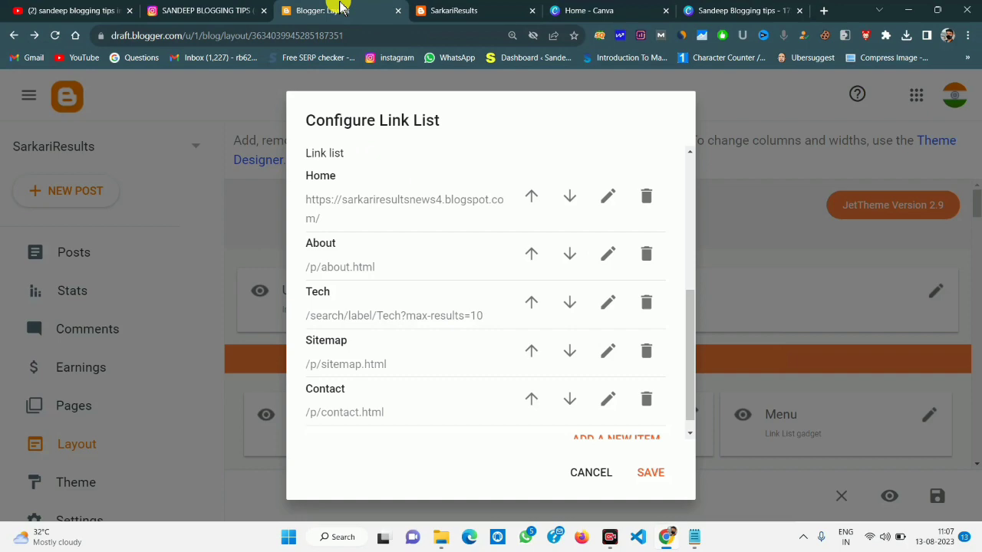
pyautogui.click(97, 8)
pyautogui.click(337, 10)
# - Open the About menu item for editing and review its site URL in the link list
pyautogui.click(607, 253)
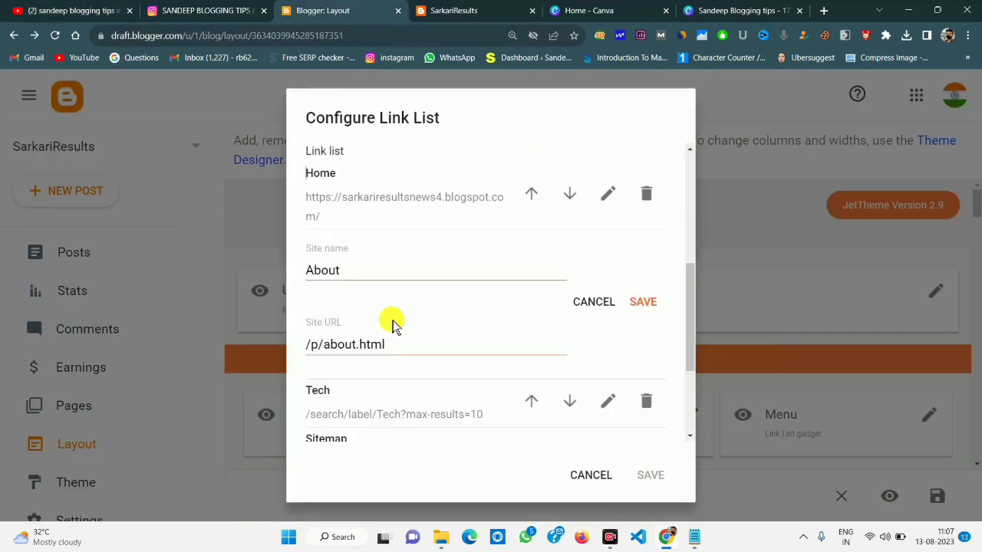
pyautogui.moveTo(420, 343); pyautogui.dragTo(281, 342)
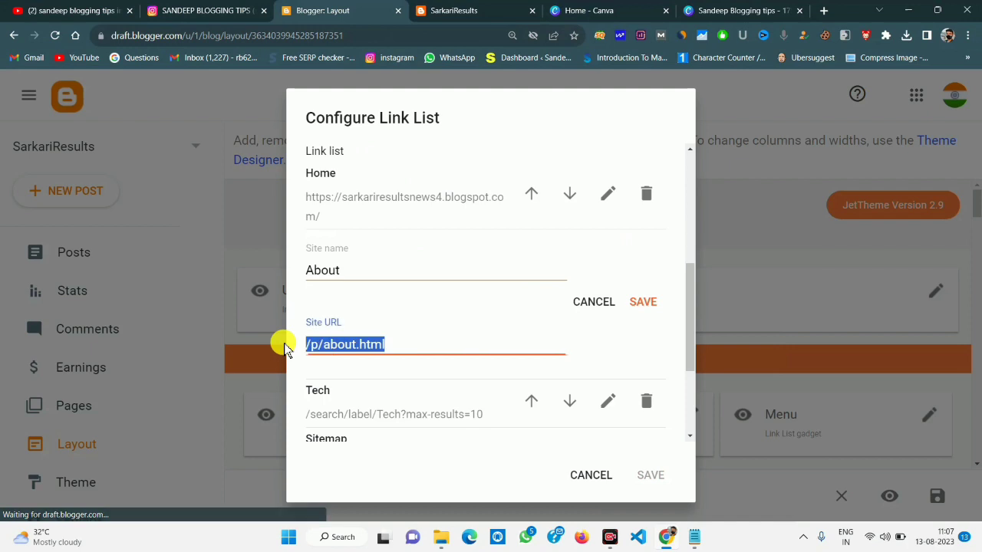
pyautogui.click(442, 343)
pyautogui.scroll(-2, 434, 346)
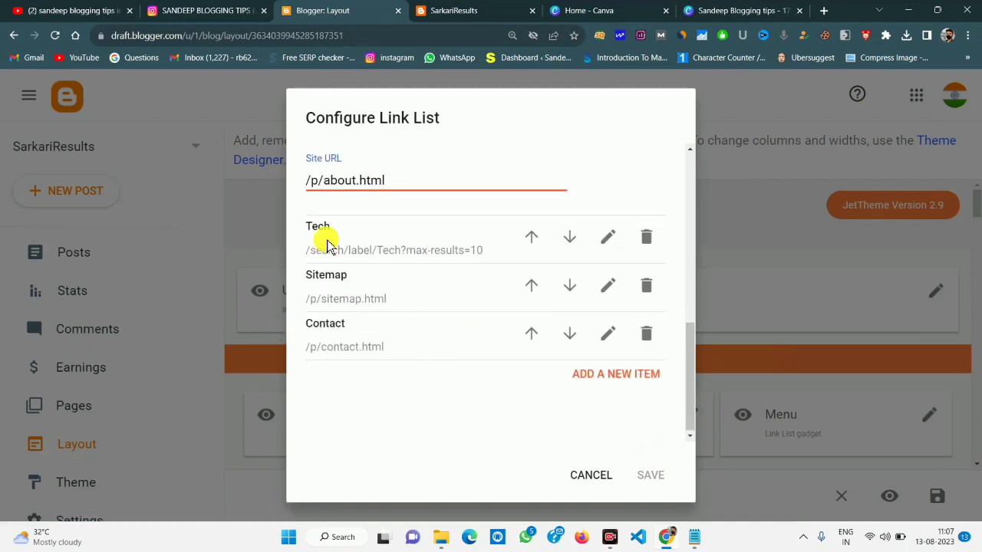
# - Open the Tech menu item for editing, and copy the address of the CRPF Constable Tradesman Admit Card 2023 post from the blog
pyautogui.click(605, 239)
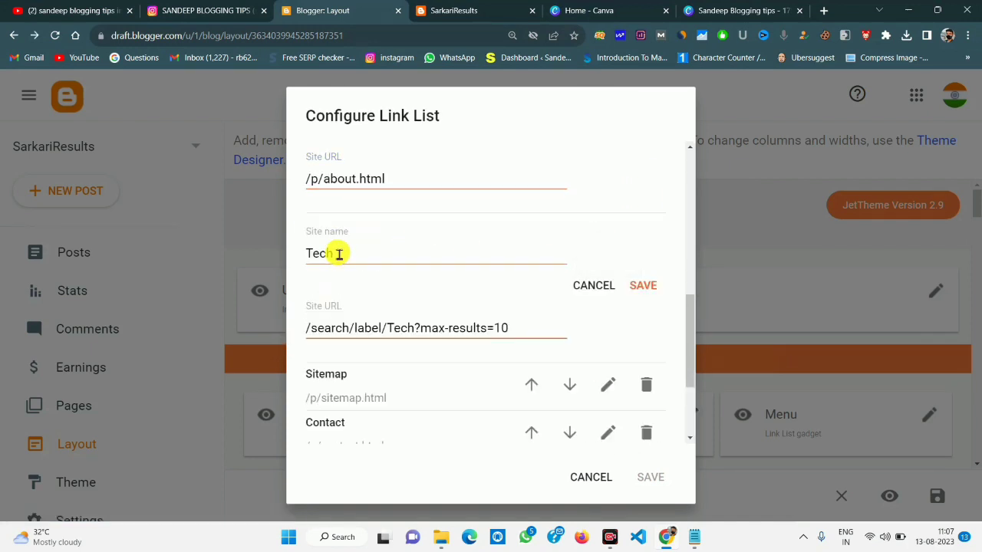
pyautogui.click(458, 9)
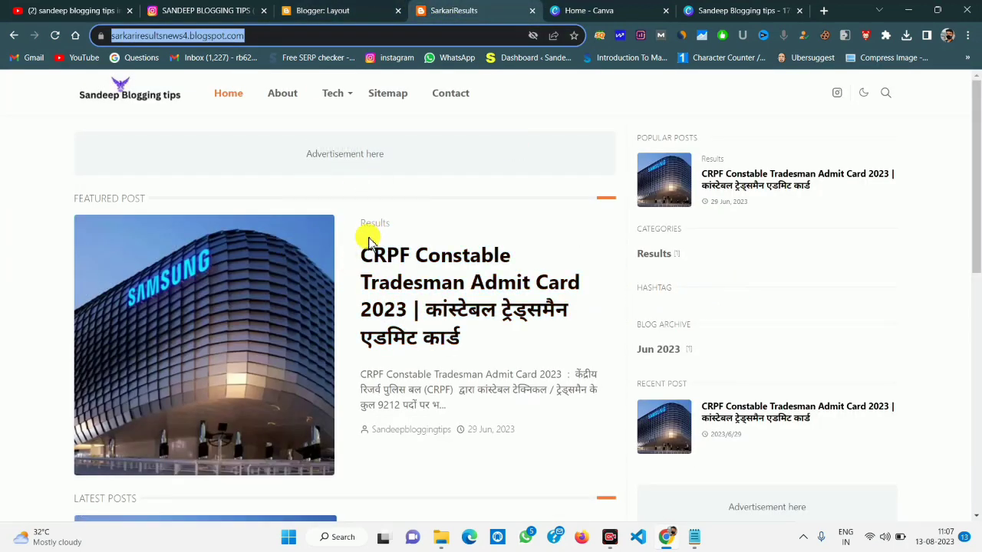
pyautogui.click(371, 9)
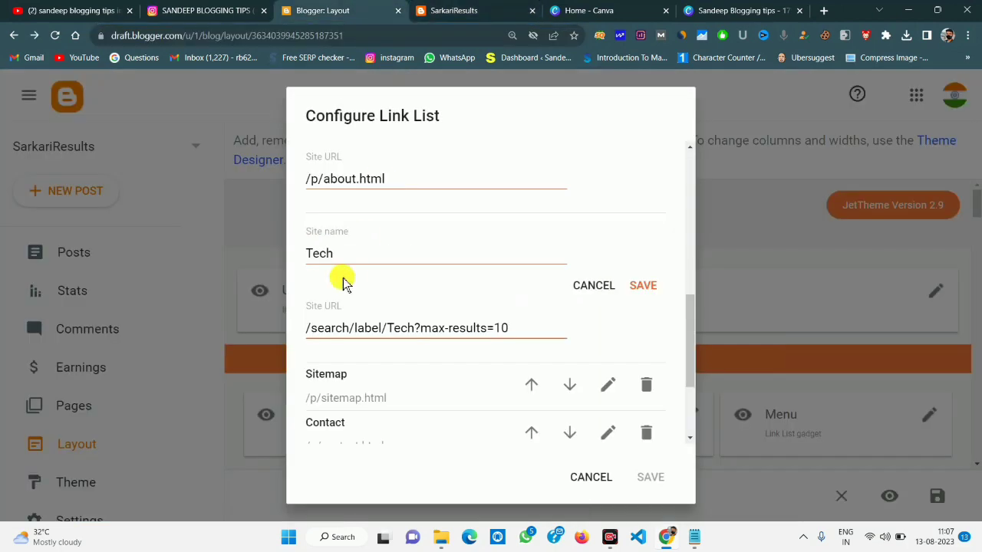
pyautogui.moveTo(354, 257); pyautogui.dragTo(245, 254)
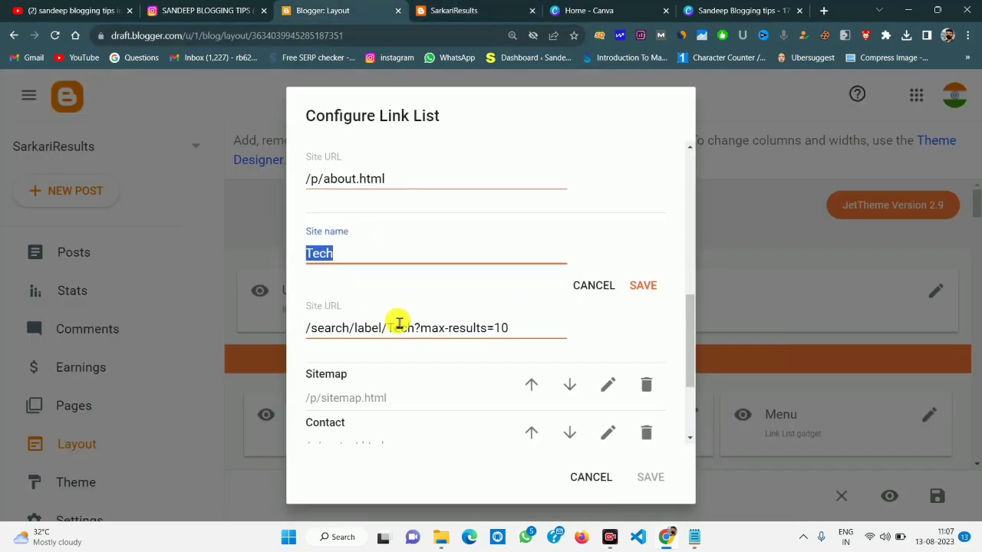
pyautogui.click(431, 10)
pyautogui.click(437, 272)
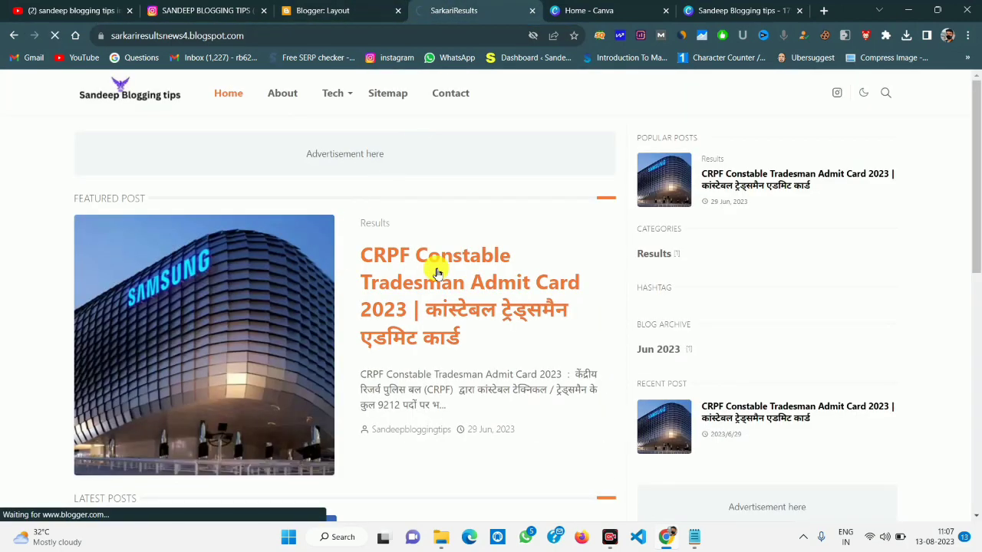
pyautogui.click(295, 37)
pyautogui.rightClick(295, 38)
pyautogui.click(335, 132)
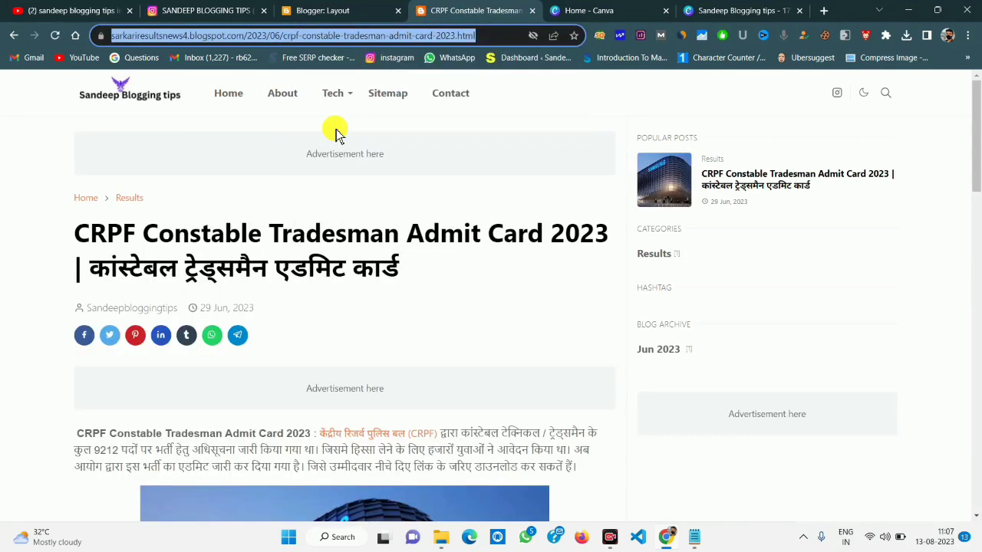
# - Replace the Tech item's site URL with the copied post address, rename the item Result and save it
pyautogui.click(347, 10)
pyautogui.tripleClick(378, 336)
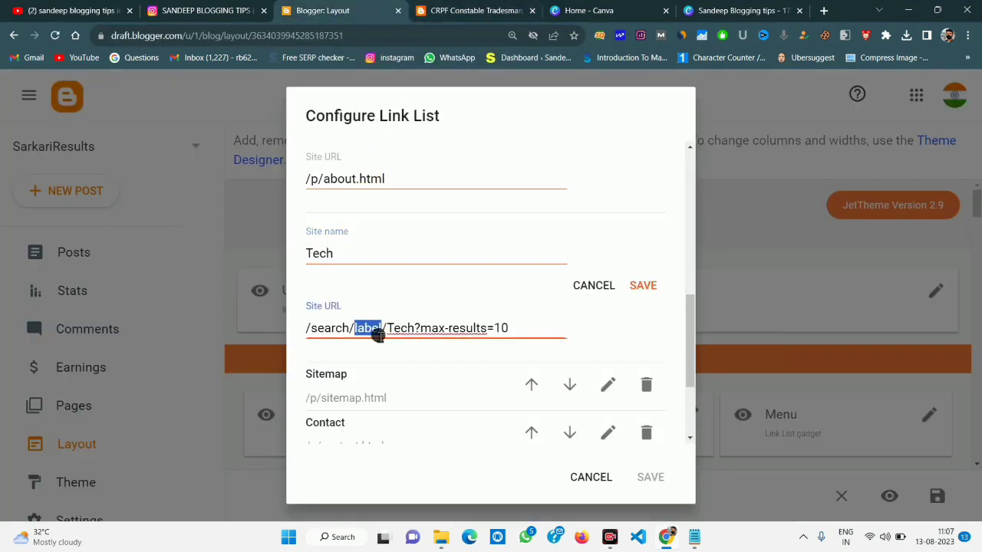
pyautogui.rightClick(378, 334)
pyautogui.click(427, 145)
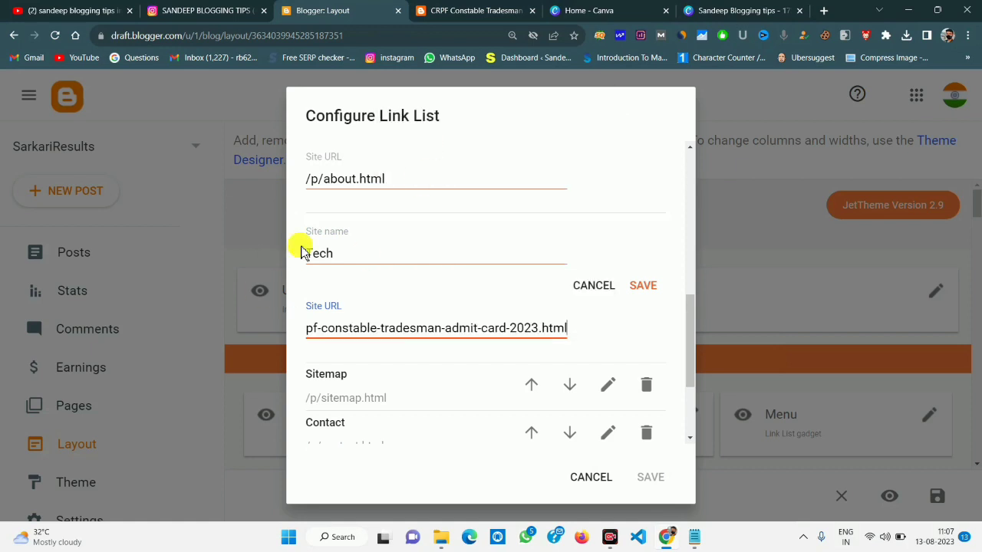
pyautogui.moveTo(363, 248); pyautogui.dragTo(226, 248)
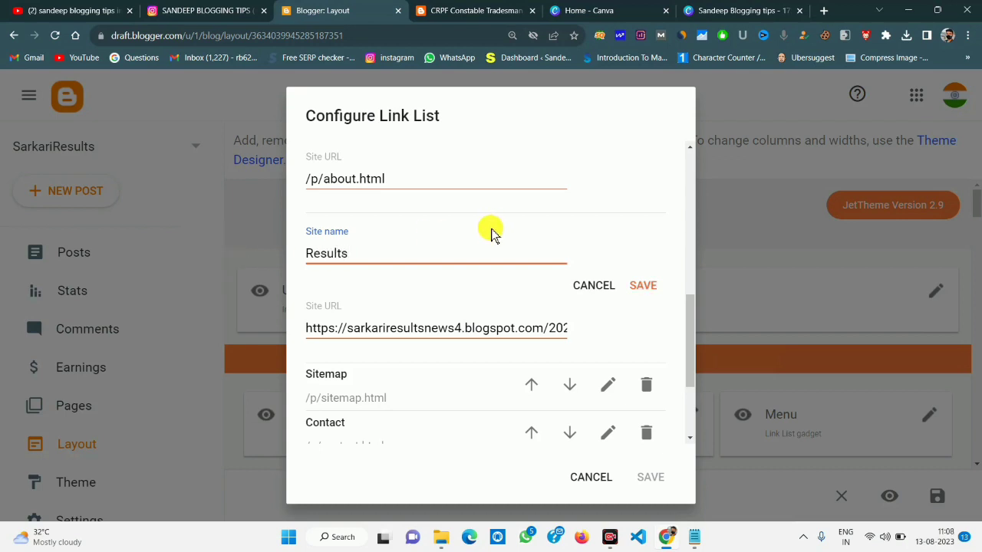
pyautogui.click(642, 285)
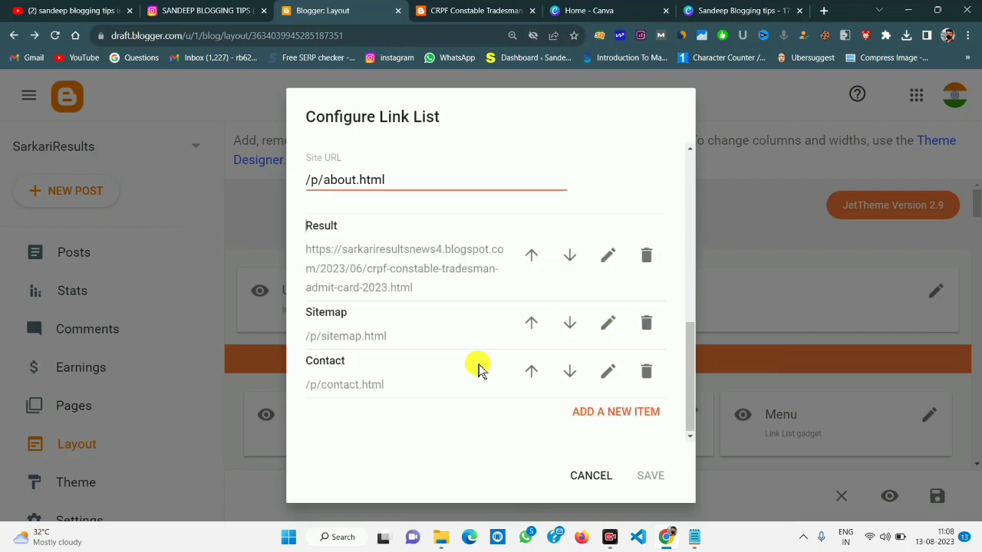
# - Delete the Sitemap item from the menu's link list
pyautogui.click(646, 324)
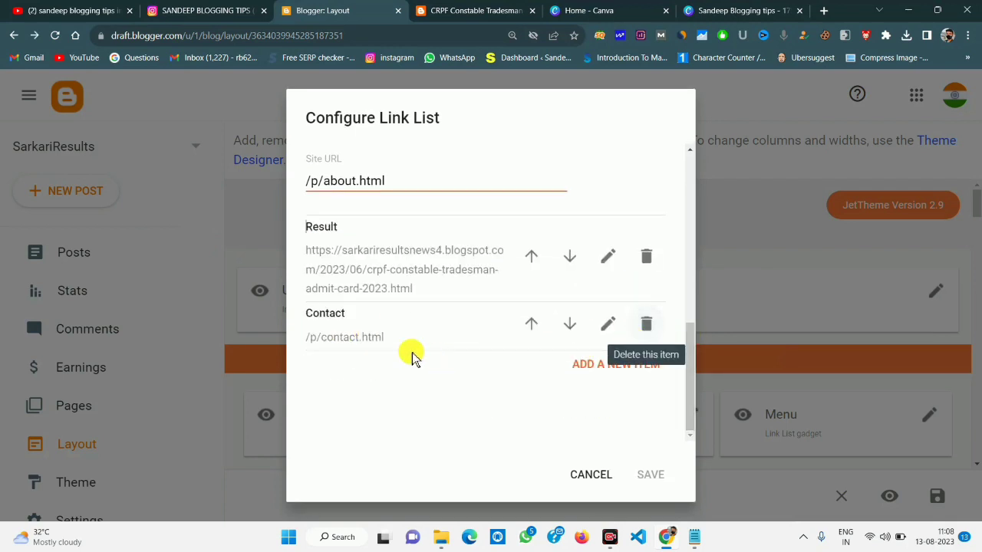
pyautogui.click(68, 9)
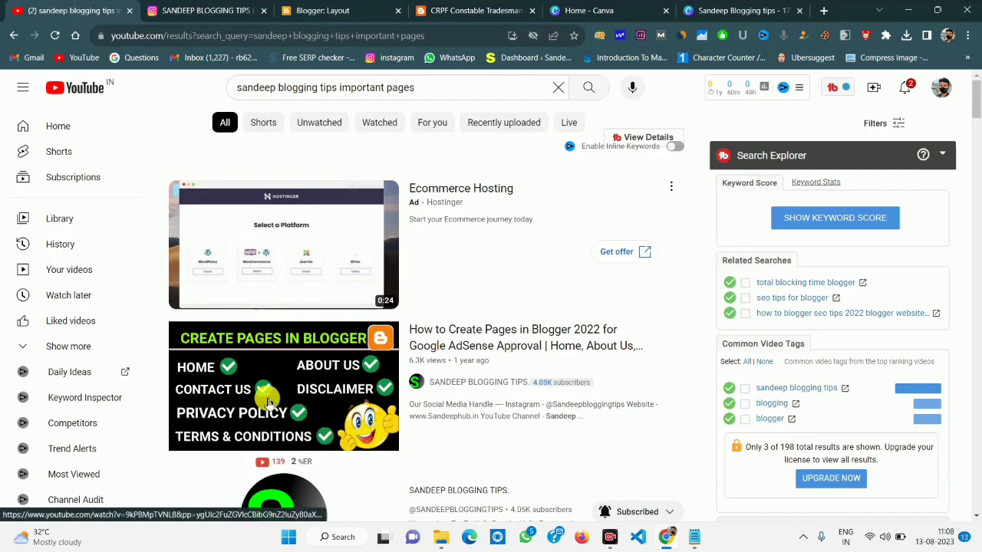
pyautogui.click(337, 10)
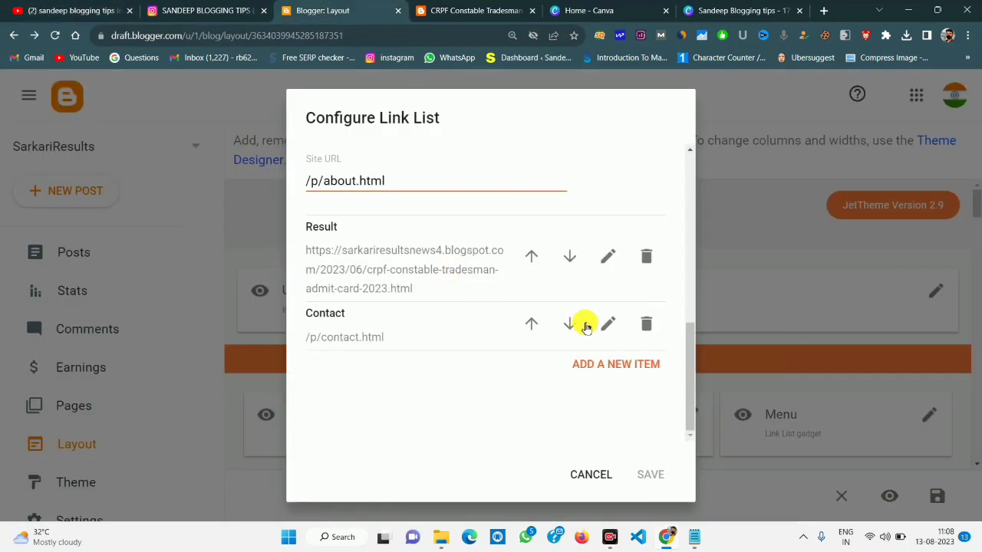
# - Save the open About item with its existing URL, and save the Menu gadget's link list
pyautogui.scroll(3, 587, 232)
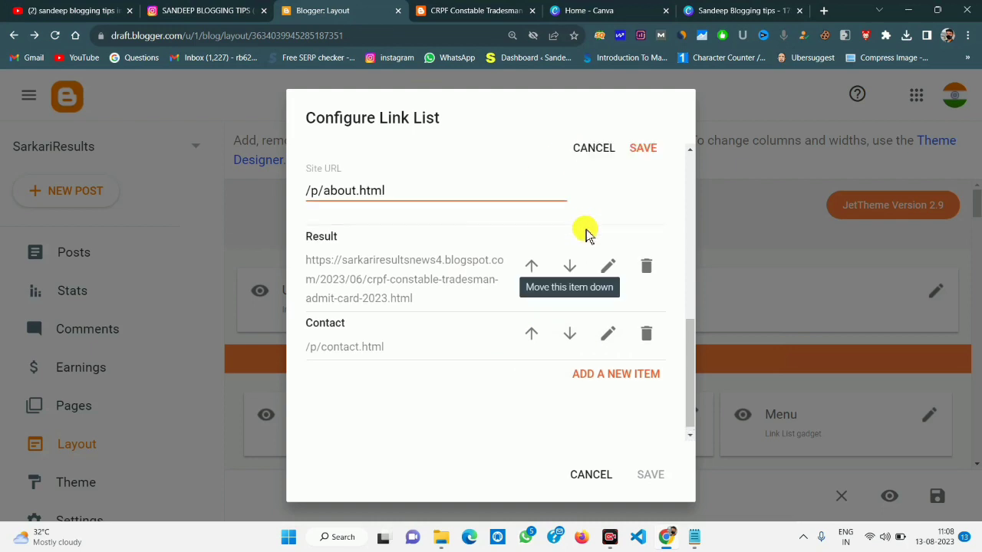
pyautogui.click(644, 350)
pyautogui.click(651, 474)
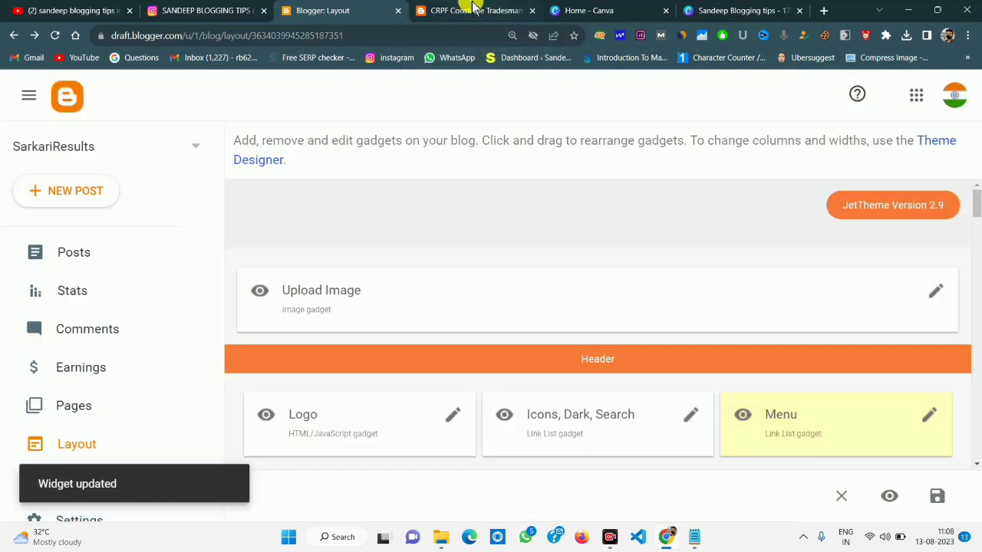
# - Reload the blog post and check the updated header menu by following the Result link and the logo link
pyautogui.click(466, 9)
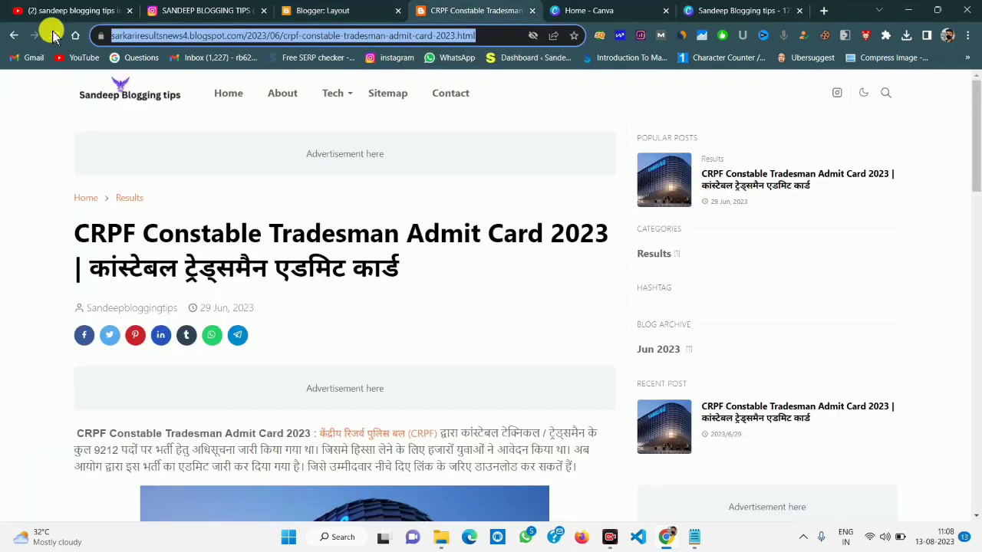
pyautogui.click(54, 35)
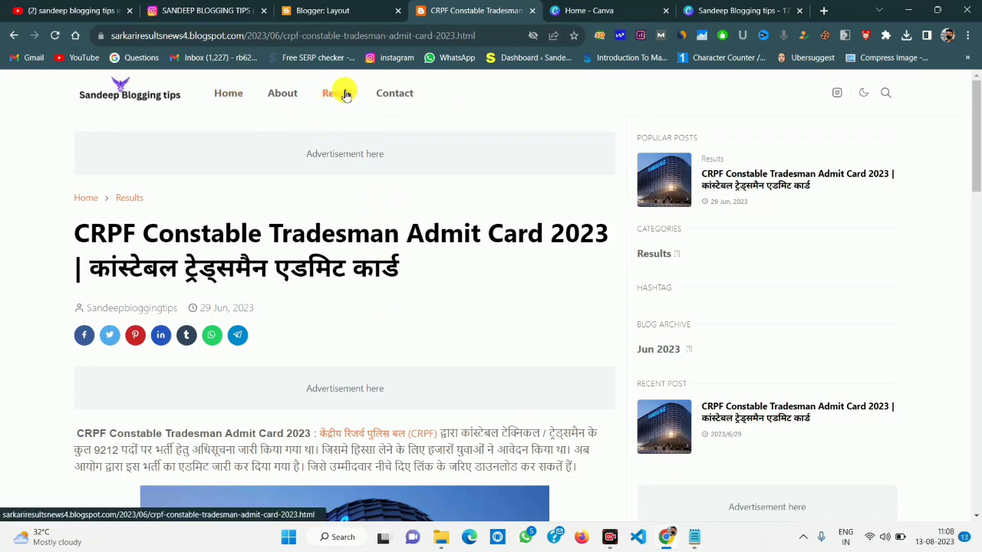
pyautogui.click(337, 95)
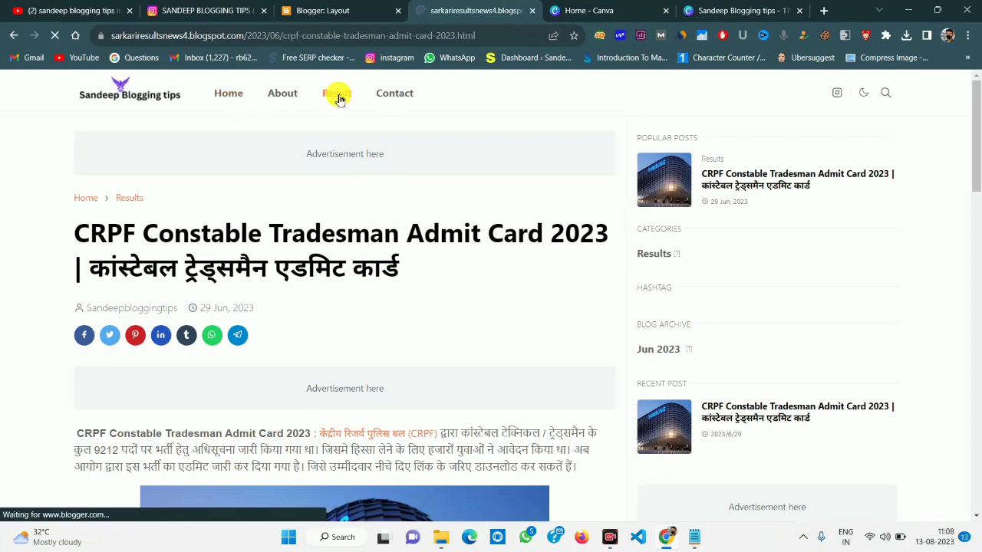
pyautogui.scroll(-15, 350, 355)
pyautogui.scroll(15, 353, 354)
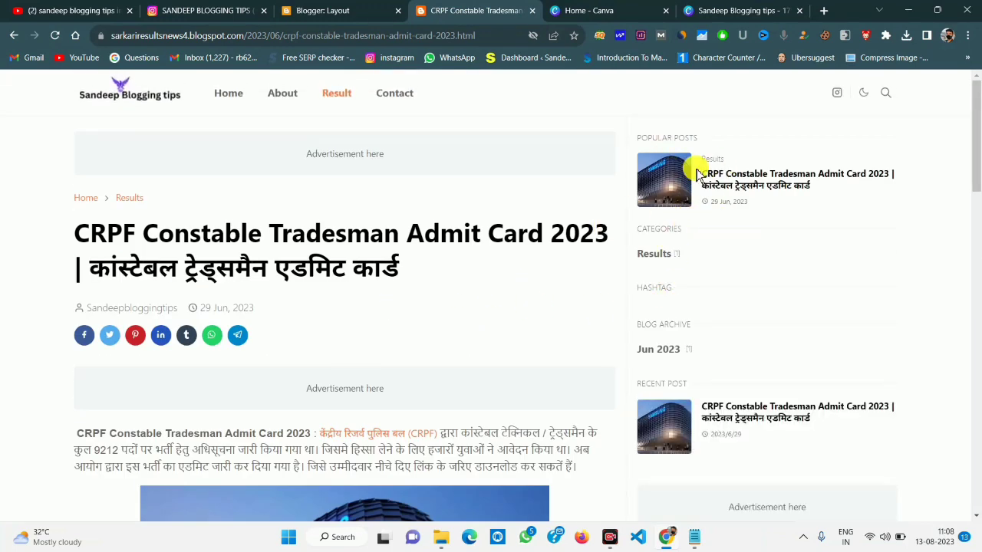
pyautogui.click(140, 97)
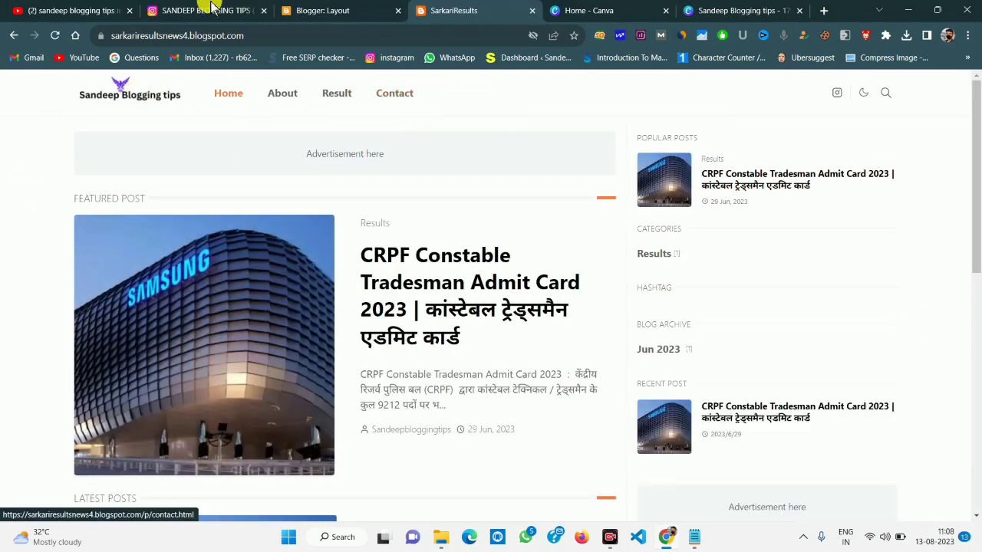
pyautogui.click(105, 10)
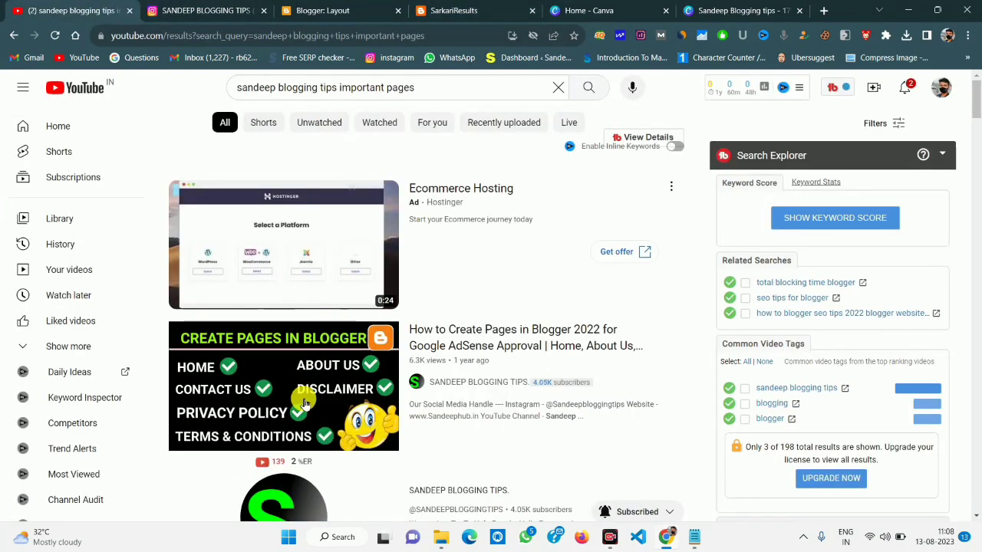
pyautogui.click(453, 10)
pyautogui.scroll(-5, 657, 300)
pyautogui.scroll(5, 537, 192)
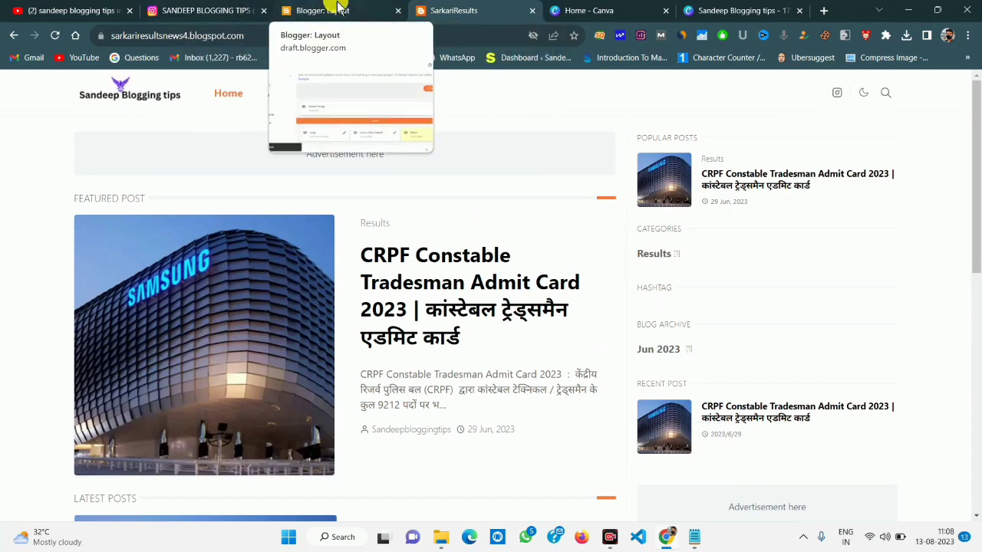
pyautogui.click(361, 10)
pyautogui.click(460, 9)
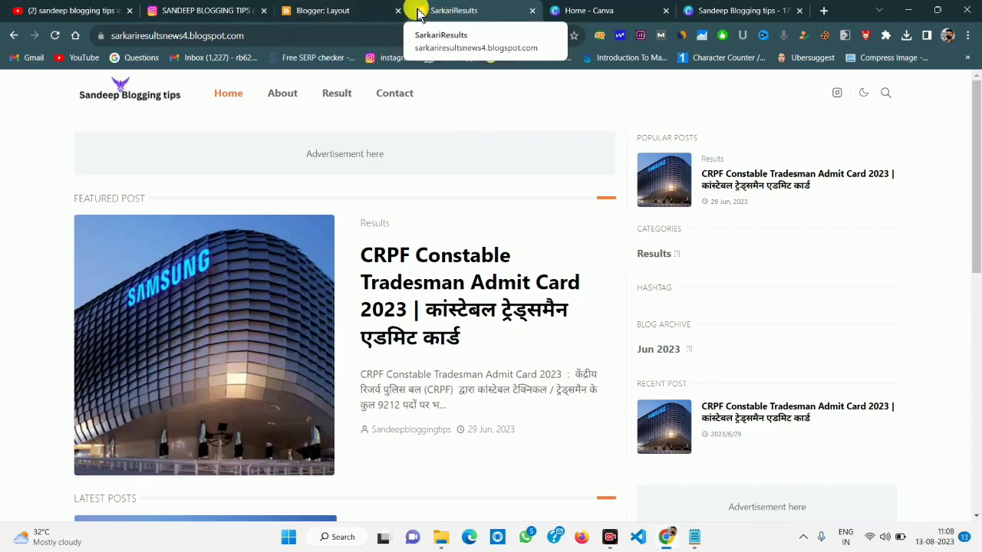
# - Open the Favicon configuration page from the SarkariResults blog's settings and highlight the 100KB file size limit
pyautogui.click(350, 11)
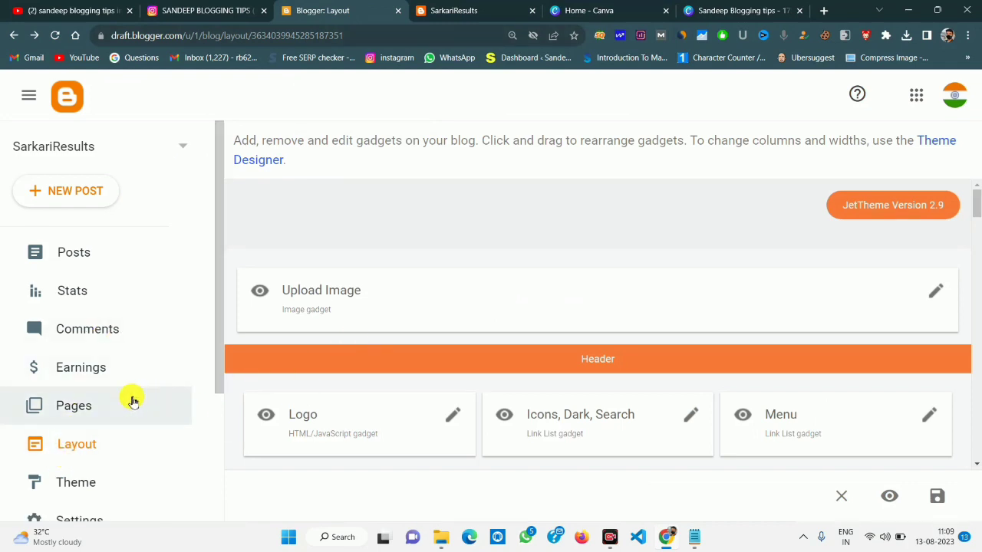
pyautogui.scroll(-3, 122, 397)
pyautogui.click(76, 330)
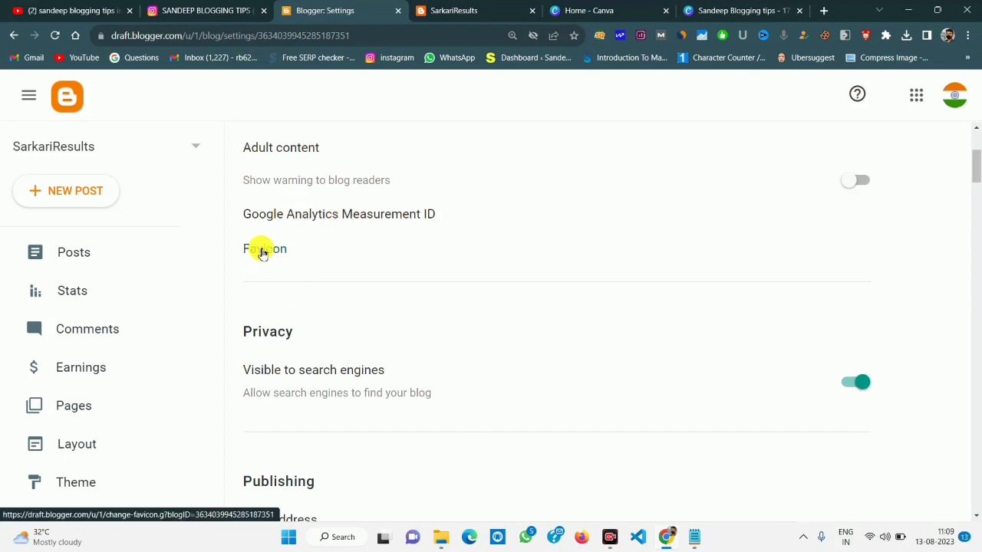
pyautogui.click(261, 250)
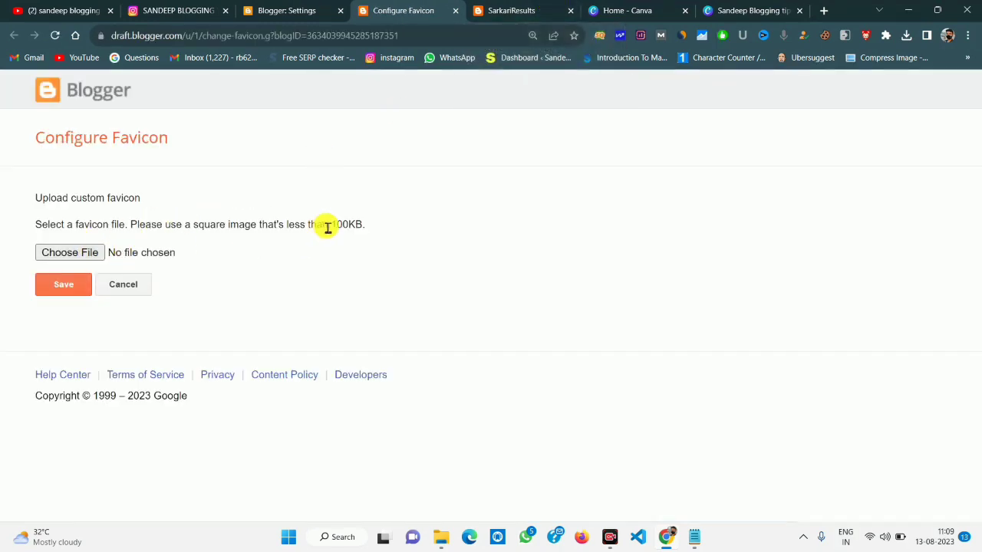
pyautogui.moveTo(331, 225); pyautogui.dragTo(376, 225)
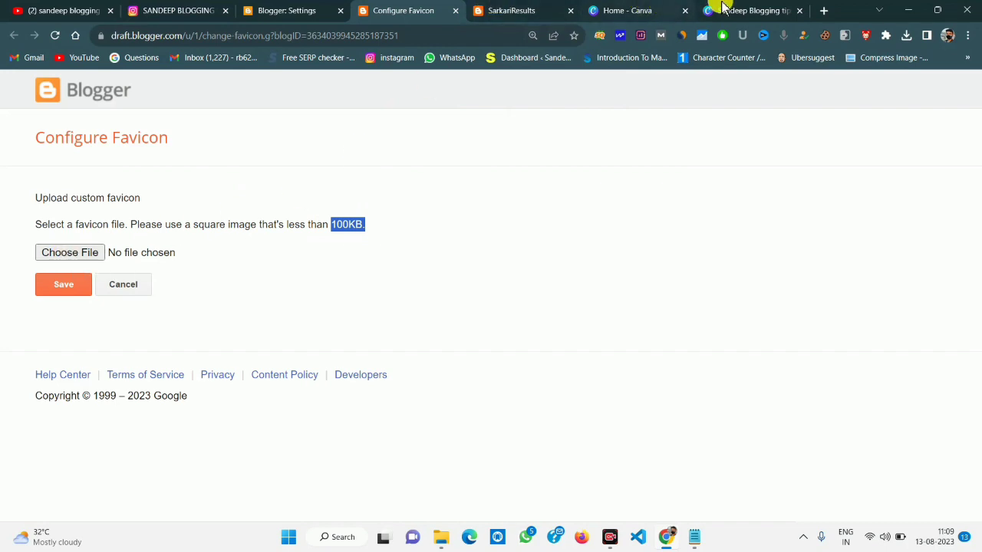
# - Switch to the Canva home page and search the new-design types for favicon
pyautogui.click(636, 9)
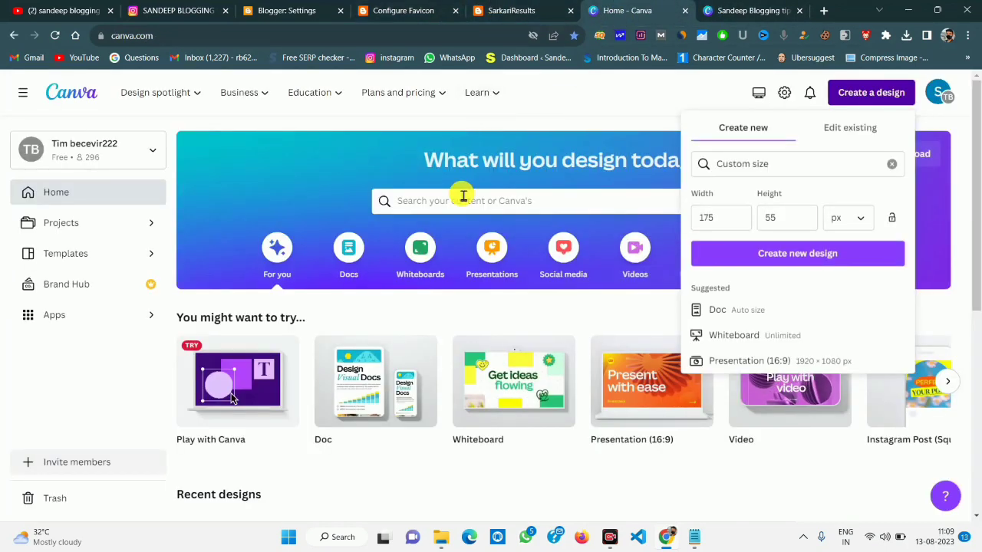
pyautogui.click(704, 102)
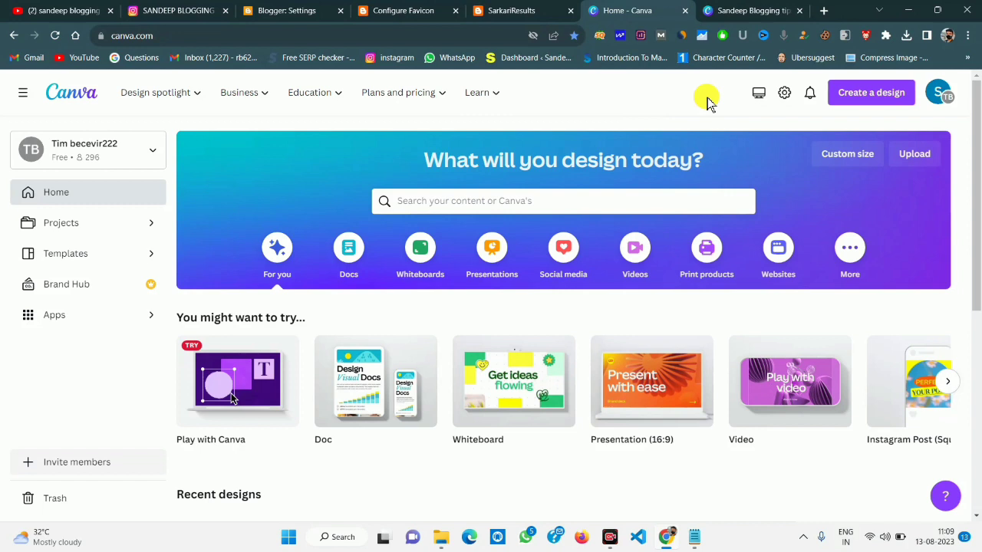
pyautogui.click(863, 90)
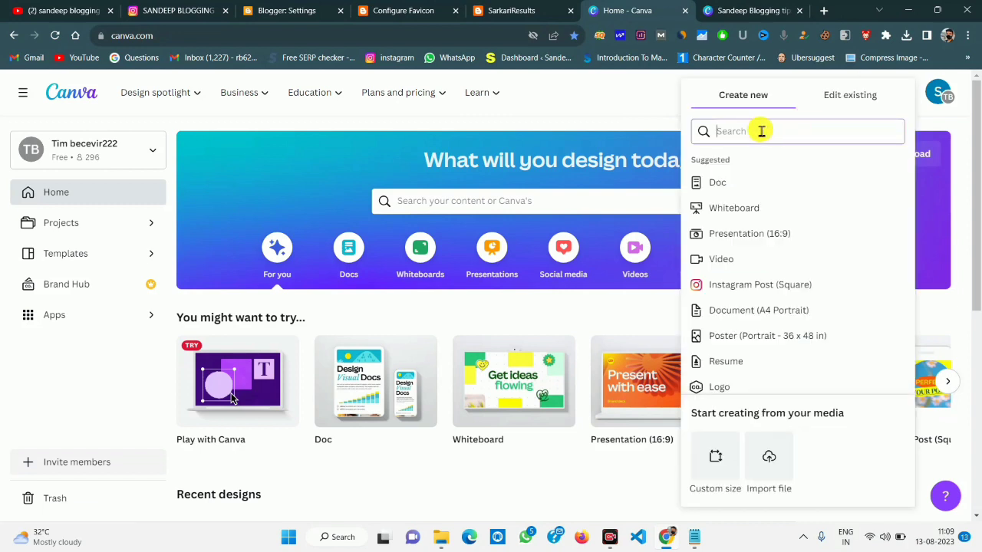
pyautogui.write('fav')
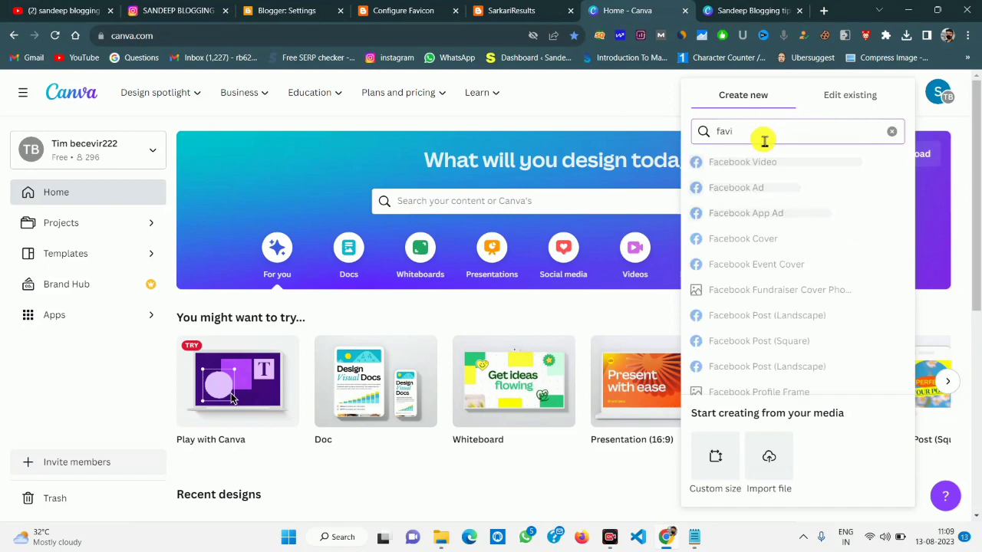
pyautogui.write('i')
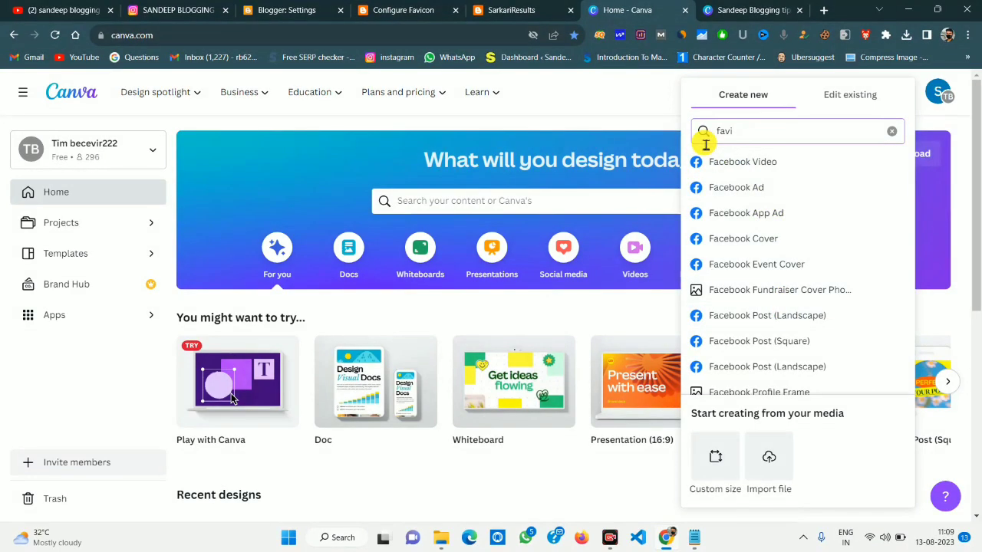
pyautogui.write('coin')
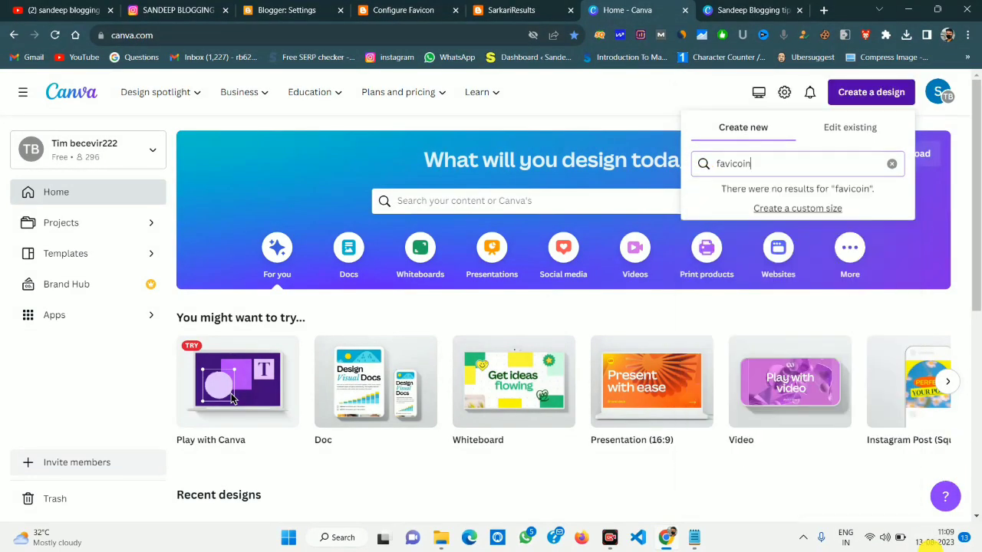
pyautogui.press('BackSpace')
pyautogui.press('BackSpace')
pyautogui.write('n')
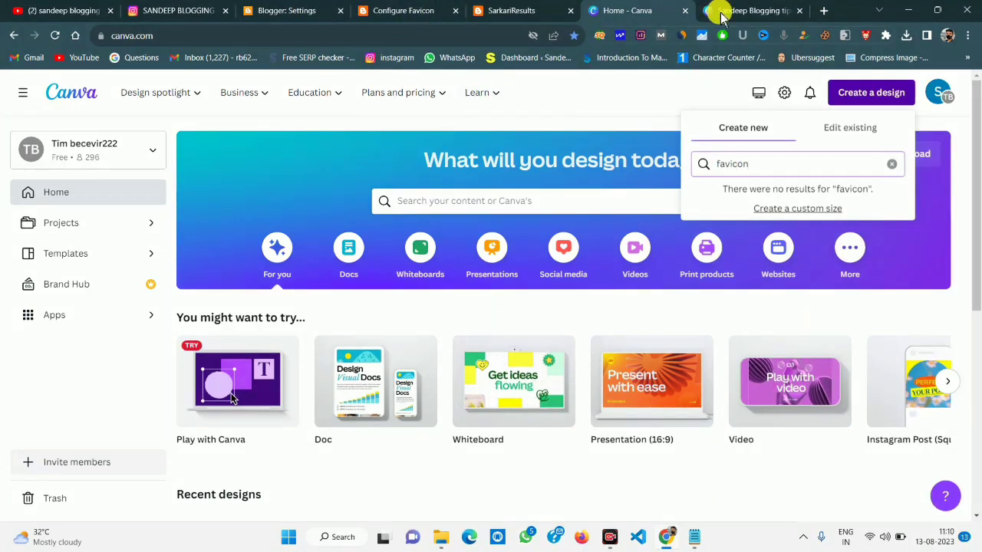
# - View the existing header logo design without its download notice, and return to the Canva home page
pyautogui.click(729, 10)
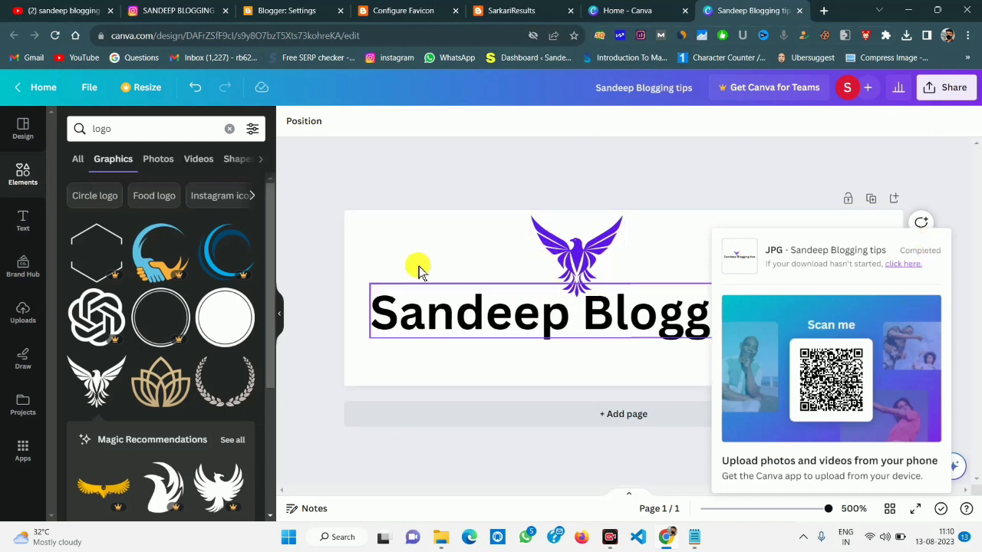
pyautogui.click(393, 173)
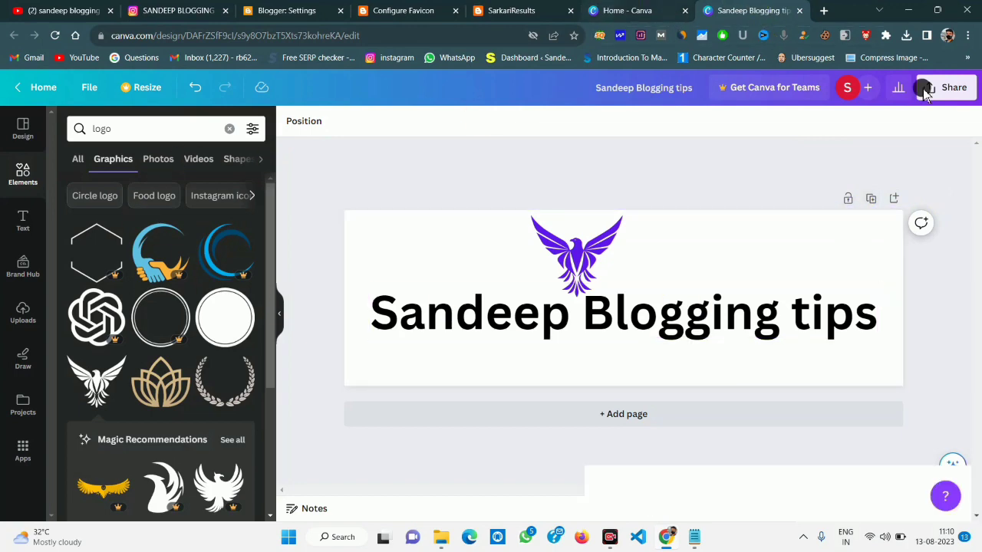
pyautogui.click(605, 10)
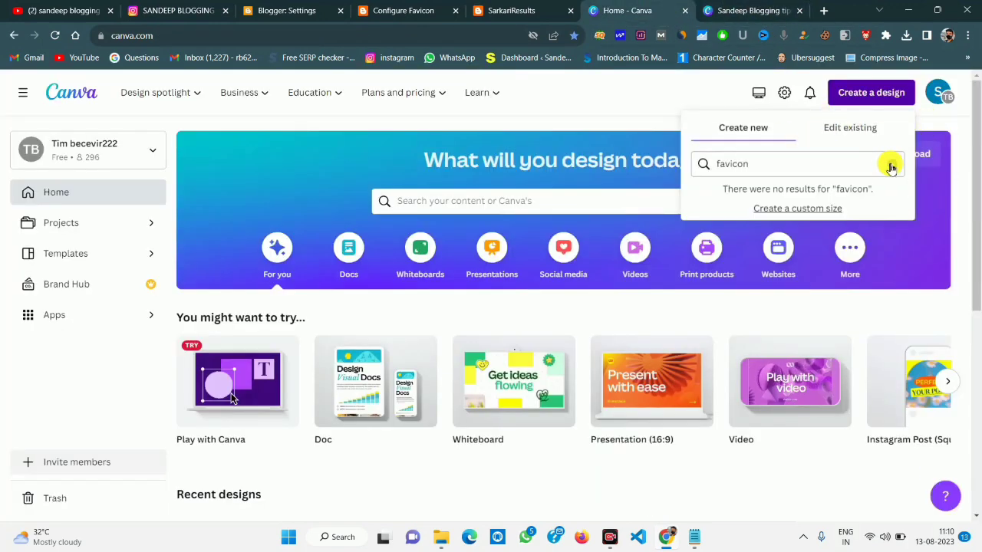
# - Search the new-design types for square and create a blank Square Pillow design
pyautogui.click(883, 94)
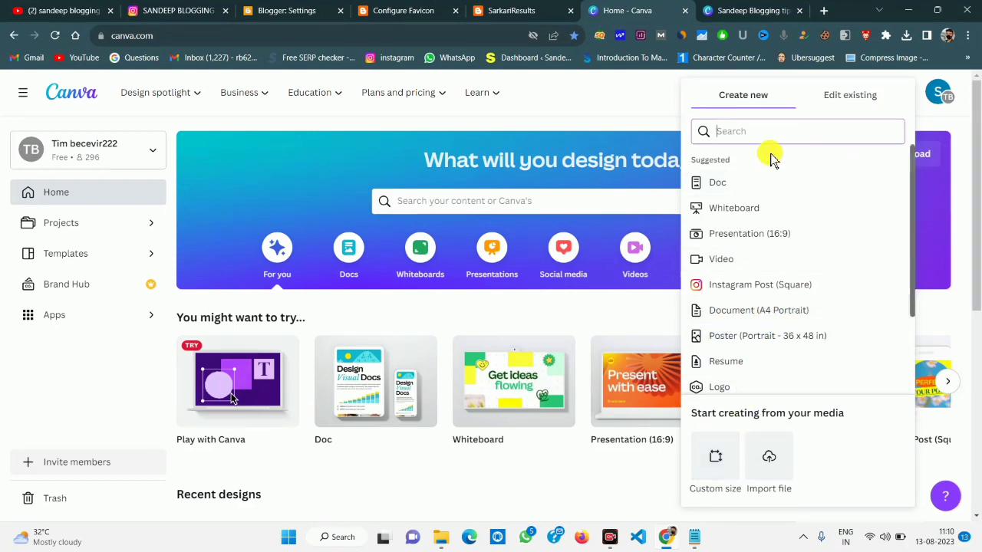
pyautogui.click(750, 133)
pyautogui.write('squ')
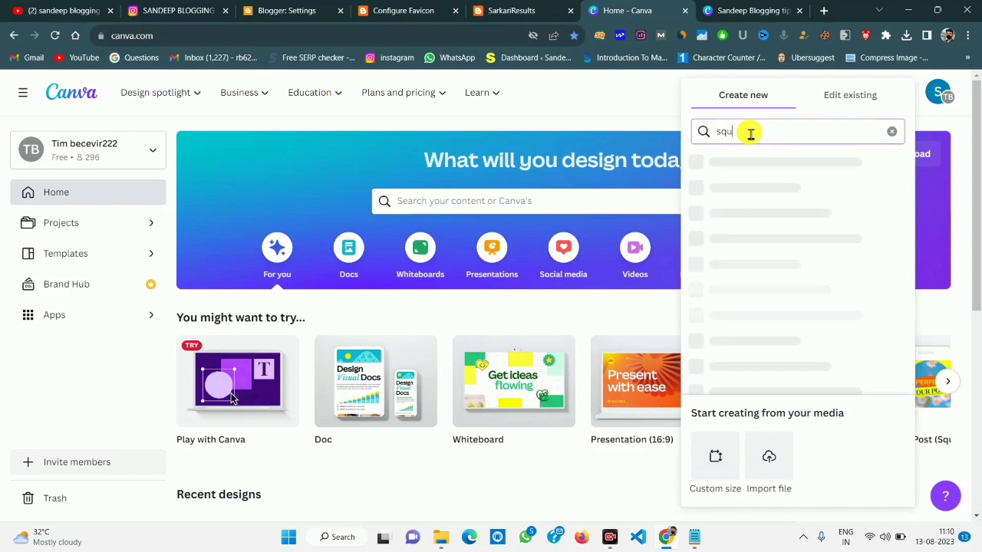
pyautogui.write('a')
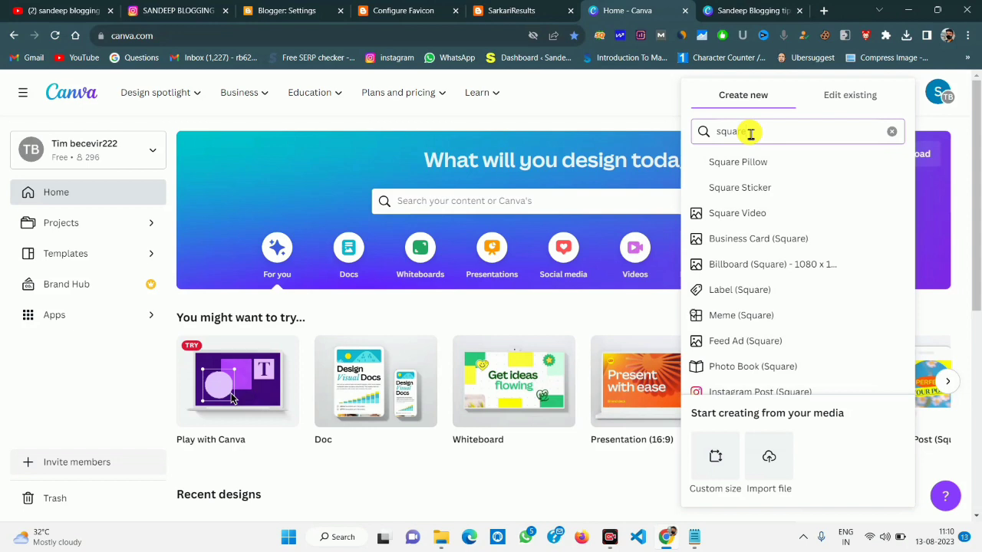
pyautogui.write('re')
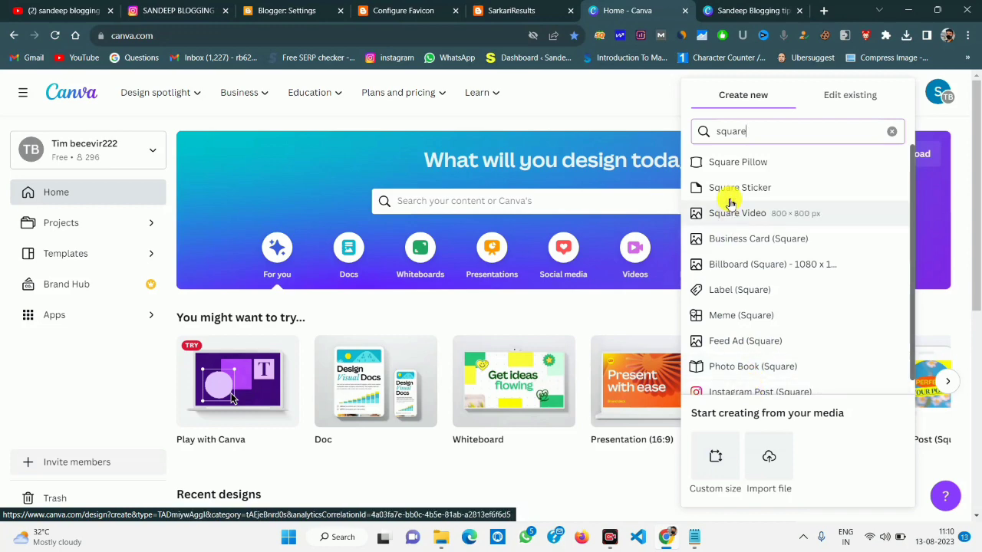
pyautogui.click(743, 172)
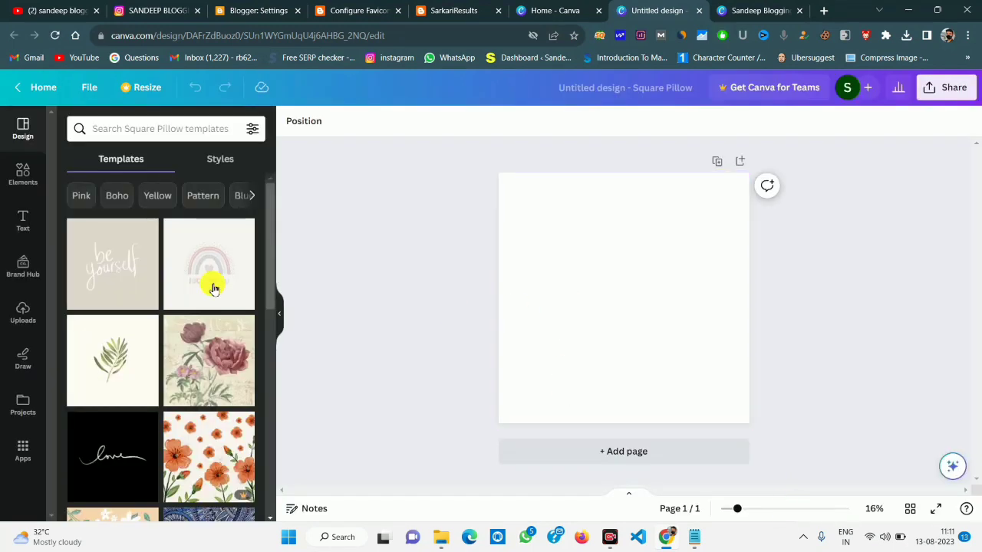
# - Add the yellow HUGE SALE font combination to the blank page and delete its outlined SALE line
pyautogui.click(23, 219)
pyautogui.scroll(-3, 169, 368)
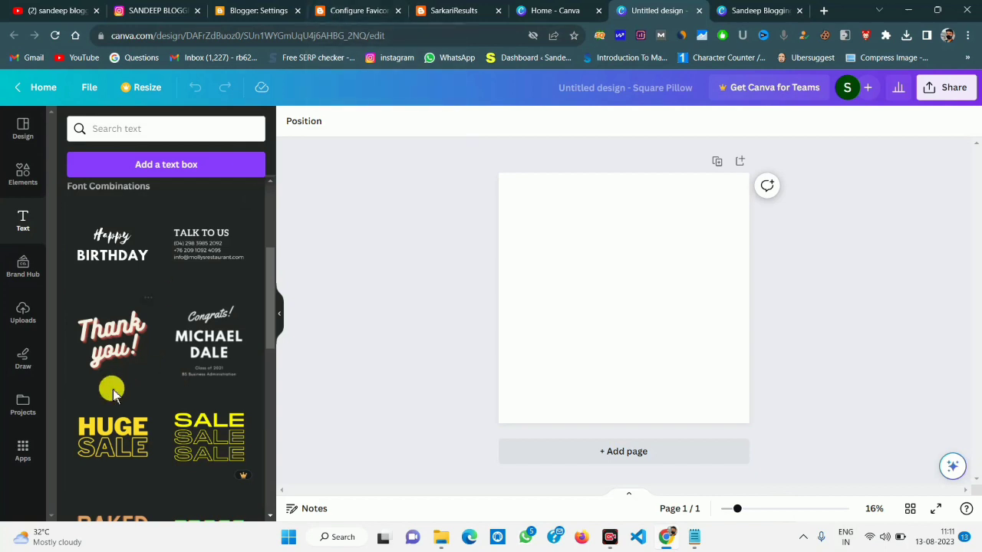
pyautogui.scroll(3, 112, 389)
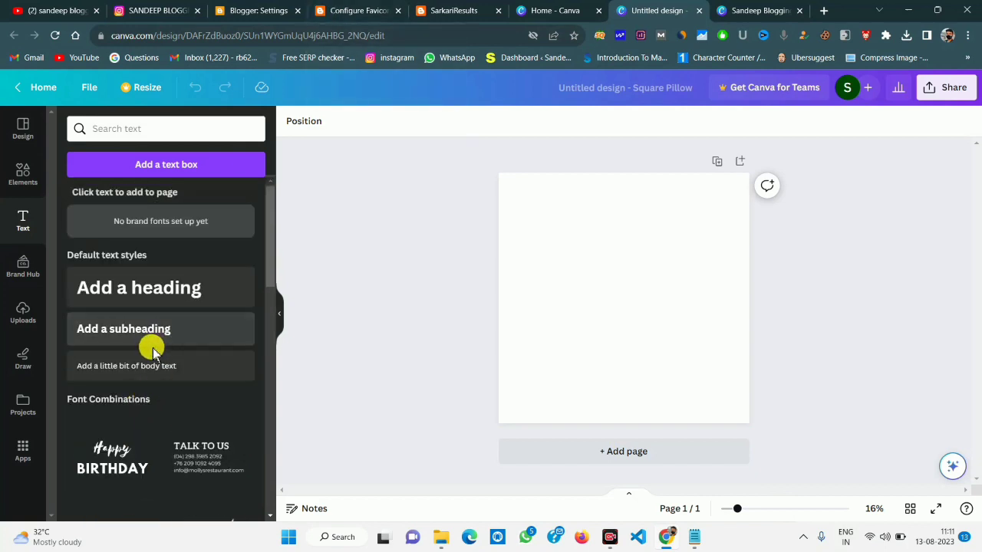
pyautogui.scroll(-3, 150, 349)
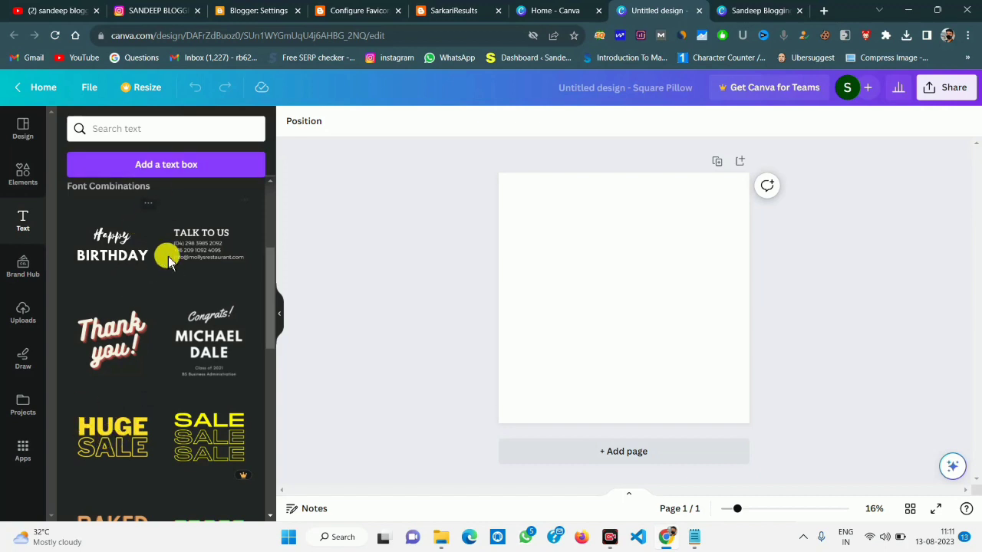
pyautogui.click(127, 430)
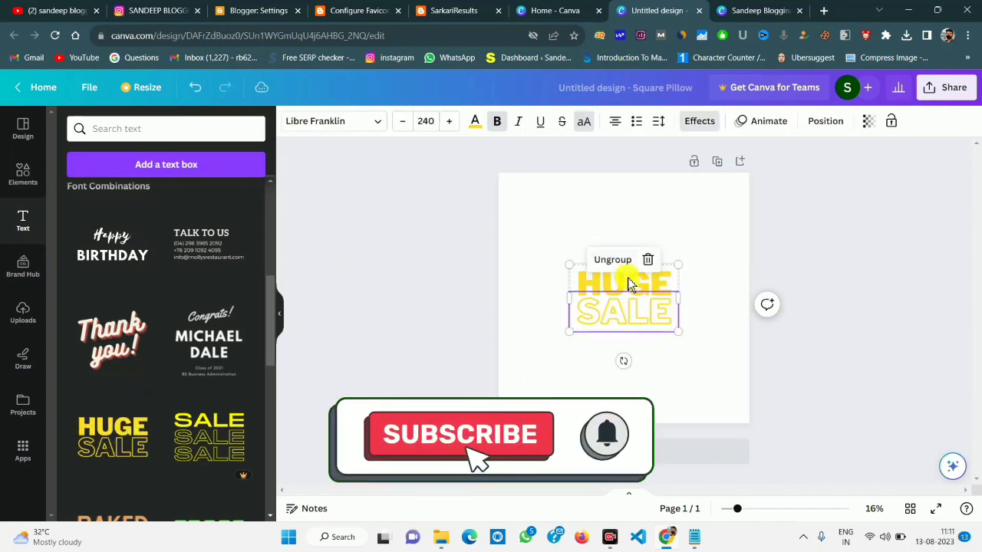
pyautogui.click(648, 259)
# - Replace the HUGE text with the letter S and set its text colour to the solid purple default colour
pyautogui.doubleClick(636, 282)
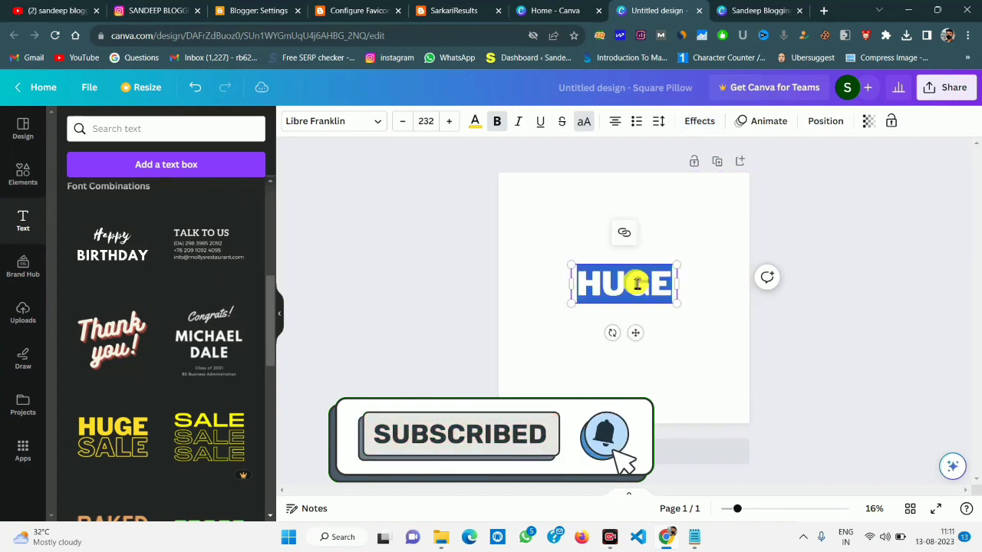
pyautogui.press('BackSpace')
pyautogui.write('S')
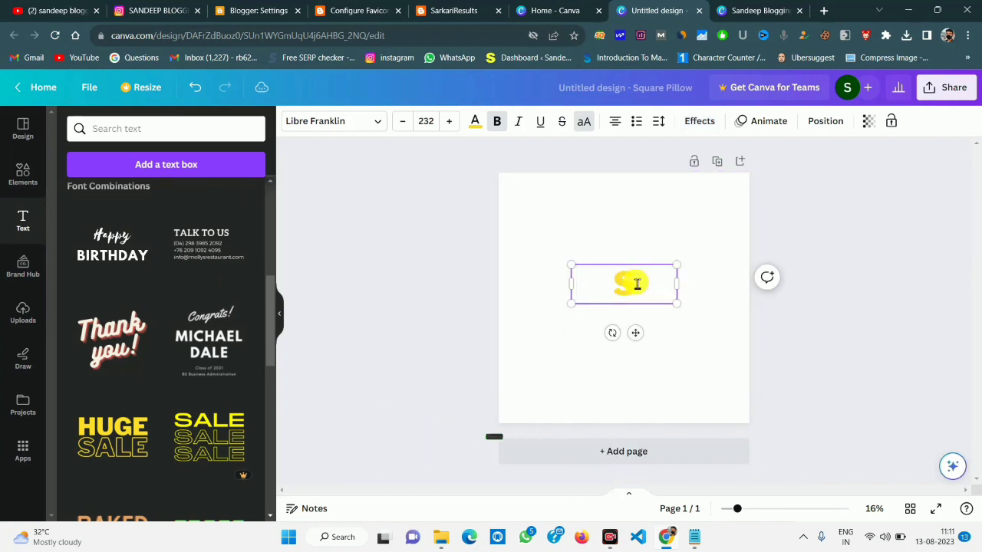
pyautogui.click(475, 123)
pyautogui.click(247, 374)
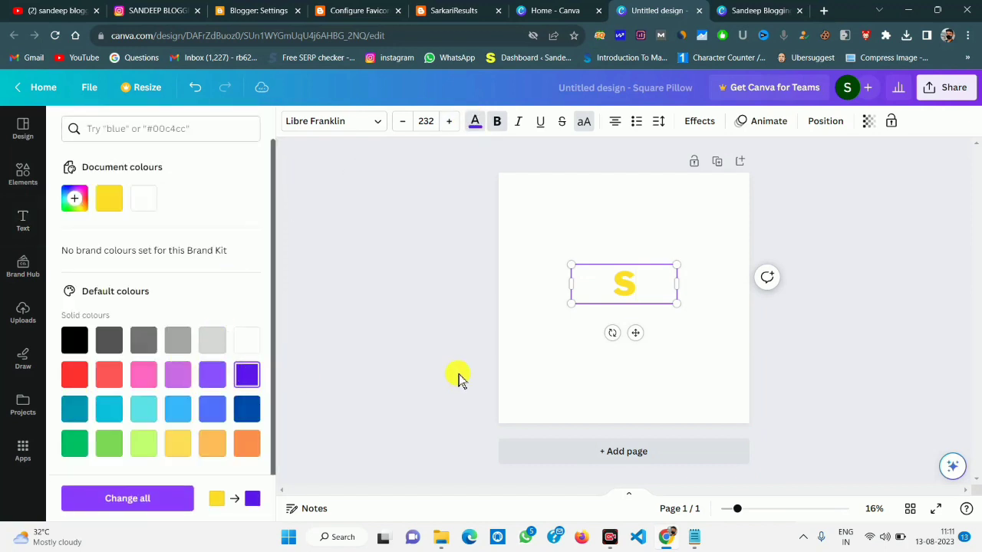
# - Enlarge the letter S to font size 928, place it near the middle of the square page and deselect it
pyautogui.click(678, 305)
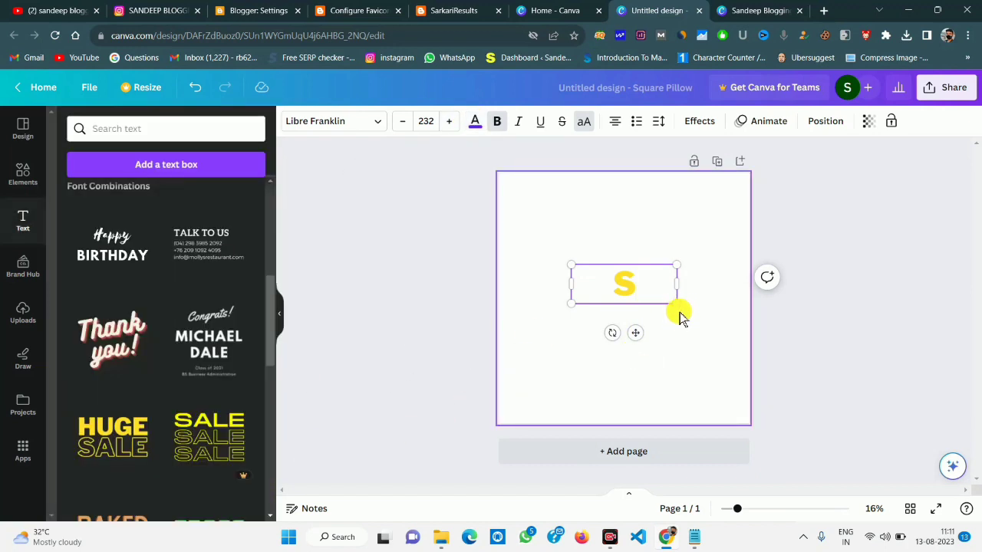
pyautogui.moveTo(677, 305); pyautogui.dragTo(778, 434)
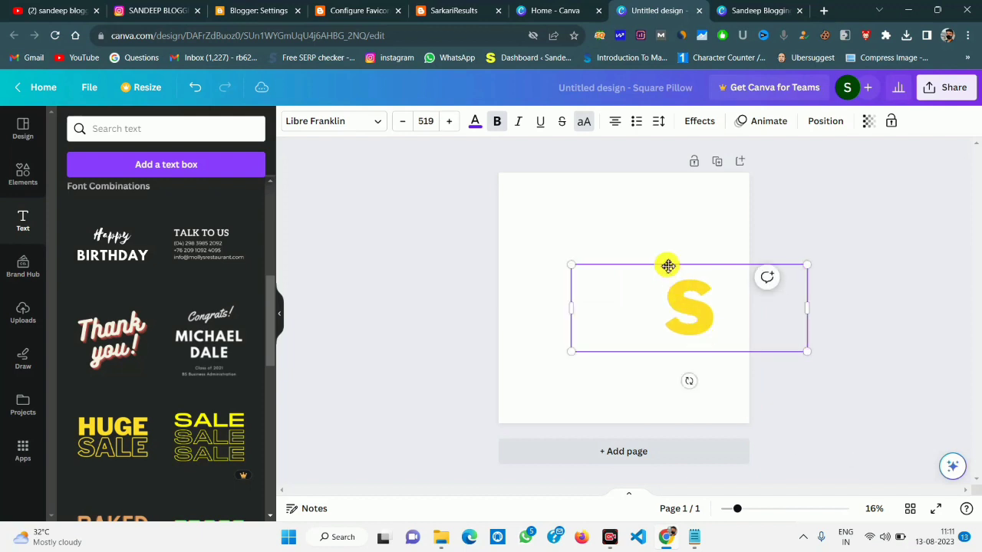
pyautogui.moveTo(666, 265); pyautogui.dragTo(548, 242)
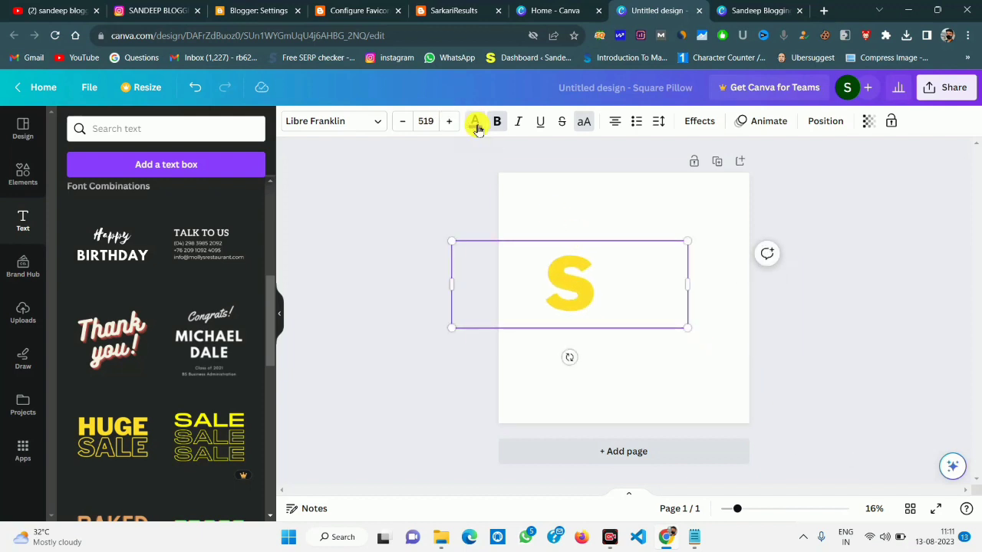
pyautogui.click(475, 123)
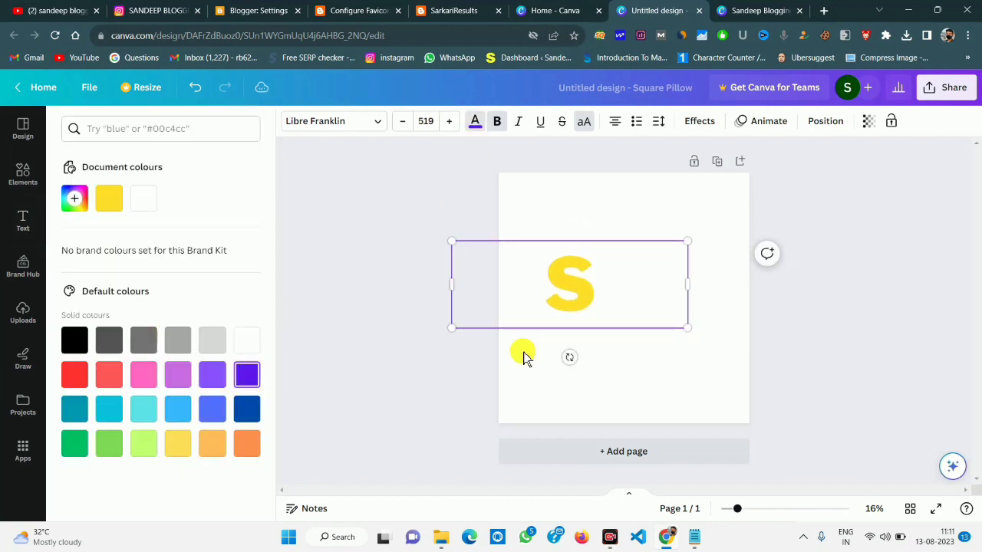
pyautogui.click(584, 319)
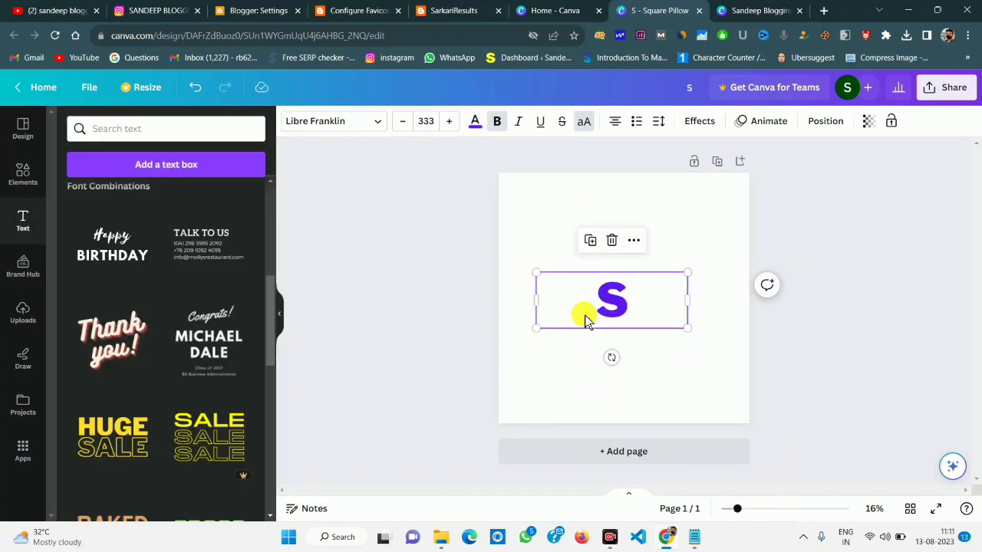
pyautogui.moveTo(531, 272); pyautogui.dragTo(422, 193)
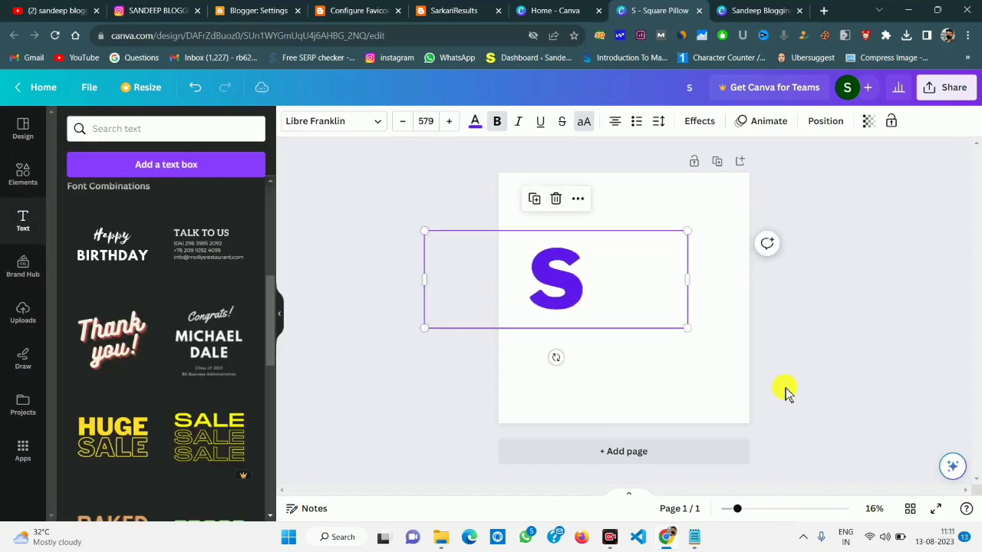
pyautogui.moveTo(690, 329); pyautogui.dragTo(821, 397)
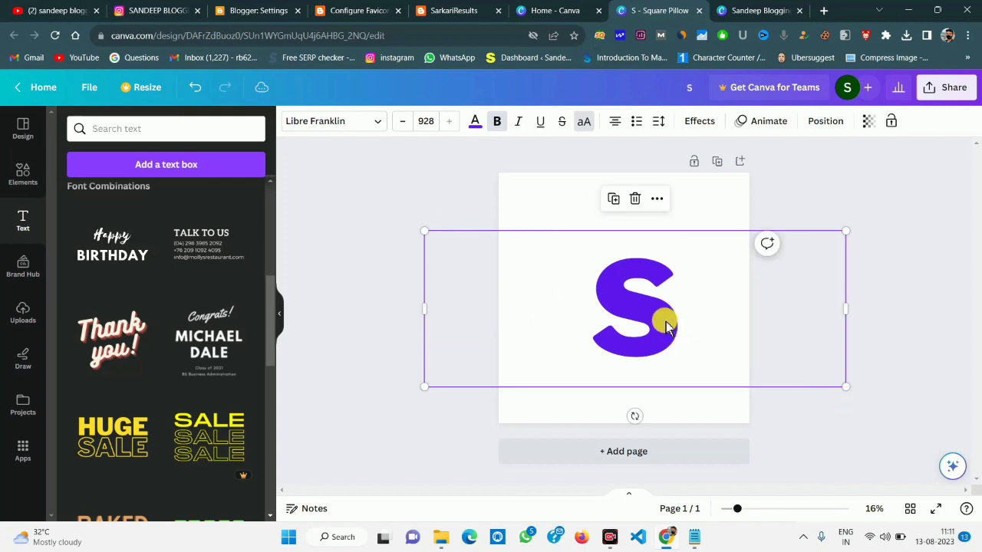
pyautogui.moveTo(662, 322); pyautogui.dragTo(635, 306)
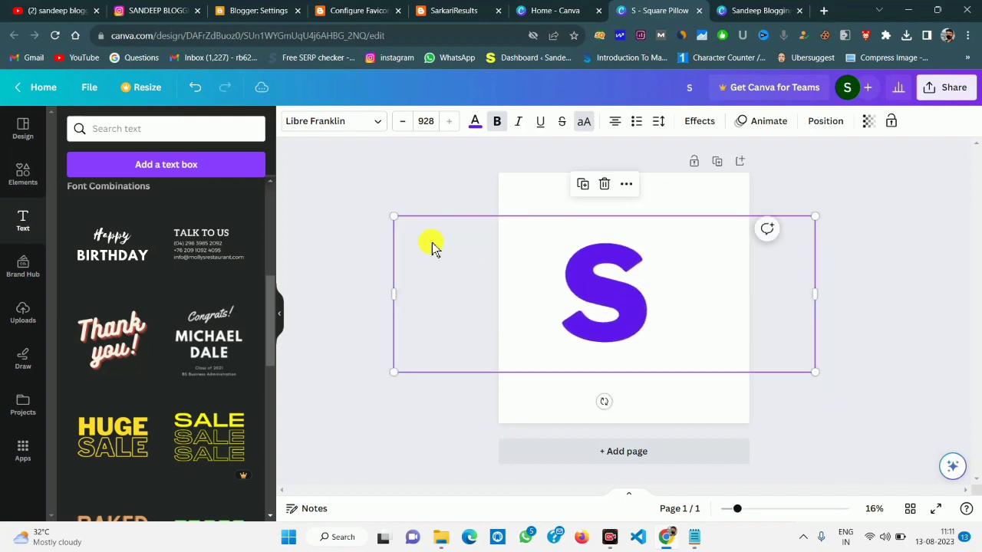
pyautogui.click(364, 169)
# - Download the S square design as a JPG file
pyautogui.click(22, 172)
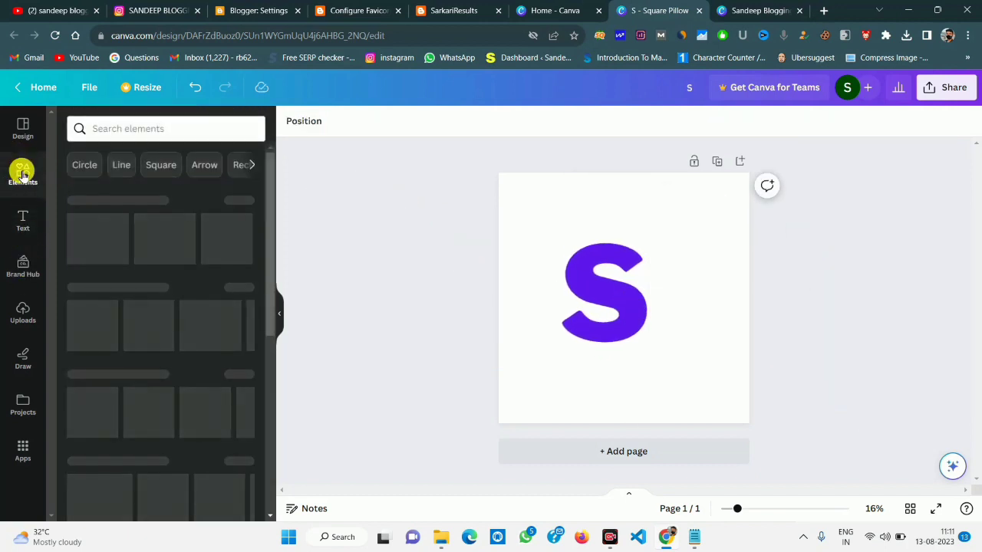
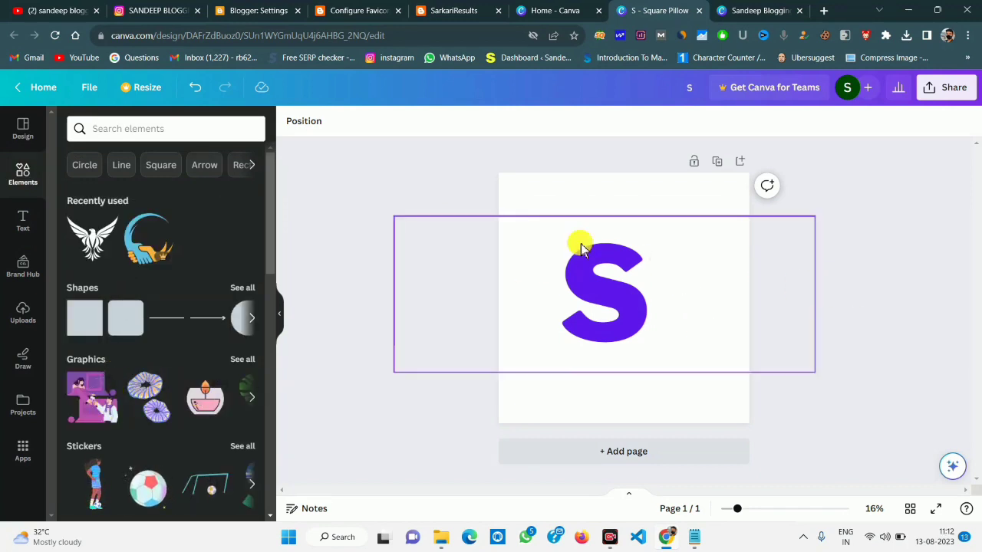
pyautogui.click(947, 89)
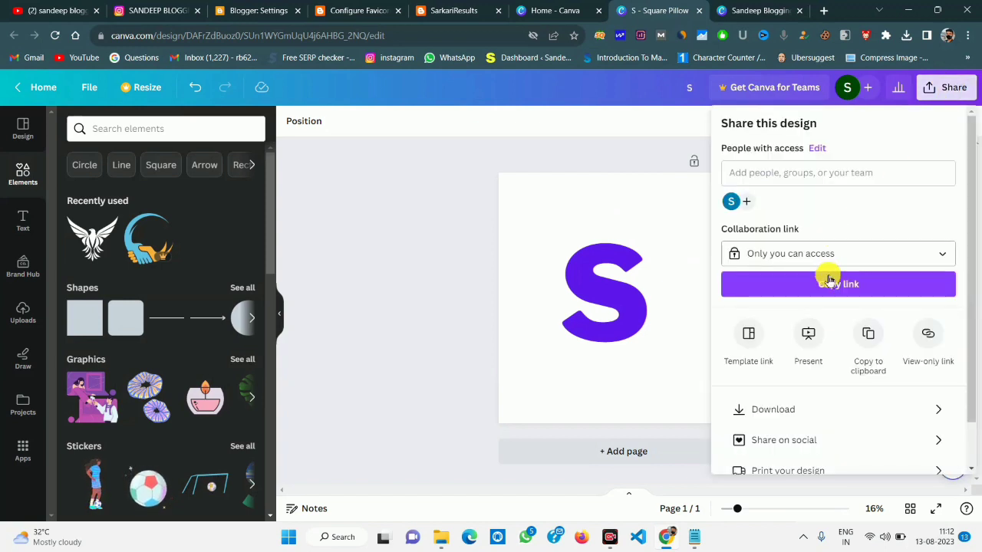
pyautogui.click(811, 404)
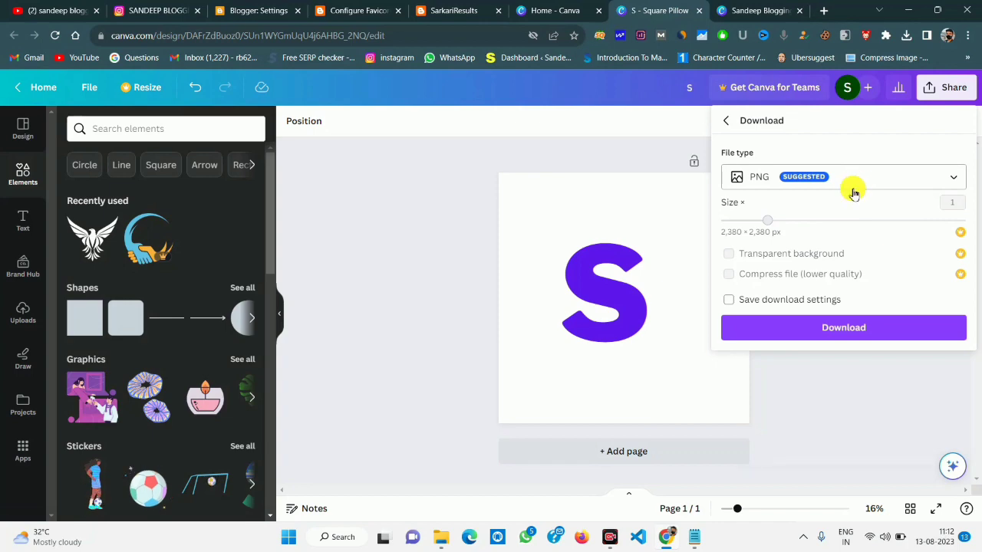
pyautogui.click(851, 180)
pyautogui.click(834, 216)
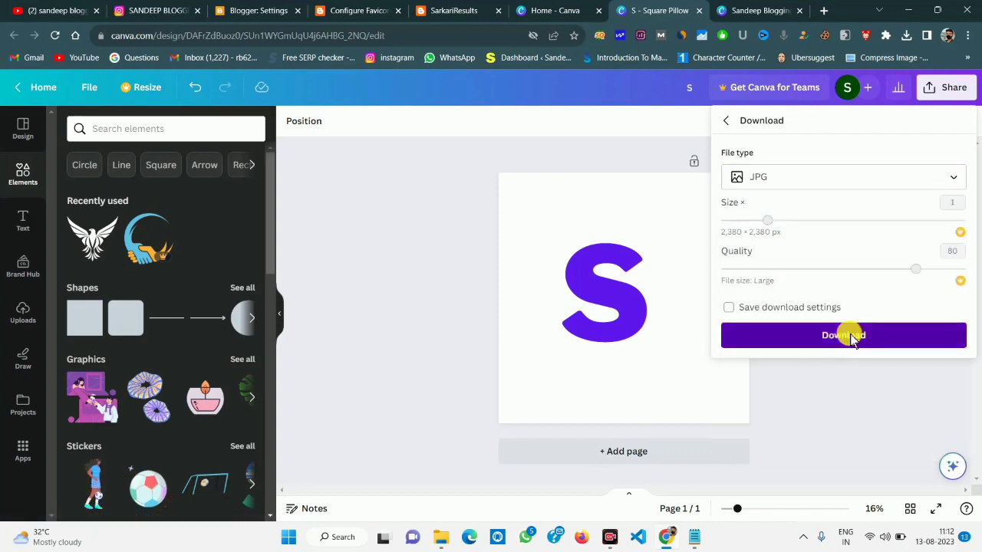
pyautogui.click(843, 336)
# - Switch to Blogger's Configure Favicon page and check the required image shape and file size
pyautogui.click(554, 10)
pyautogui.click(352, 9)
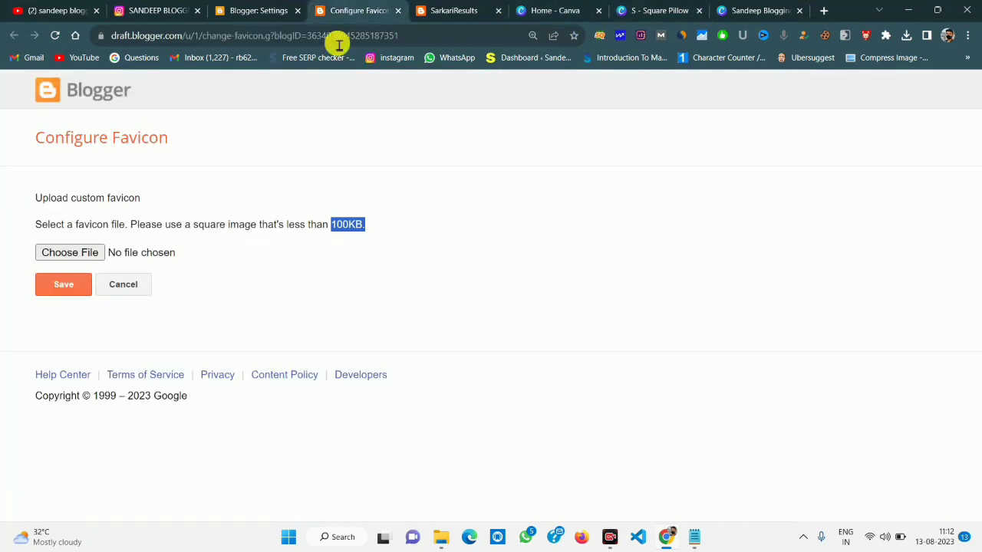
pyautogui.click(213, 226)
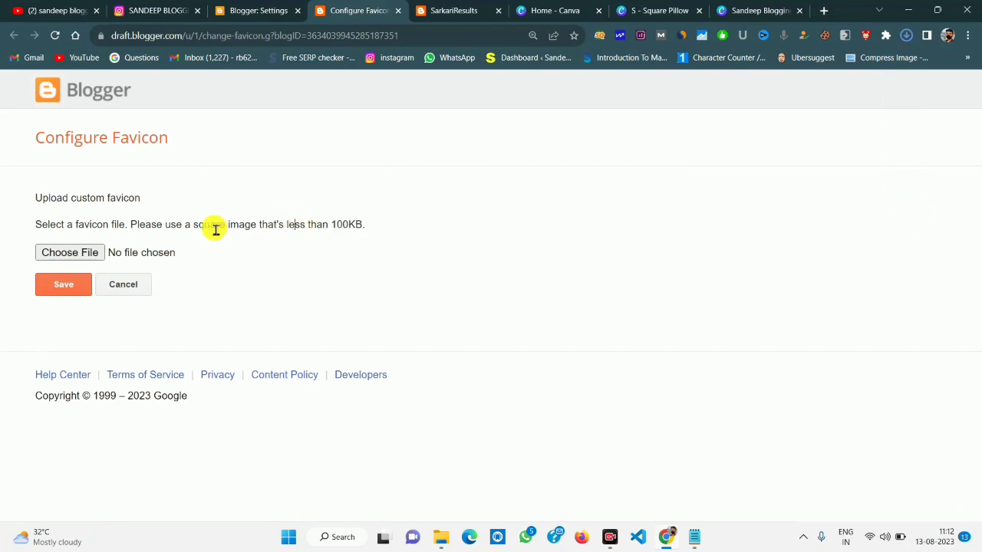
pyautogui.moveTo(198, 224); pyautogui.dragTo(230, 224)
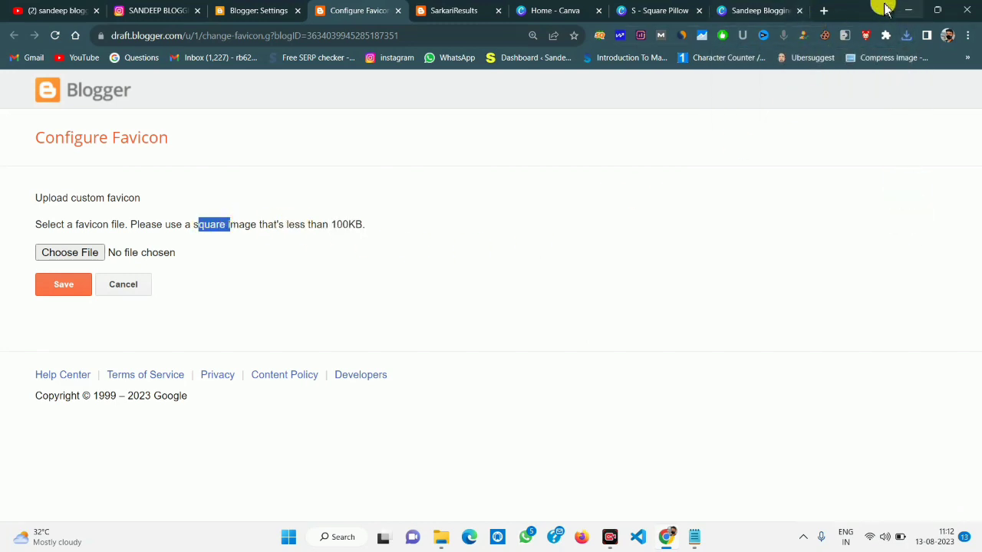
# - Search Google for "reduce image size" in a new browser tab and open the ReduceImages website
pyautogui.click(767, 10)
pyautogui.click(822, 11)
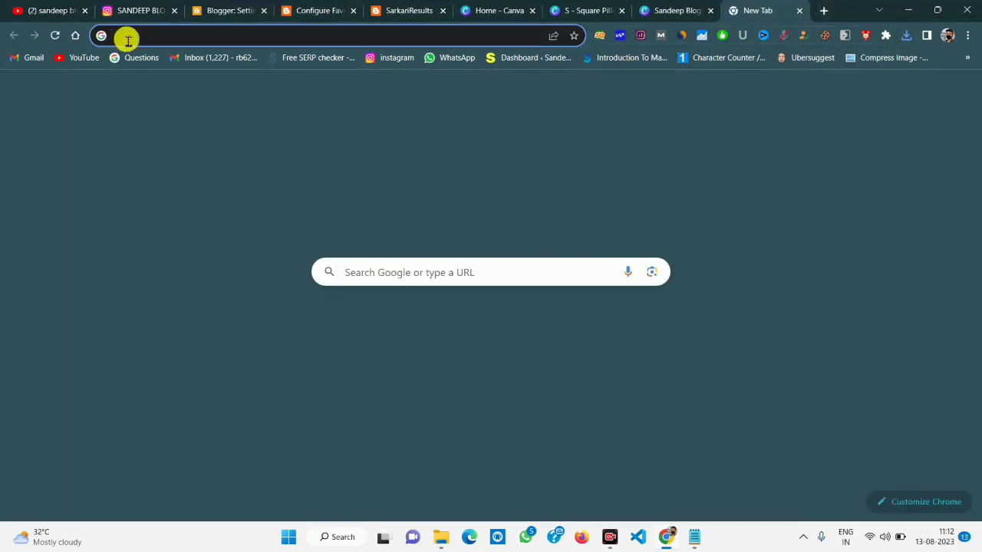
pyautogui.write('re')
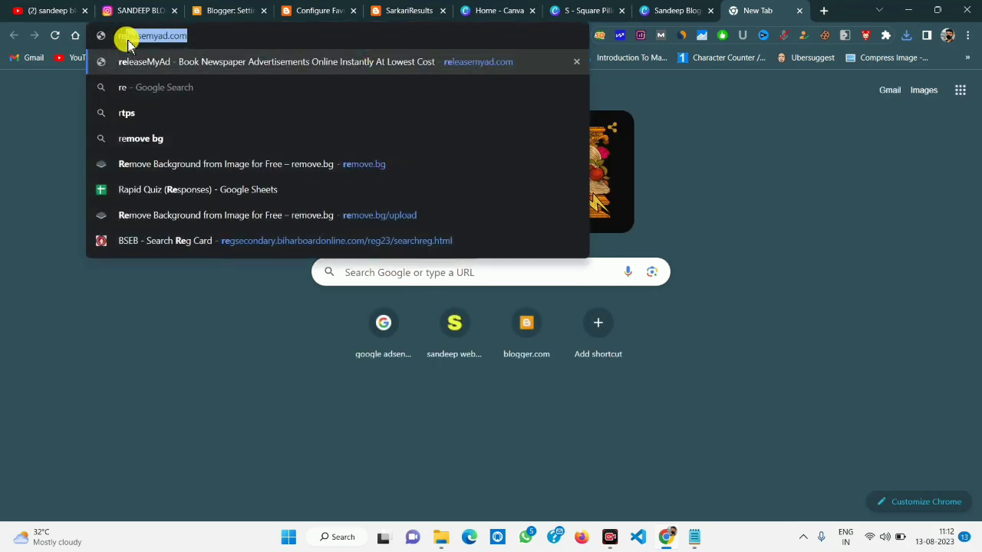
pyautogui.write('duce im')
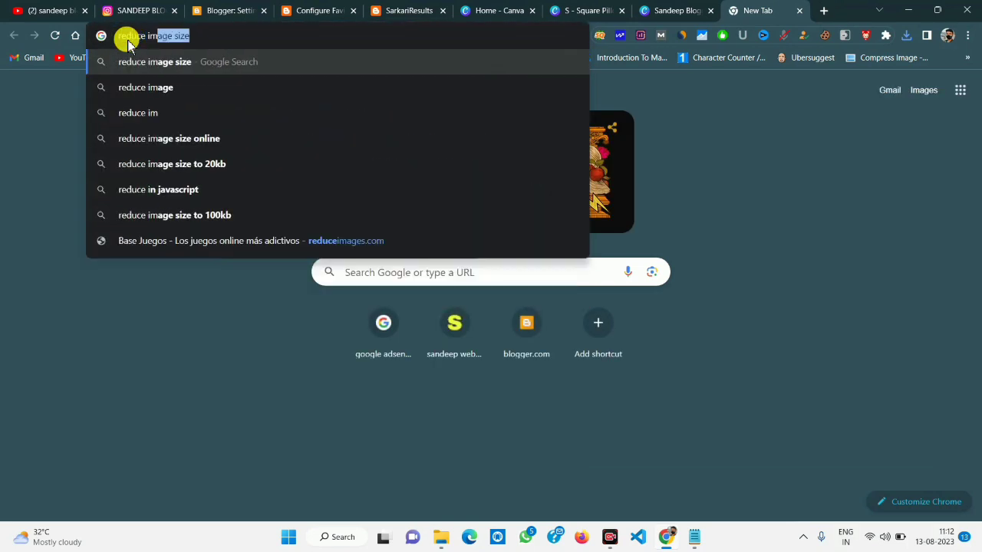
pyautogui.write('age size')
pyautogui.press('Return')
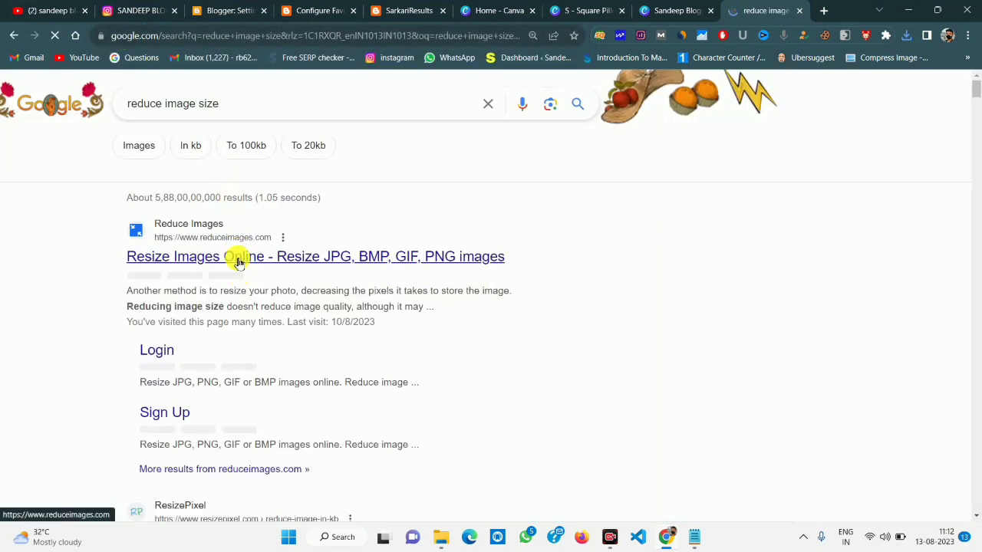
pyautogui.click(246, 261)
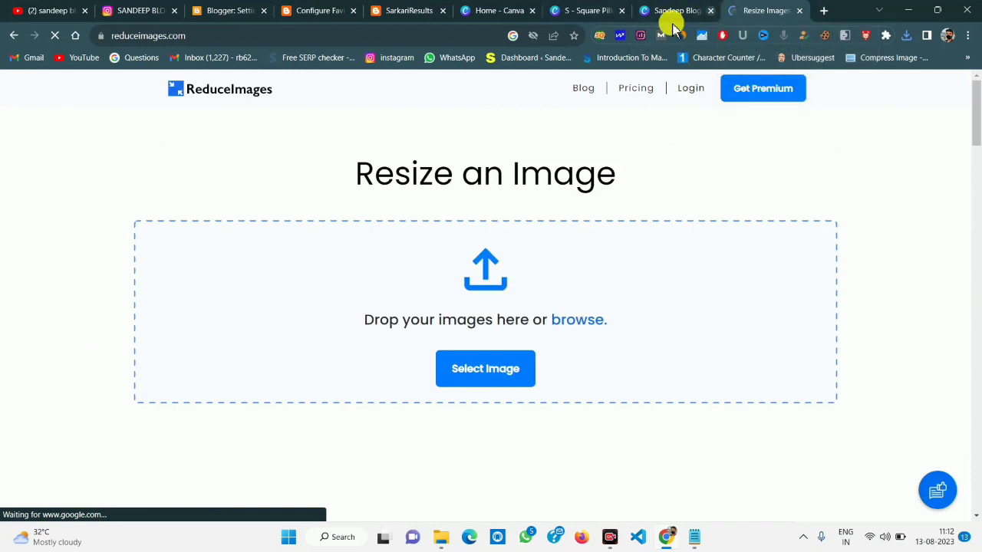
# - Load S.jpg into ReduceImages, resize it to 70 percent width and height as a JPG at 90% quality, and download the result
pyautogui.click(675, 11)
pyautogui.click(757, 10)
pyautogui.click(495, 368)
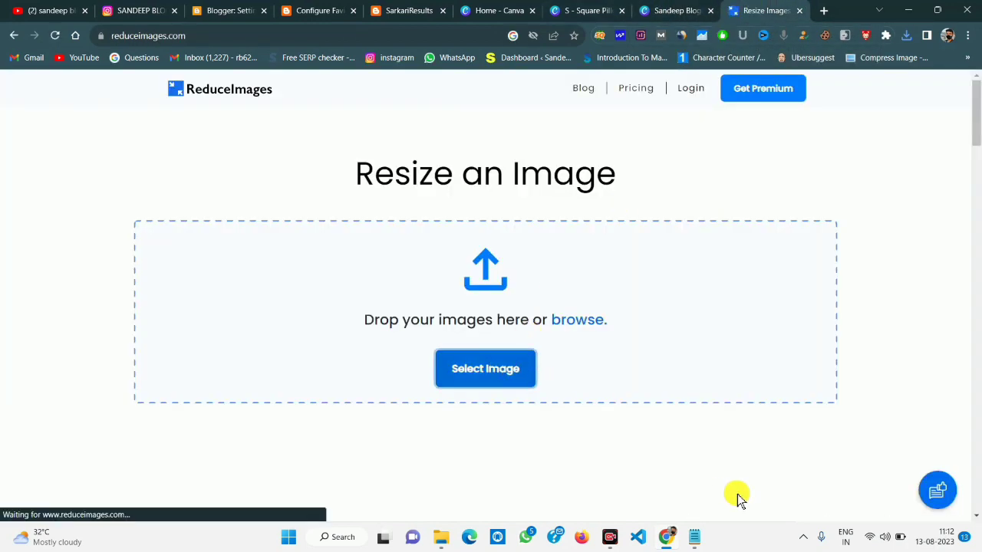
pyautogui.scroll(-5, 499, 405)
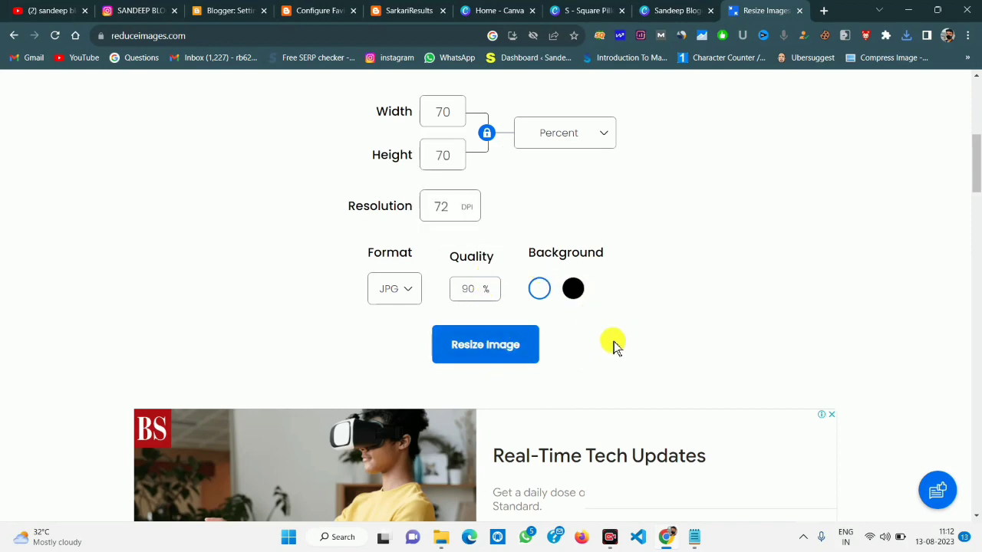
pyautogui.scroll(-6, 615, 345)
pyautogui.scroll(6, 618, 351)
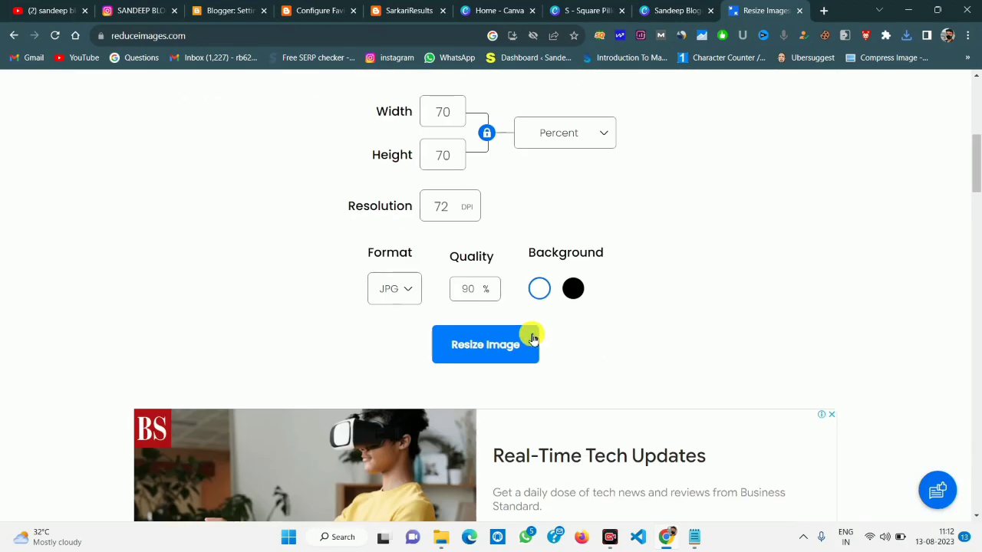
pyautogui.click(493, 338)
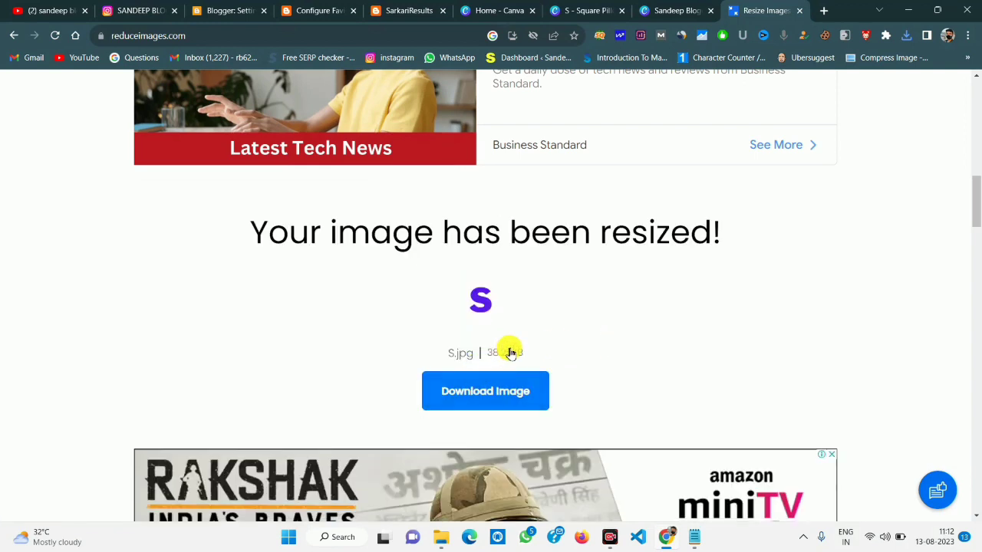
pyautogui.click(490, 395)
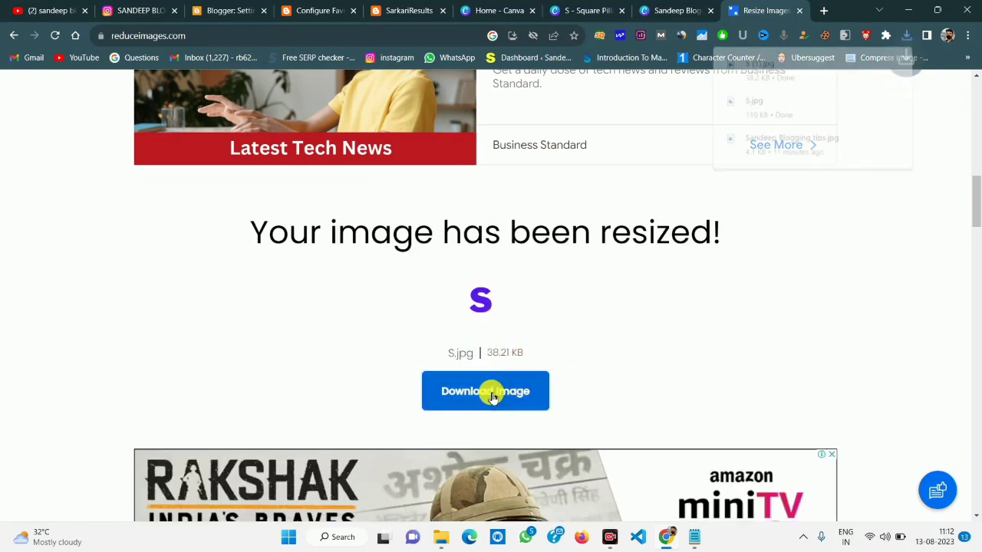
# - Return to Blogger's Configure Favicon page, choose S (1).jpg from Downloads as the custom favicon and save it
pyautogui.click(222, 10)
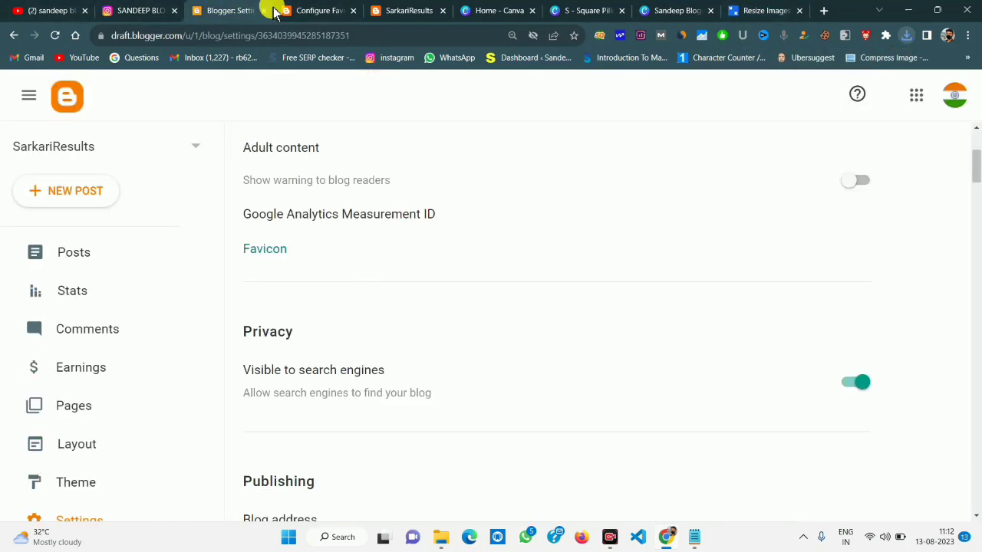
pyautogui.click(316, 9)
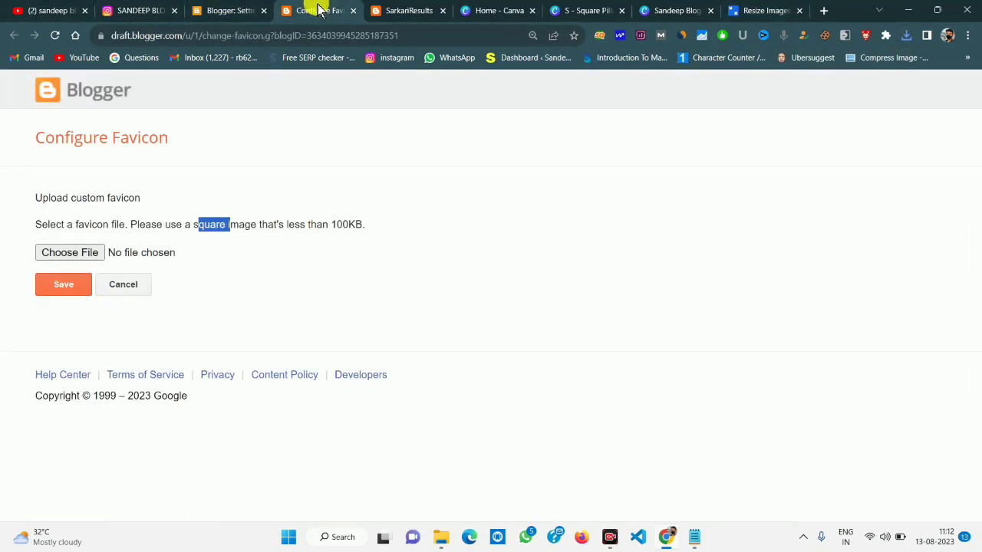
pyautogui.click(79, 255)
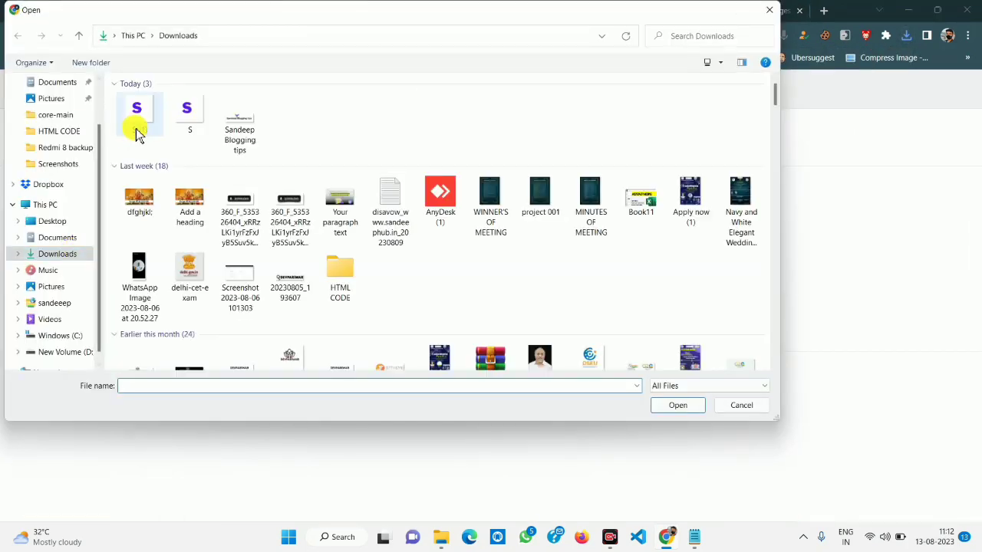
pyautogui.click(138, 129)
pyautogui.click(663, 408)
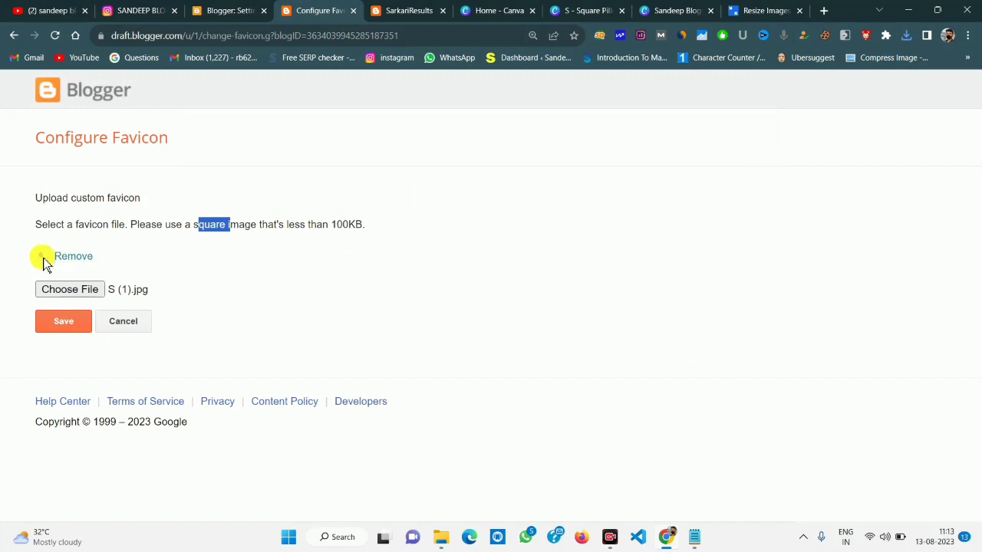
pyautogui.click(62, 322)
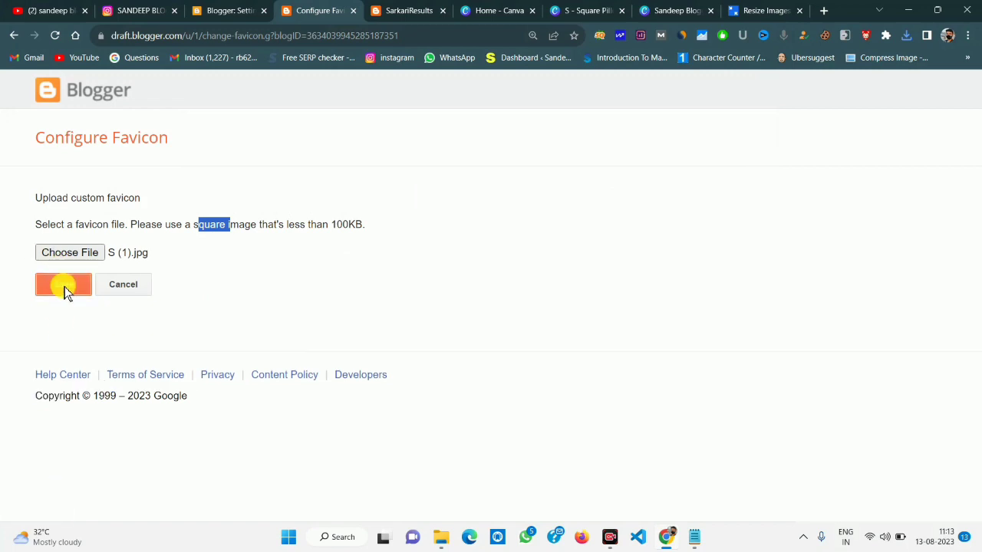
pyautogui.click(64, 288)
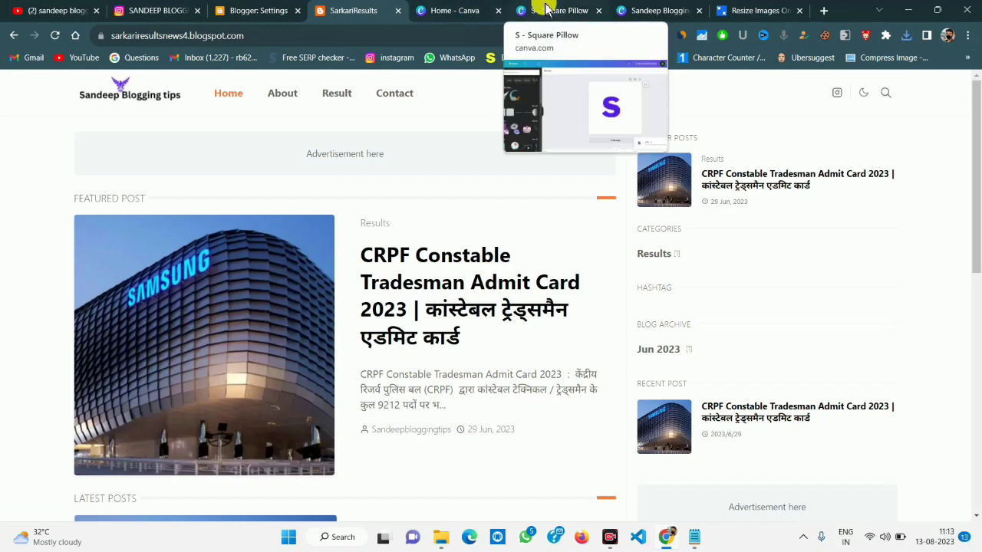
# - Reload the live SarkariResults blog and check its favicon and home page content
pyautogui.click(55, 36)
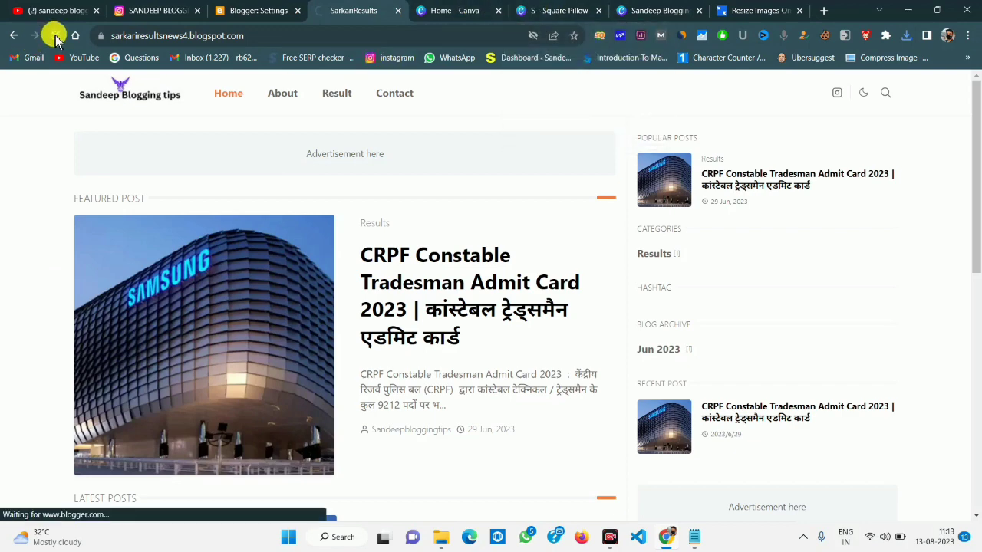
pyautogui.click(258, 10)
pyautogui.click(338, 10)
pyautogui.scroll(-10, 412, 348)
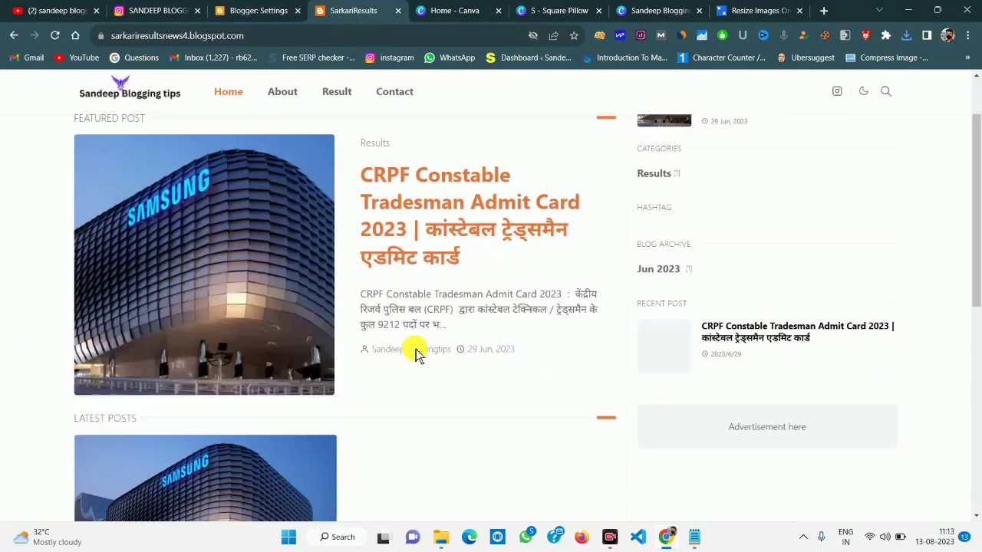
pyautogui.scroll(10, 412, 346)
# - Open the Blogger layout, turn off visibility of the #Advertisement gadget in the Before Blog section and save the gadget
pyautogui.click(230, 10)
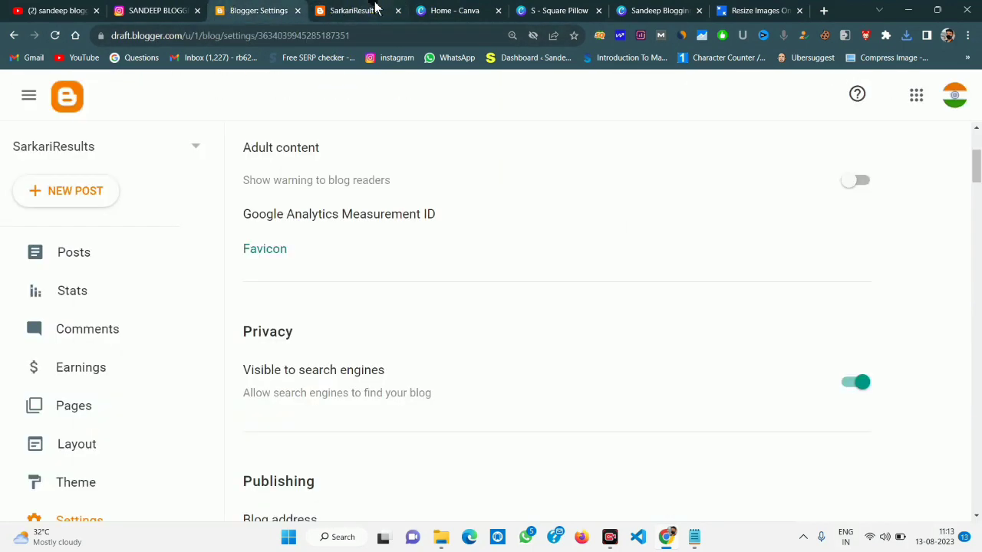
pyautogui.click(368, 10)
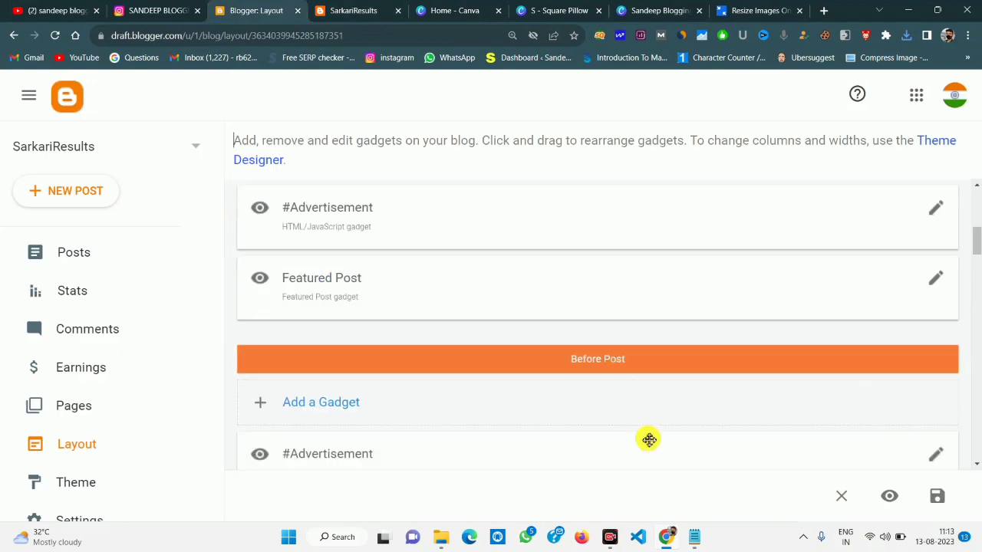
pyautogui.scroll(-2, 649, 441)
pyautogui.scroll(5, 613, 415)
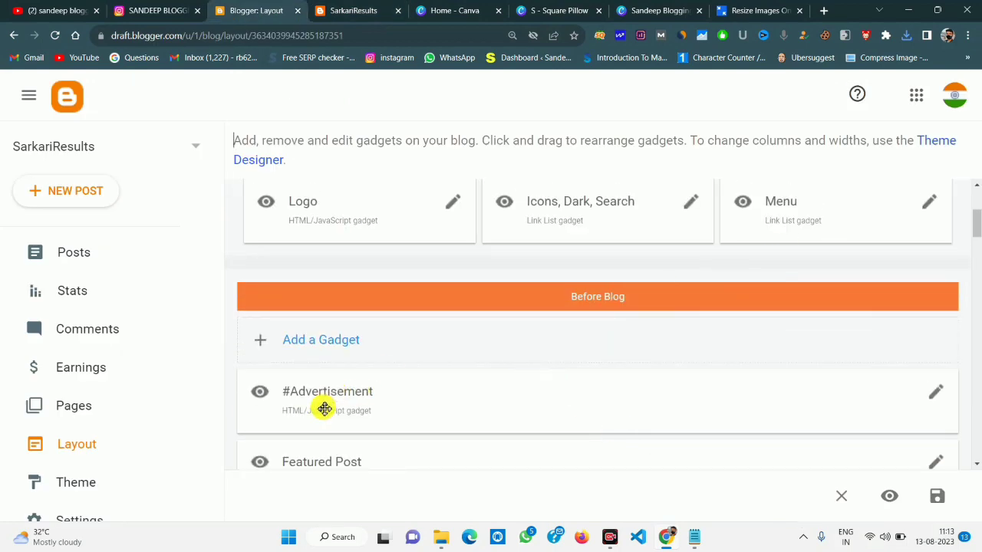
pyautogui.moveTo(977, 232); pyautogui.dragTo(977, 235)
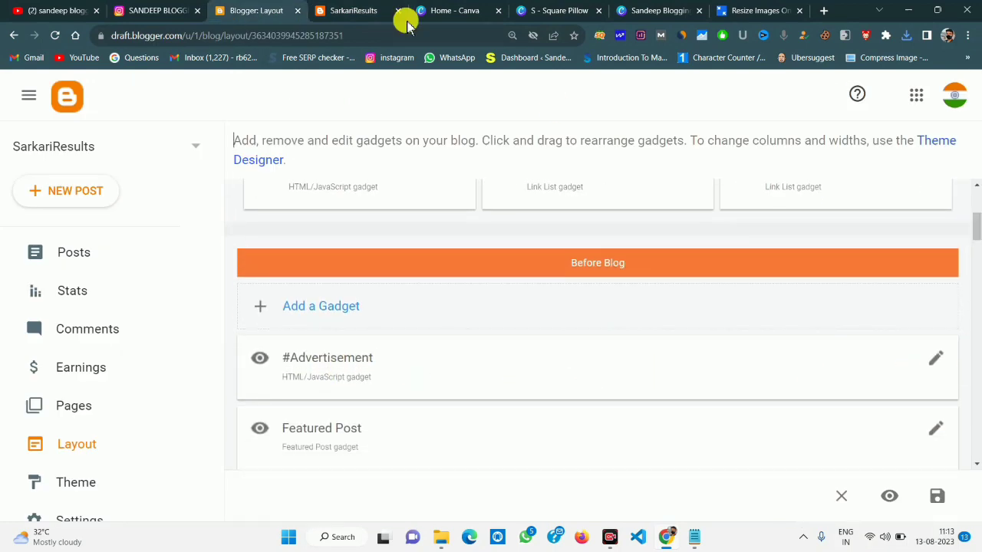
pyautogui.click(361, 10)
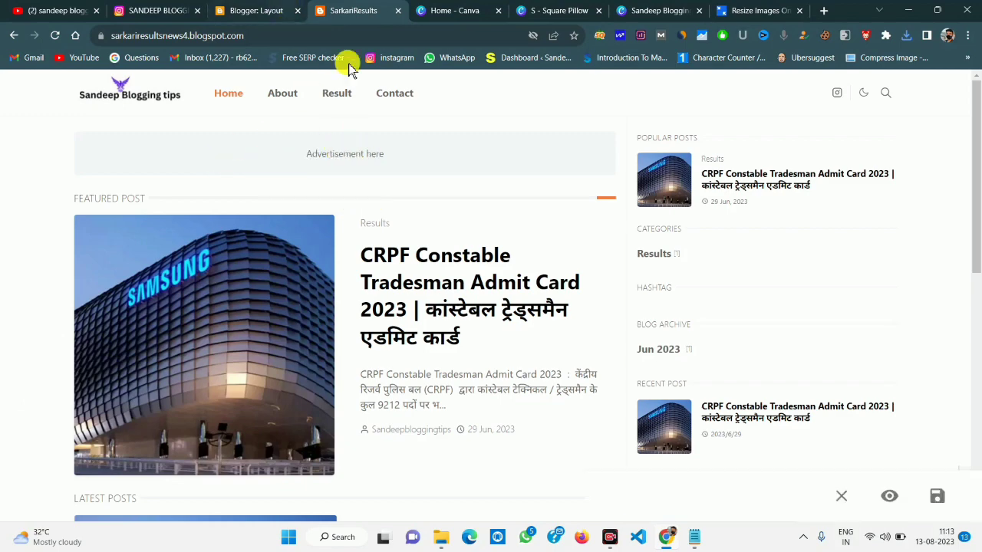
pyautogui.hotkey('ctrl', 'shift', 'Tab')
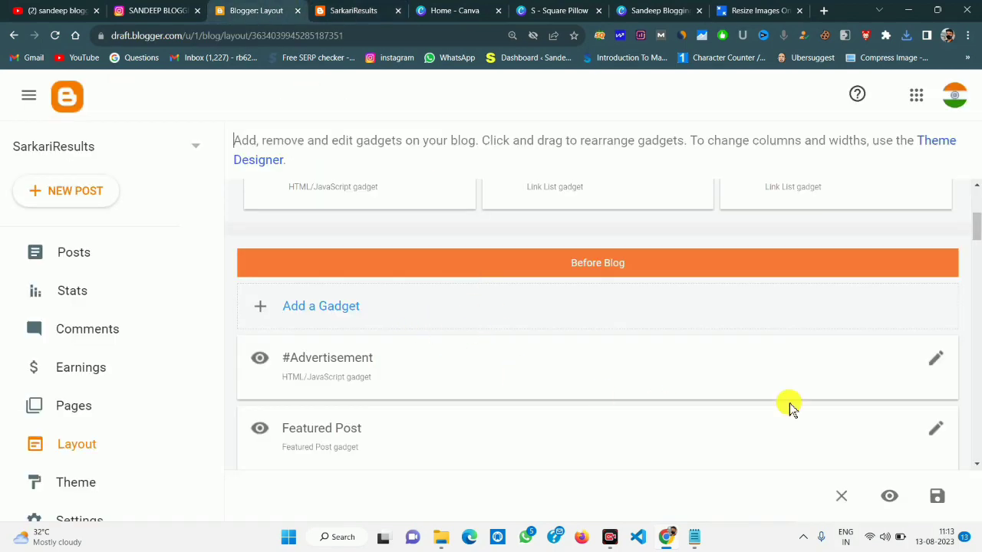
pyautogui.click(934, 358)
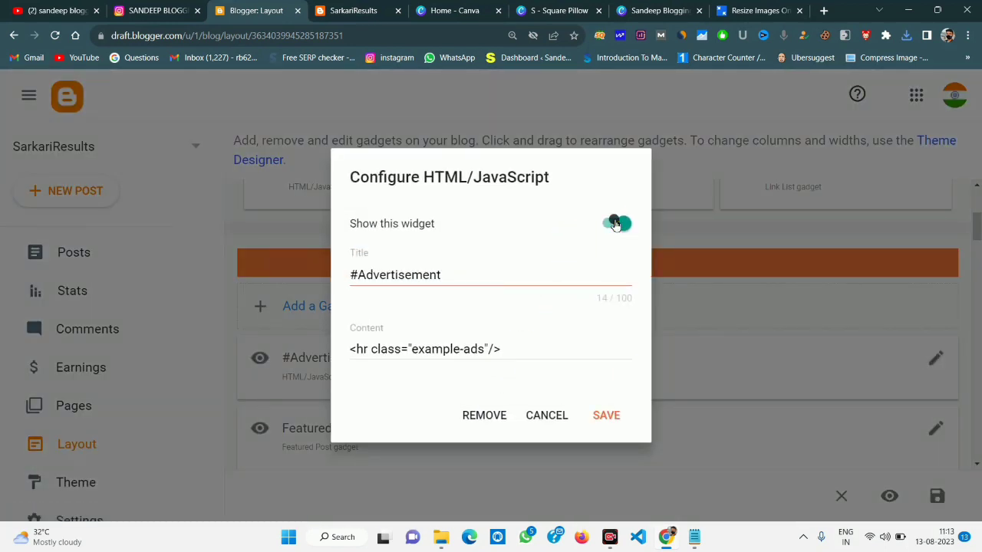
pyautogui.click(614, 224)
pyautogui.click(611, 414)
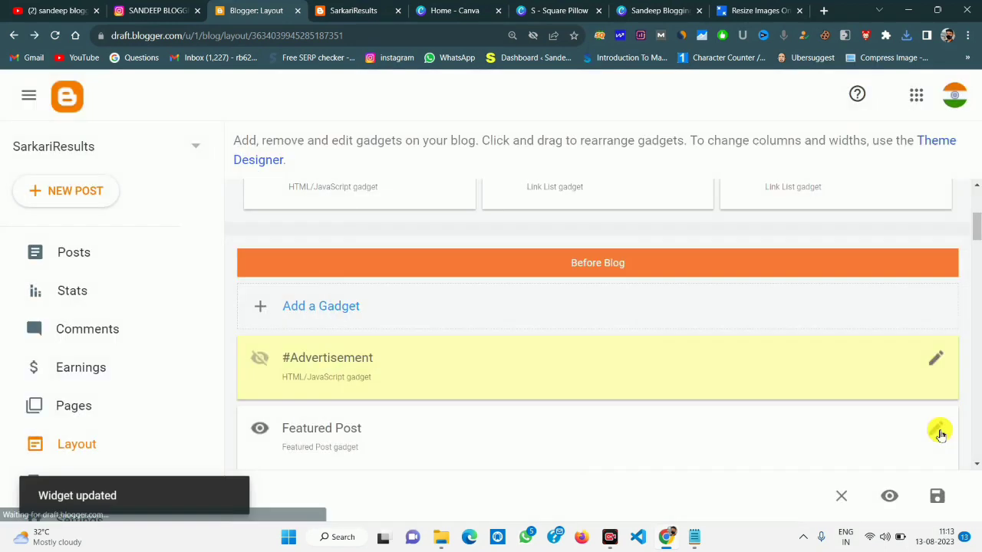
pyautogui.moveTo(975, 230); pyautogui.dragTo(975, 257)
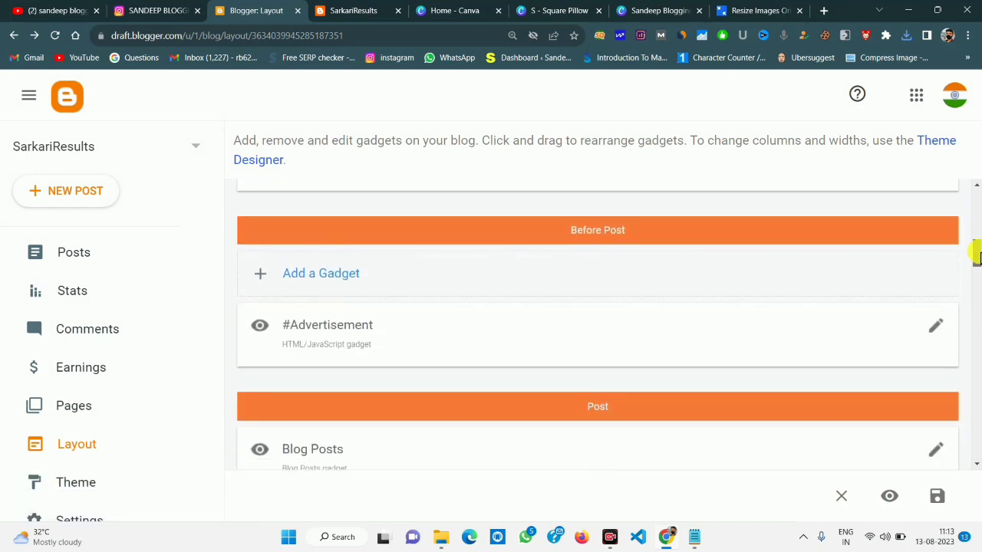
# - Turn off visibility of the #Advertisement gadget in the Before Post section and save the gadget
pyautogui.click(935, 335)
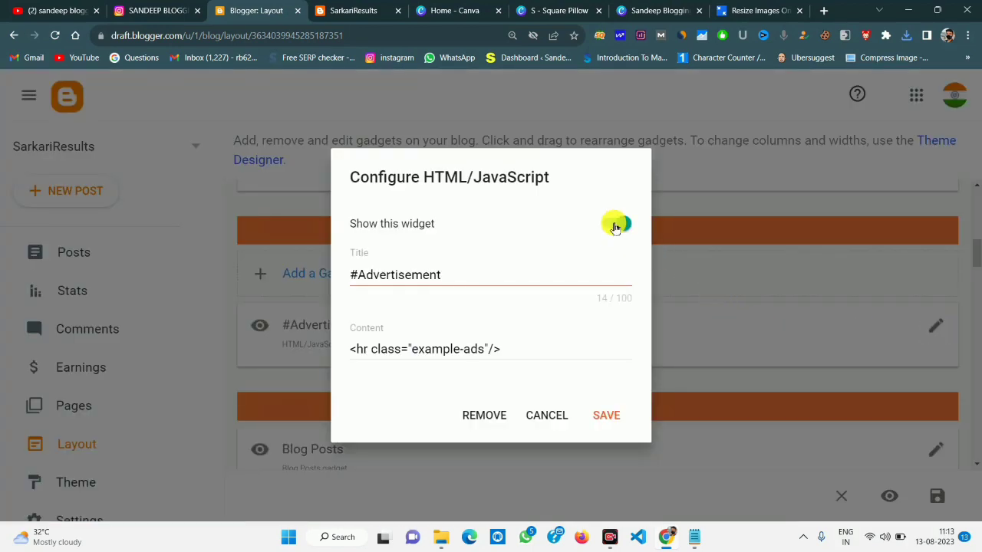
pyautogui.click(614, 225)
pyautogui.click(606, 415)
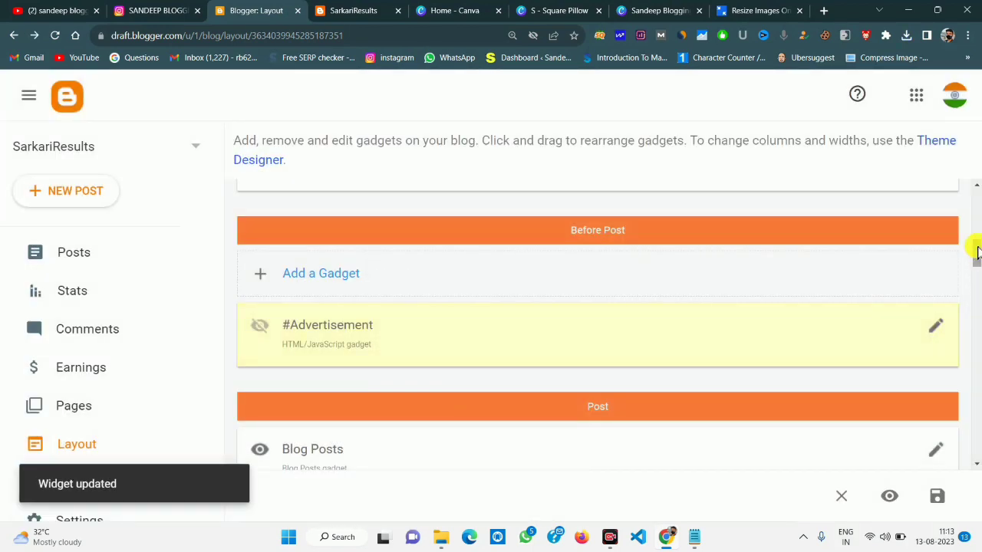
# - Turn off visibility of the two #Advertisement gadgets above #You may also like, saving each one
pyautogui.moveTo(977, 253); pyautogui.dragTo(976, 293)
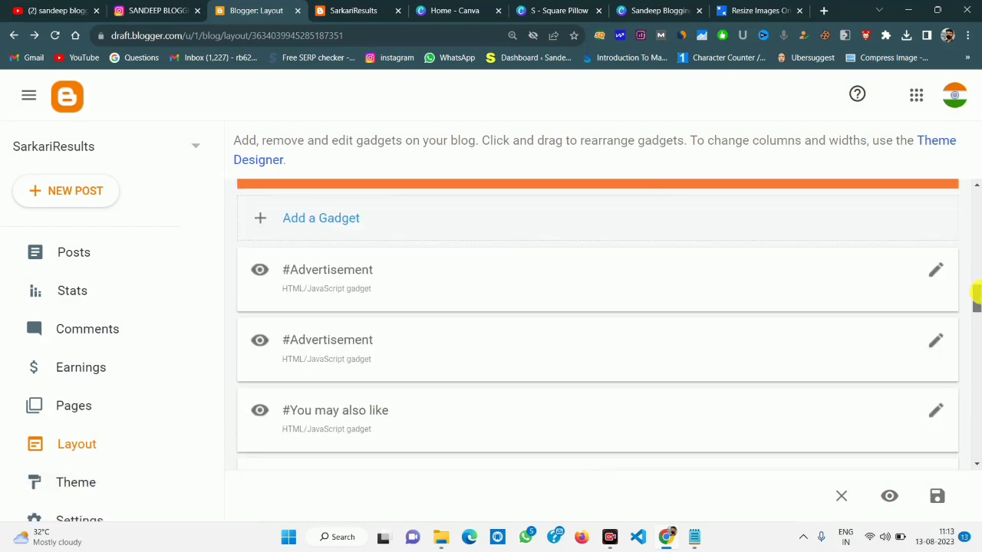
pyautogui.click(937, 271)
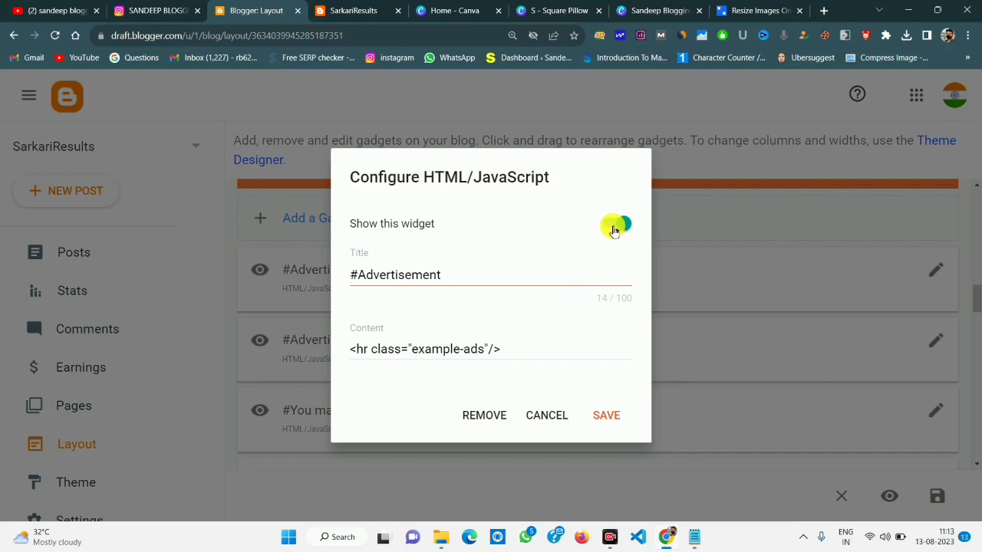
pyautogui.click(613, 228)
pyautogui.click(607, 415)
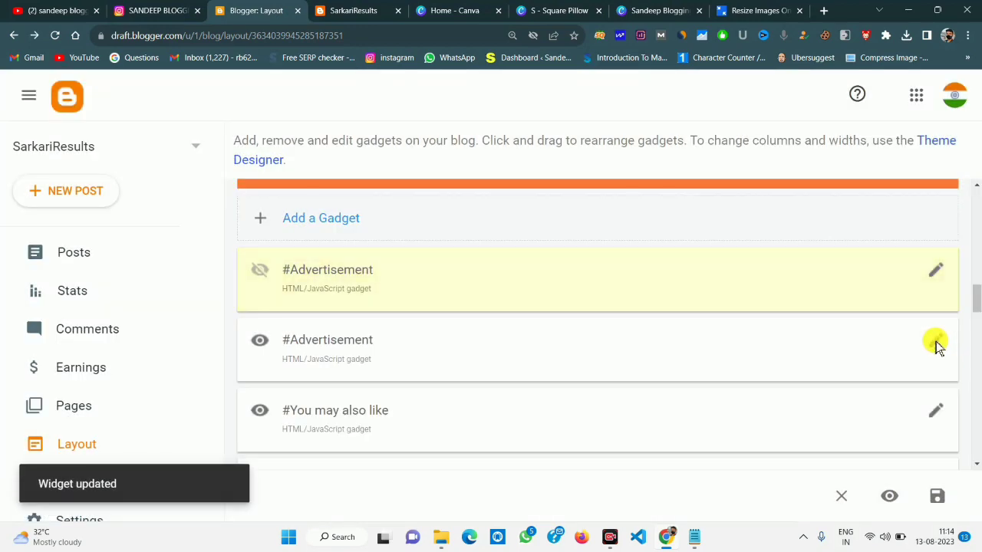
pyautogui.click(935, 341)
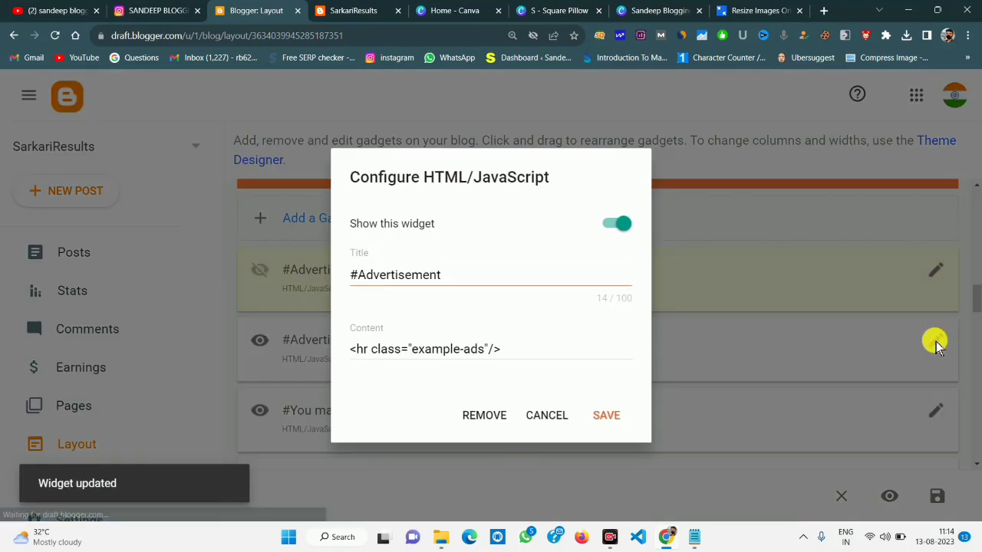
pyautogui.click(616, 223)
pyautogui.click(614, 417)
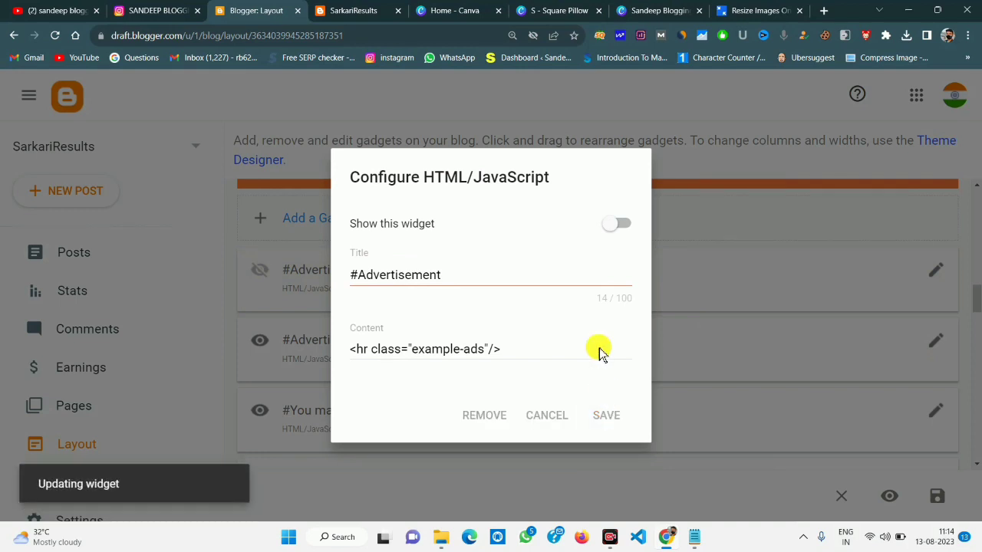
# - Hide the #Advertisement gadget directly below #You may also like and save the gadget
pyautogui.scroll(-2, 976, 300)
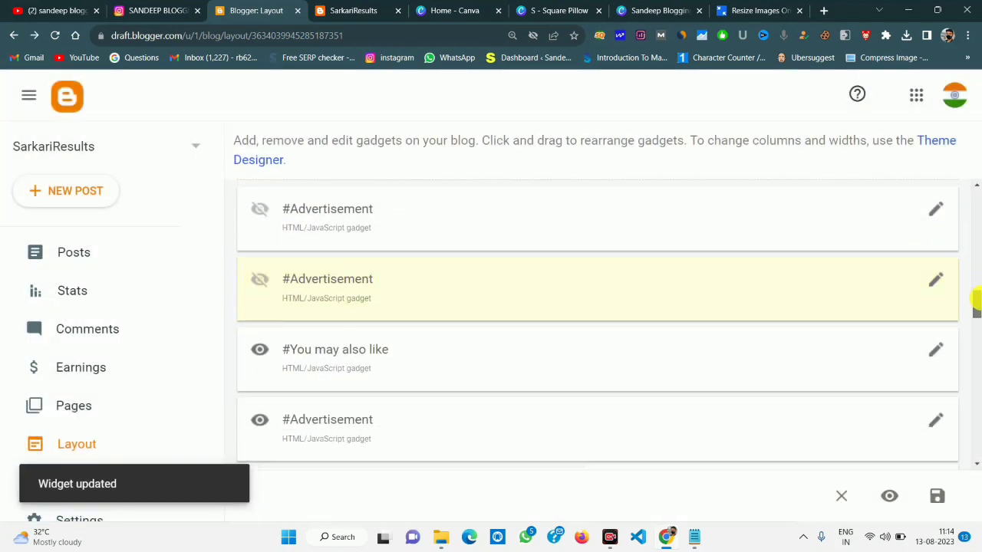
pyautogui.click(935, 339)
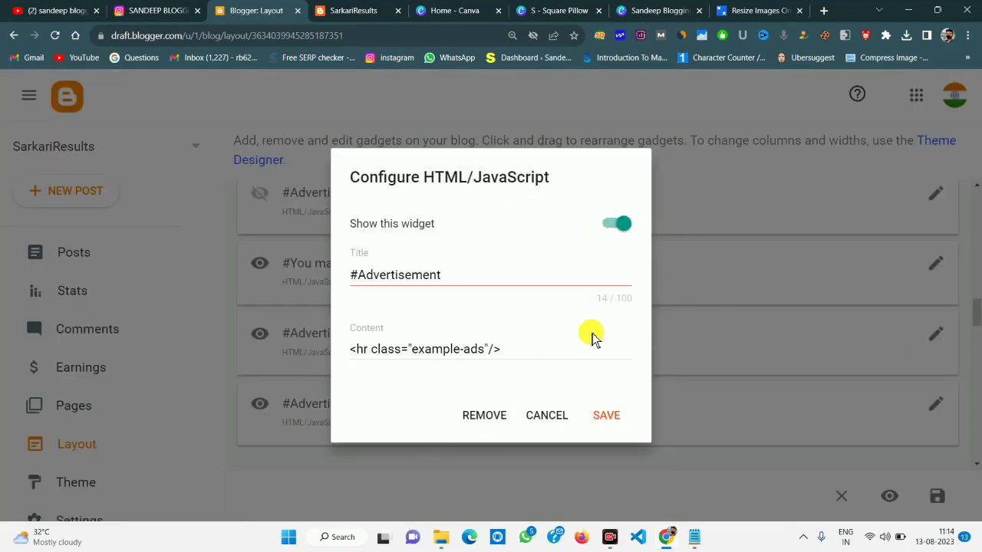
pyautogui.click(616, 224)
pyautogui.click(617, 412)
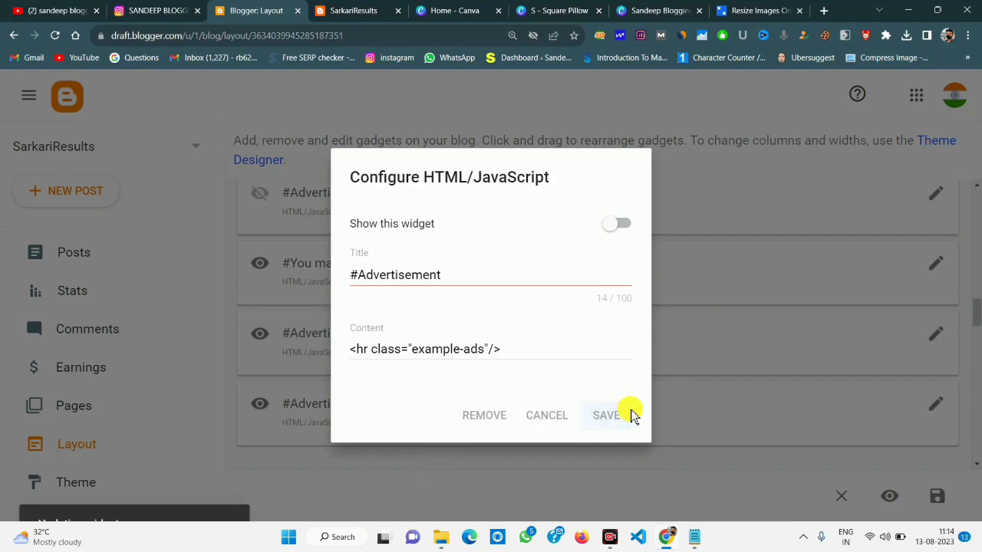
# - Look through the whole layout, from the footer and JetTheme Settings gadgets to the Header, Before Blog and Before Post sections
pyautogui.scroll(-5, 624, 419)
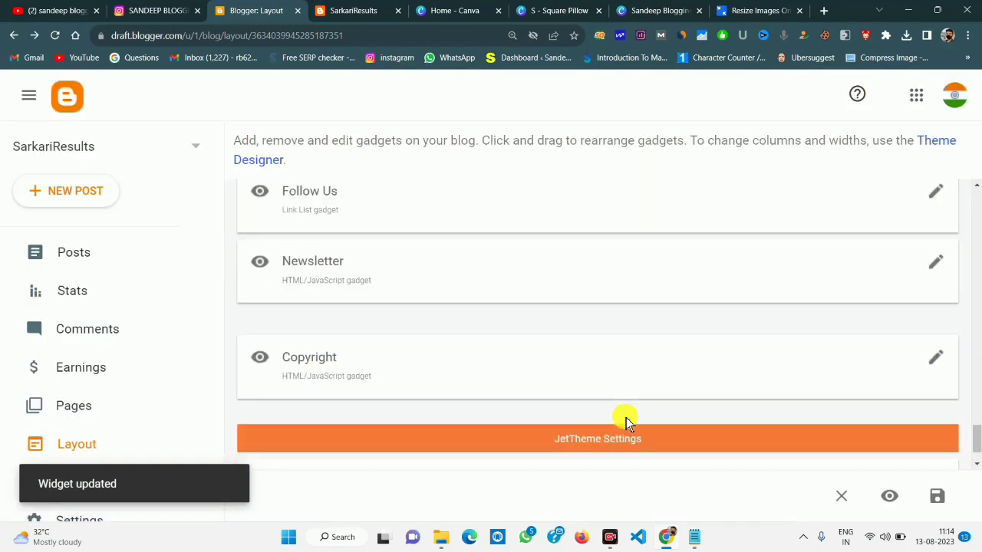
pyautogui.scroll(3, 419, 294)
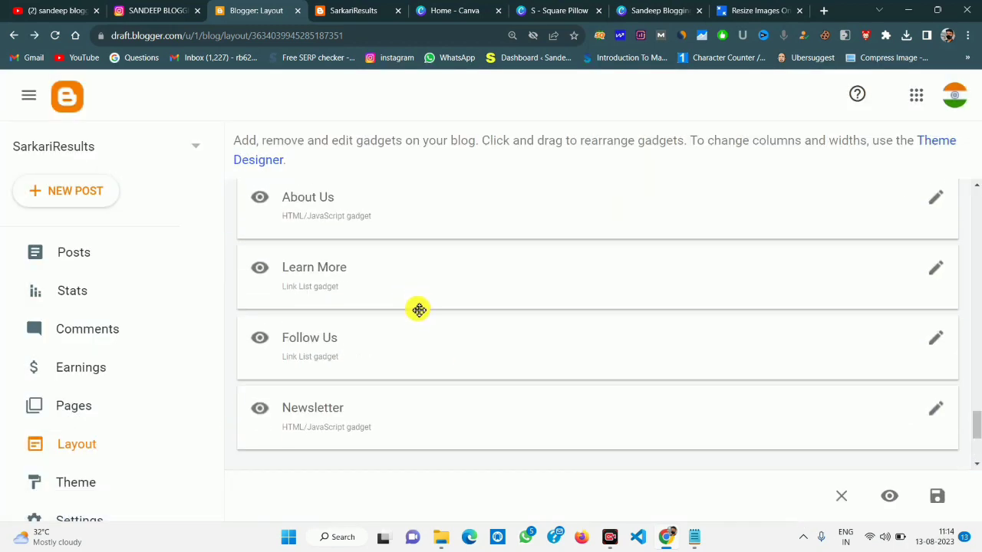
pyautogui.scroll(3, 419, 309)
pyautogui.scroll(-5, 346, 280)
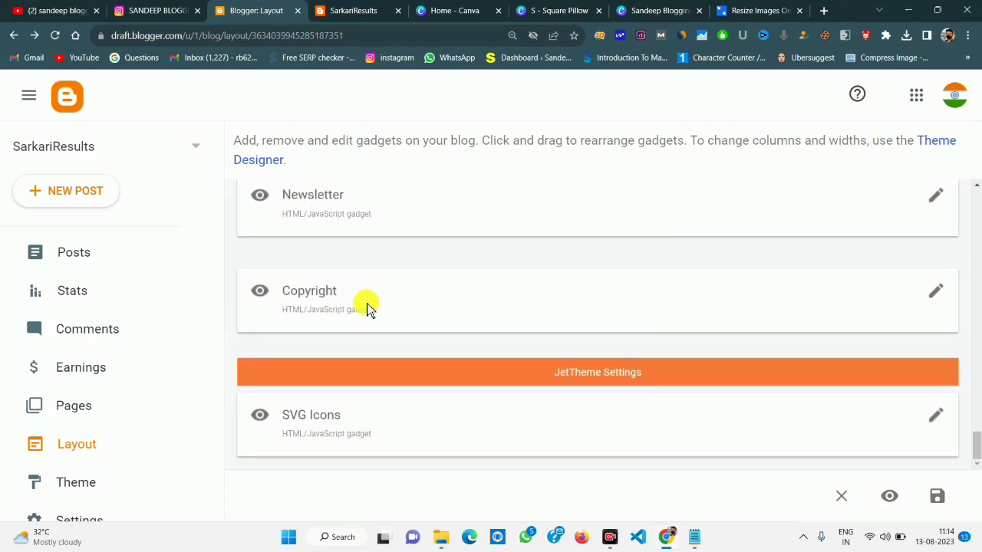
pyautogui.scroll(10, 371, 357)
pyautogui.scroll(5, 372, 359)
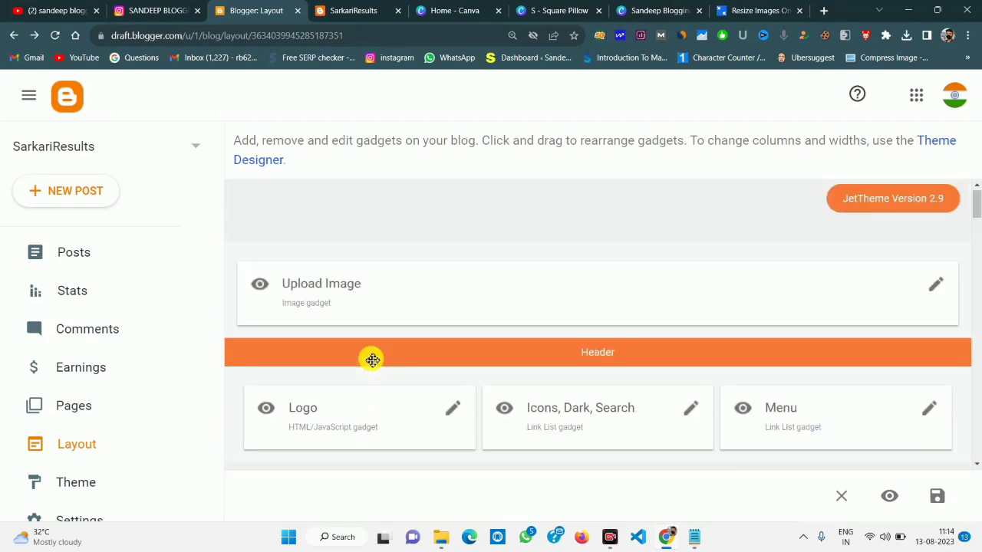
pyautogui.scroll(-3, 372, 362)
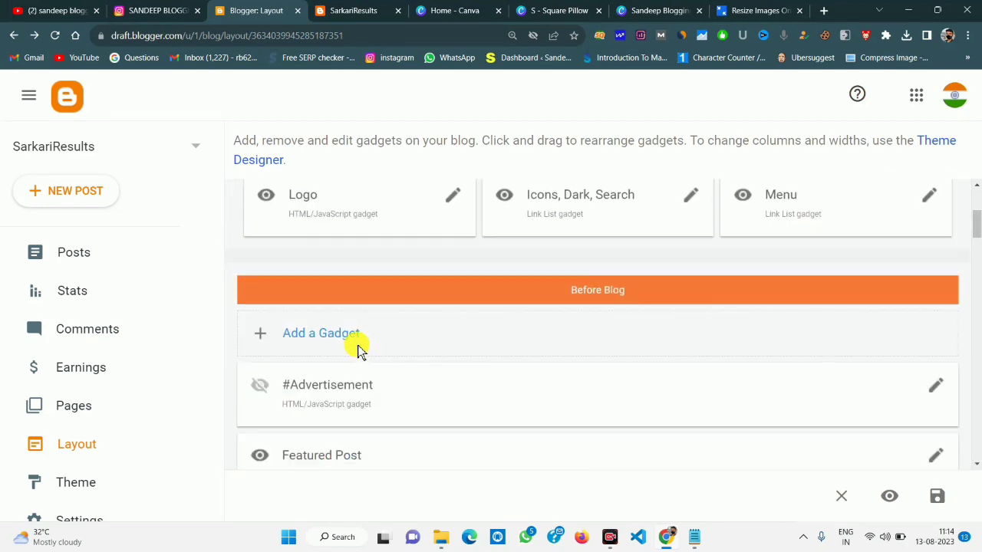
pyautogui.scroll(-3, 361, 348)
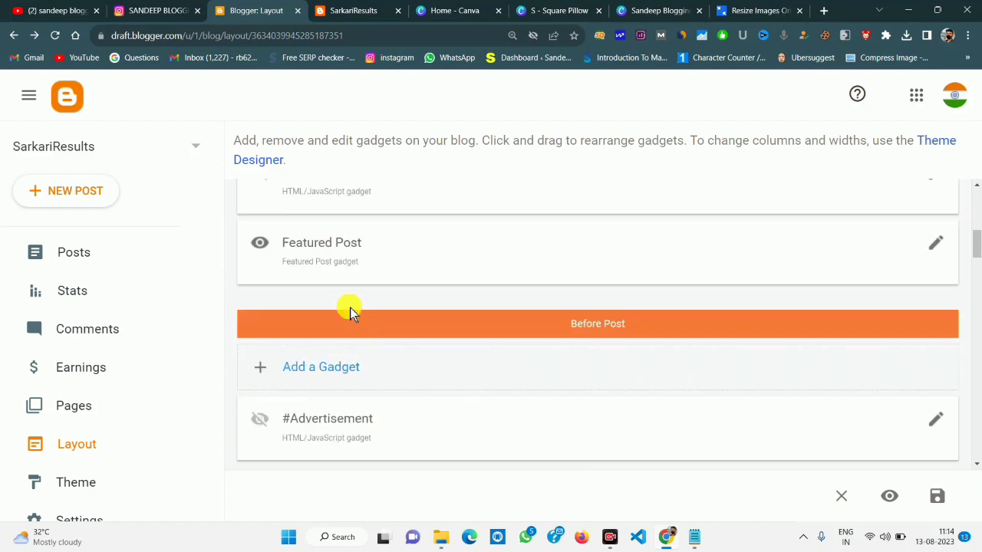
# - Reload the live SarkariResults blog and check the Hashtag and Blog Archive sections of its sidebar
pyautogui.click(335, 10)
pyautogui.click(59, 37)
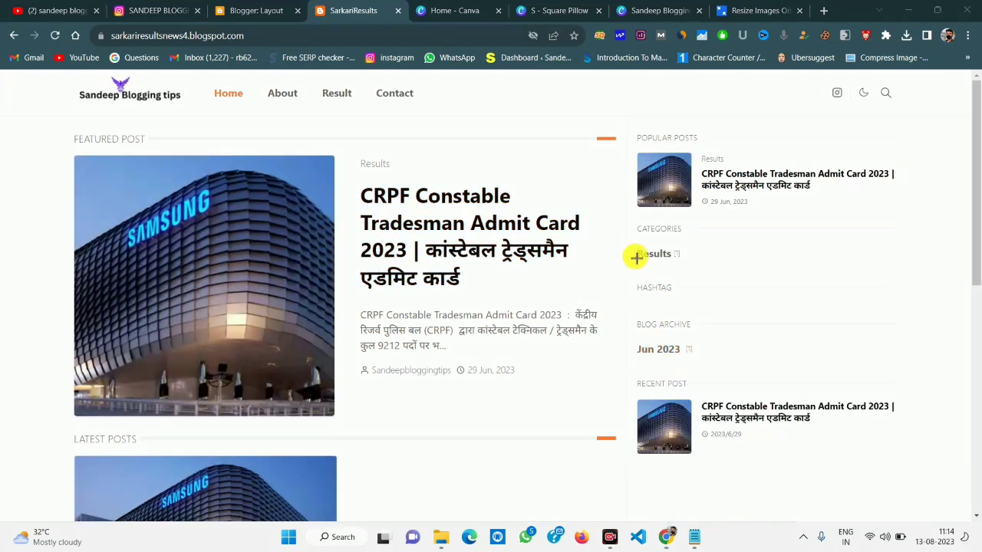
pyautogui.moveTo(700, 305); pyautogui.dragTo(719, 304)
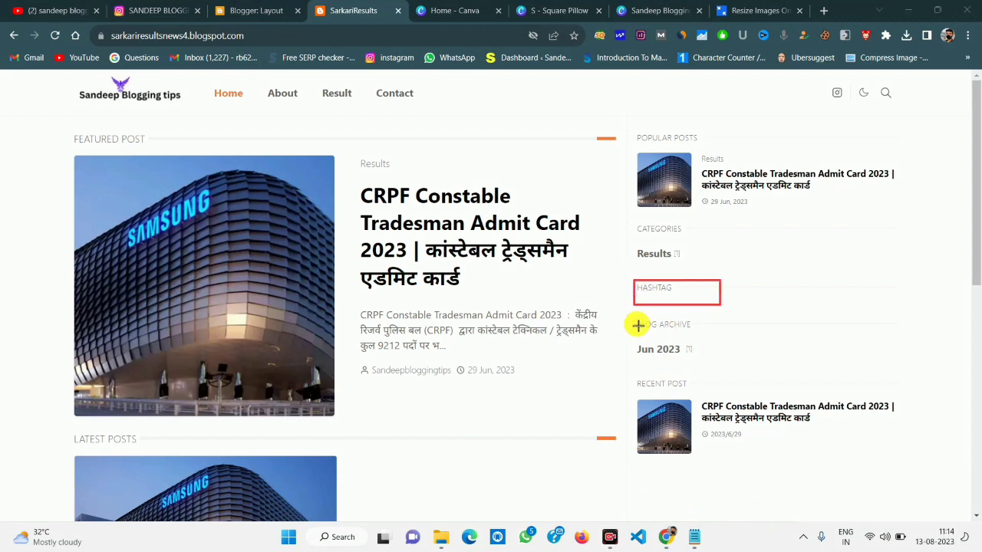
pyautogui.moveTo(632, 313)
pyautogui.mouseDown()
pyautogui.moveTo(685, 333)
pyautogui.moveTo(724, 330)
pyautogui.mouseUp()
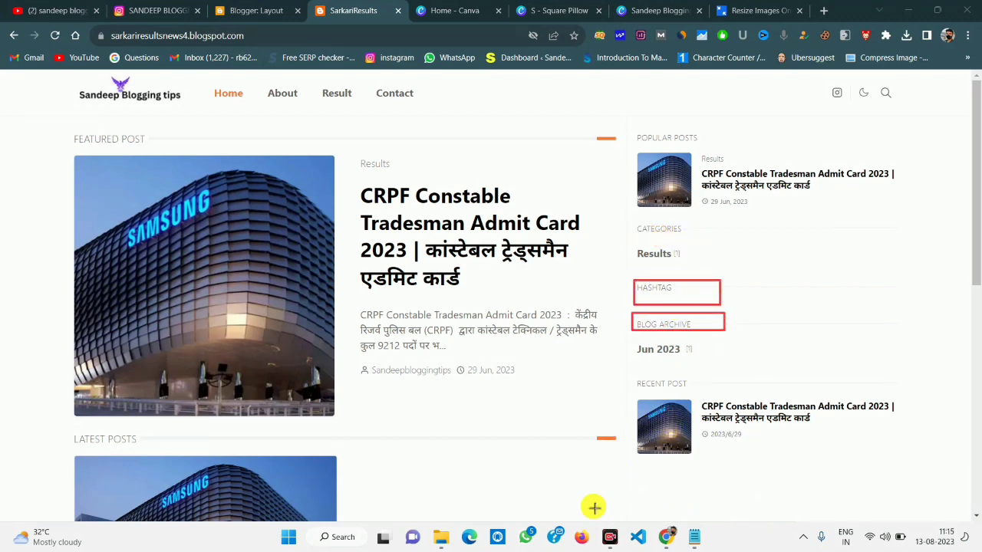
# - Return to the Blogger layout and remove the Hashtag labels gadget from the Sidebar section
pyautogui.click(253, 10)
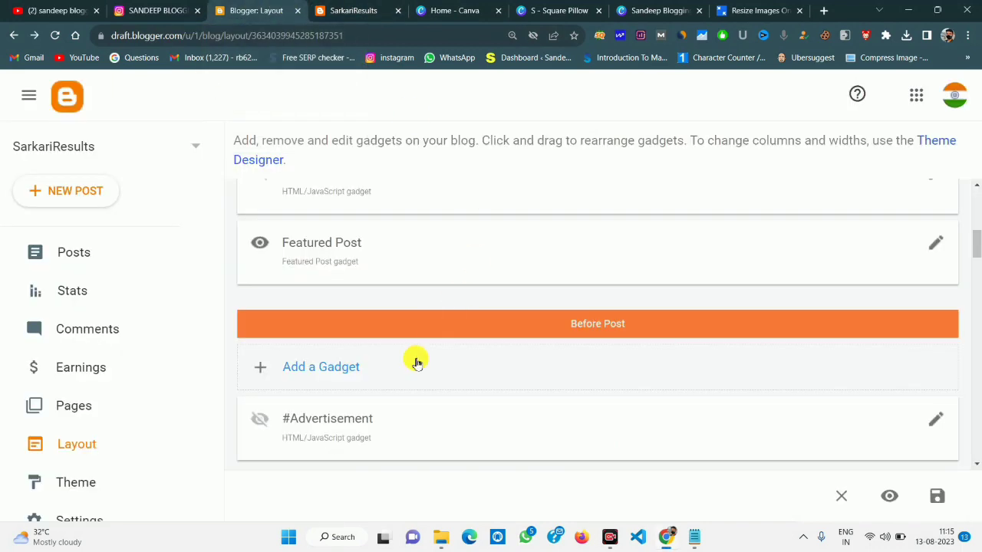
pyautogui.scroll(2, 415, 359)
pyautogui.scroll(-10, 418, 364)
pyautogui.scroll(-5, 414, 353)
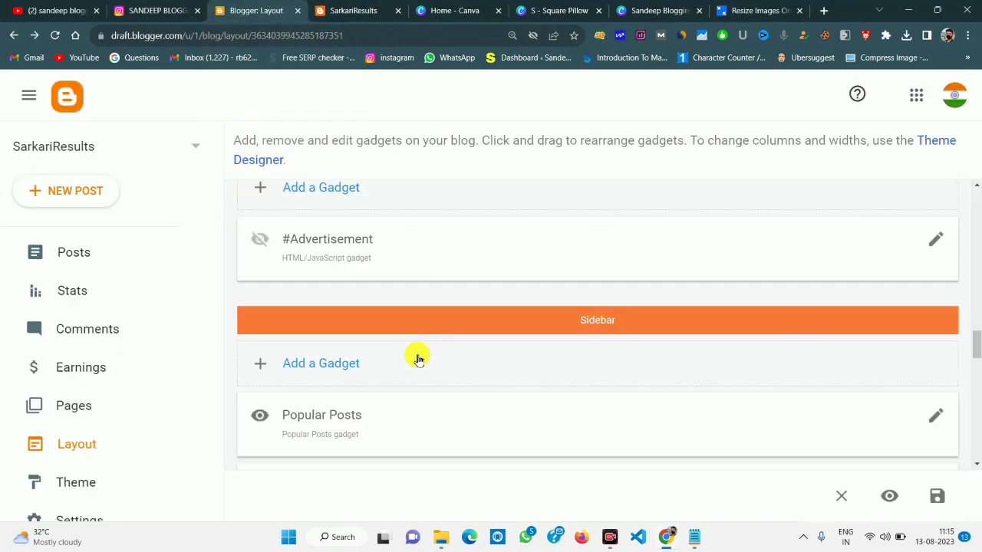
pyautogui.scroll(3, 409, 360)
pyautogui.scroll(-6, 407, 360)
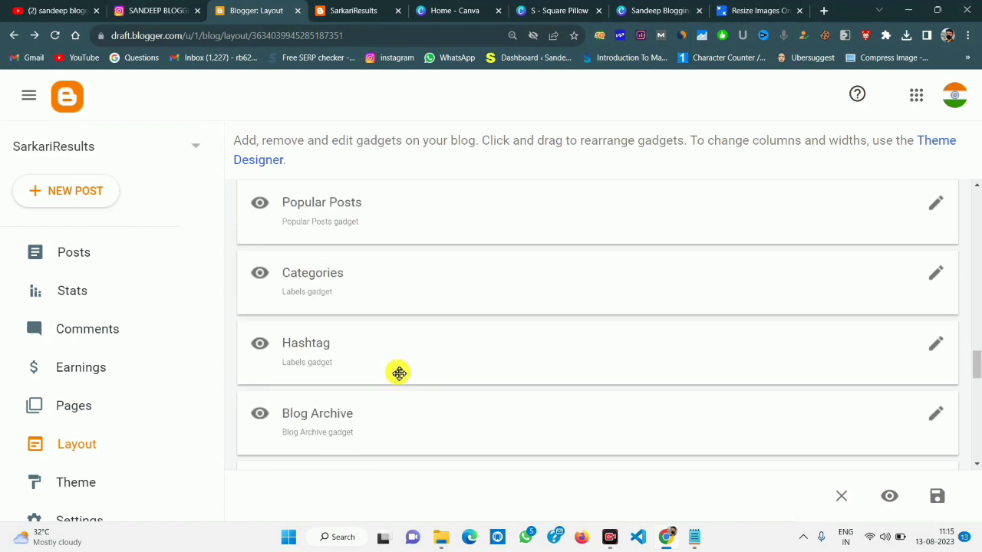
pyautogui.click(937, 343)
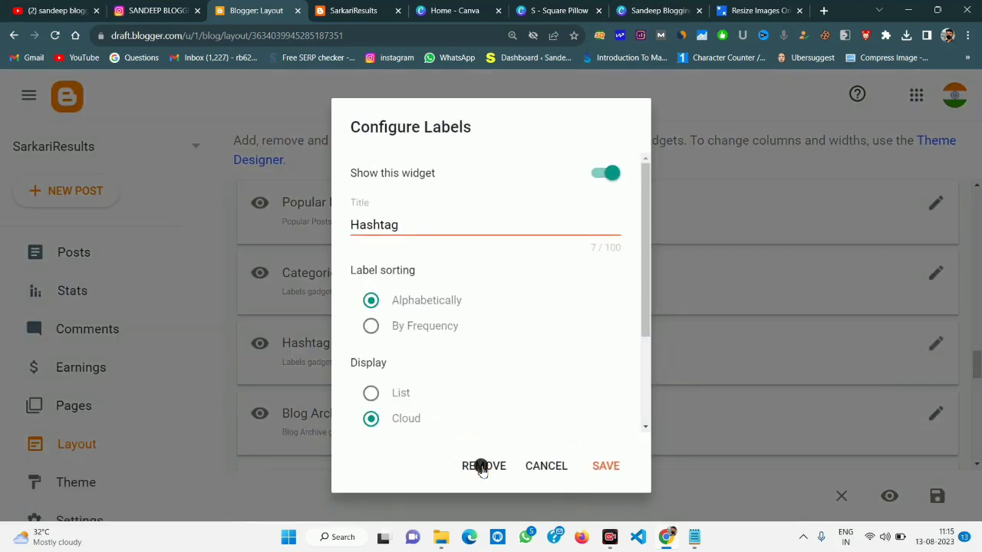
pyautogui.click(481, 468)
pyautogui.click(605, 340)
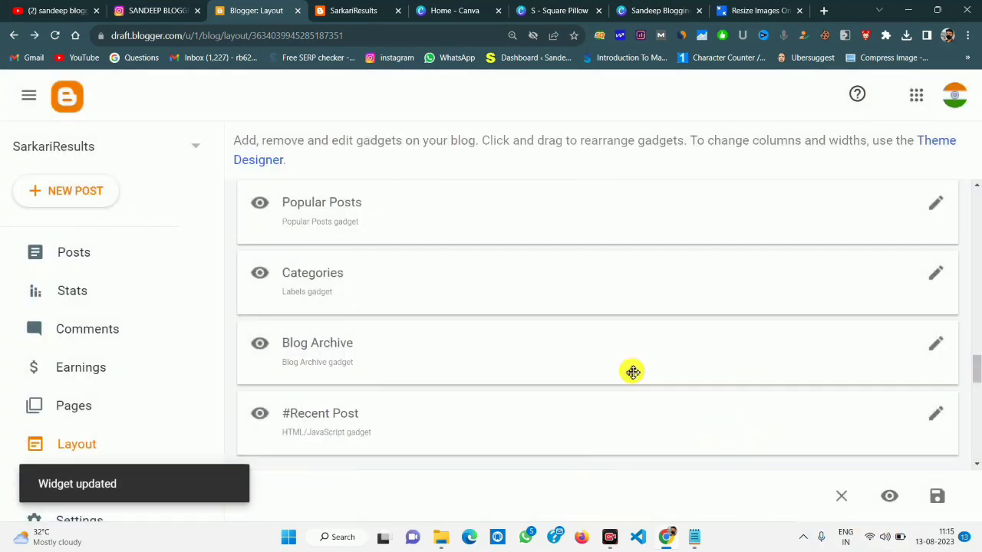
# - Remove the Blog Archive gadget from the Sidebar section of the layout
pyautogui.click(936, 349)
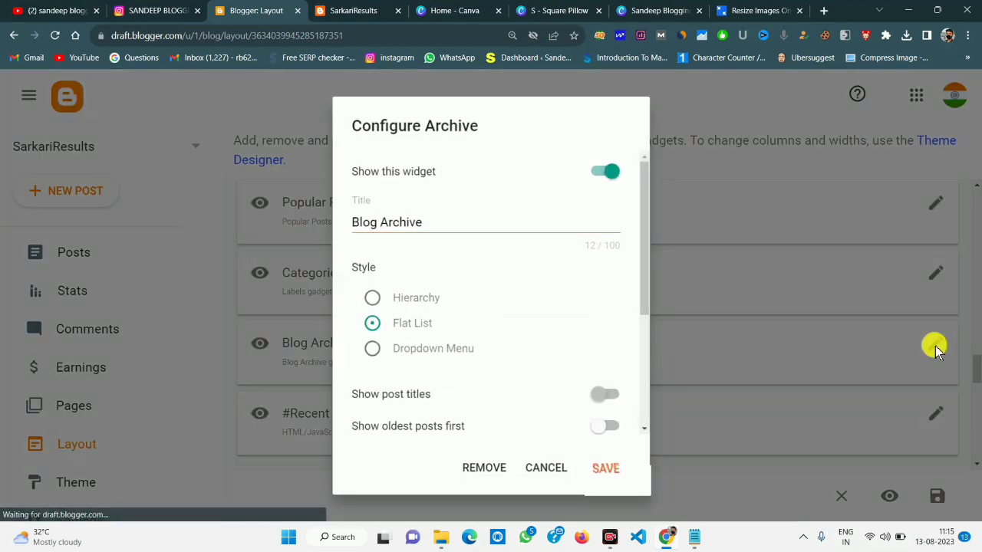
pyautogui.click(483, 469)
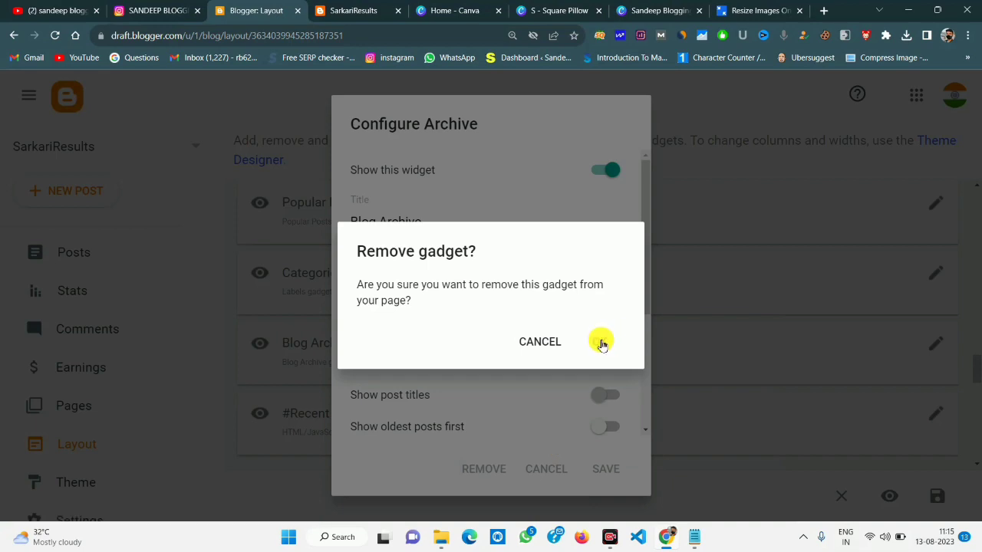
pyautogui.click(598, 340)
# - Reload the live SarkariResults blog and check its sidebar, featured post and latest posts
pyautogui.hotkey('ctrl', 'Tab')
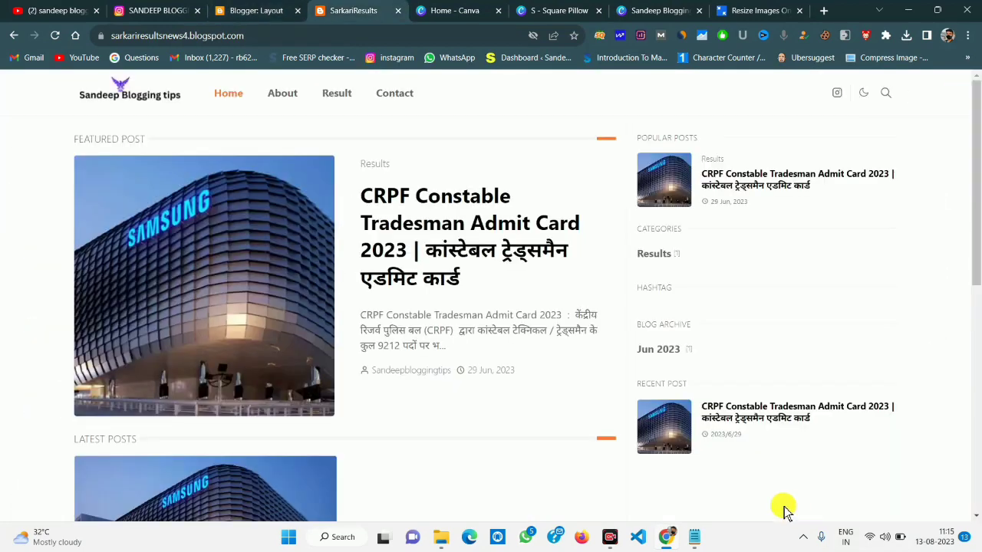
pyautogui.click(56, 36)
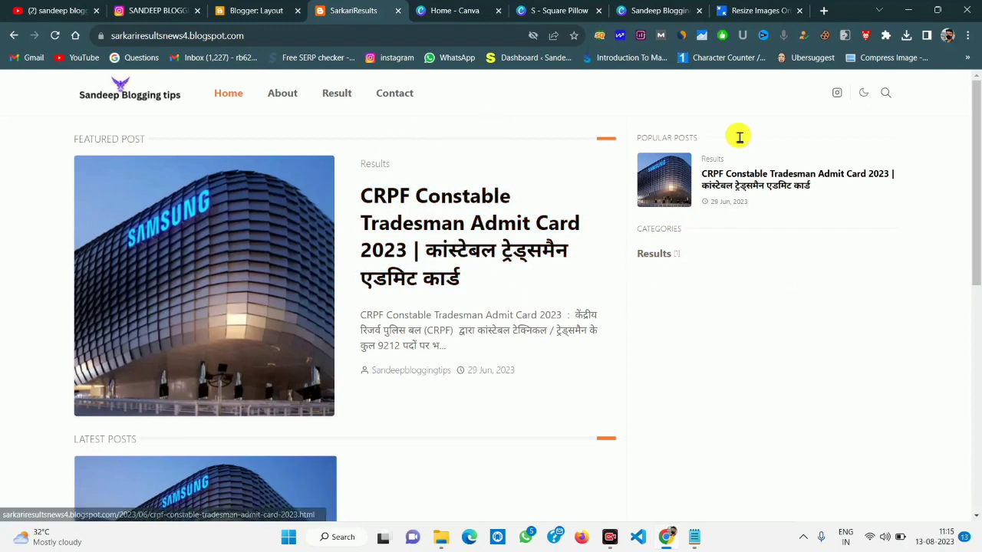
pyautogui.scroll(-3, 531, 326)
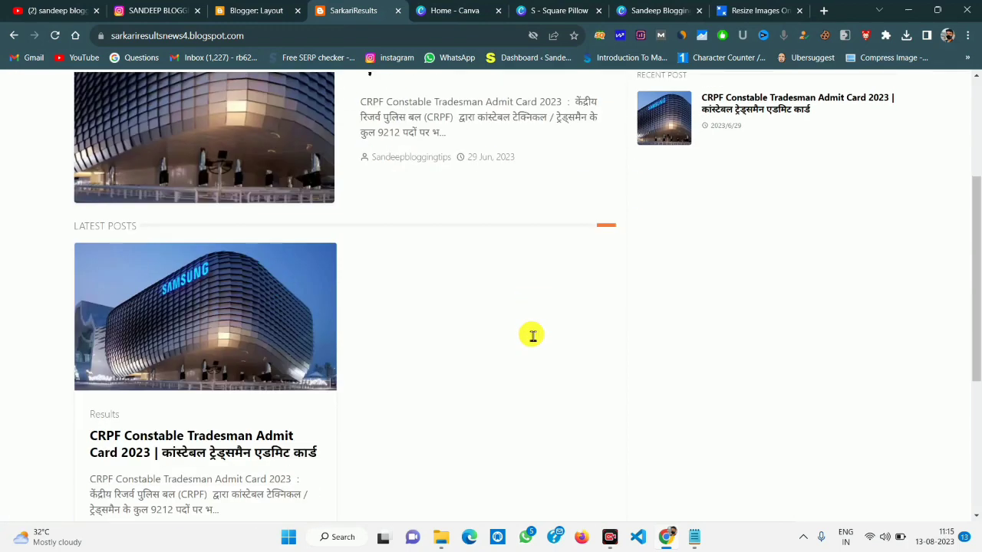
pyautogui.scroll(-3, 719, 235)
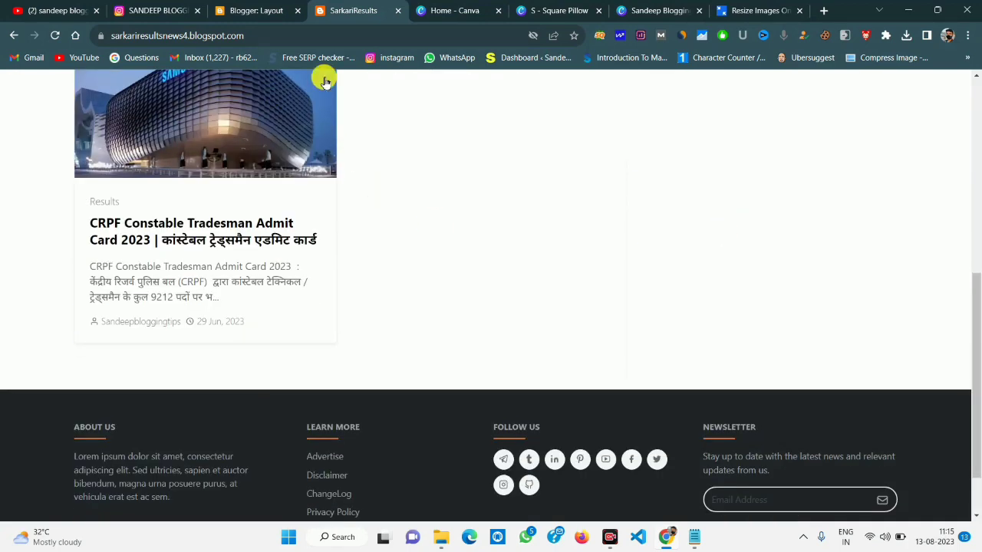
pyautogui.scroll(6, 472, 180)
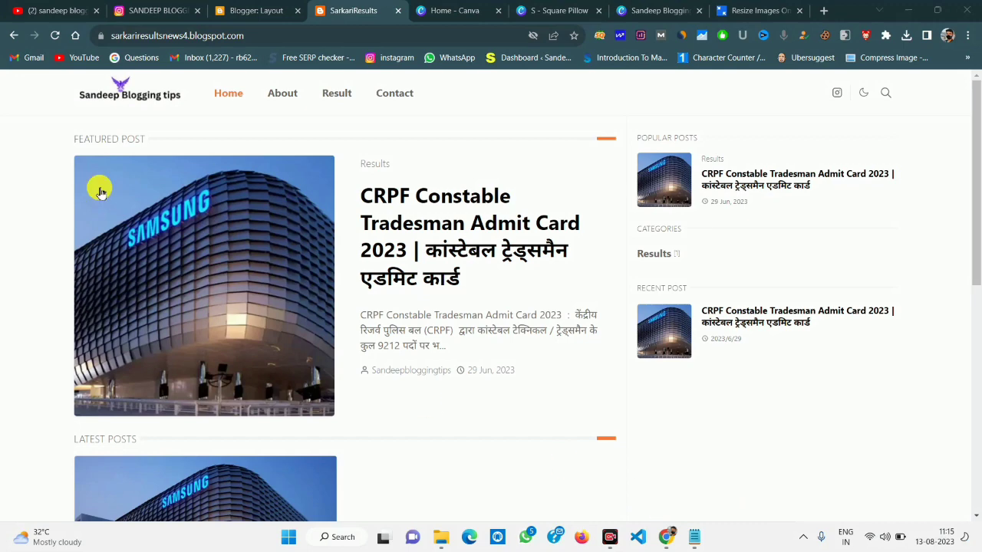
pyautogui.moveTo(48, 113); pyautogui.dragTo(913, 388)
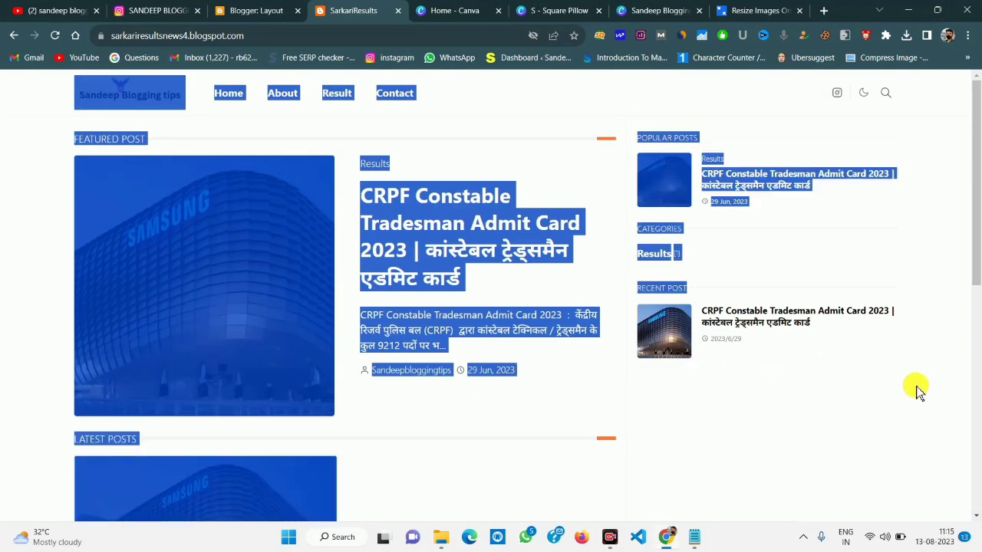
pyautogui.click(913, 388)
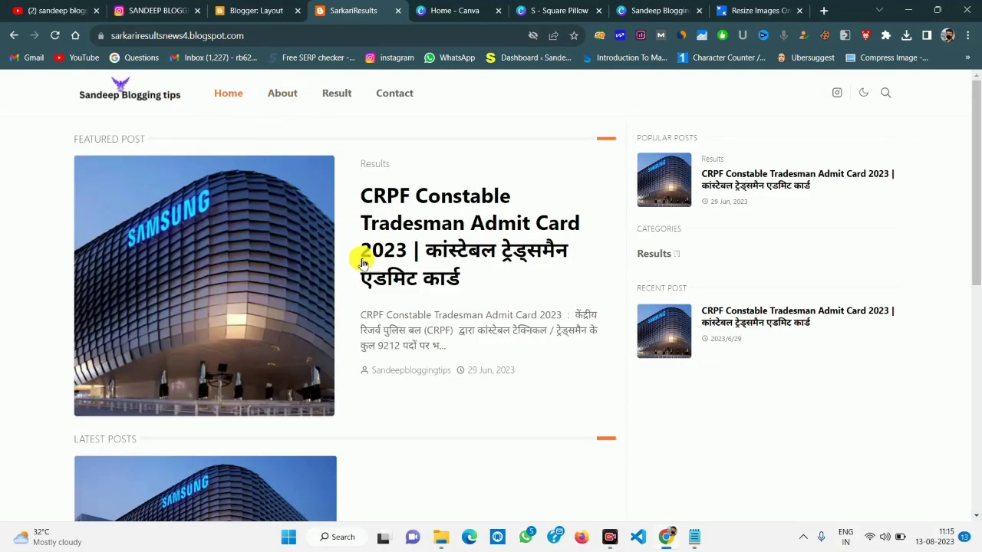
# - Examine the blog footer's About Us, Learn More, Follow Us and Newsletter sections
pyautogui.scroll(-8, 490, 329)
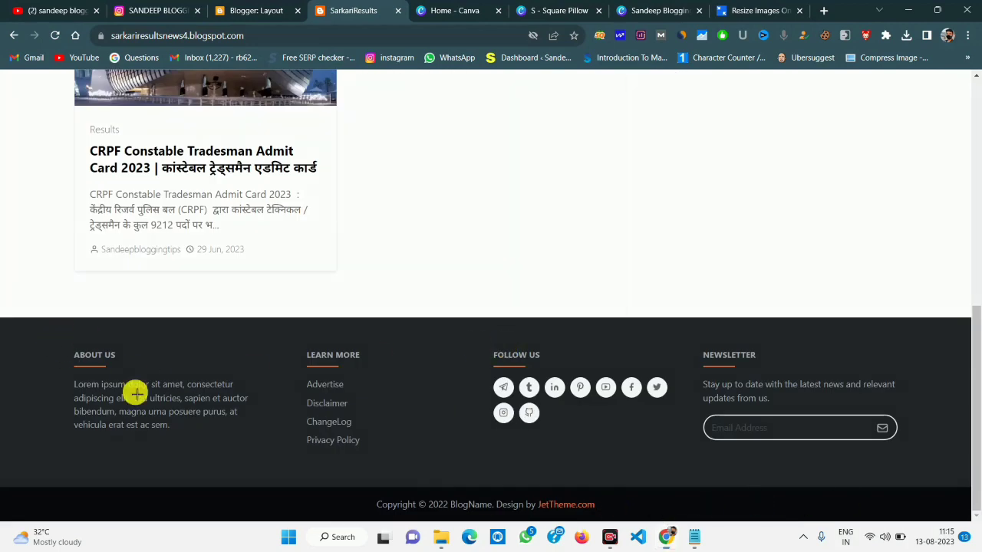
pyautogui.moveTo(52, 341); pyautogui.dragTo(698, 445)
pyautogui.moveTo(832, 447); pyautogui.dragTo(904, 477)
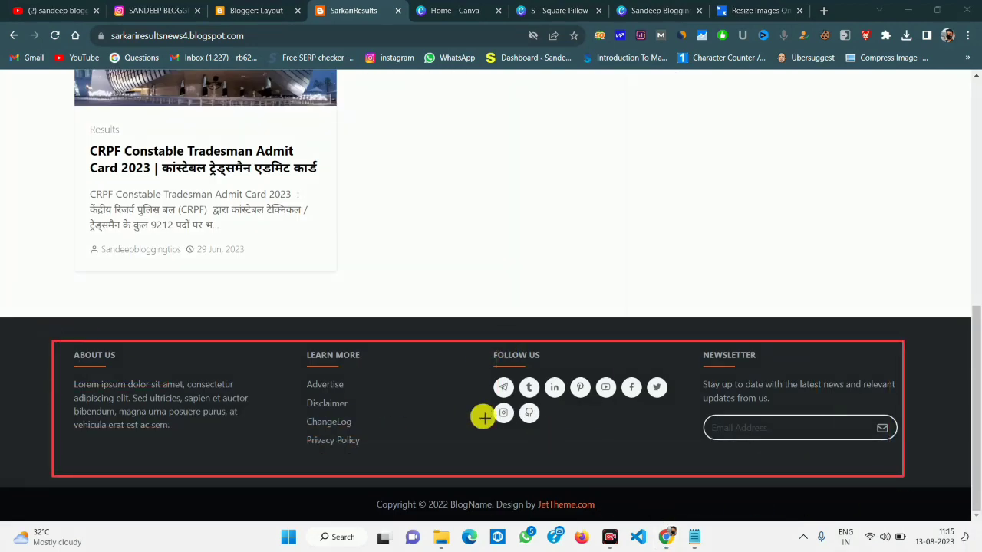
pyautogui.moveTo(282, 353); pyautogui.dragTo(389, 493)
pyautogui.moveTo(423, 334); pyautogui.dragTo(690, 441)
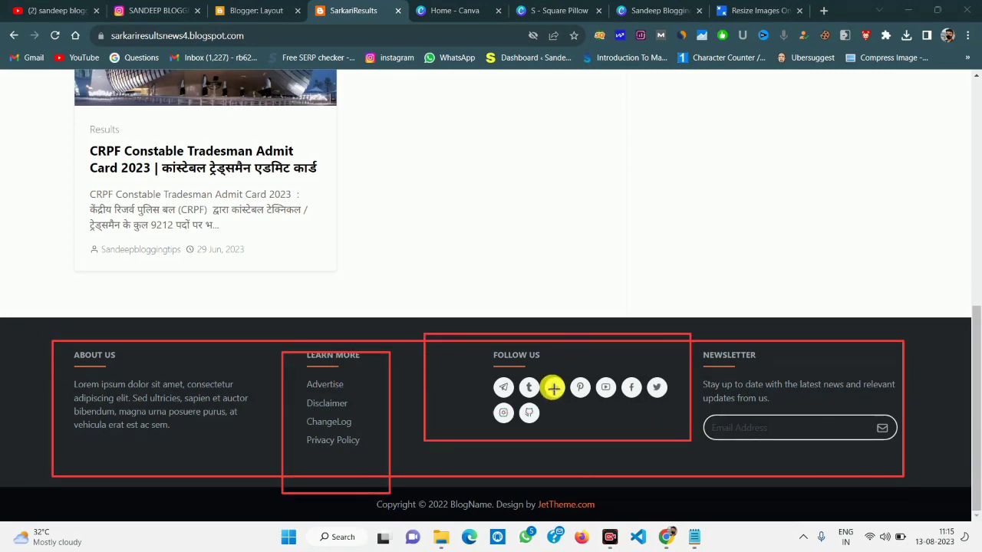
pyautogui.moveTo(685, 342); pyautogui.dragTo(844, 391)
pyautogui.moveTo(918, 398); pyautogui.dragTo(922, 407)
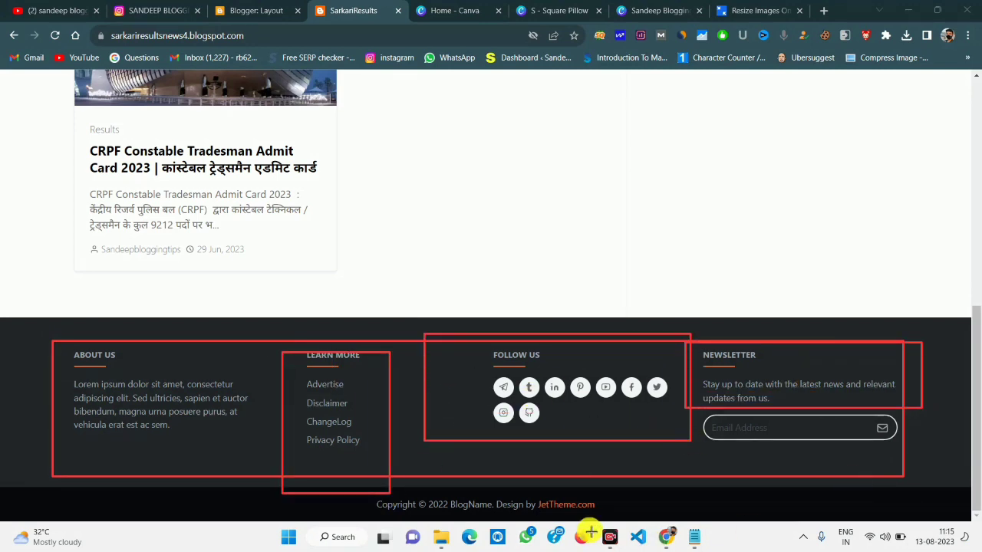
pyautogui.moveTo(368, 496); pyautogui.dragTo(690, 523)
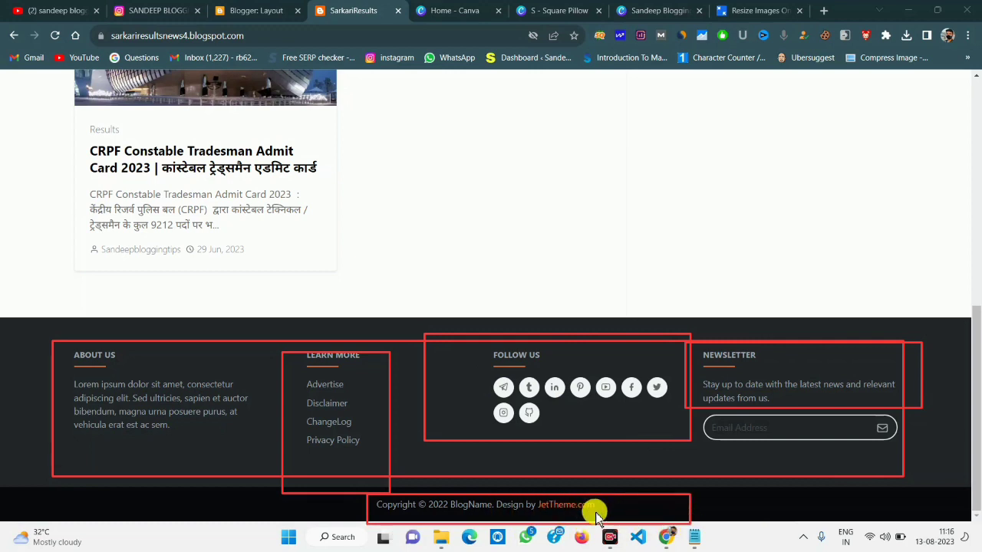
# - Replace the footer About Us gadget's content with "Online Website Results, Sarkari Results, Govt Notification, Govt Job," and save it
pyautogui.moveTo(85, 355); pyautogui.dragTo(195, 444)
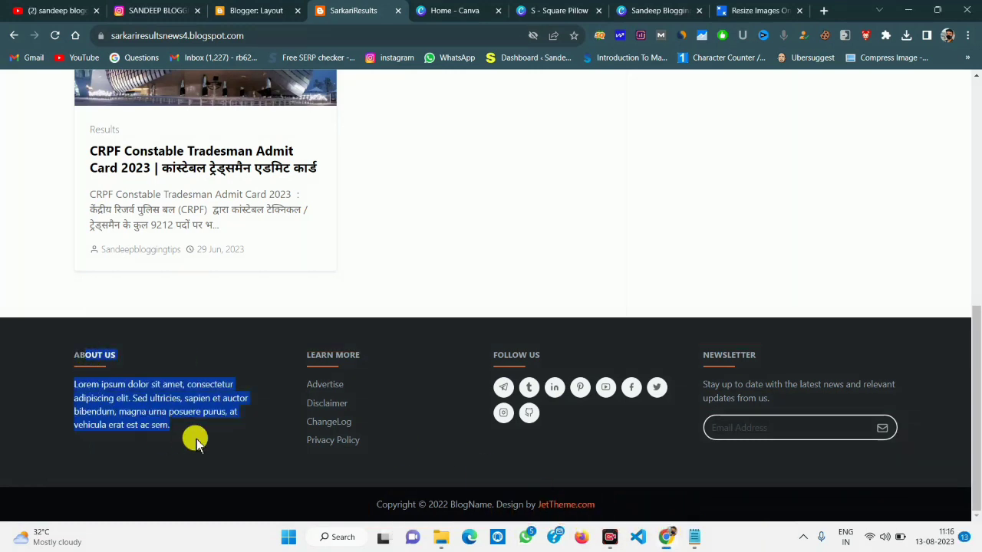
pyautogui.click(242, 9)
pyautogui.scroll(-5, 511, 307)
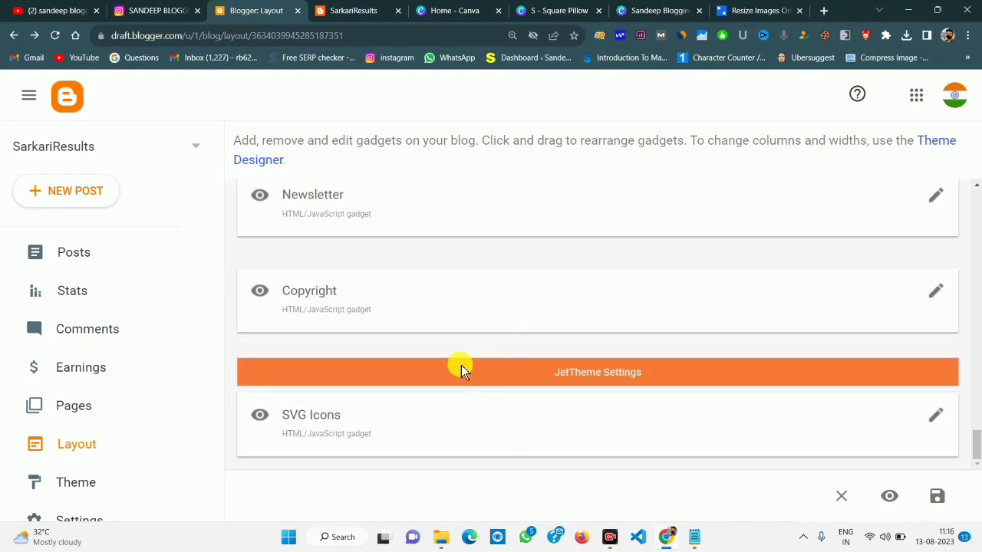
pyautogui.scroll(6, 460, 365)
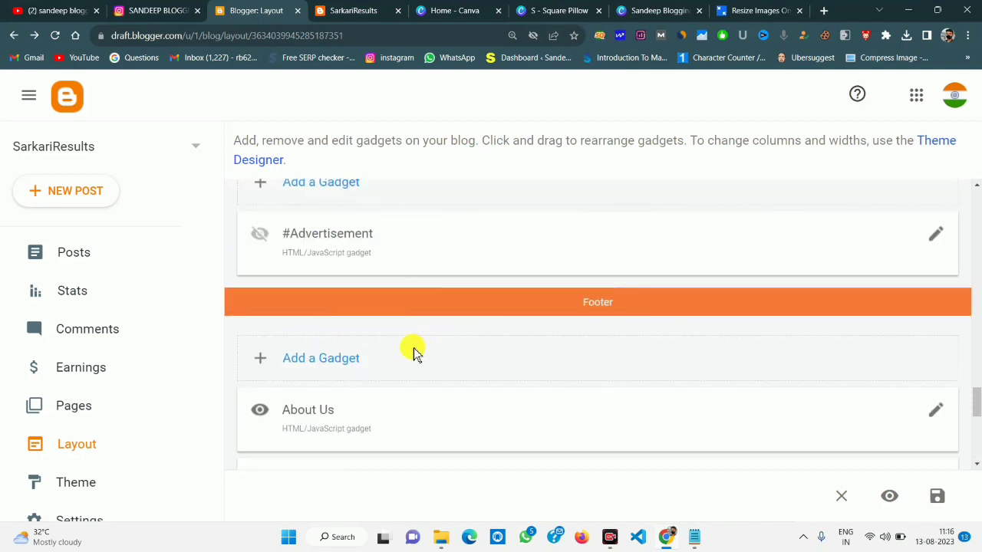
pyautogui.click(937, 411)
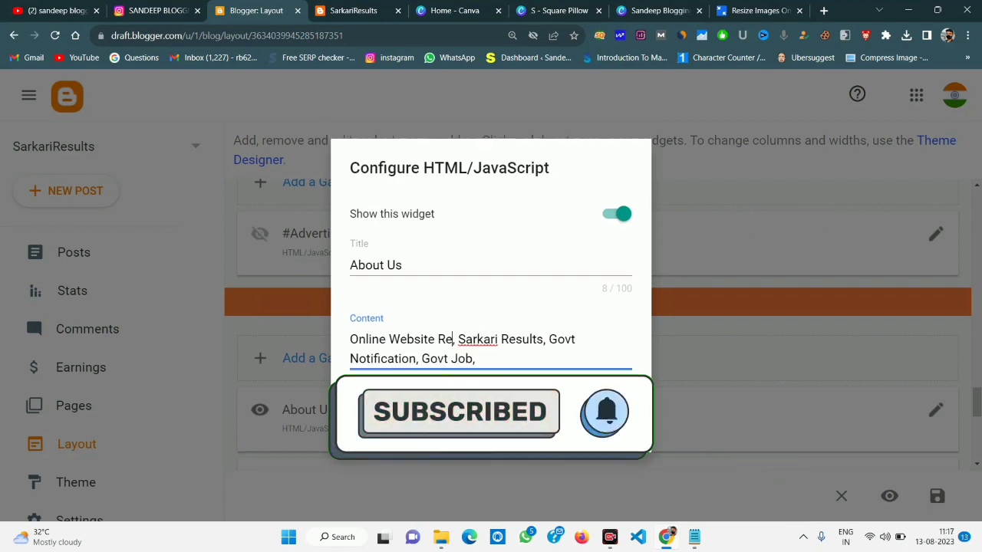
pyautogui.write('sults')
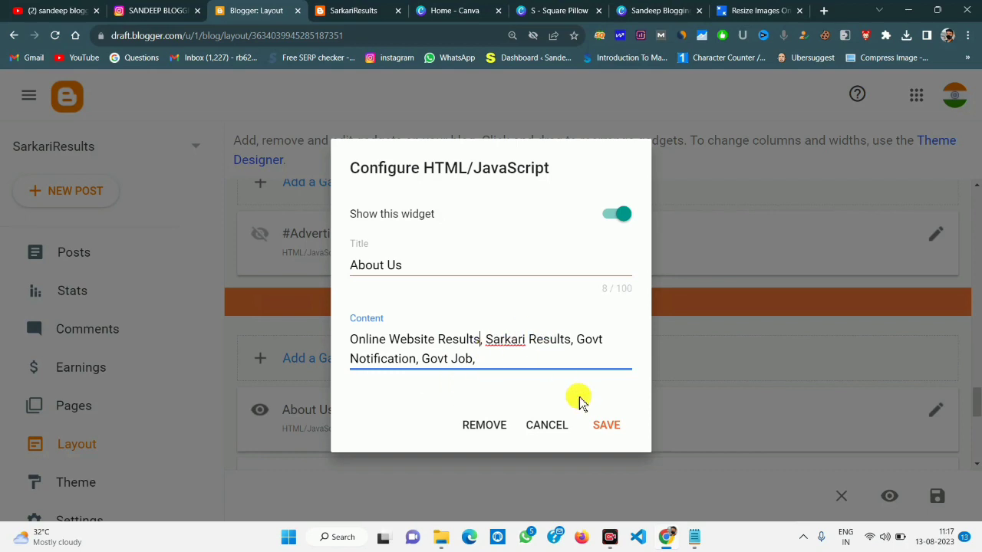
pyautogui.click(605, 425)
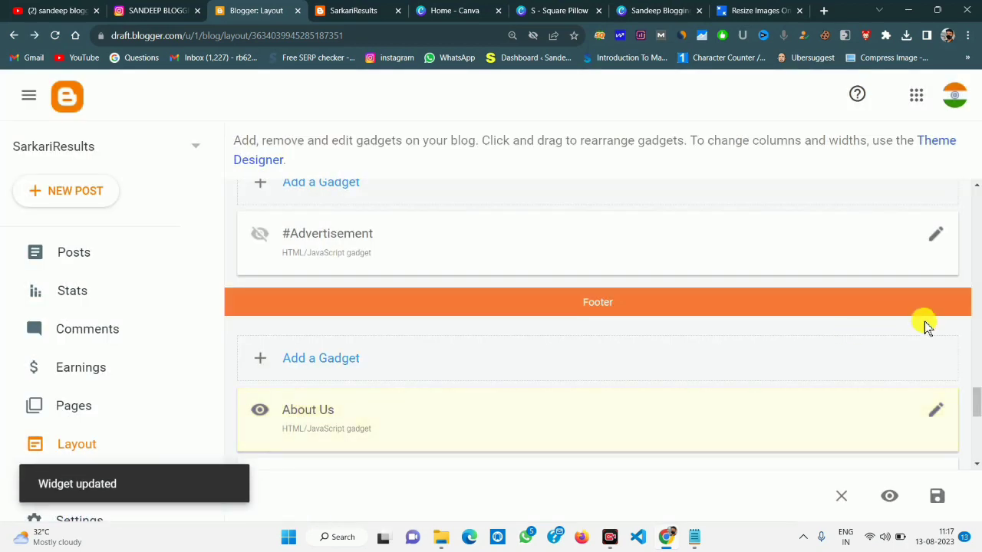
# - Compare the live footer with the layout and retitle the Learn More link list gadget as Pages
pyautogui.moveTo(974, 405); pyautogui.dragTo(976, 413)
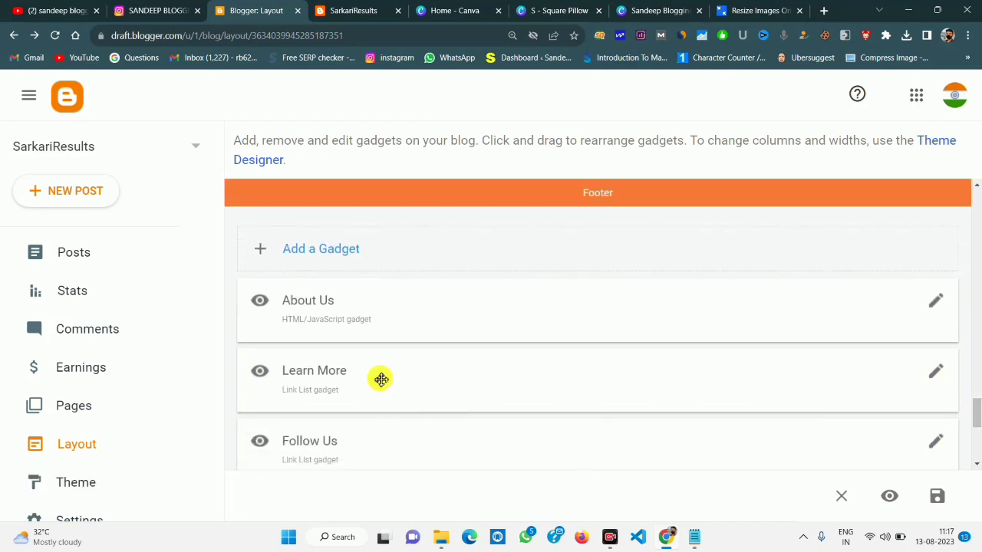
pyautogui.click(368, 10)
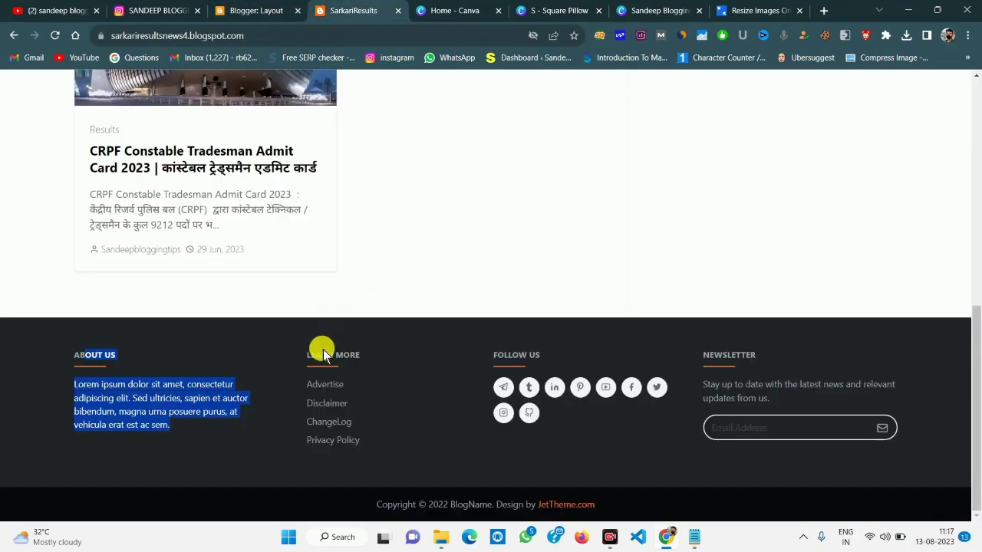
pyautogui.click(280, 10)
pyautogui.click(936, 373)
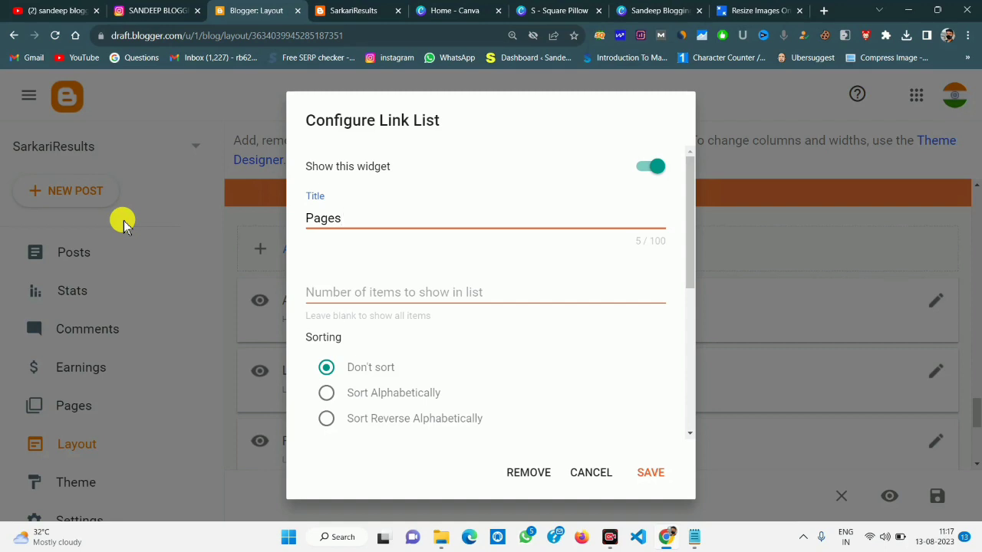
# - Delete the Advertise and ChangeLog links from the footer's Pages link list
pyautogui.scroll(-3, 393, 314)
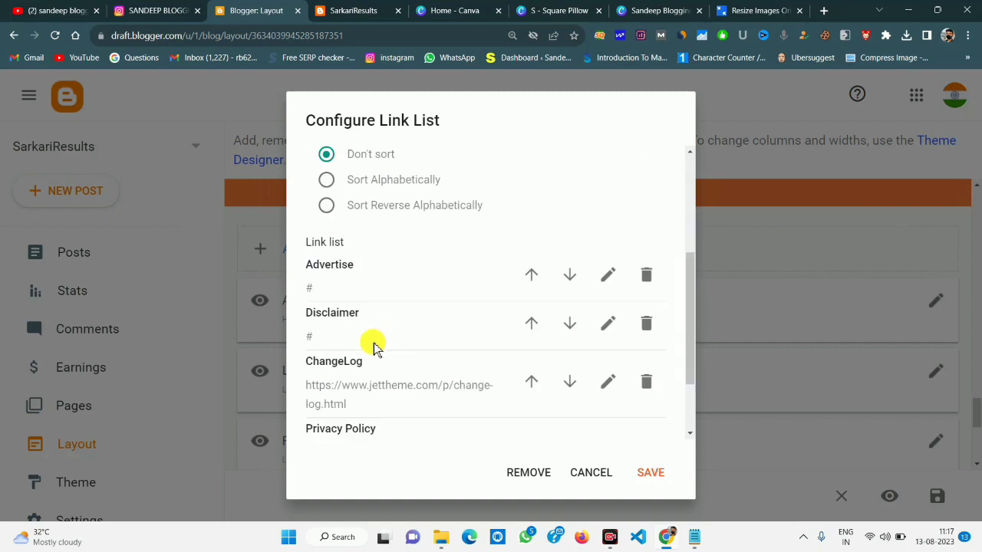
pyautogui.click(360, 10)
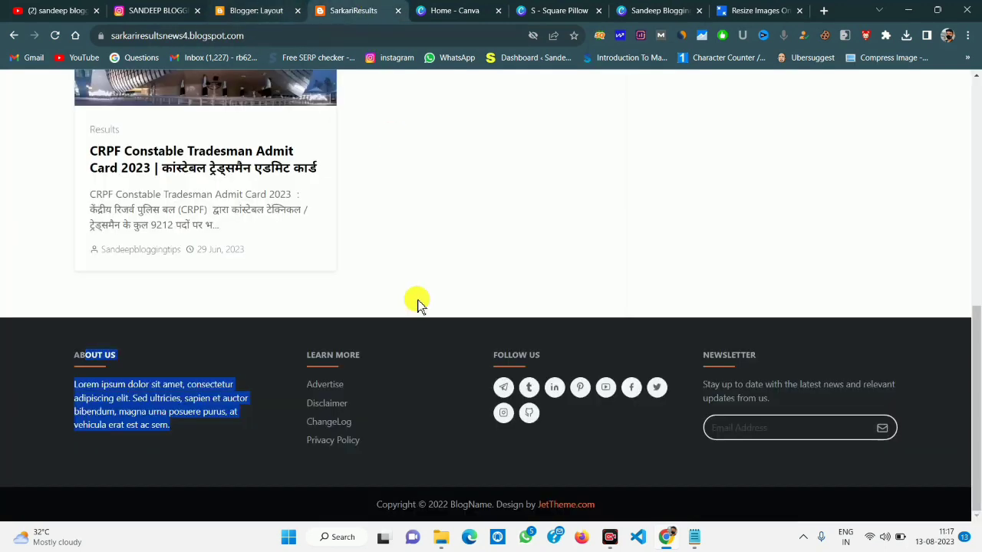
pyautogui.click(256, 10)
pyautogui.click(645, 274)
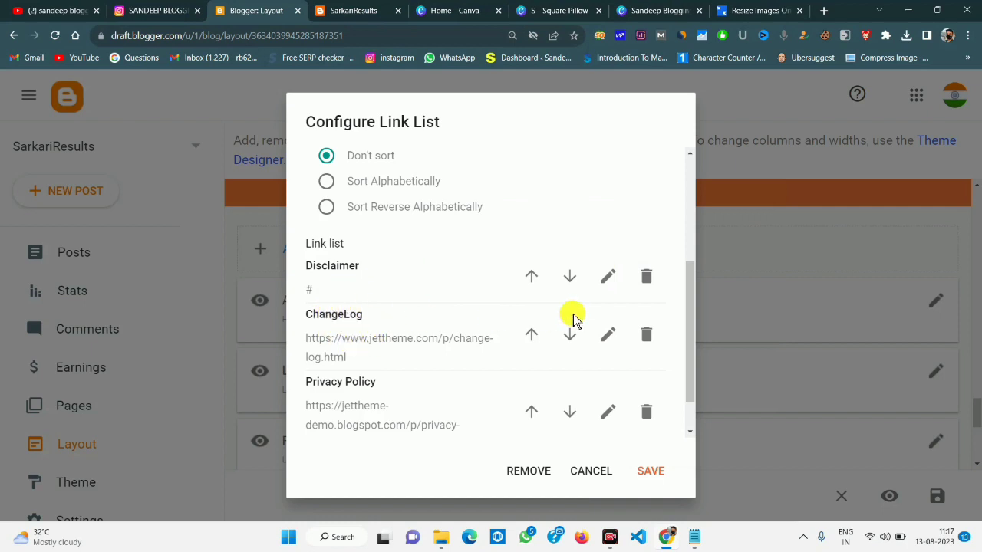
pyautogui.click(646, 332)
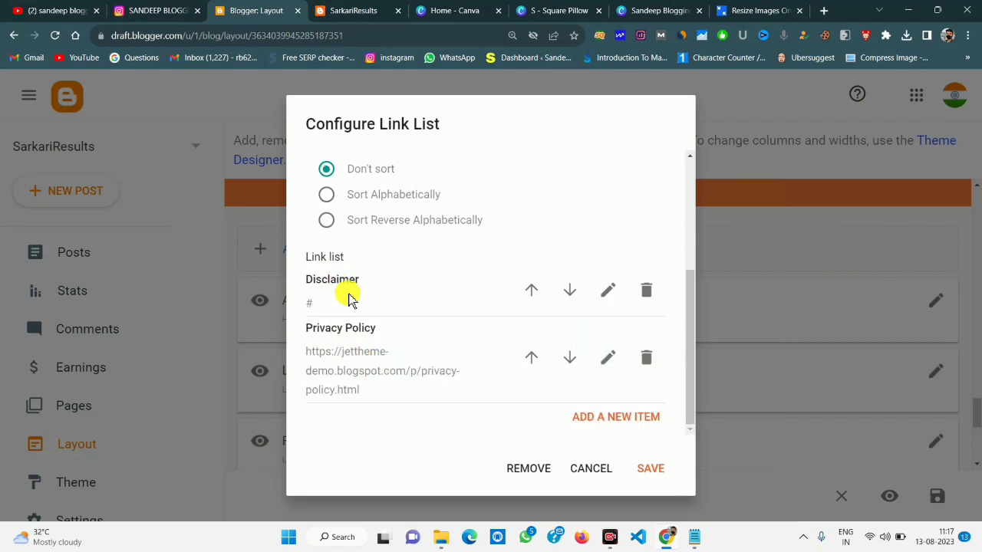
pyautogui.click(600, 414)
pyautogui.scroll(-3, 384, 377)
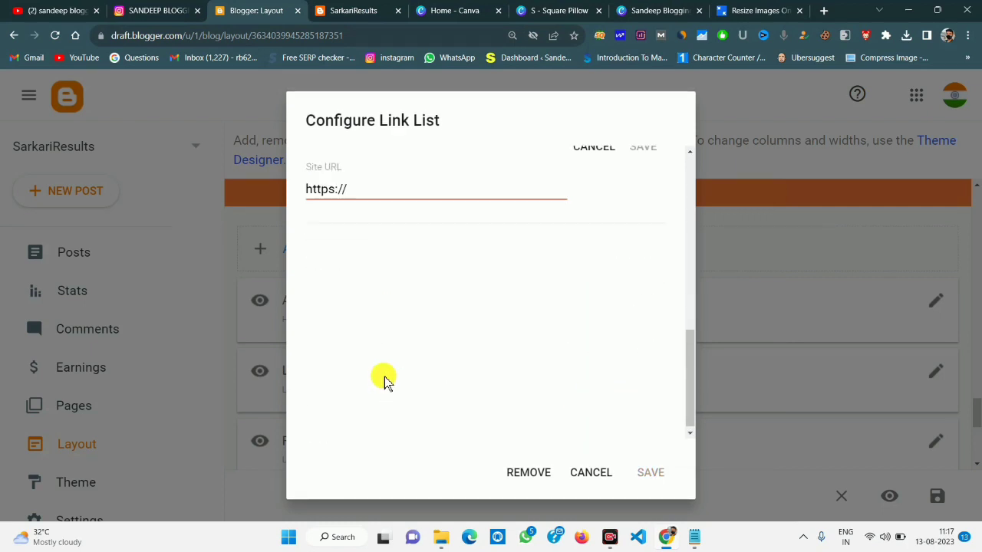
pyautogui.scroll(3, 360, 193)
pyautogui.click(455, 331)
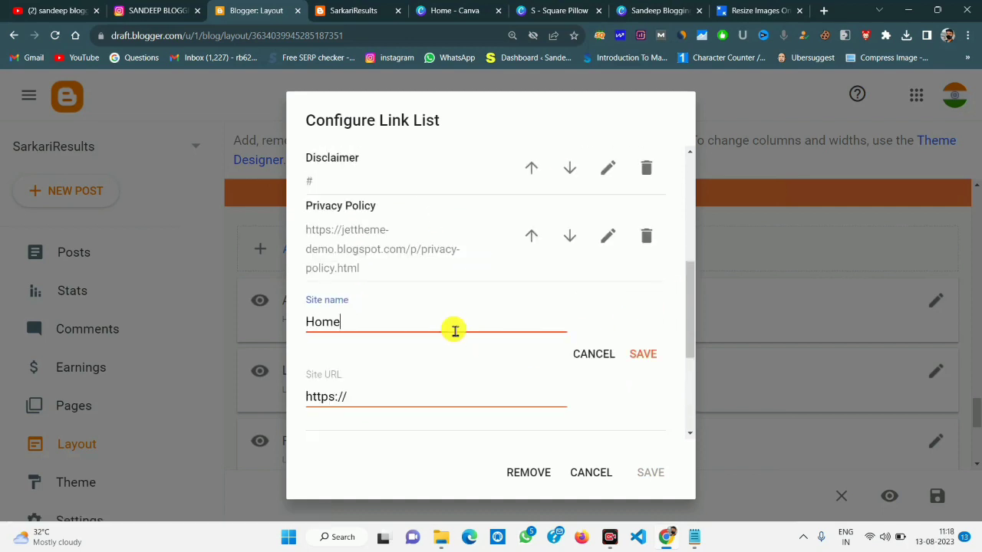
pyautogui.click(645, 354)
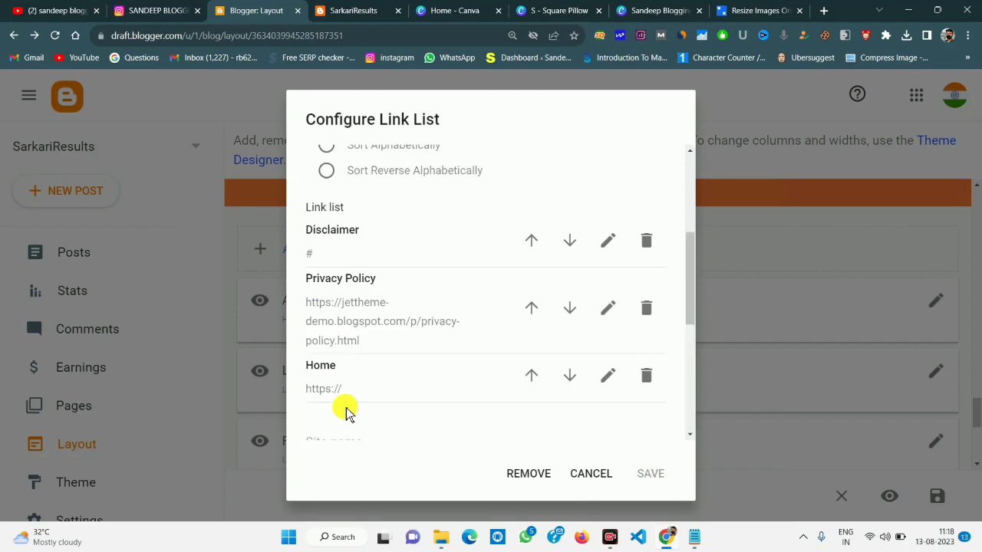
pyautogui.scroll(-3, 349, 399)
pyautogui.click(345, 226)
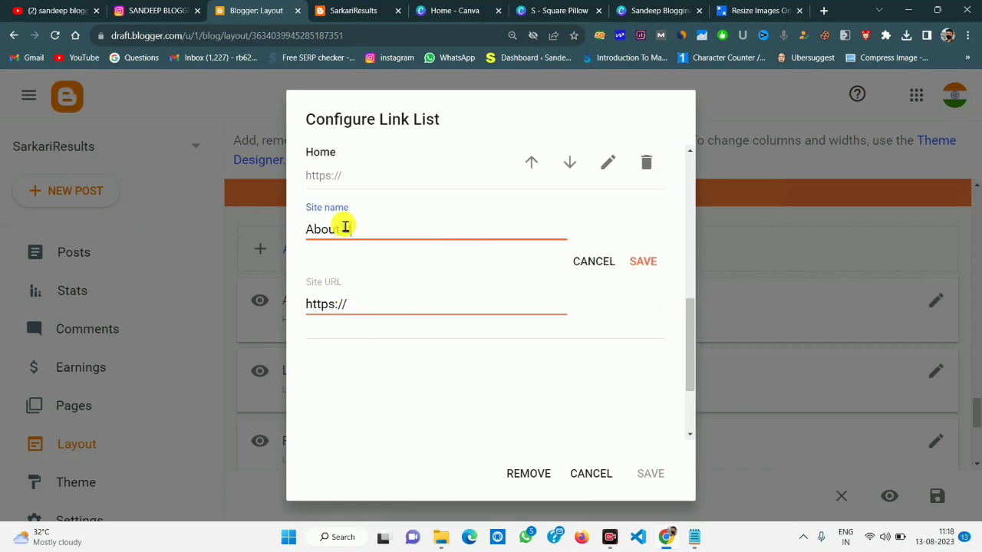
pyautogui.click(644, 258)
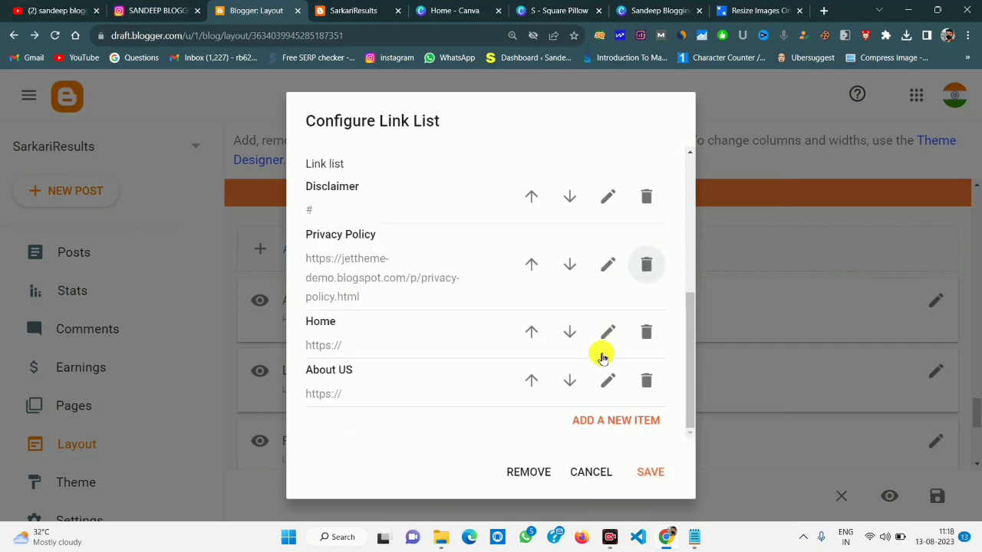
pyautogui.click(630, 414)
pyautogui.scroll(-3, 453, 377)
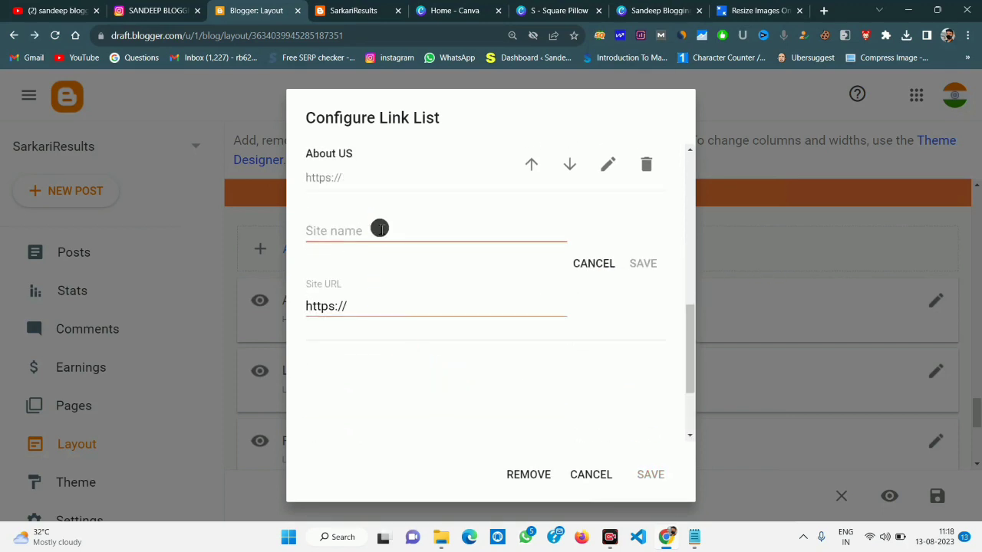
pyautogui.click(381, 230)
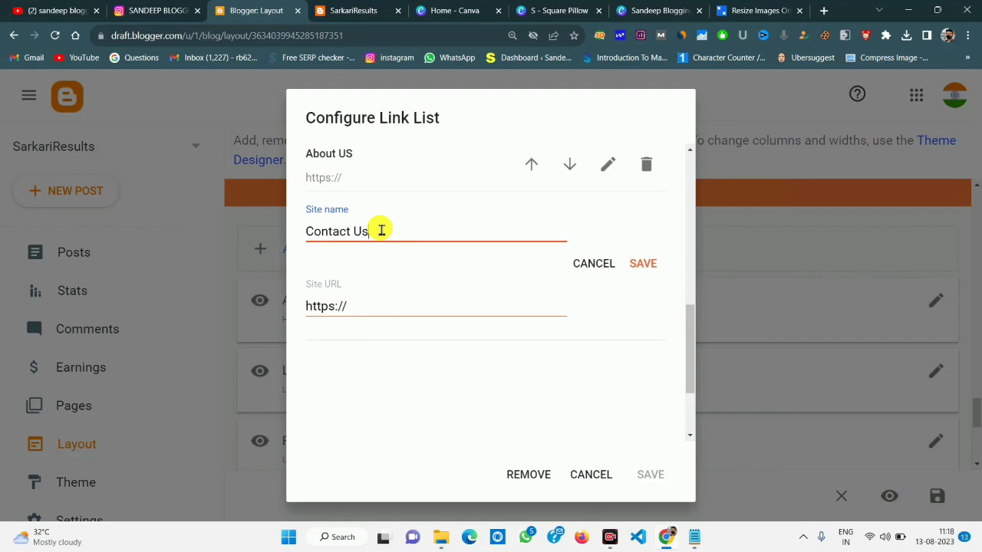
pyautogui.click(651, 263)
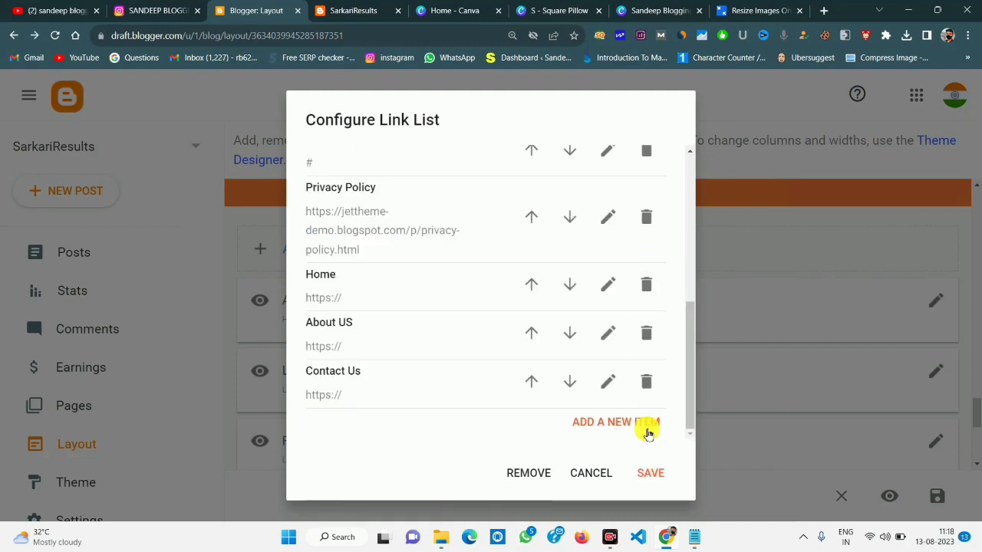
pyautogui.click(648, 469)
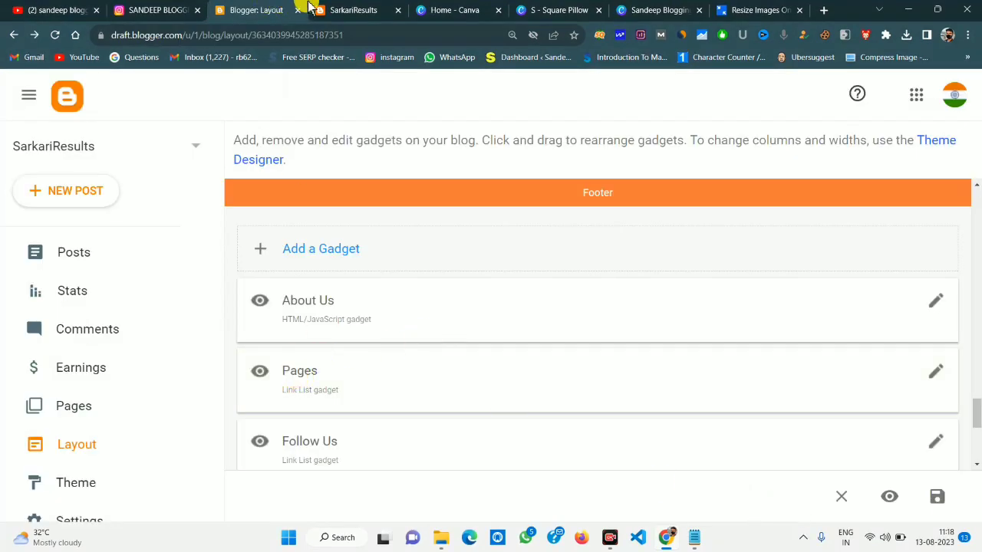
# - Reload the live blog, check the footer's About Us and Pages sections, and return to the Blogger layout
pyautogui.click(337, 9)
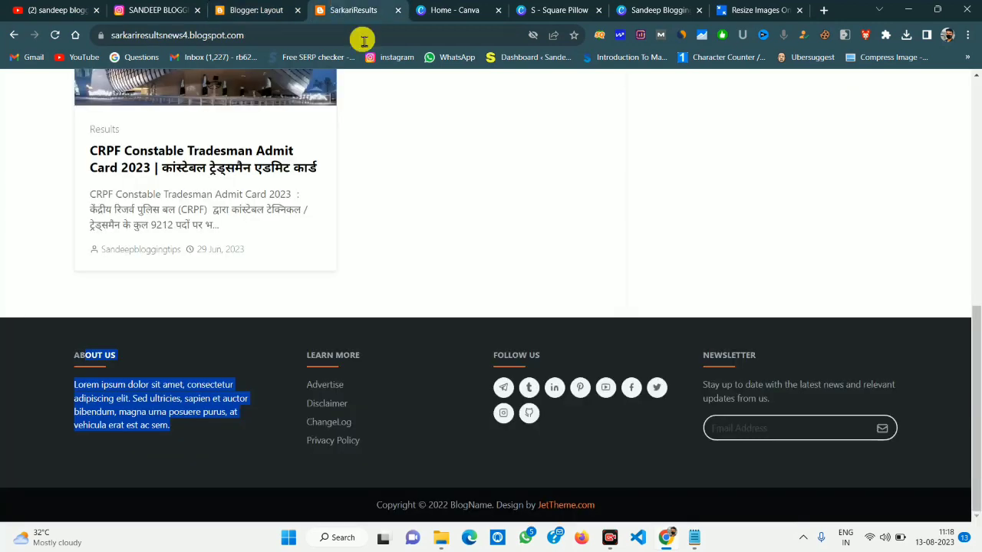
pyautogui.click(57, 35)
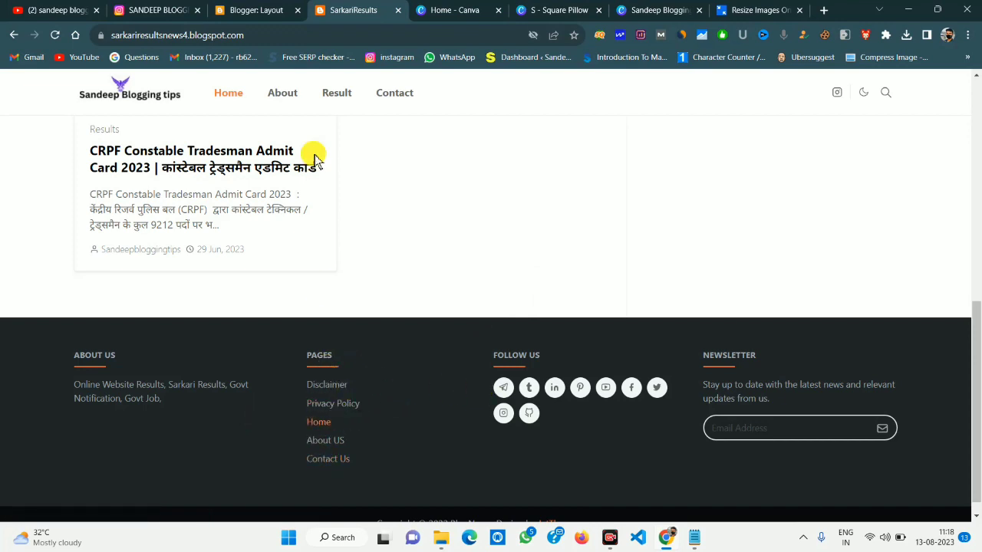
pyautogui.hotkey('ctrl', 'shift', 'Tab')
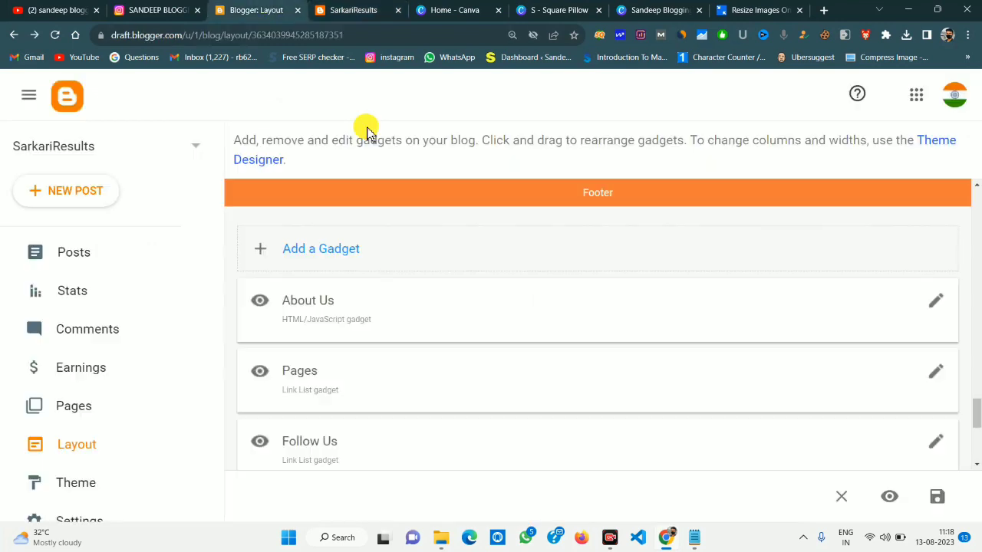
# - Move the Home link to the first place in the Pages link list and save the gadget
pyautogui.click(935, 375)
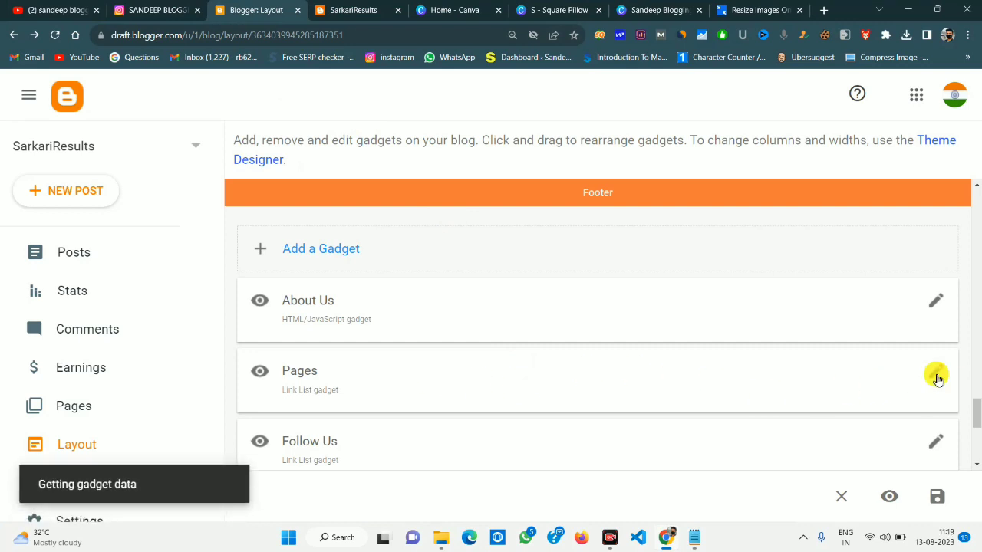
pyautogui.scroll(-5, 555, 391)
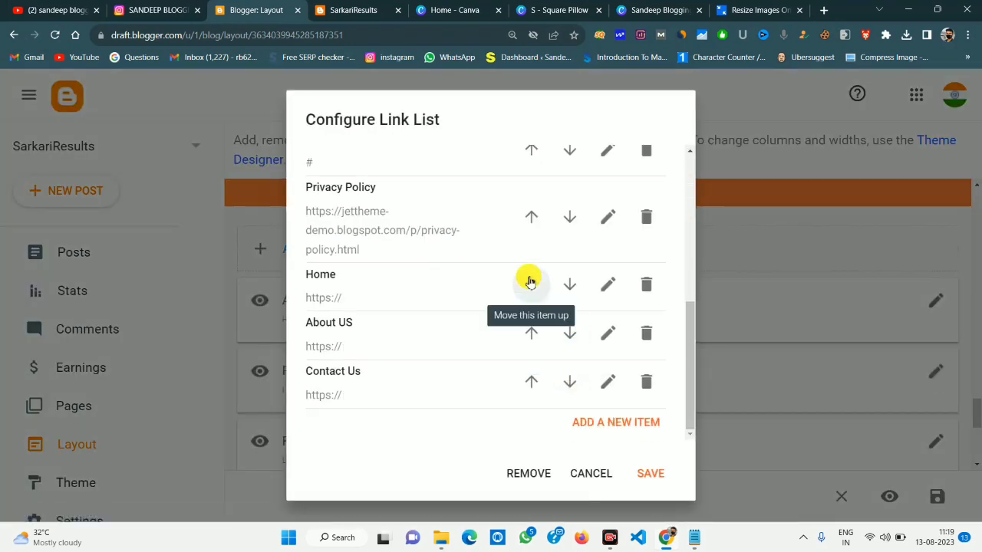
pyautogui.click(529, 282)
pyautogui.scroll(-5, 521, 352)
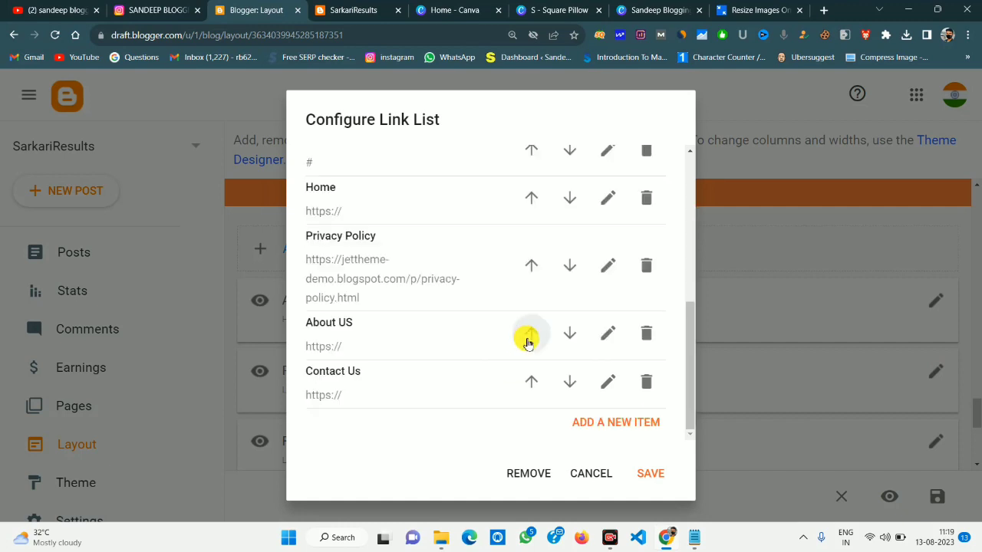
pyautogui.click(531, 198)
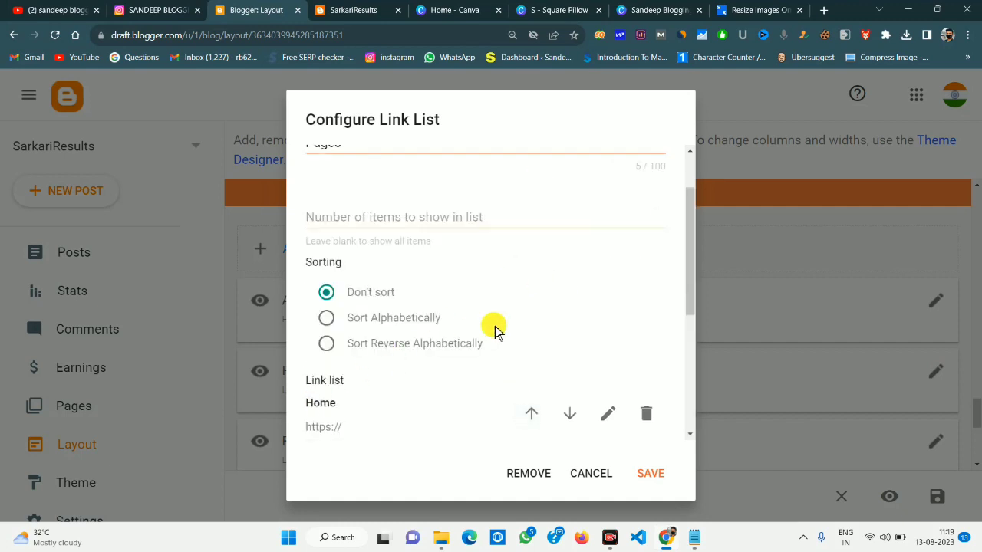
pyautogui.scroll(-5, 383, 261)
pyautogui.click(649, 474)
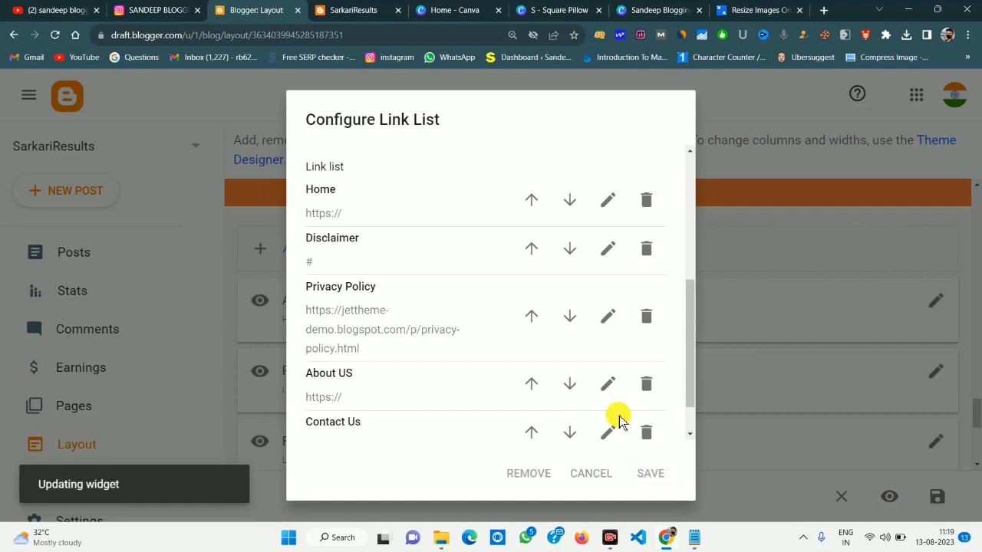
# - Reload the live blog and check the link order in the footer's Pages section
pyautogui.click(375, 7)
pyautogui.click(55, 34)
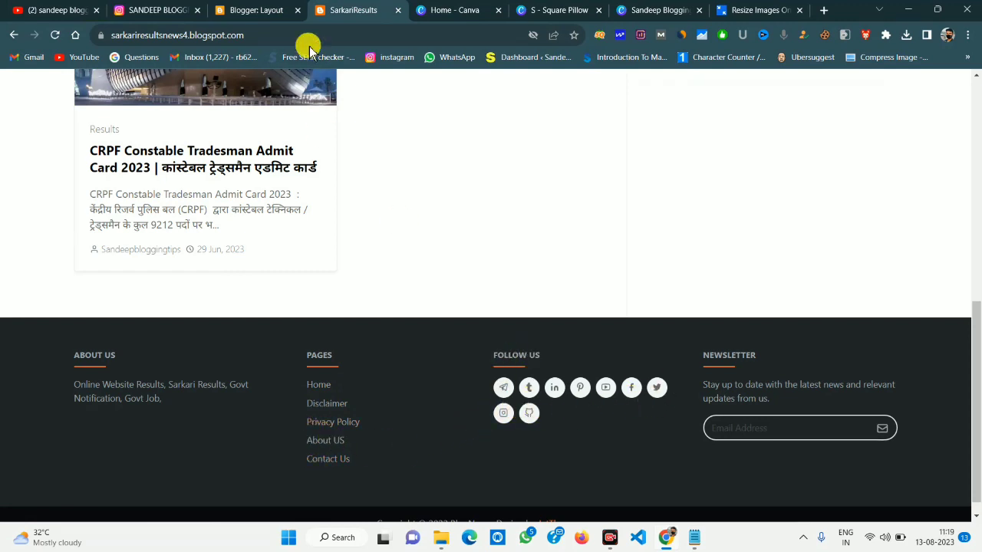
# - Open the footer's Follow Us link list in the Blogger layout and delete github, pinterest, linkedin and the other links above youtube
pyautogui.click(260, 10)
pyautogui.scroll(-2, 625, 399)
pyautogui.scroll(-1, 628, 391)
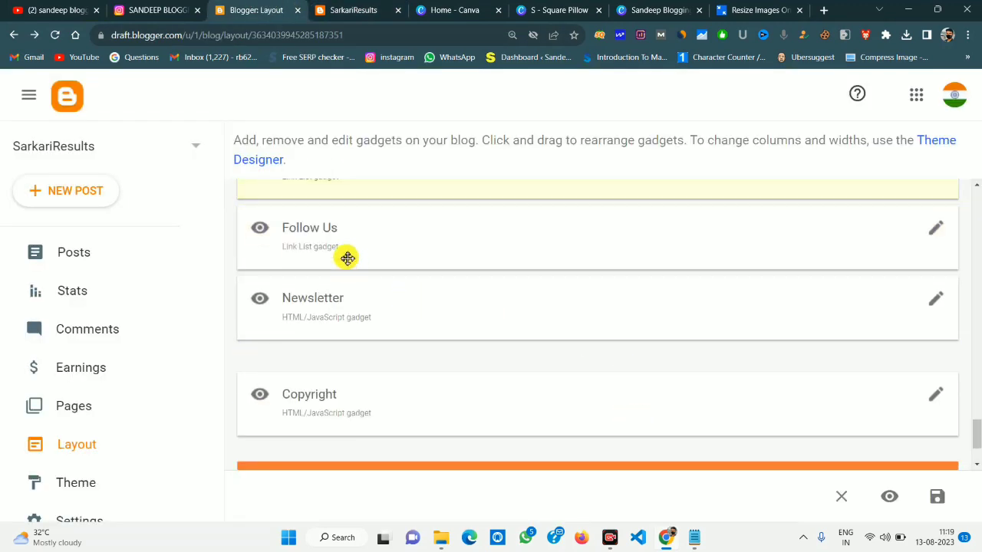
pyautogui.click(938, 228)
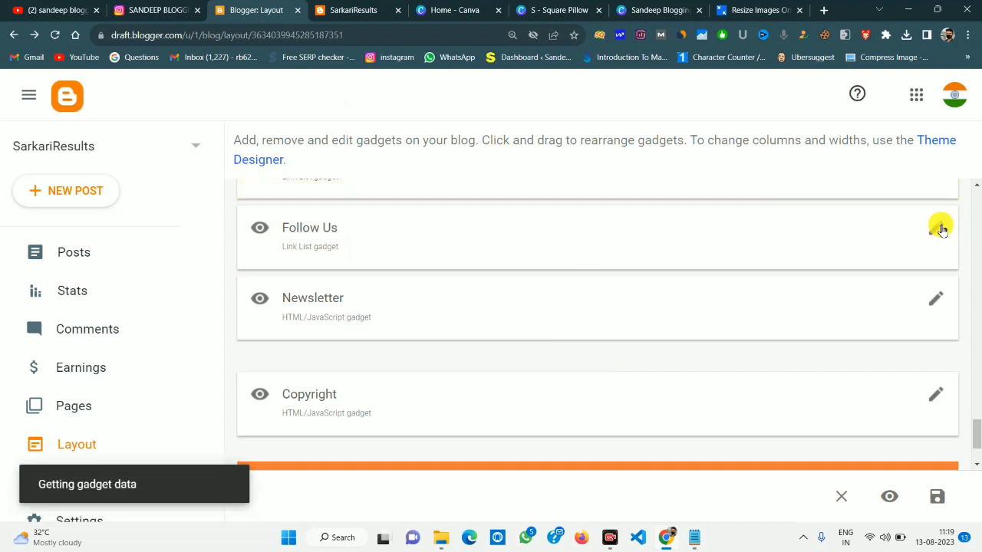
pyautogui.scroll(-5, 499, 368)
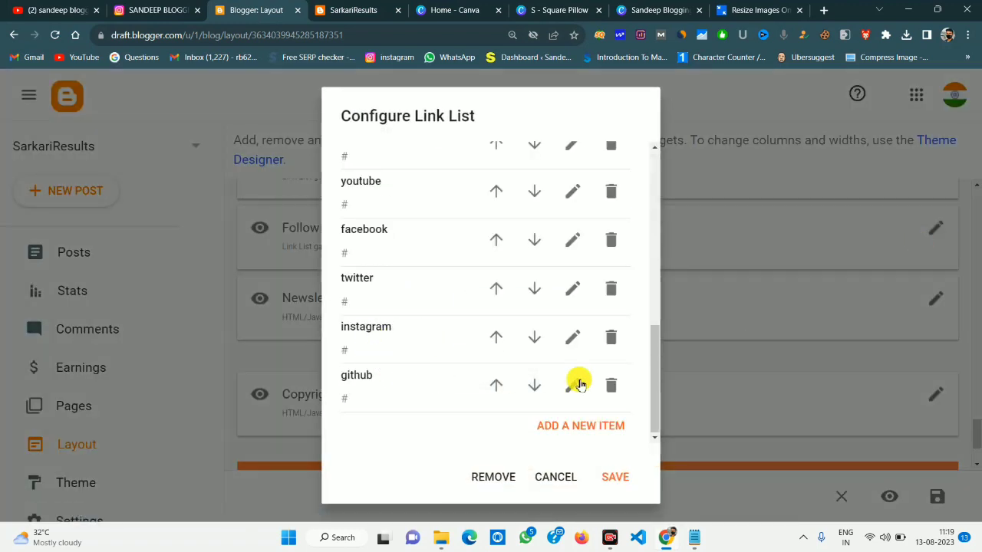
pyautogui.click(611, 385)
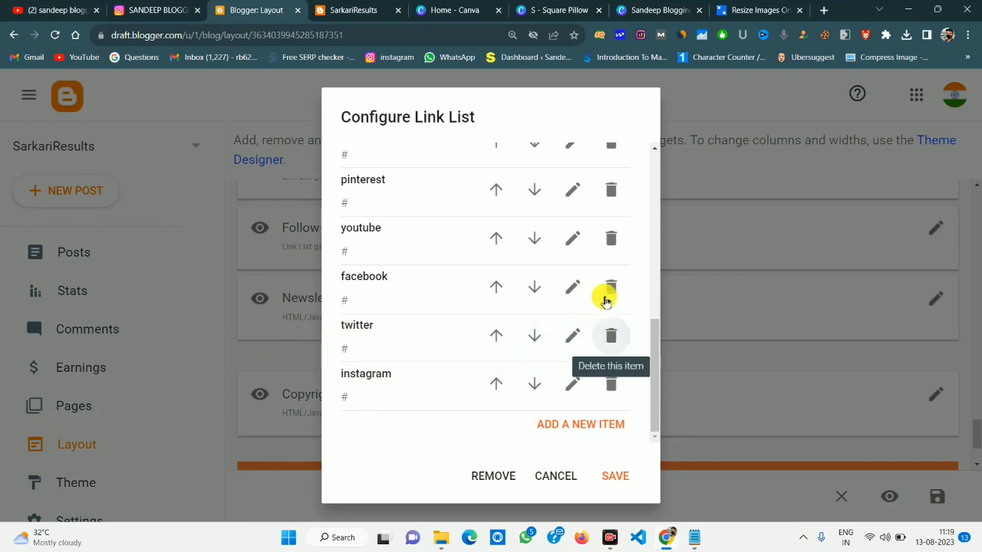
pyautogui.click(611, 190)
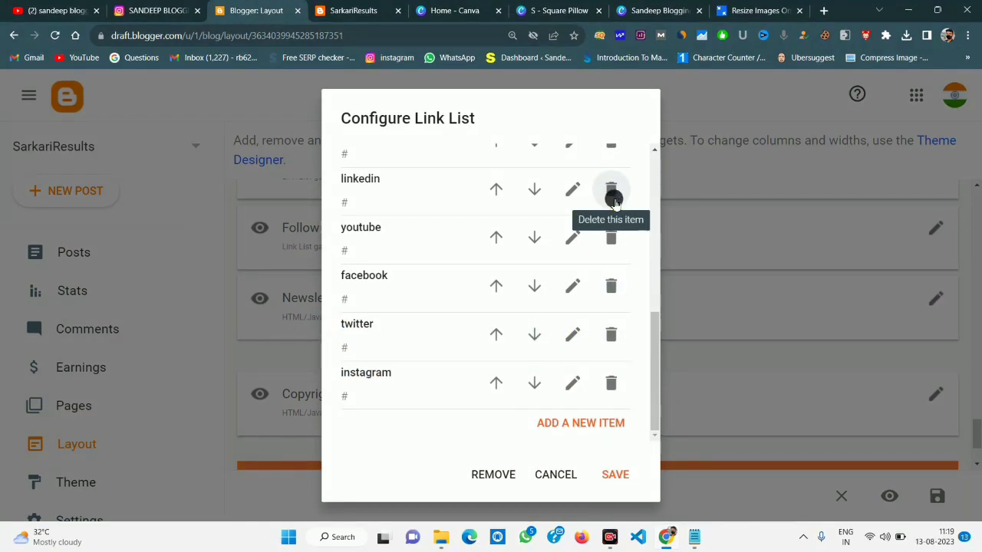
pyautogui.click(613, 198)
pyautogui.click(613, 191)
pyautogui.click(614, 192)
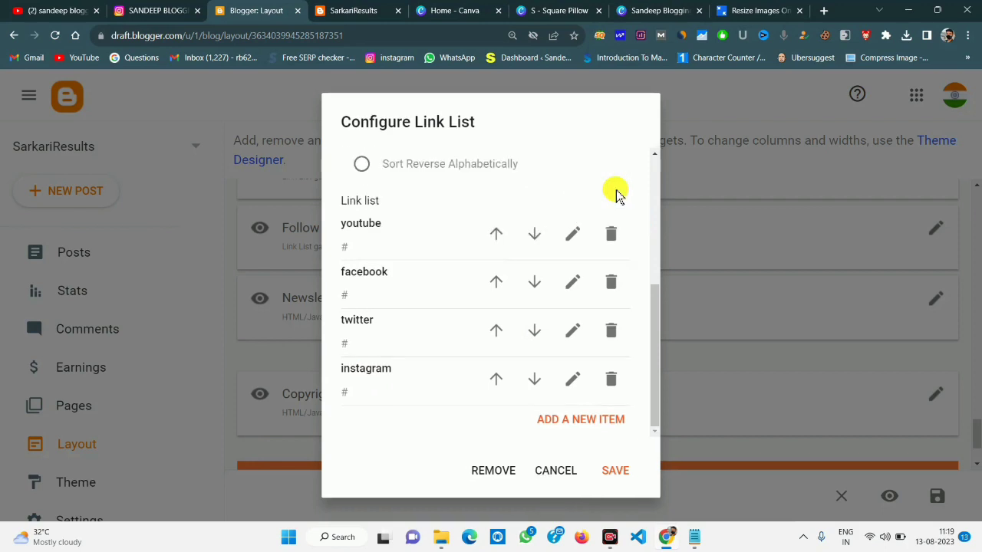
pyautogui.click(572, 233)
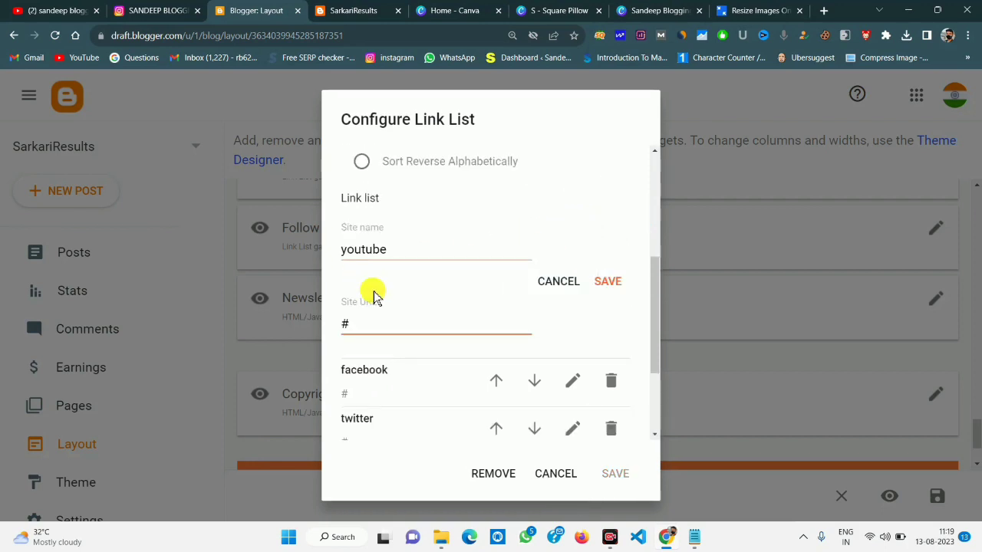
pyautogui.doubleClick(375, 321)
pyautogui.click(55, 10)
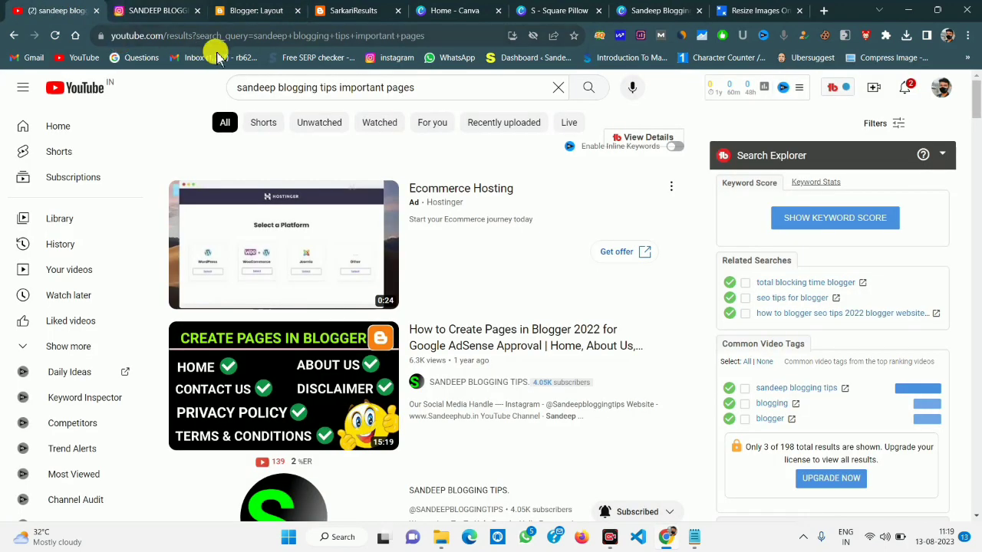
pyautogui.click(280, 500)
pyautogui.click(225, 37)
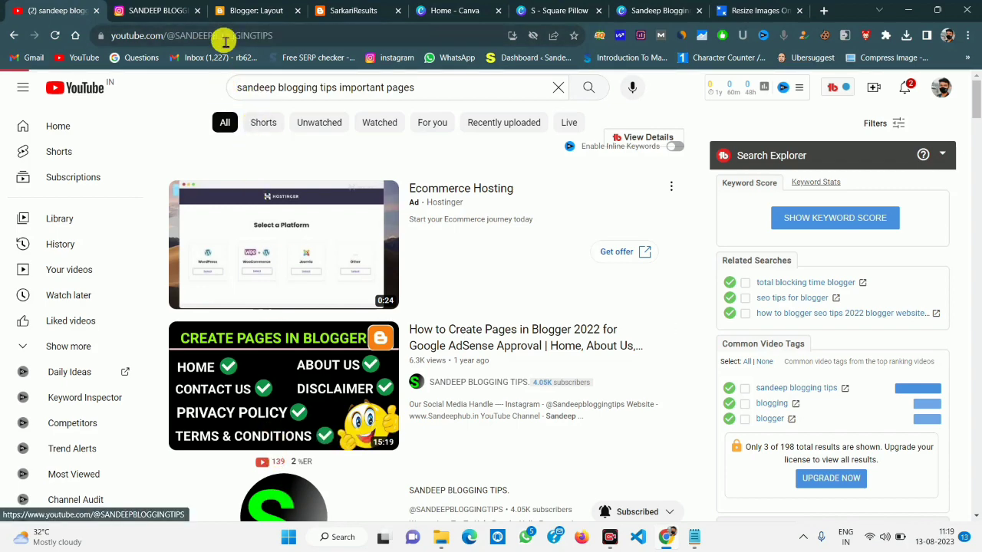
pyautogui.rightClick(225, 37)
pyautogui.click(279, 127)
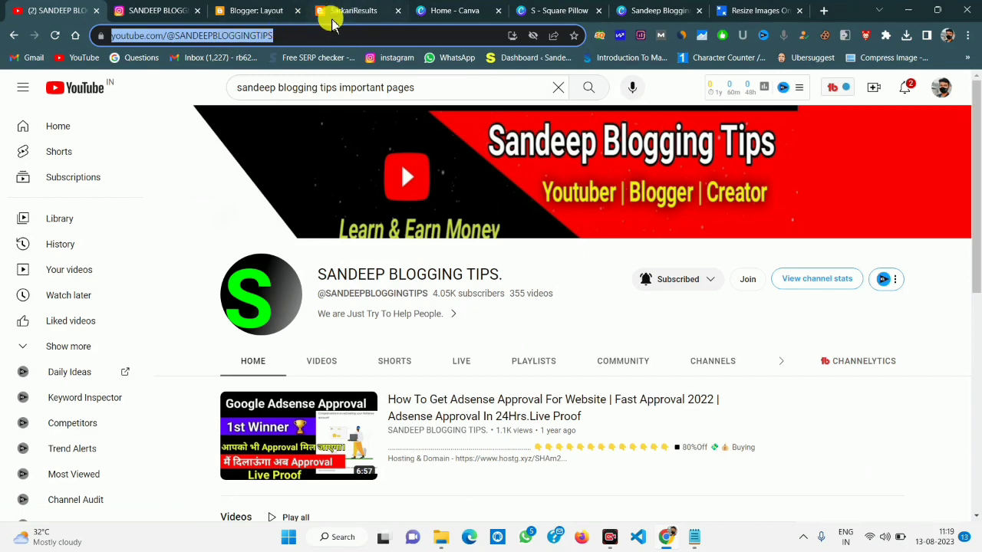
pyautogui.click(278, 8)
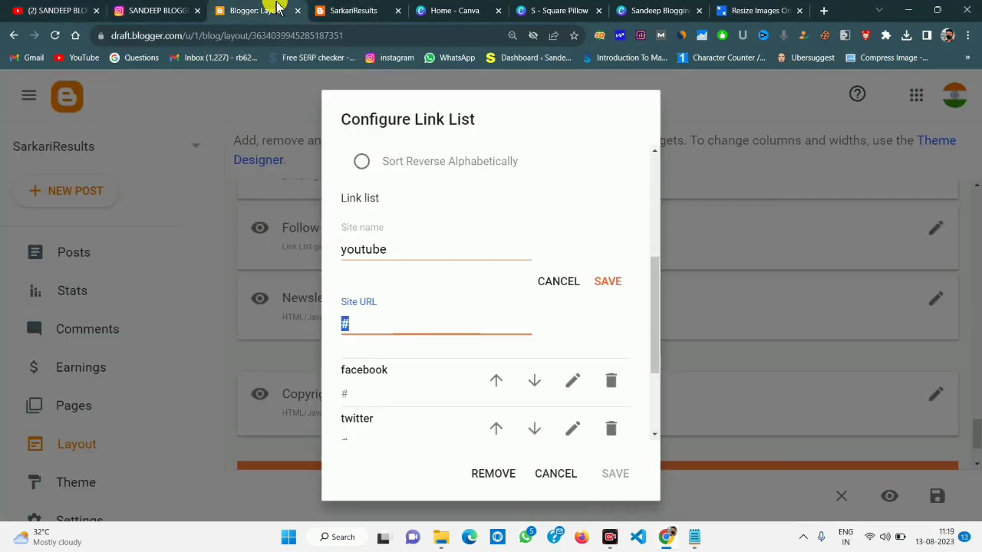
pyautogui.rightClick(369, 320)
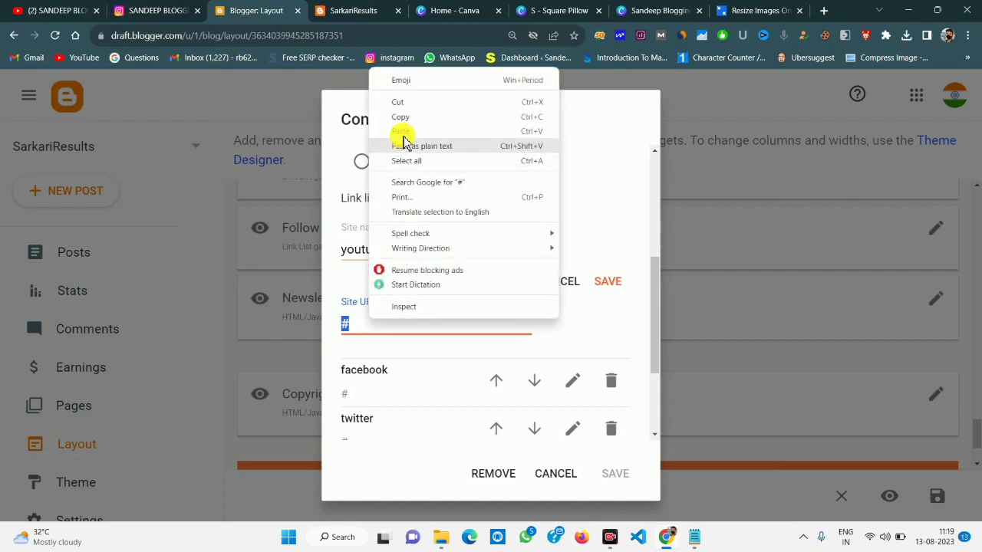
pyautogui.click(401, 145)
pyautogui.click(608, 282)
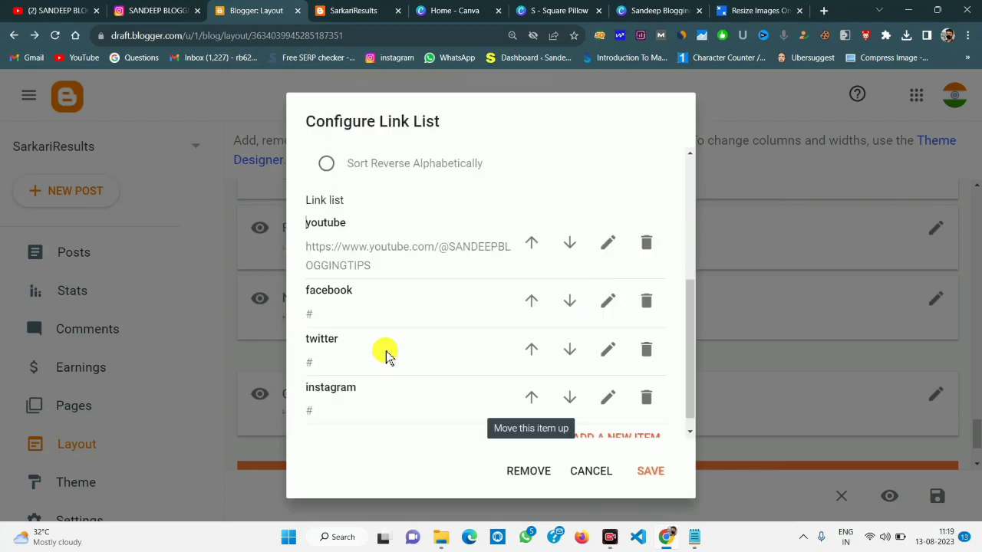
pyautogui.click(616, 396)
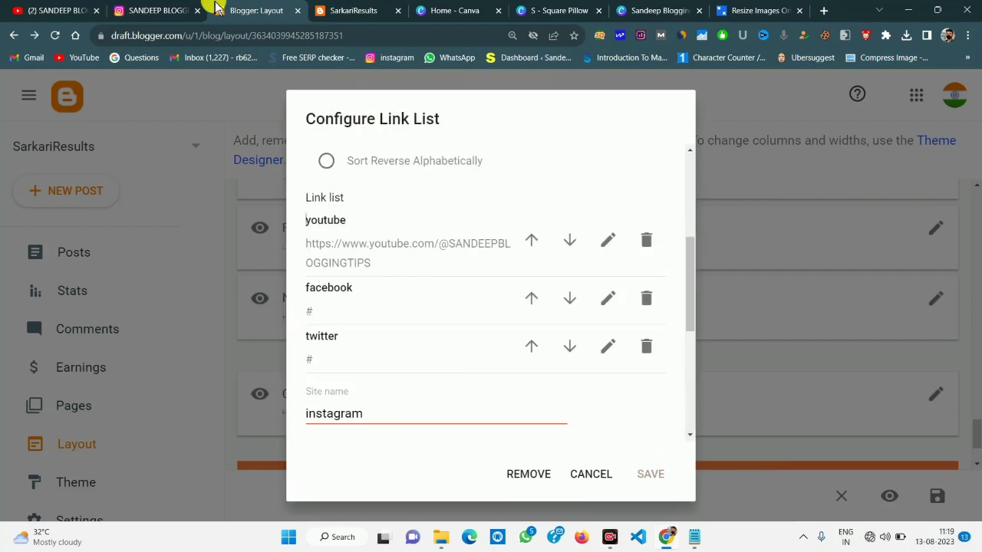
pyautogui.click(157, 10)
pyautogui.click(186, 35)
pyautogui.click(188, 35)
pyautogui.rightClick(188, 35)
pyautogui.click(157, 37)
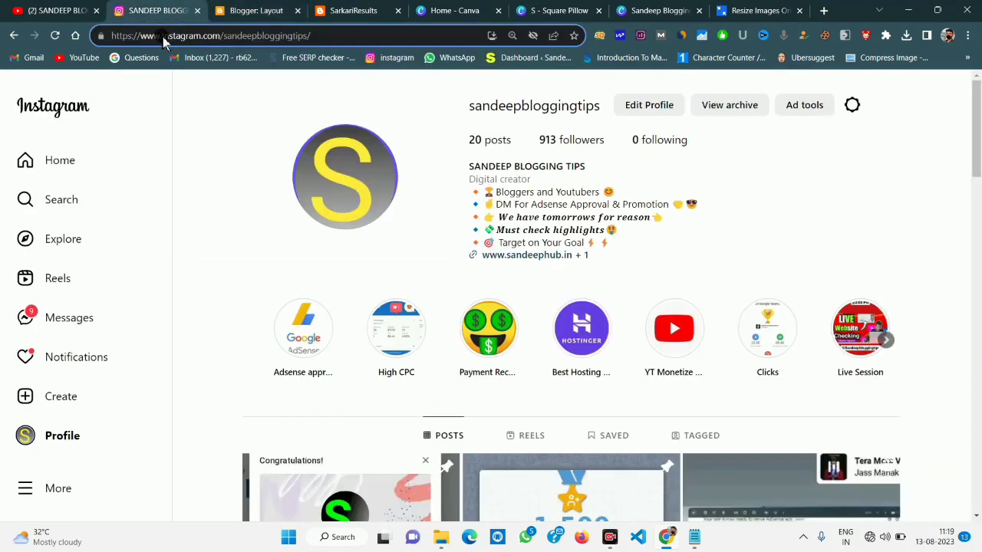
pyautogui.click(159, 36)
pyautogui.rightClick(161, 35)
pyautogui.click(195, 127)
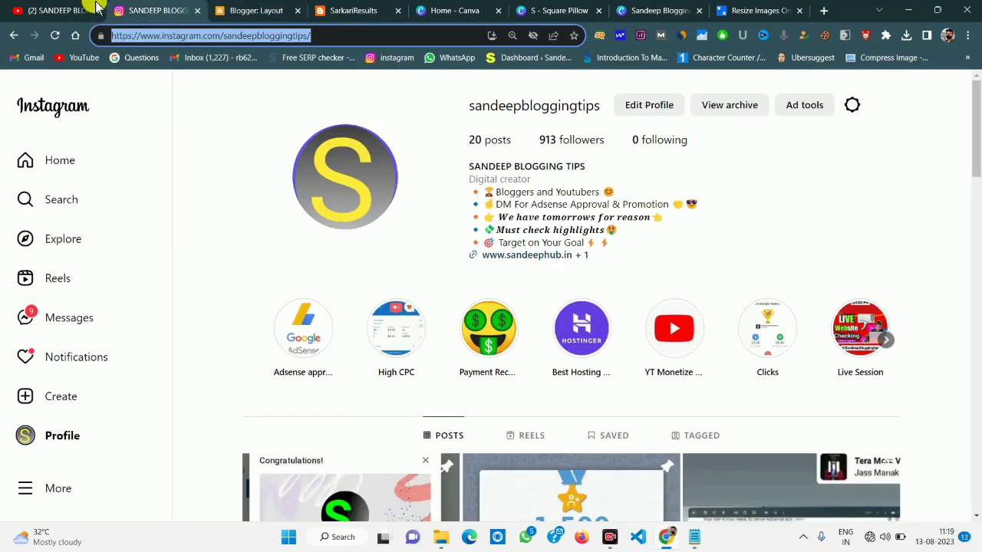
# - Replace the instagram link's site URL with the copied profile address, save the link, and save the Follow Us gadget
pyautogui.click(269, 9)
pyautogui.scroll(-3, 383, 410)
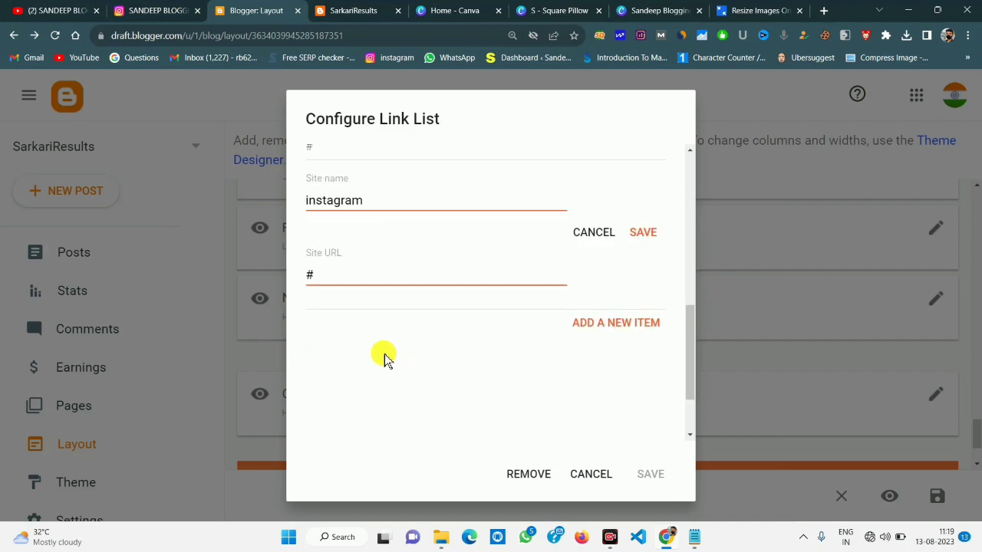
pyautogui.doubleClick(322, 269)
pyautogui.rightClick(320, 262)
pyautogui.press('Escape')
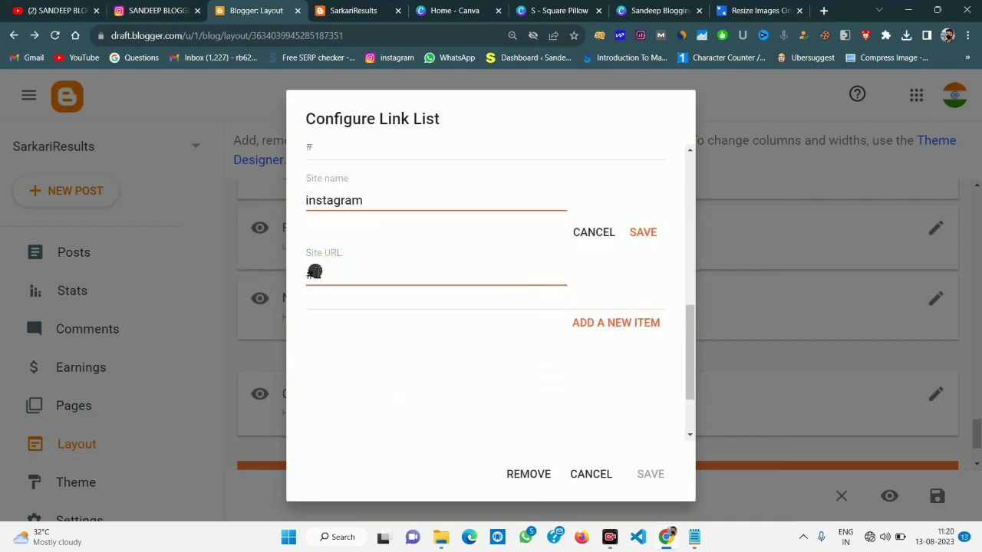
pyautogui.rightClick(320, 274)
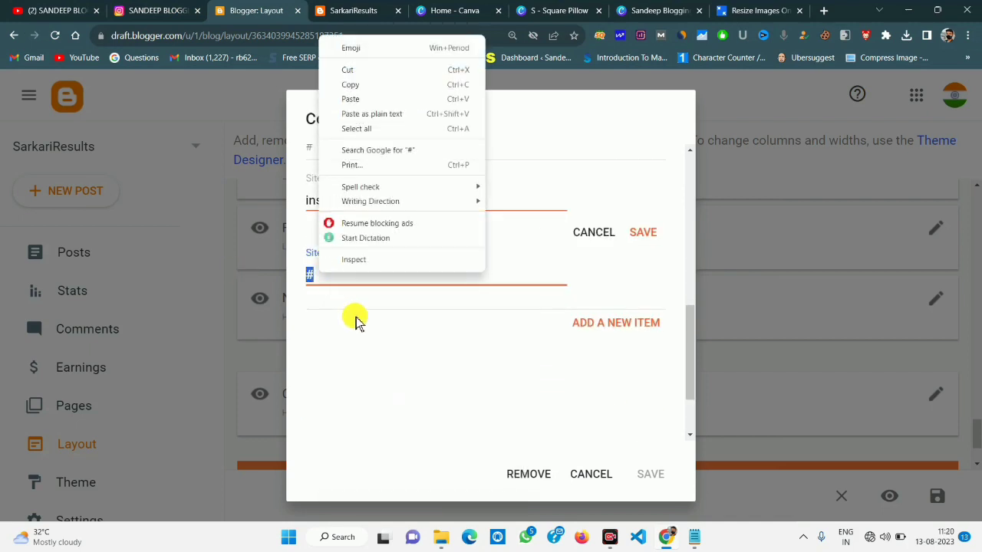
pyautogui.click(366, 100)
pyautogui.click(644, 233)
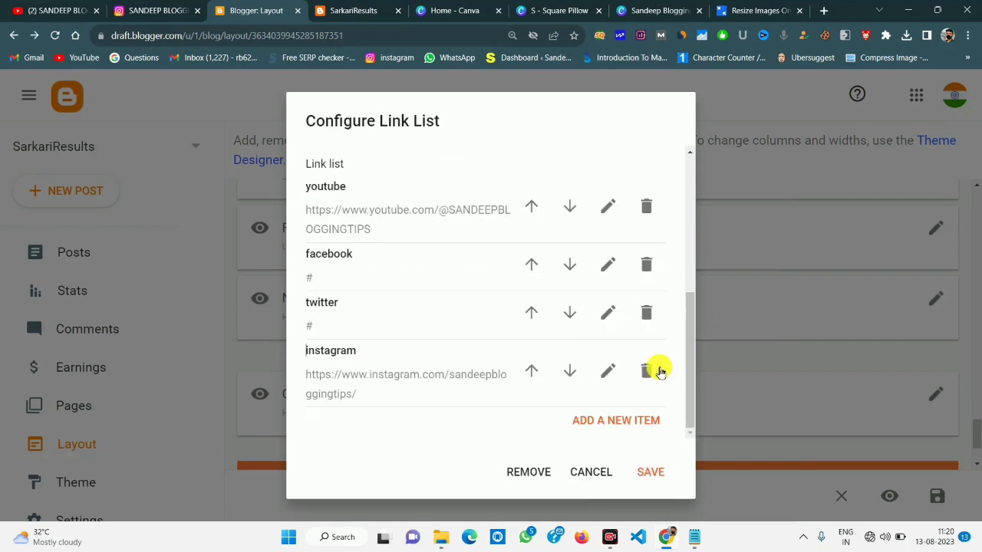
pyautogui.click(648, 472)
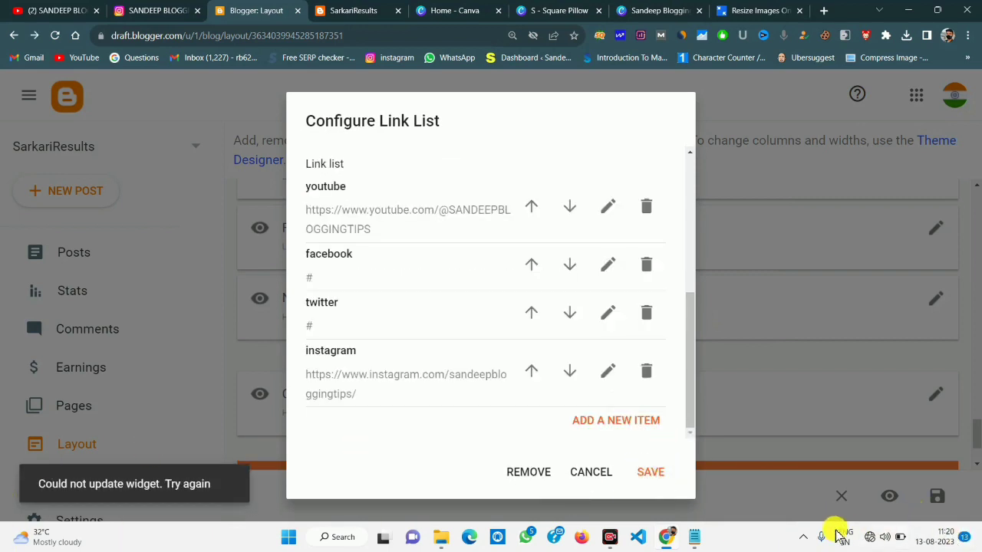
# - Test the Instagram icon in the live blog's Follow Us section and close the opened profile page
pyautogui.hotkey('ctrl', 'Tab')
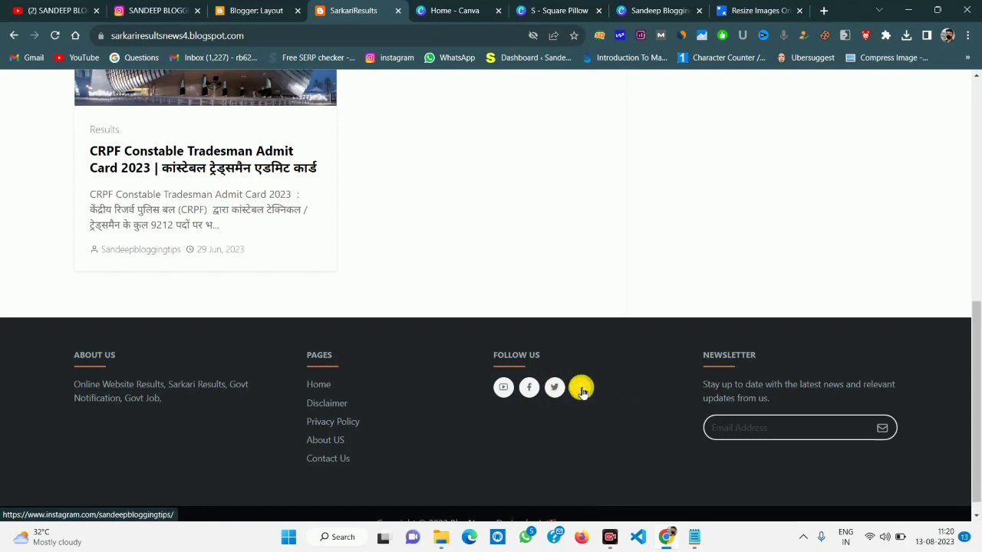
pyautogui.click(581, 388)
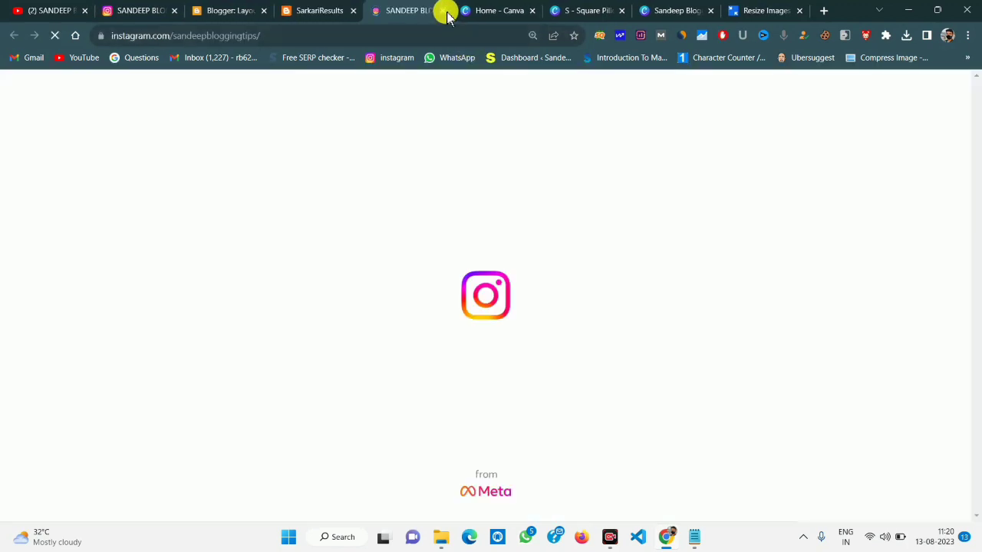
pyautogui.click(443, 10)
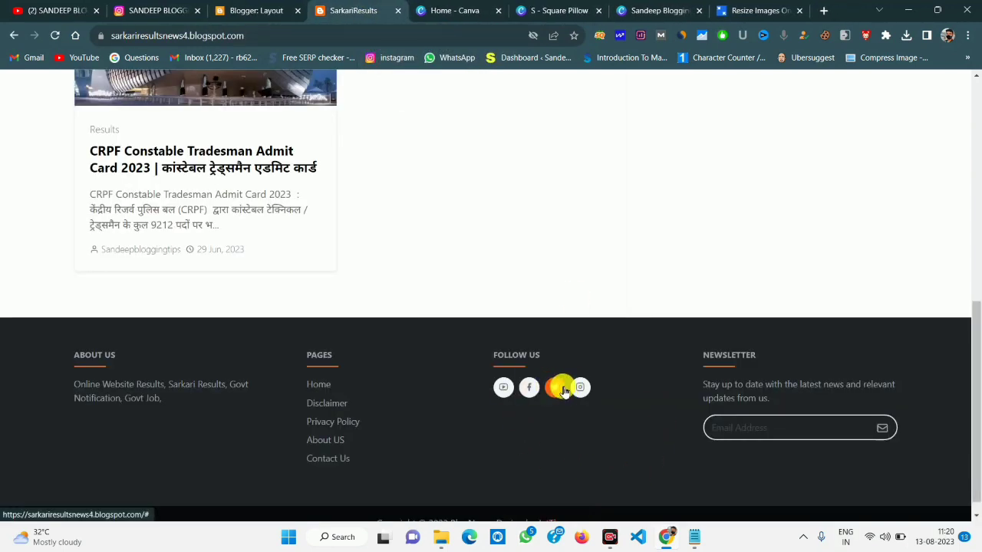
# - Examine the Newsletter section and the copyright line at the end of the live blog's footer
pyautogui.moveTo(707, 367); pyautogui.dragTo(770, 384)
pyautogui.click(824, 393)
pyautogui.scroll(-1, 784, 412)
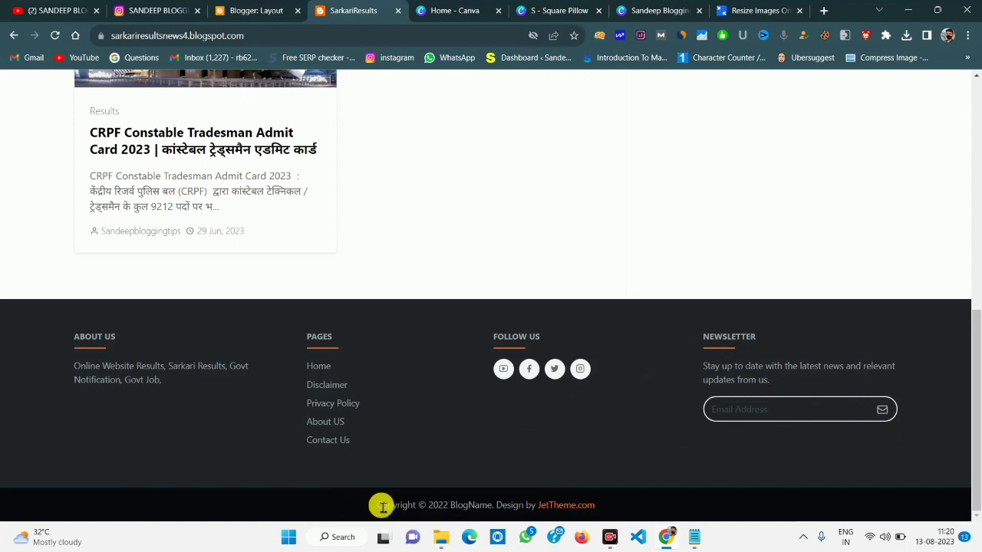
pyautogui.moveTo(374, 506); pyautogui.dragTo(626, 506)
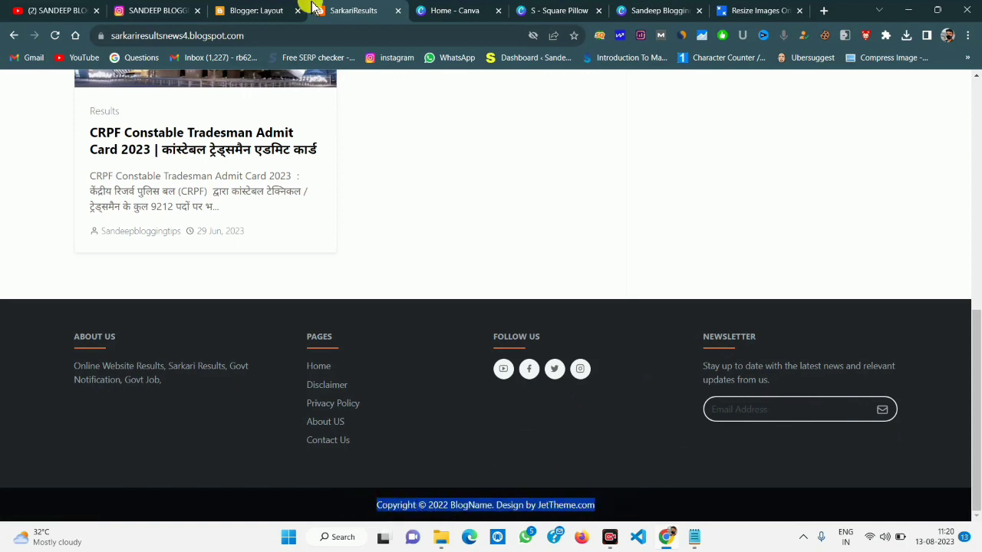
# - Open the Copyright gadget in the Blogger layout and change the year in its content to 2023
pyautogui.click(264, 9)
pyautogui.scroll(-1, 486, 407)
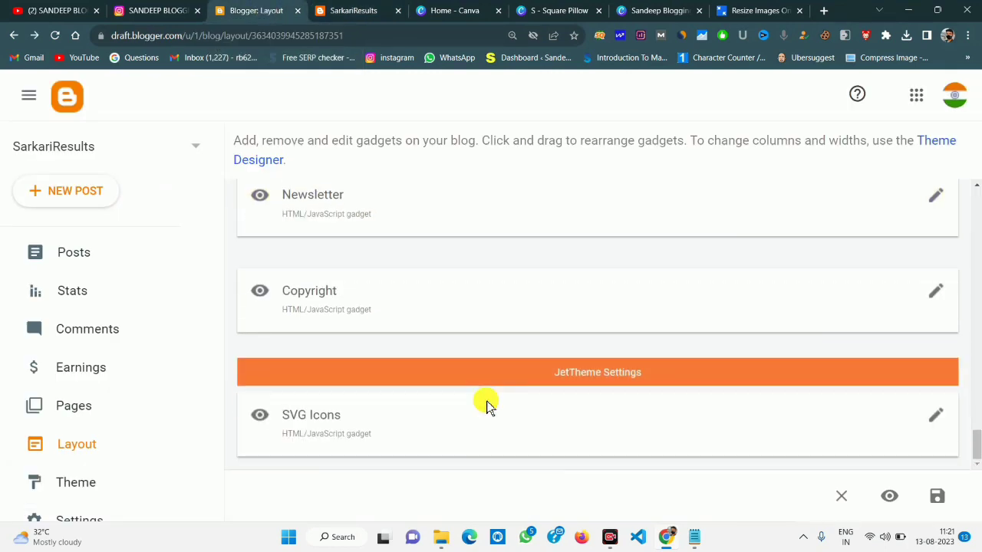
pyautogui.click(936, 293)
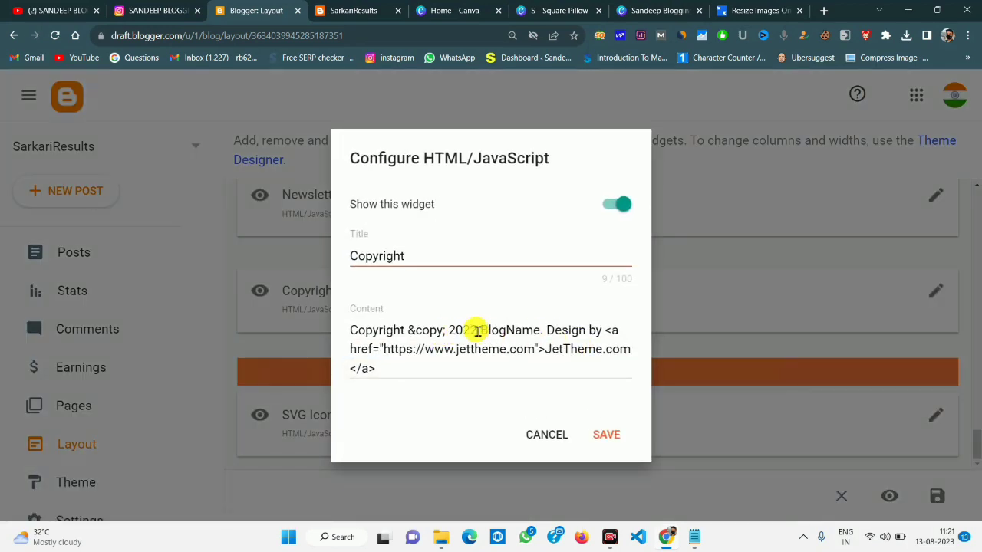
pyautogui.click(477, 331)
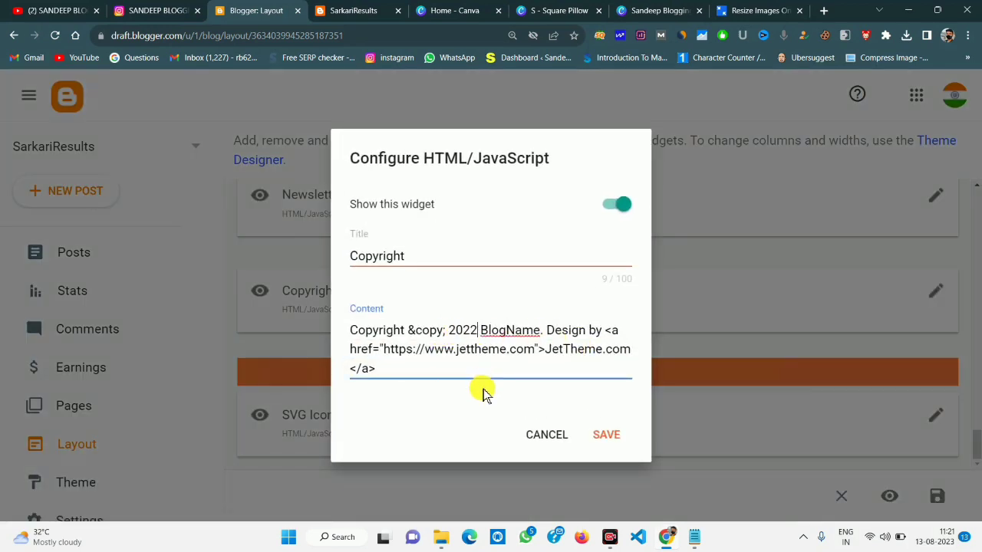
pyautogui.press('BackSpace')
pyautogui.write('3')
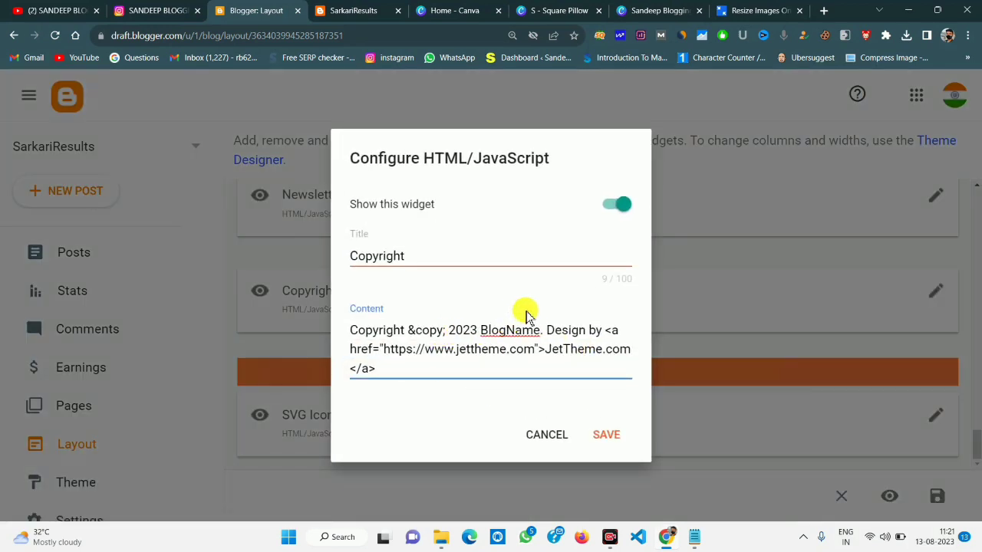
# - Copy the site name sarkariresultsnews4 from the live blog's web address
pyautogui.click(341, 10)
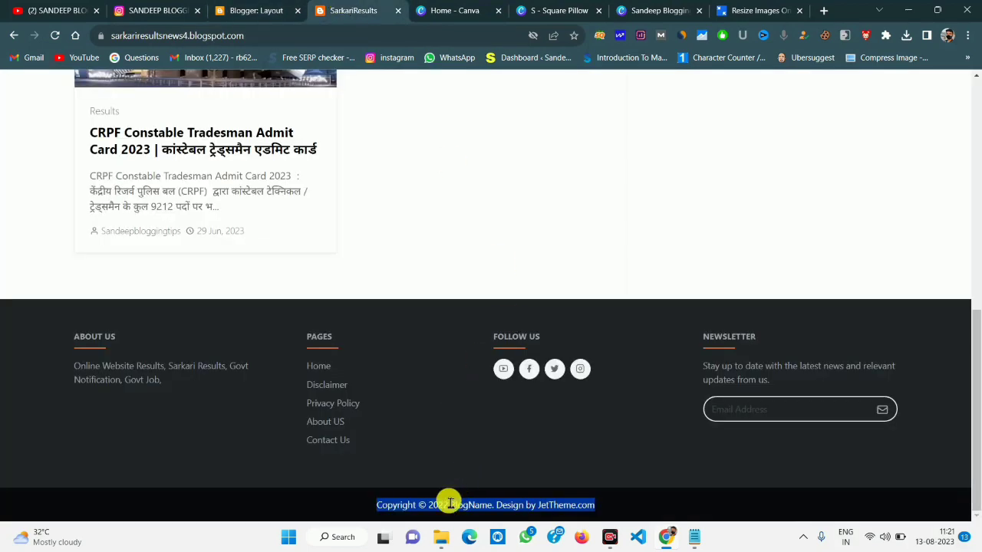
pyautogui.click(270, 10)
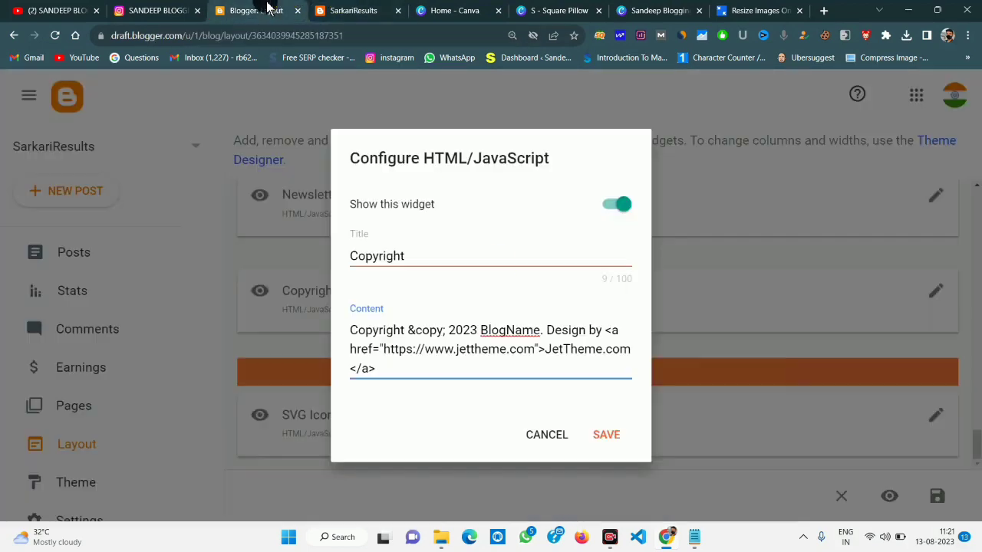
pyautogui.click(359, 10)
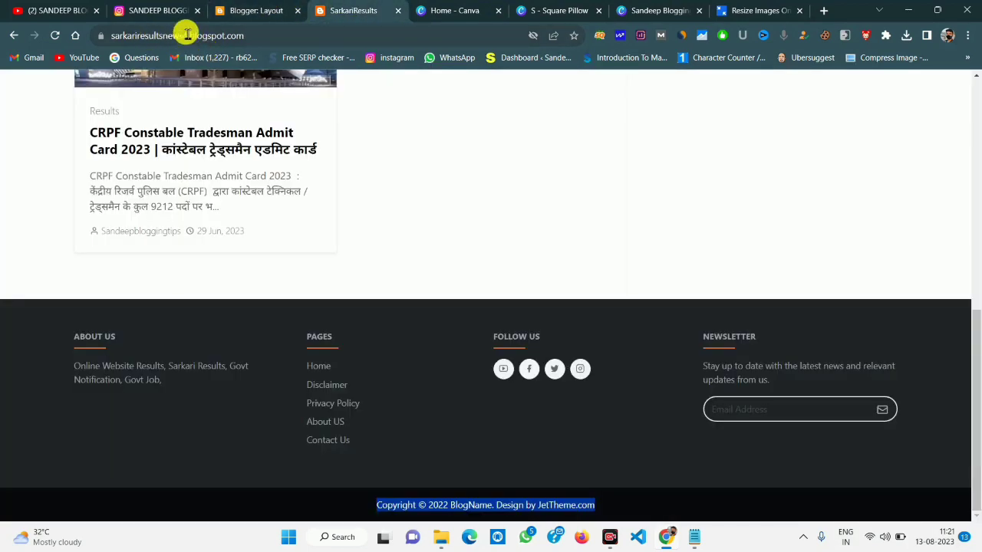
pyautogui.moveTo(189, 36); pyautogui.dragTo(146, 36)
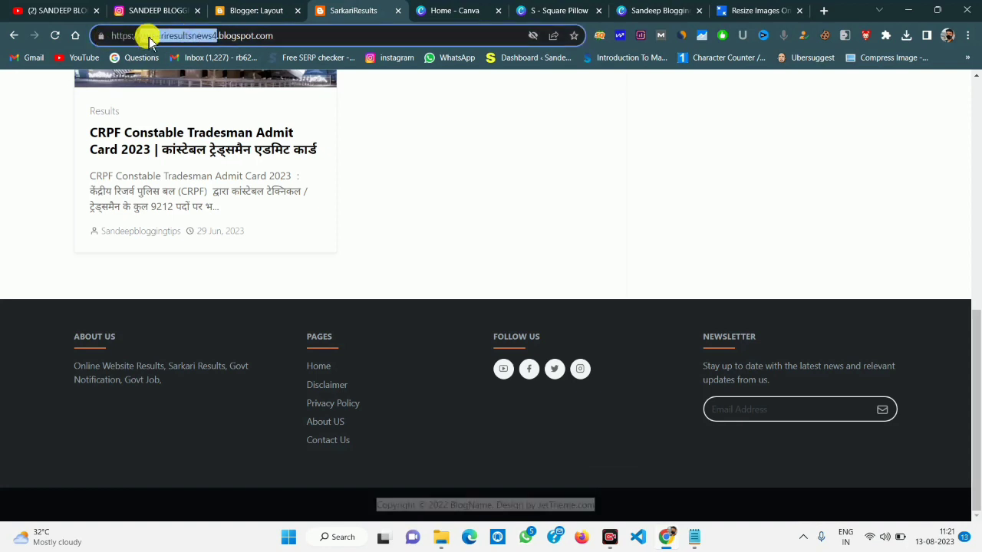
pyautogui.rightClick(179, 35)
pyautogui.click(226, 121)
# - Replace the "Design by JetTheme.com" credit link in the Copyright gadget's content with sarkariresultsnews4 and save the gadget
pyautogui.click(246, 10)
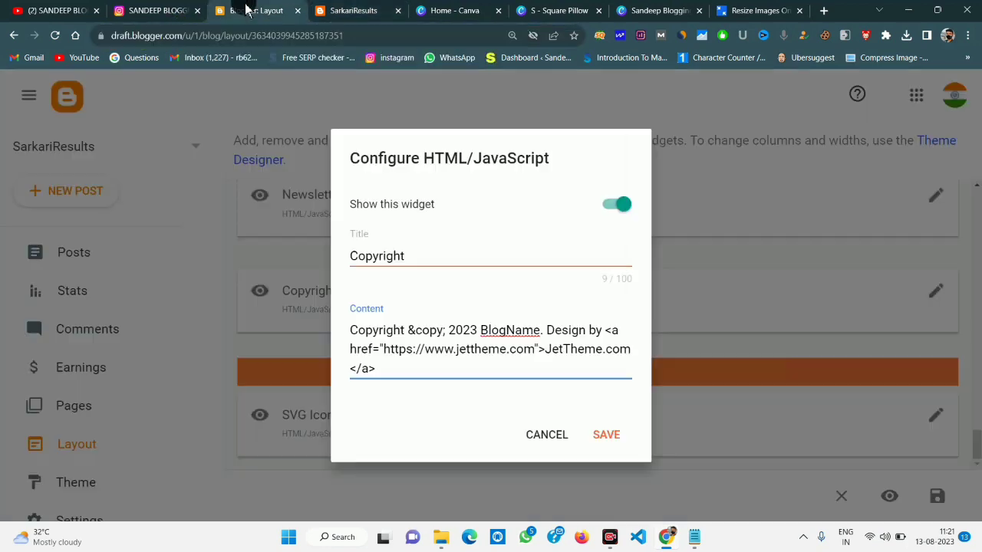
pyautogui.moveTo(546, 330); pyautogui.dragTo(607, 373)
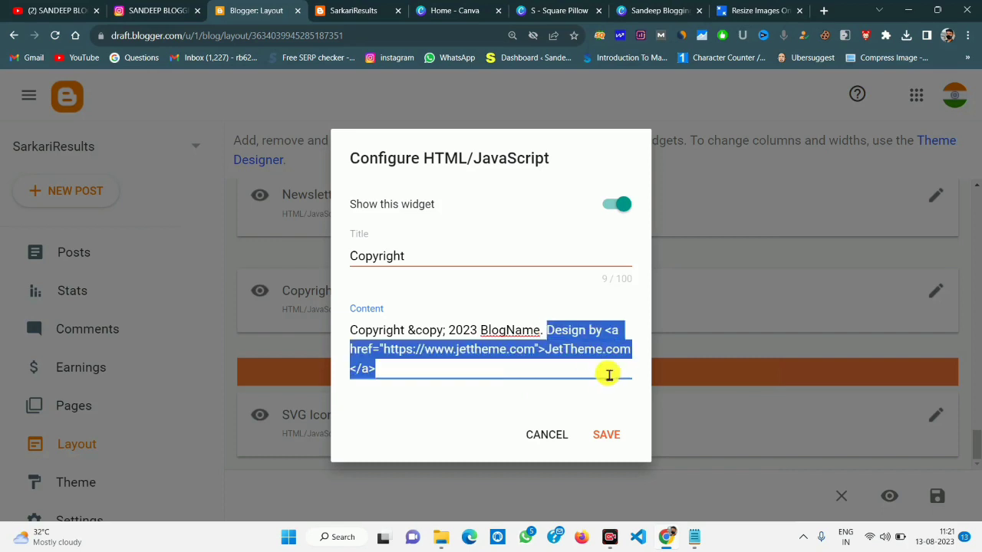
pyautogui.rightClick(576, 328)
pyautogui.click(611, 141)
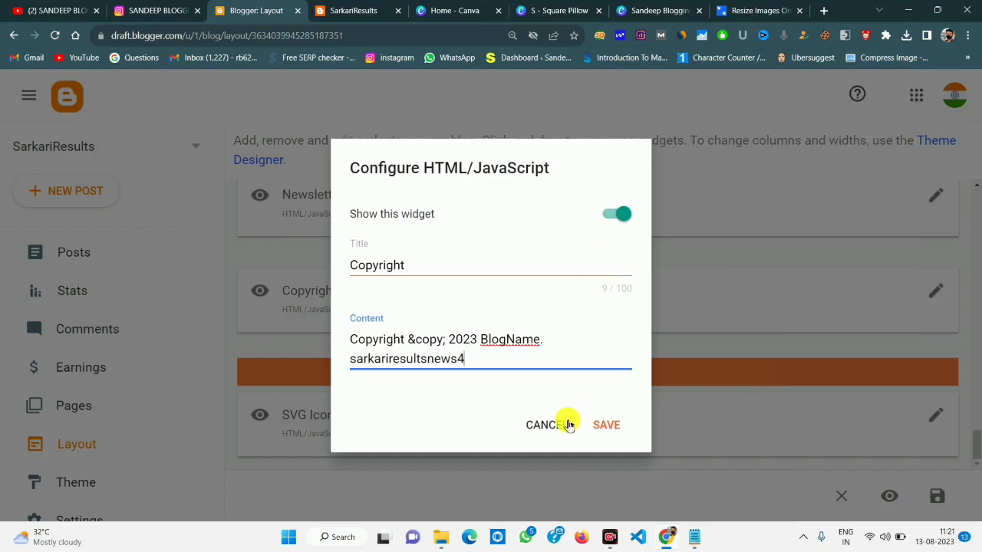
pyautogui.click(616, 424)
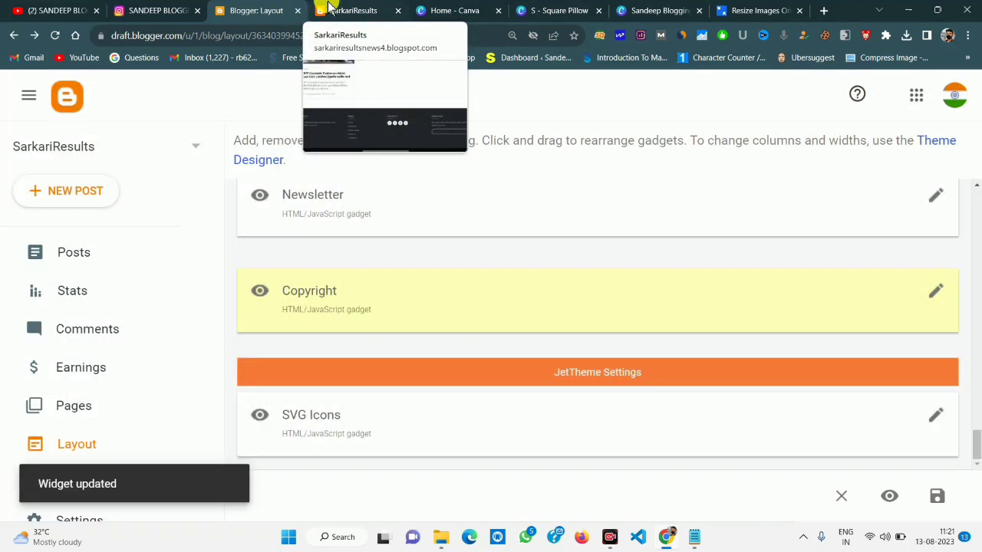
# - Reload the live blog and check the copyright line in its footer and the top of the homepage
pyautogui.click(320, 9)
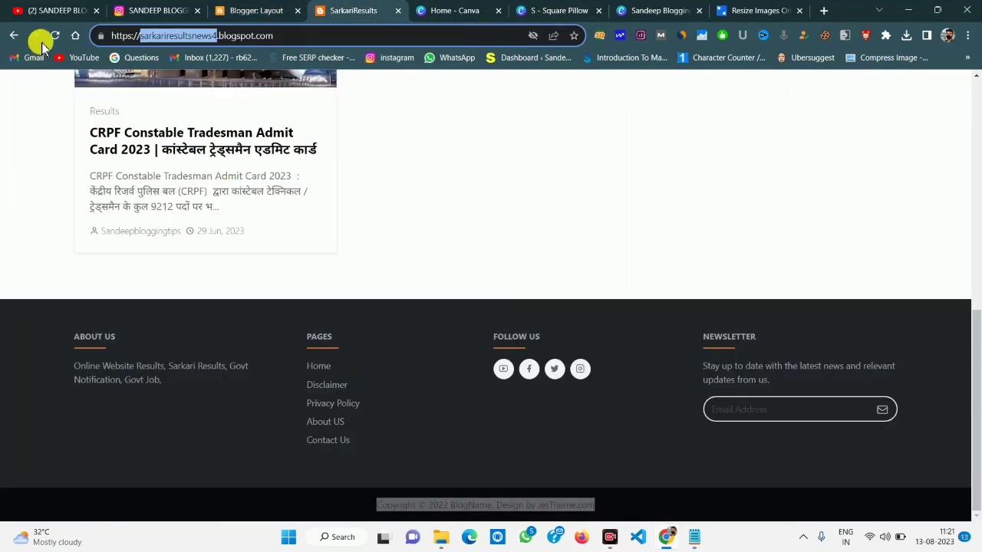
pyautogui.click(54, 35)
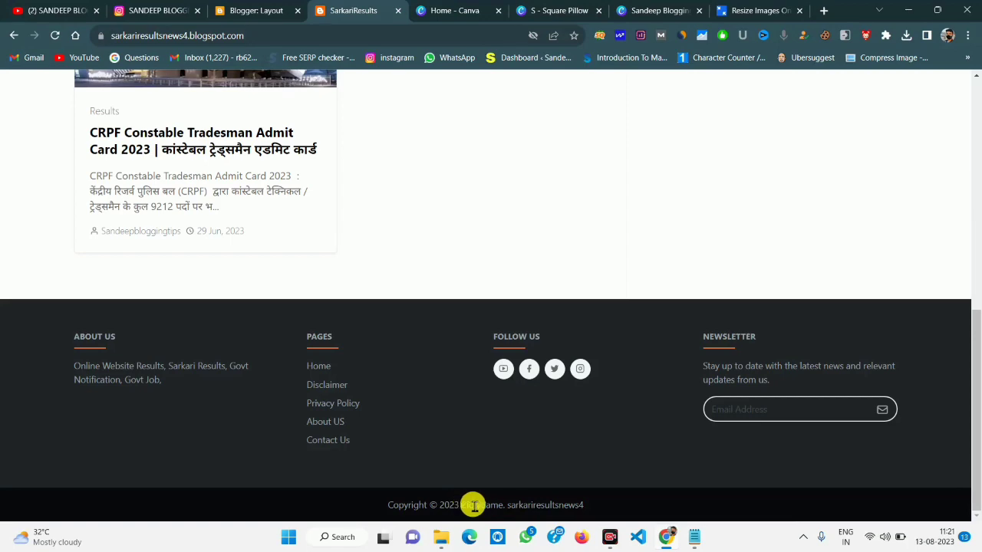
pyautogui.moveTo(460, 506); pyautogui.dragTo(587, 504)
pyautogui.click(616, 503)
pyautogui.scroll(10, 616, 503)
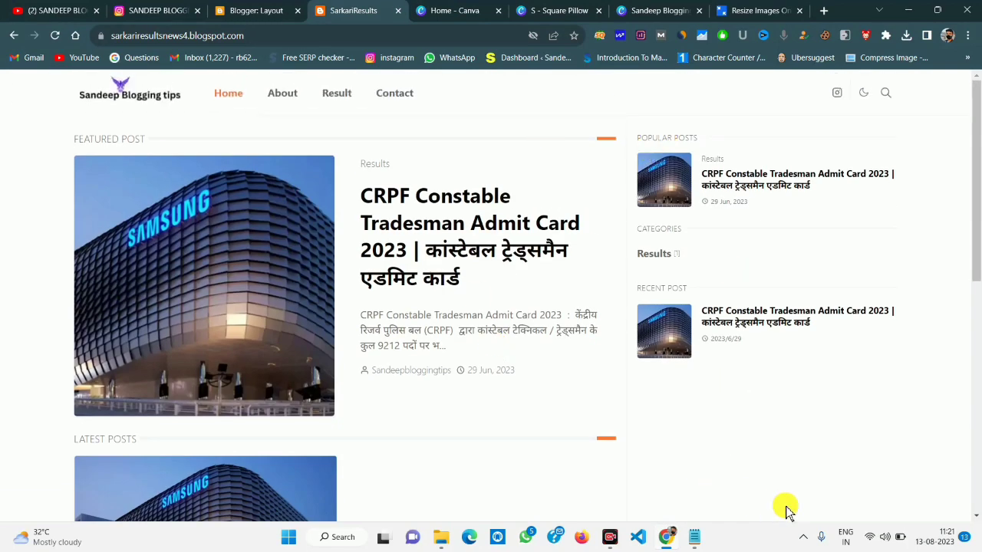
# - View the YouTube channel and the Instagram profile, and return to the live blog's homepage
pyautogui.click(16, 8)
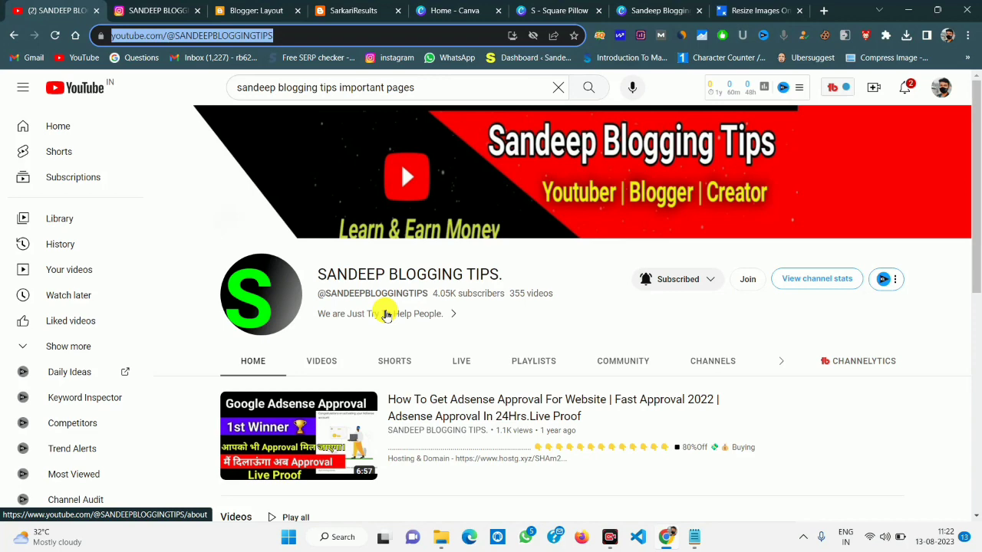
pyautogui.click(176, 9)
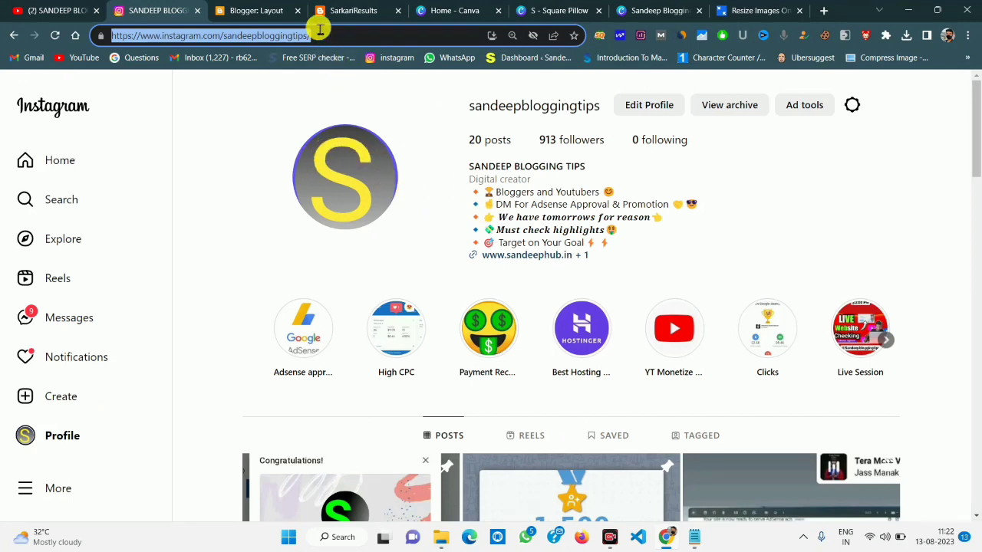
pyautogui.click(292, 9)
pyautogui.click(366, 9)
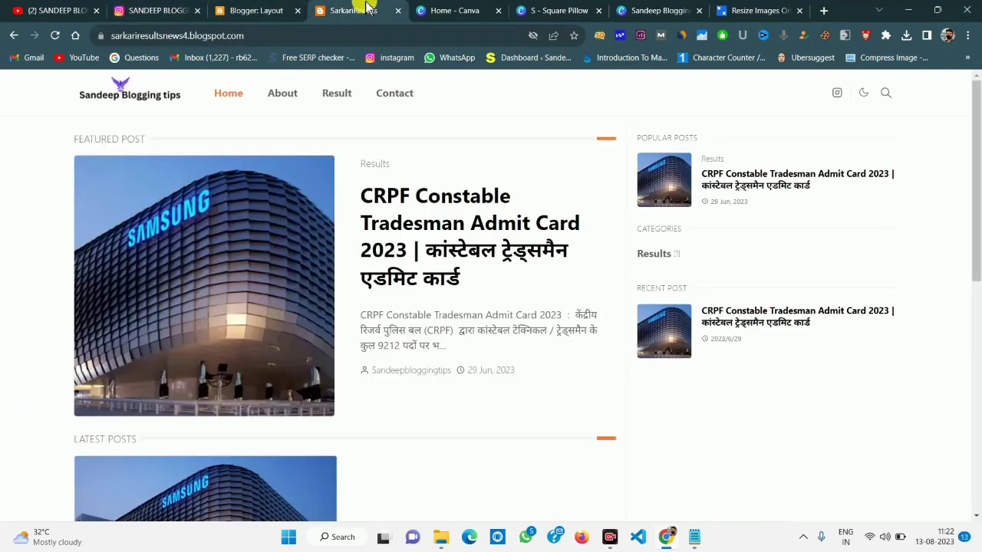